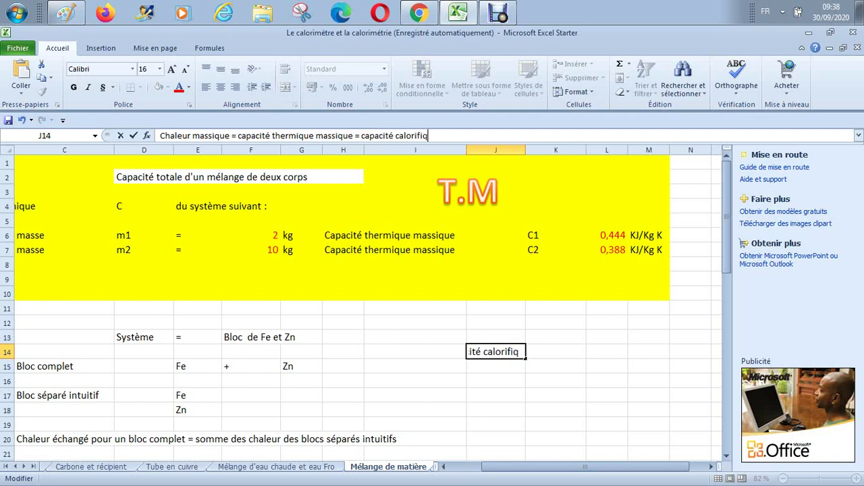
Complete the text in J14 so it reads "Chaleur massique = capacité thermique massique = capacité calorifique massique".
{"action": "type", "text": "massiqu"}
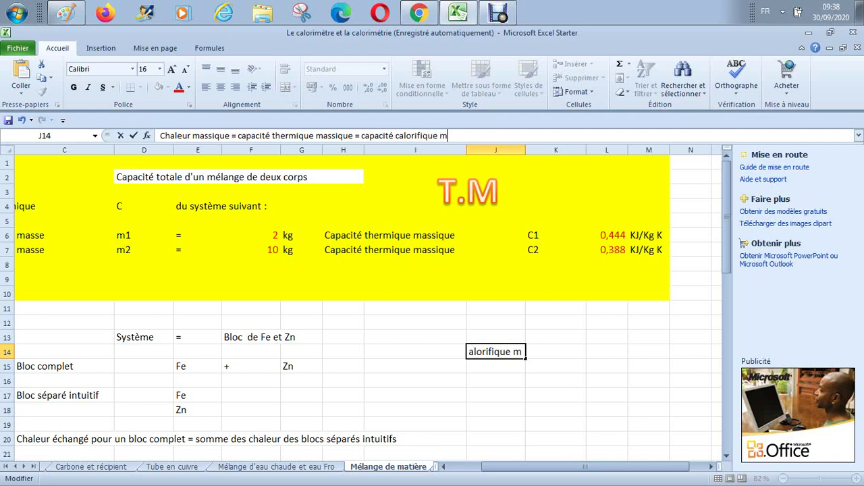
{"action": "type", "text": "e"}
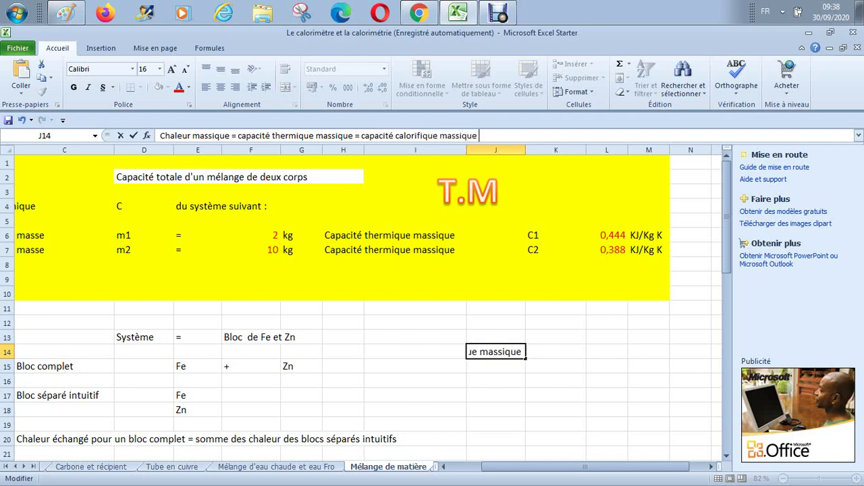
{"action": "key", "text": "Return"}
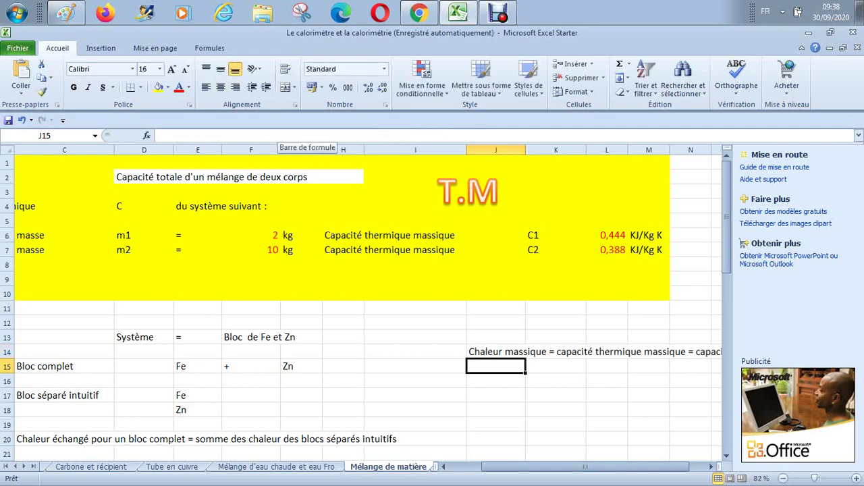
{"action": "key", "text": "Up"}
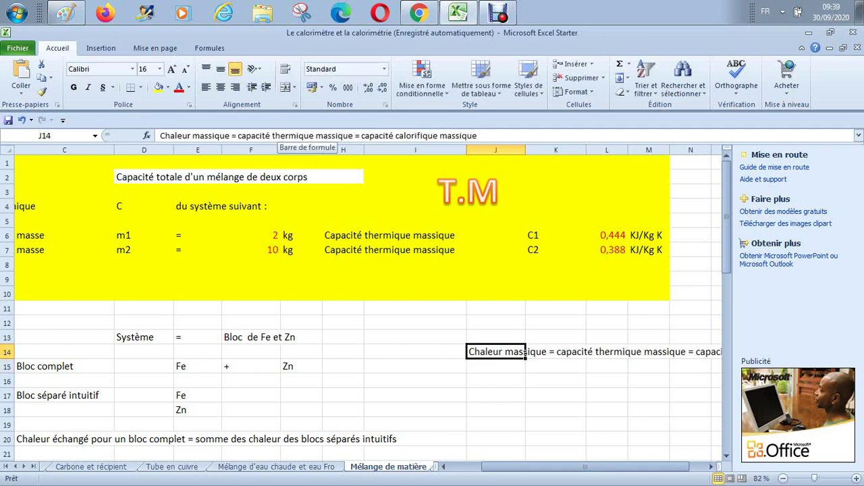
{"action": "key", "text": "Right"}
{"action": "key", "text": "Right"}
{"action": "key", "text": "Right"}
{"action": "key", "text": "Right"}
{"action": "key", "text": "Right"}
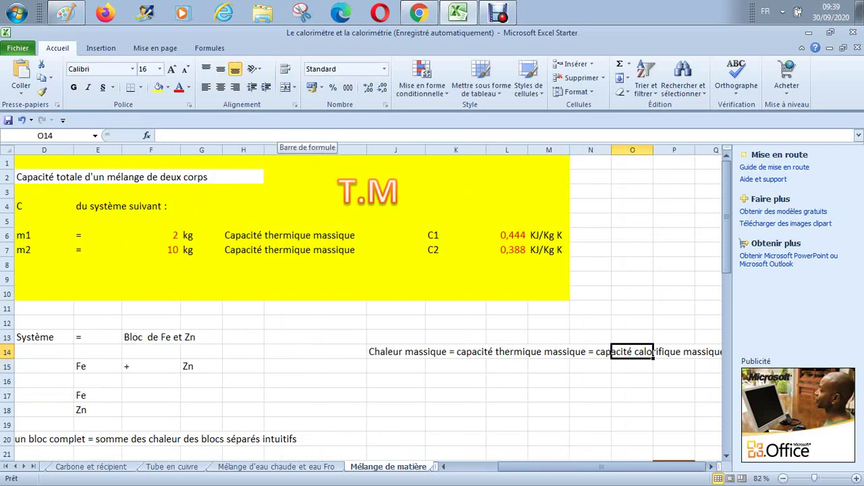
Enter the equivalence "Capacité thermique = capacité calorifique" in cell J16.
{"action": "key", "text": "Down"}
{"action": "key", "text": "Left"}
{"action": "key", "text": "Left"}
{"action": "key", "text": "Left"}
{"action": "key", "text": "Left"}
{"action": "key", "text": "Left"}
{"action": "key", "text": "Down"}
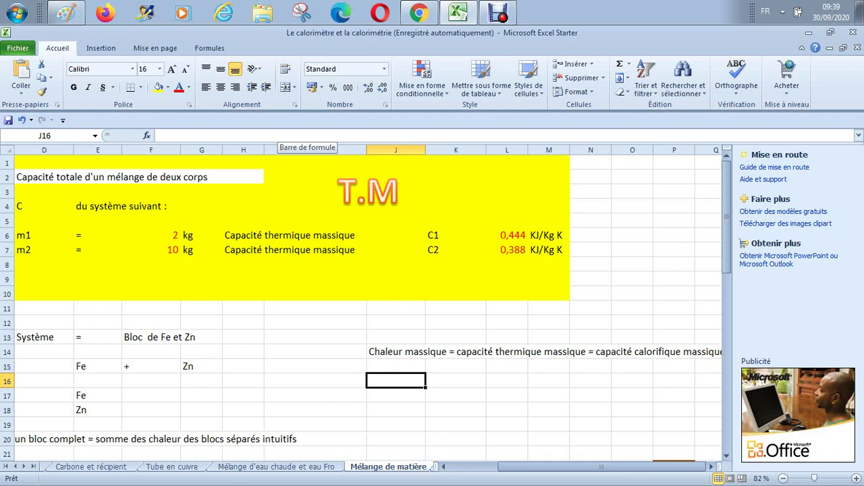
{"action": "type", "text": "C"}
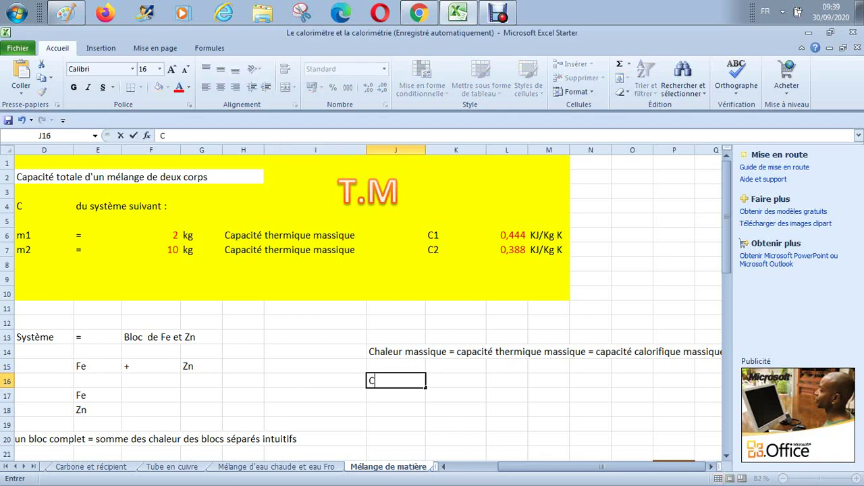
{"action": "type", "text": "apacité ther"}
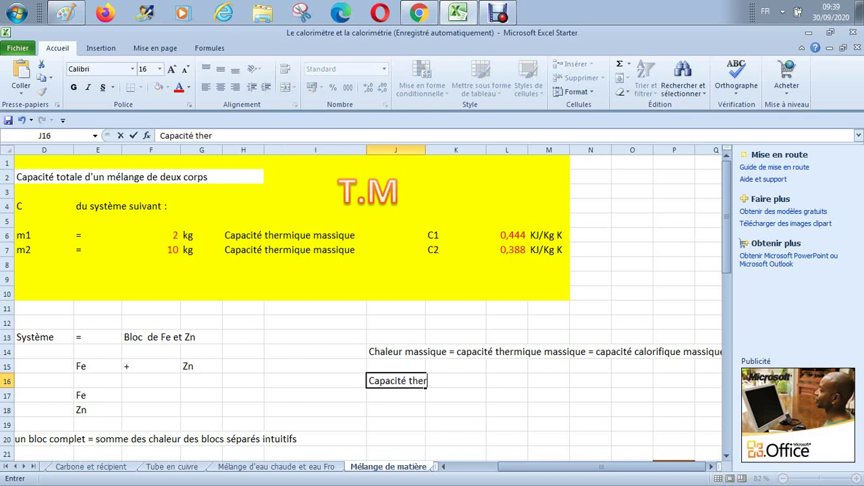
{"action": "type", "text": "mique = capac"}
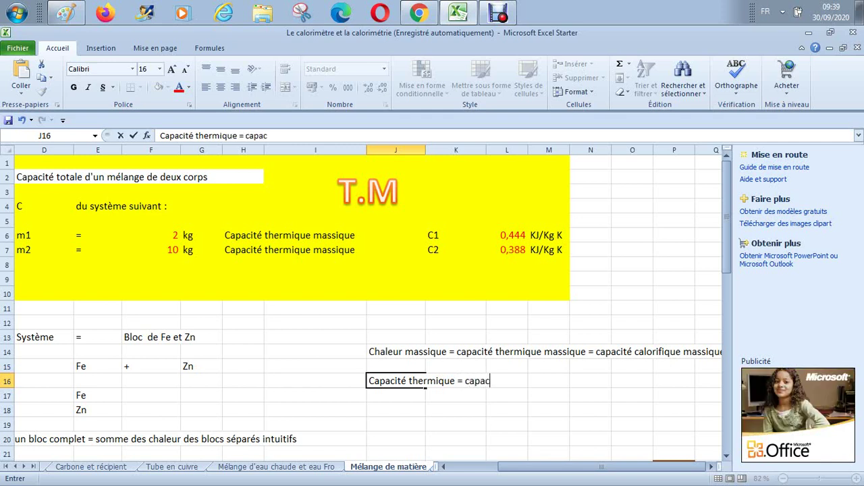
{"action": "type", "text": "ité calorifique"}
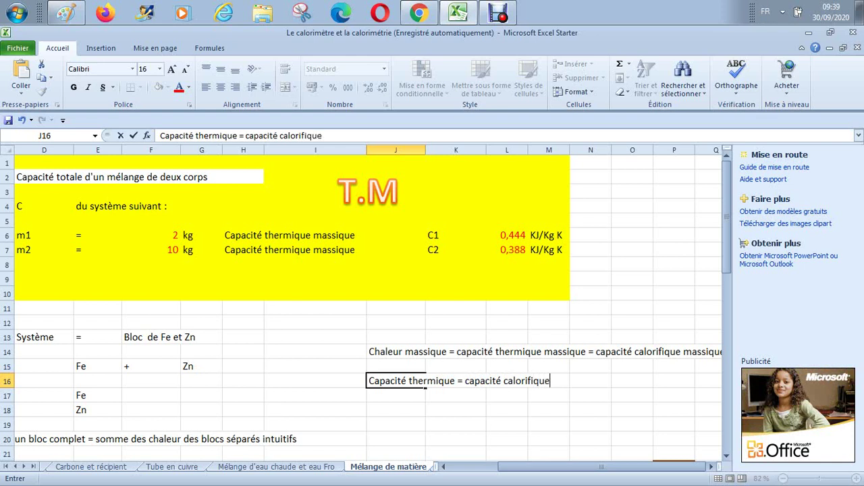
{"action": "key", "text": "Return"}
Enter the unit "J/gr °C" in R14, just after the end of the chaleur massique line.
{"action": "key", "text": "Up"}
{"action": "key", "text": "Up"}
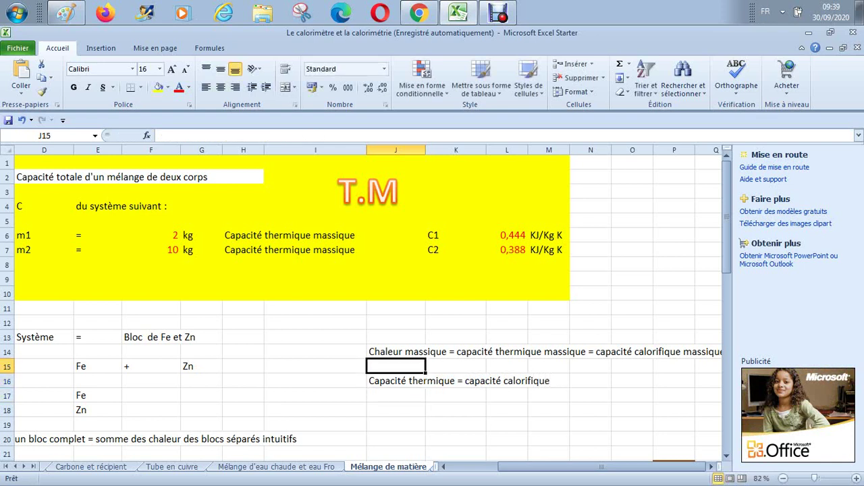
{"action": "key", "text": "Up"}
{"action": "key", "text": "Right"}
{"action": "key", "text": "Right"}
{"action": "key", "text": "Right"}
{"action": "key", "text": "Right"}
{"action": "key", "text": "Right"}
{"action": "key", "text": "Right"}
{"action": "key", "text": "Right"}
{"action": "key", "text": "Right"}
{"action": "key", "text": "Right"}
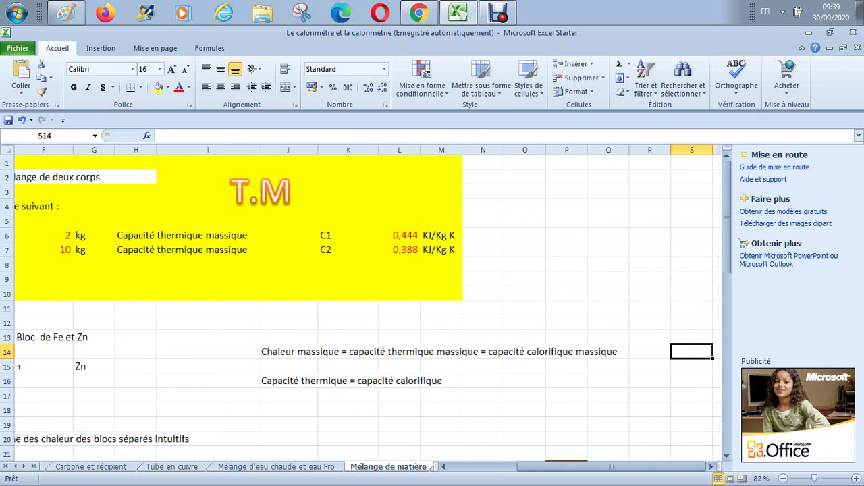
{"action": "key", "text": "Left"}
{"action": "key", "text": "Left"}
{"action": "key", "text": "Right"}
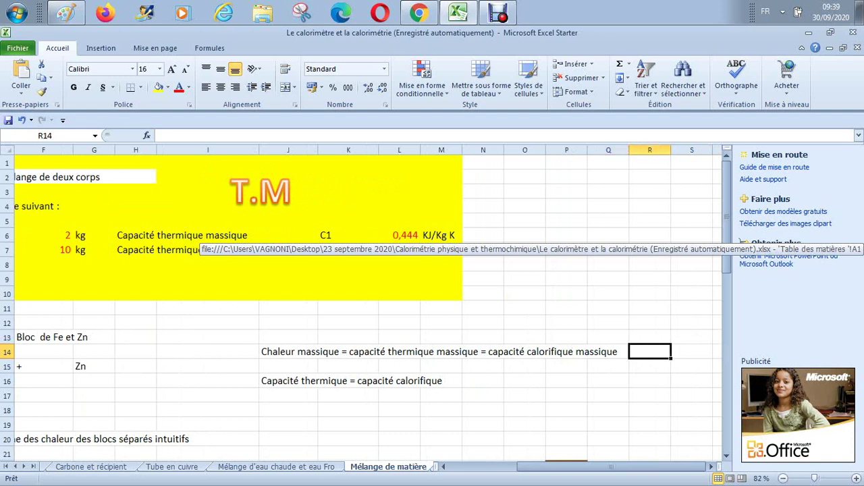
{"action": "type", "text": "J/"}
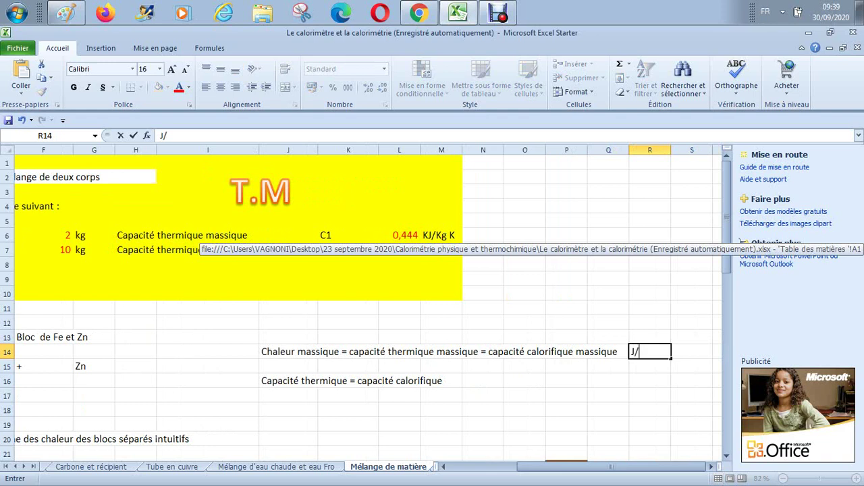
{"action": "type", "text": "gr °C"}
{"action": "key", "text": "Return"}
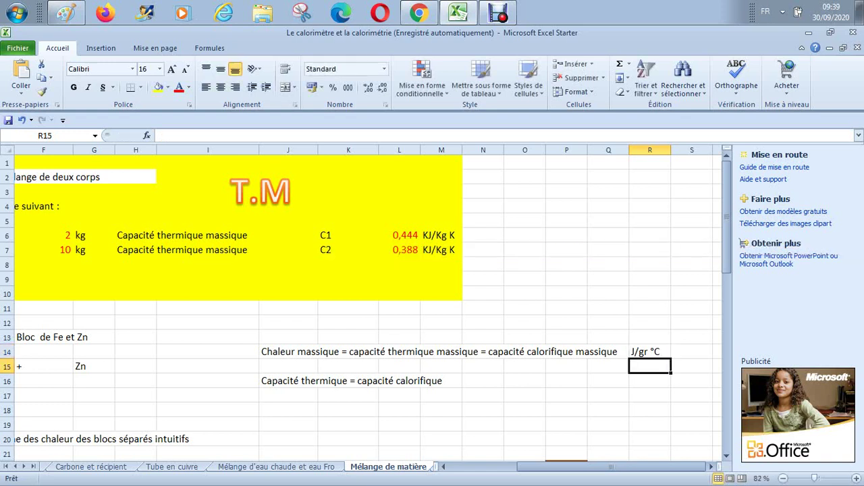
Add the second chaleur massique unit, "J/kg°C", in cell S14.
{"action": "key", "text": "Up"}
{"action": "key", "text": "Right"}
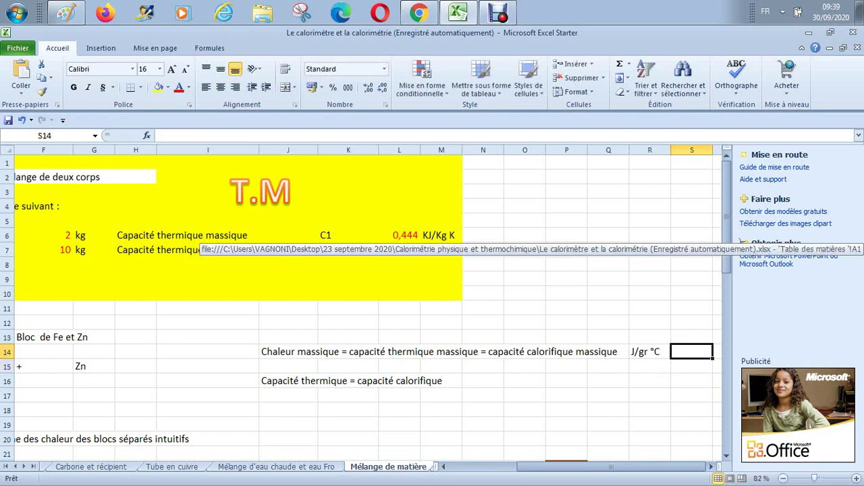
{"action": "type", "text": "J/"}
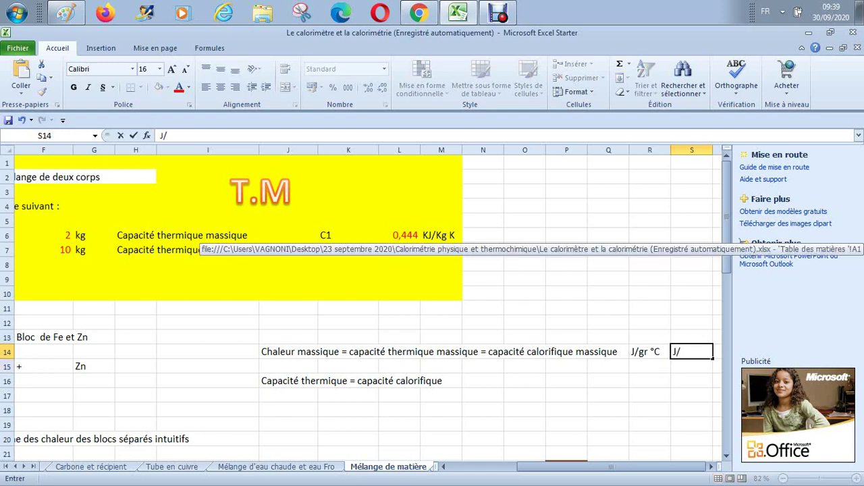
{"action": "type", "text": "kg°C"}
{"action": "key", "text": "Return"}
Add the third chaleur massique unit, "KJ/kg°C", in cell T14.
{"action": "key", "text": "Up"}
{"action": "key", "text": "Right"}
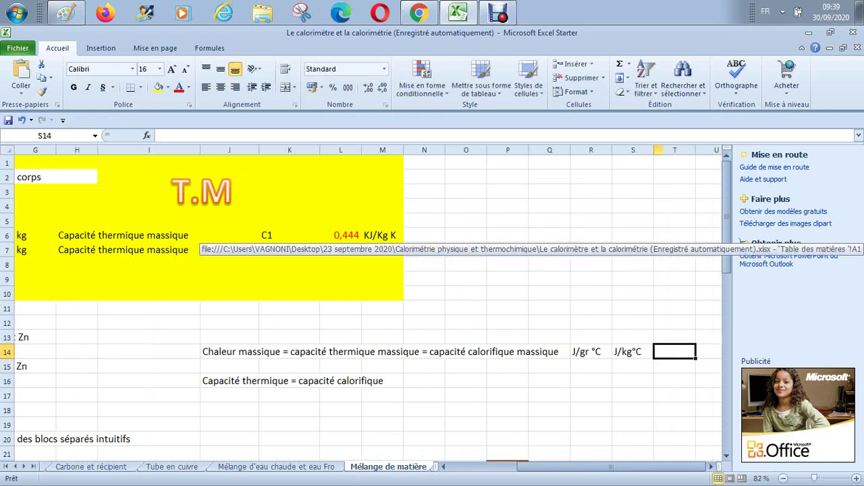
{"action": "type", "text": "kj"}
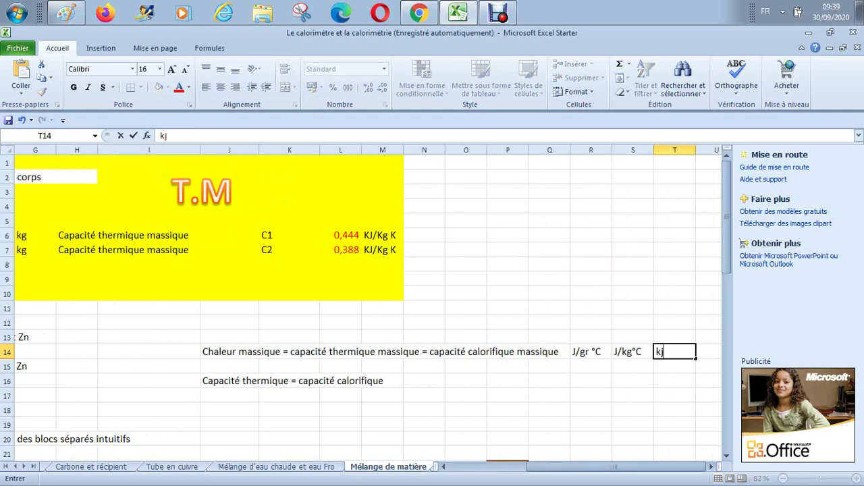
{"action": "key", "text": "BackSpace"}
{"action": "key", "text": "BackSpace"}
{"action": "type", "text": "KJ/kg°C"}
{"action": "key", "text": "Return"}
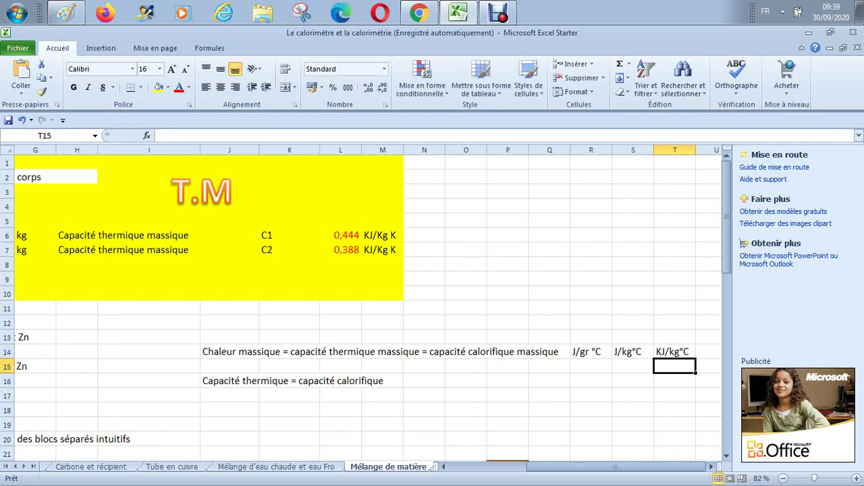
Enter the unit "J/°c" in R16 for the capacité thermique line.
{"action": "key", "text": "Return"}
{"action": "key", "text": "Left"}
{"action": "key", "text": "Left"}
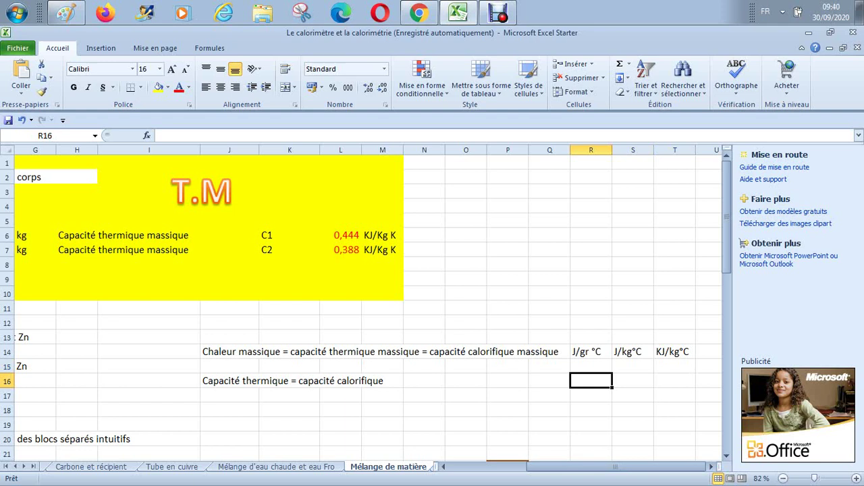
{"action": "type", "text": "J"}
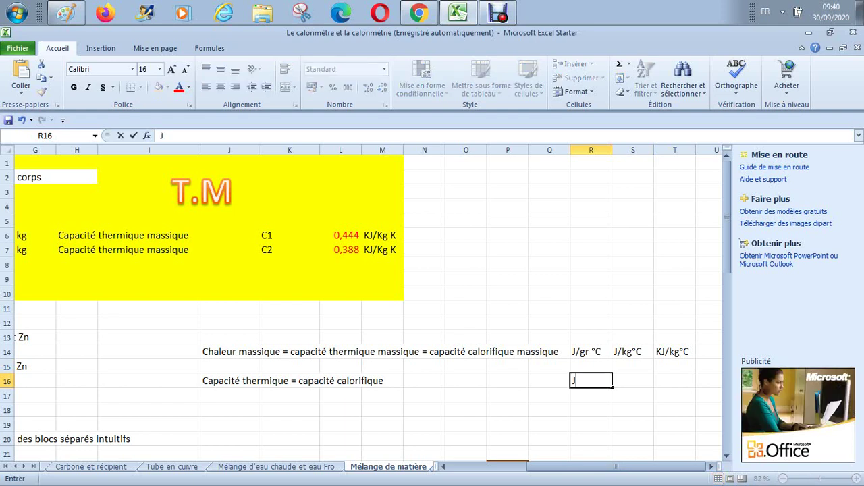
{"action": "type", "text": "/°c"}
{"action": "key", "text": "Return"}
Review the chaleur massique definition in row 14 and compare its units in R14 to T14 with the capacité thermique unit in R16.
{"action": "key", "text": "Up"}
{"action": "key", "text": "Right"}
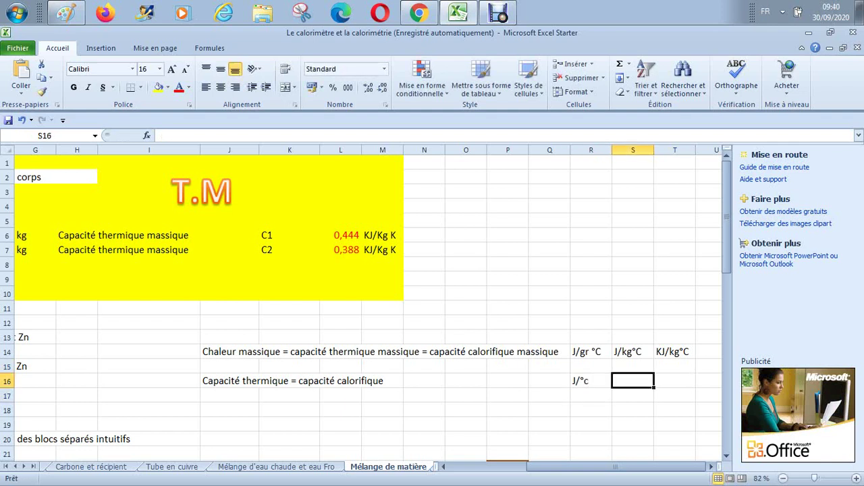
{"action": "left_click", "coordinate": [590, 380]}
{"action": "left_click", "coordinate": [632, 380]}
{"action": "left_click", "coordinate": [591, 380]}
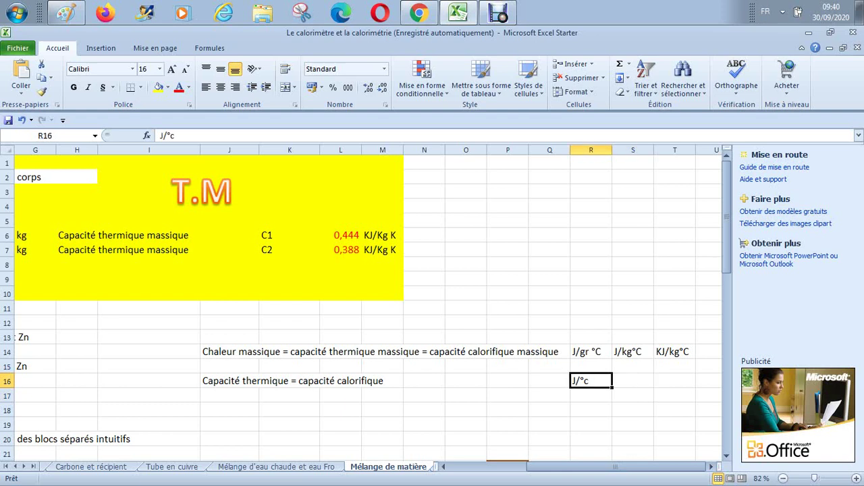
{"action": "left_click", "coordinate": [549, 380]}
{"action": "key", "text": "Up"}
{"action": "key", "text": "Up"}
{"action": "key", "text": "Right"}
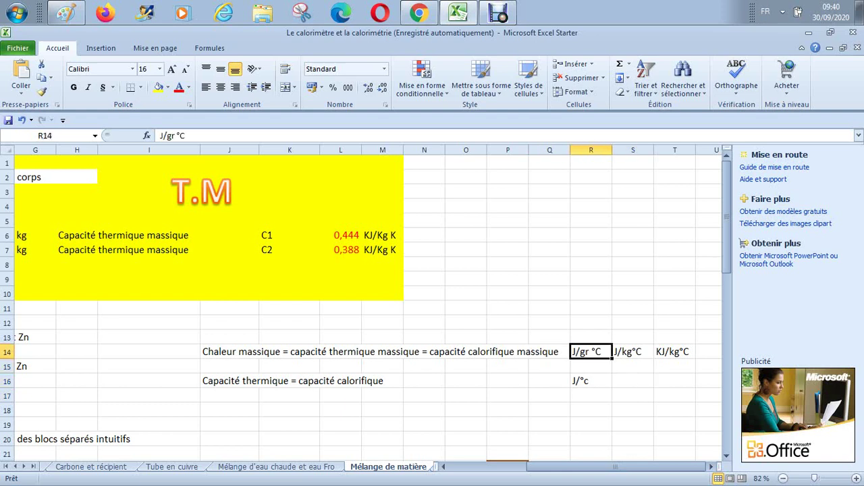
{"action": "key", "text": "Left"}
{"action": "key", "text": "Left"}
{"action": "key", "text": "Left"}
{"action": "key", "text": "Left"}
{"action": "key", "text": "Left"}
{"action": "key", "text": "Right"}
{"action": "key", "text": "Right"}
{"action": "key", "text": "Right"}
{"action": "key", "text": "Right"}
{"action": "key", "text": "Right"}
{"action": "key", "text": "Right"}
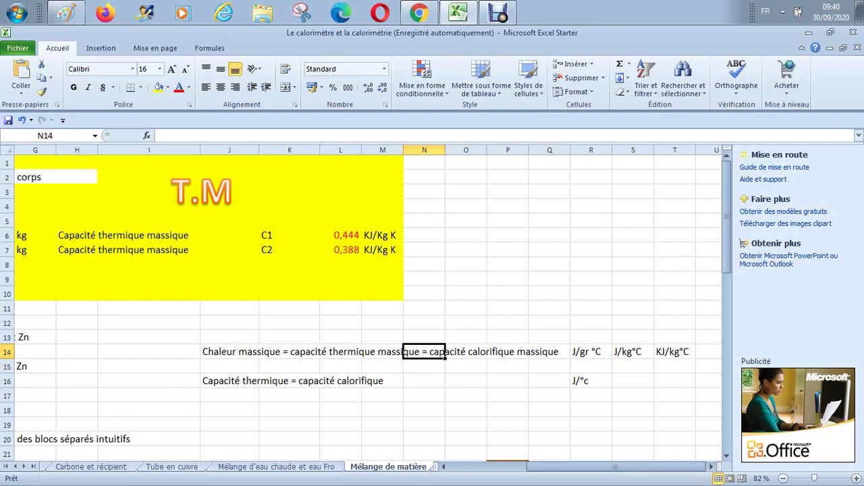
{"action": "key", "text": "Right"}
{"action": "key", "text": "Down"}
{"action": "key", "text": "Left"}
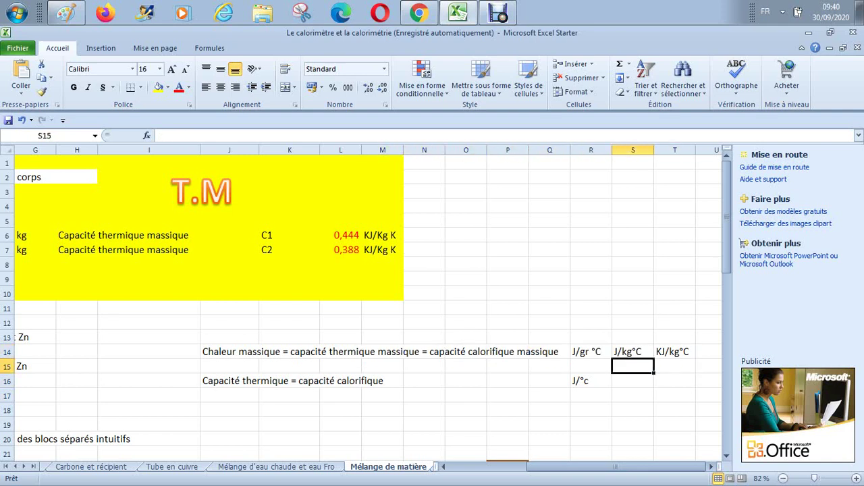
{"action": "key", "text": "Up"}
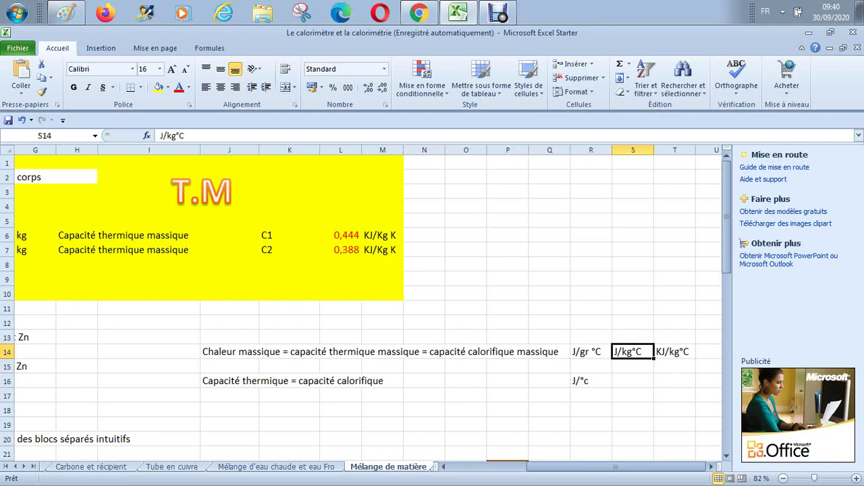
{"action": "key", "text": "Left"}
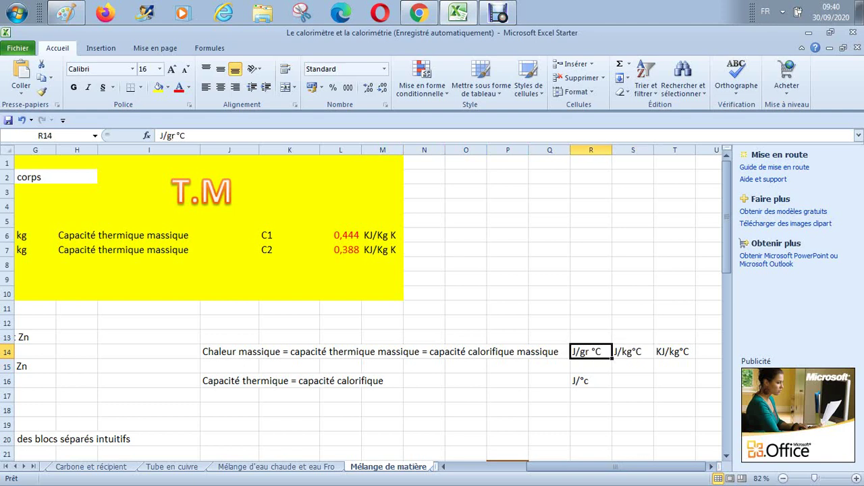
{"action": "key", "text": "Right"}
{"action": "key", "text": "Right"}
{"action": "key", "text": "Left"}
{"action": "key", "text": "Left"}
{"action": "key", "text": "Left"}
{"action": "key", "text": "Left"}
{"action": "key", "text": "Left"}
{"action": "key", "text": "Left"}
{"action": "key", "text": "Left"}
{"action": "key", "text": "Left"}
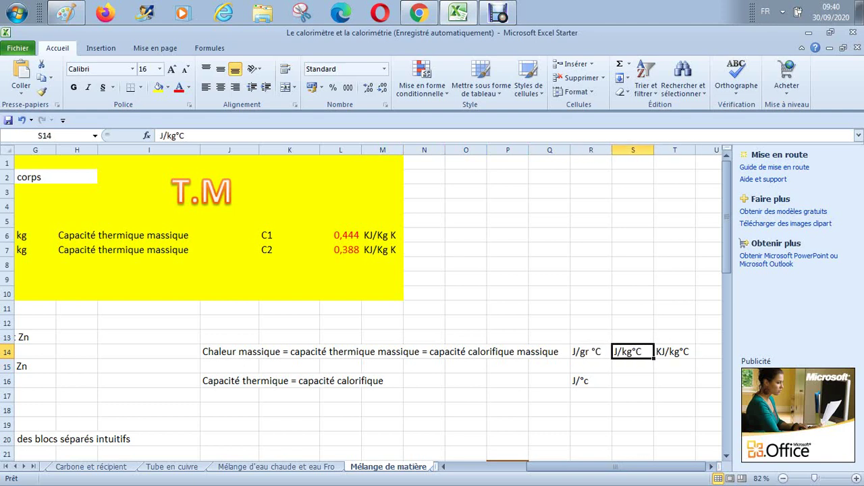
{"action": "key", "text": "Left"}
{"action": "key", "text": "Left"}
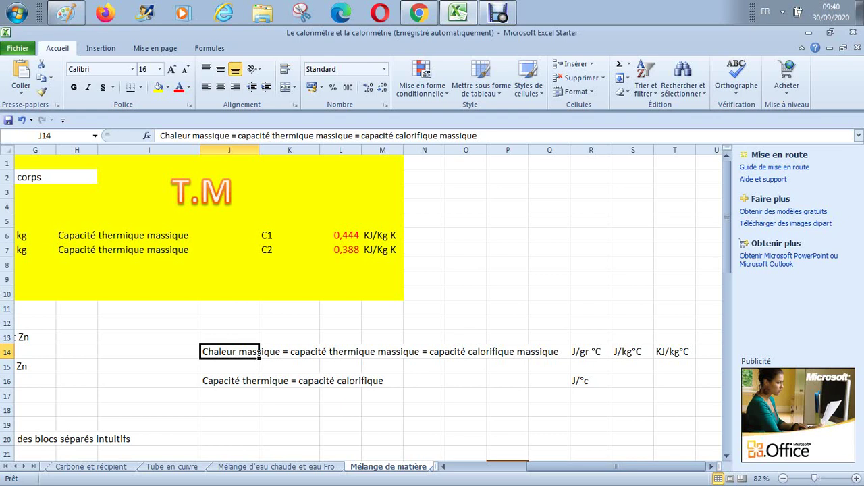
{"action": "key", "text": "Right"}
{"action": "key", "text": "Right"}
{"action": "key", "text": "Right"}
{"action": "key", "text": "Right"}
{"action": "key", "text": "Right"}
{"action": "key", "text": "Right"}
{"action": "key", "text": "Right"}
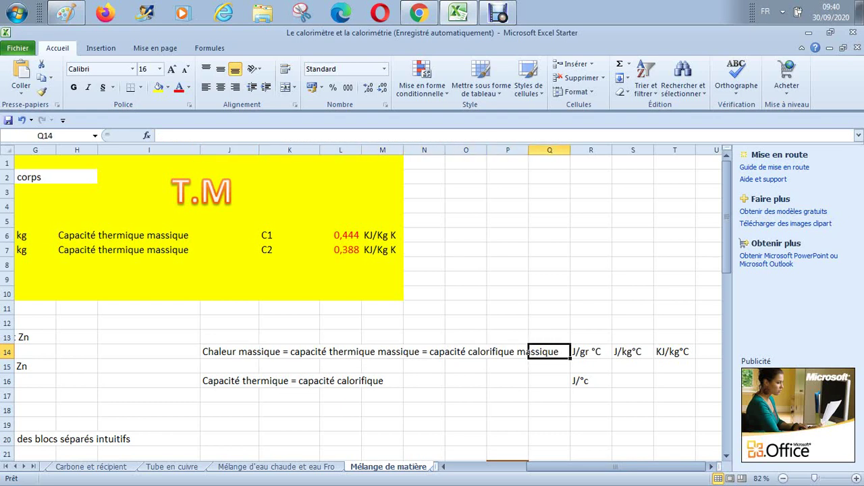
{"action": "key", "text": "Right"}
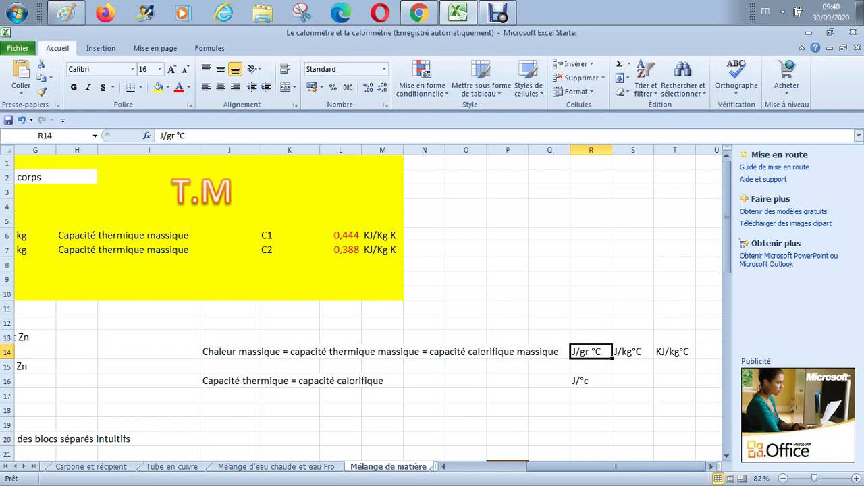
{"action": "left_click", "coordinate": [549, 351]}
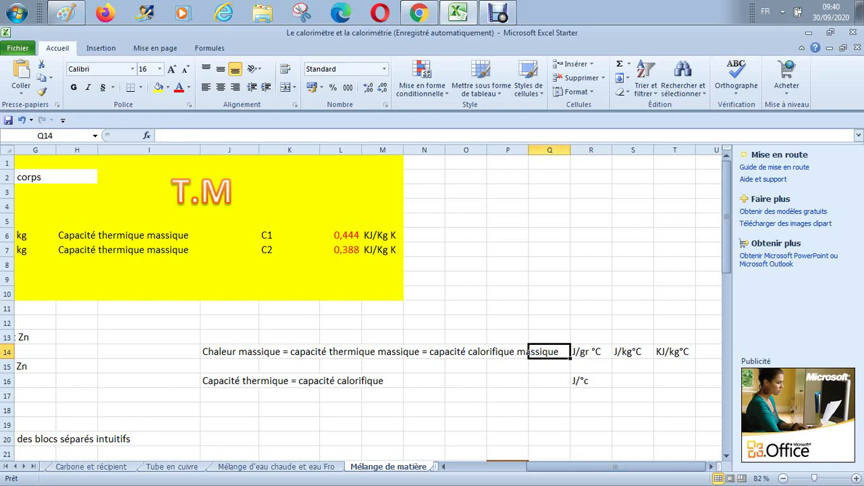
{"action": "left_click", "coordinate": [591, 351]}
{"action": "left_click", "coordinate": [549, 351]}
{"action": "left_click", "coordinate": [289, 351]}
{"action": "left_click", "coordinate": [229, 351]}
{"action": "key", "text": "Right"}
{"action": "key", "text": "Right"}
{"action": "key", "text": "Right"}
{"action": "key", "text": "Right"}
{"action": "key", "text": "Right"}
{"action": "key", "text": "Right"}
{"action": "key", "text": "Right"}
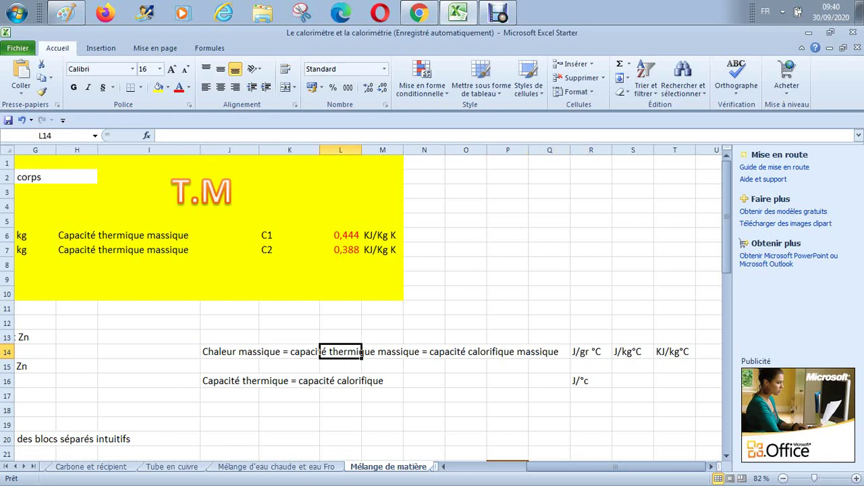
Compare the first two chaleur massique units, per gram in R14 and per kilogram in S14.
{"action": "key", "text": "Right"}
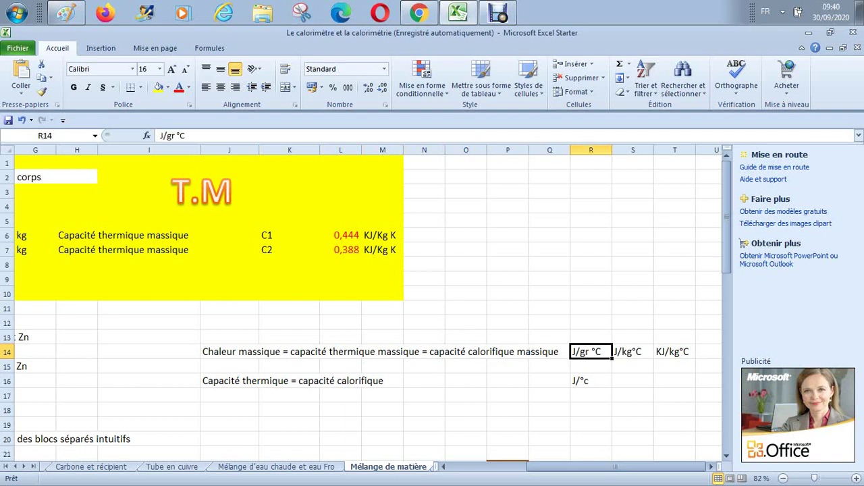
{"action": "key", "text": "Right"}
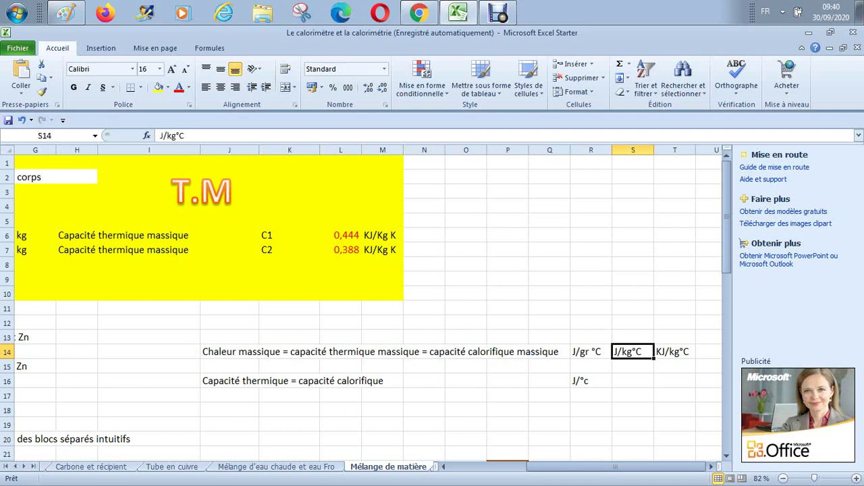
{"action": "key", "text": "Left"}
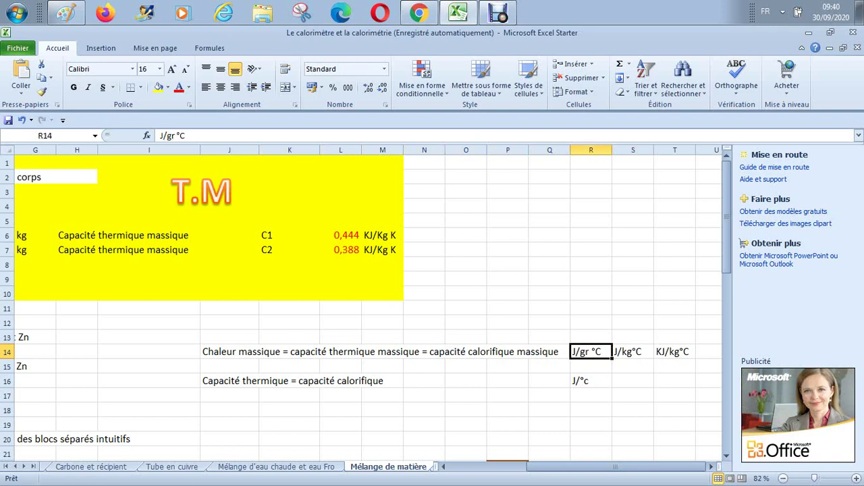
{"action": "key", "text": "Right"}
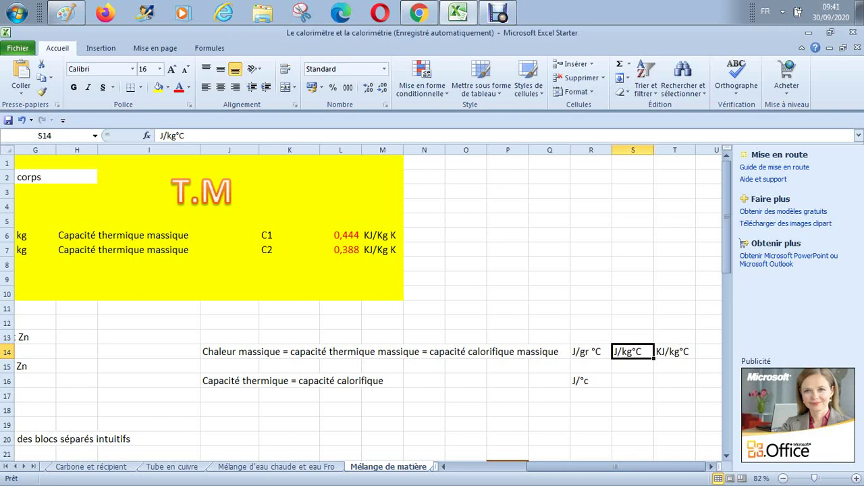
{"action": "key", "text": "Left"}
{"action": "key", "text": "Right"}
{"action": "left_click", "coordinate": [591, 351]}
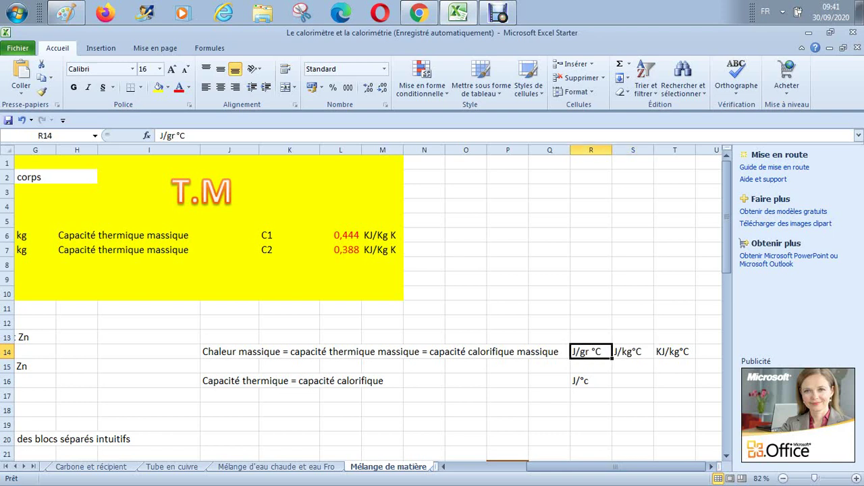
Convert the C1 capacity in L6 to joules by entering the formula =L6*1000 in cell N6.
{"action": "key", "text": "Up"}
{"action": "key", "text": "Up"}
{"action": "key", "text": "Up"}
{"action": "key", "text": "Up"}
{"action": "key", "text": "Up"}
{"action": "key", "text": "Up"}
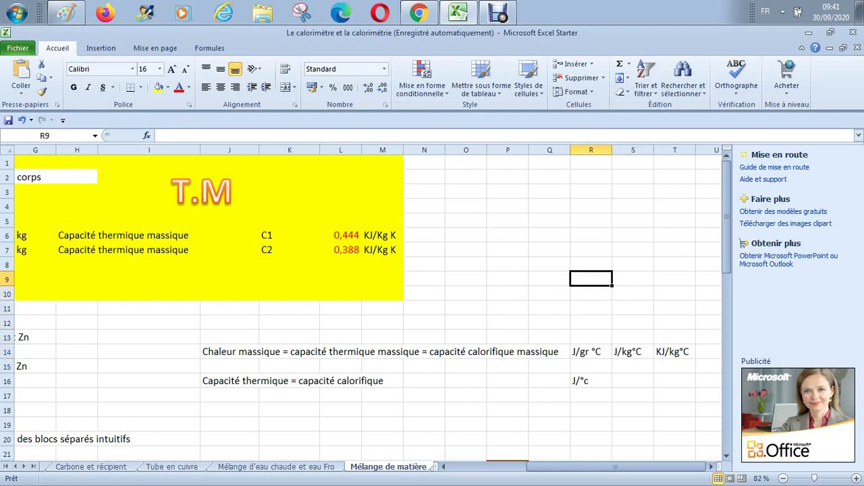
{"action": "key", "text": "Left"}
{"action": "key", "text": "Up"}
{"action": "key", "text": "Up"}
{"action": "key", "text": "Left"}
{"action": "key", "text": "Left"}
{"action": "key", "text": "Left"}
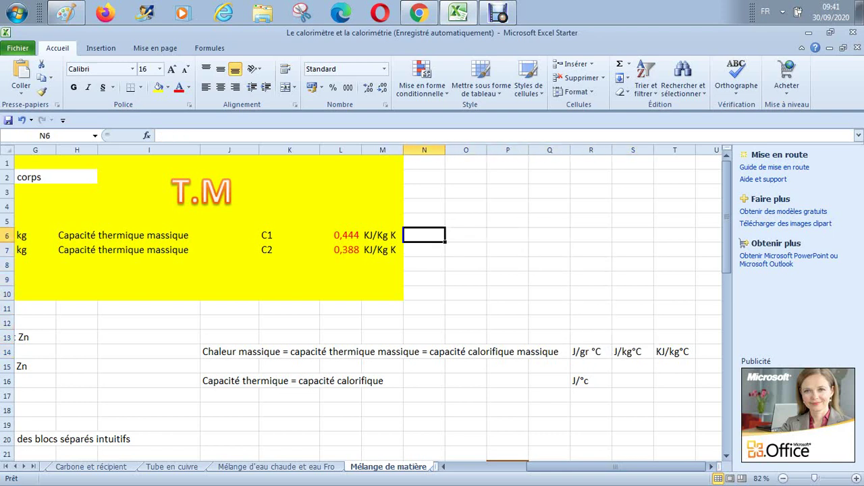
{"action": "type", "text": "="}
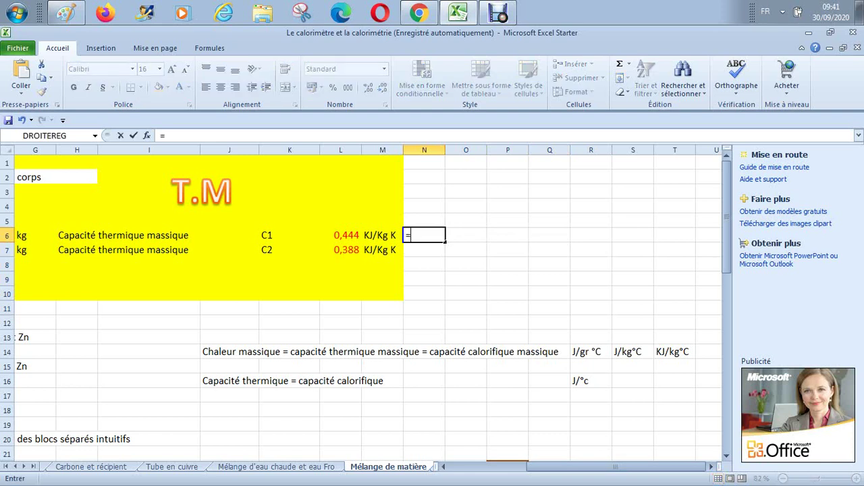
{"action": "key", "text": "Left"}
{"action": "key", "text": "Left"}
{"action": "type", "text": "*1000"}
{"action": "key", "text": "Return"}
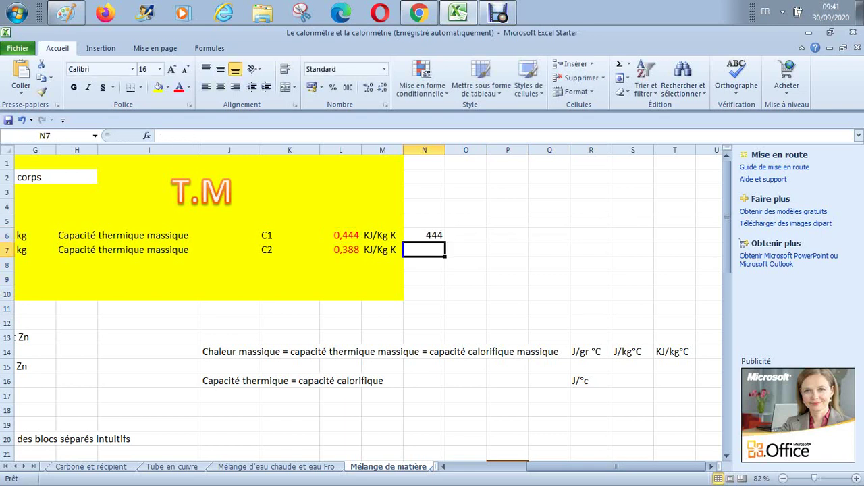
Enter the unit "J/kg °C" in O6 beside the converted C1 value.
{"action": "left_click", "coordinate": [465, 235]}
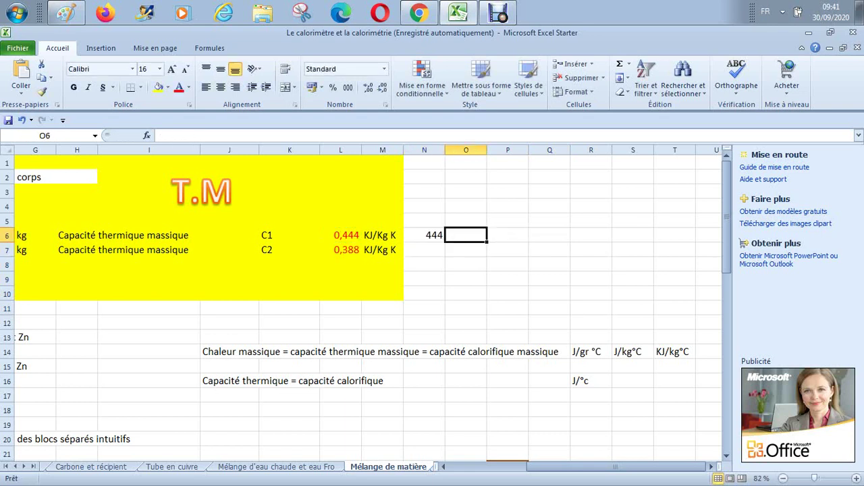
{"action": "type", "text": "J"}
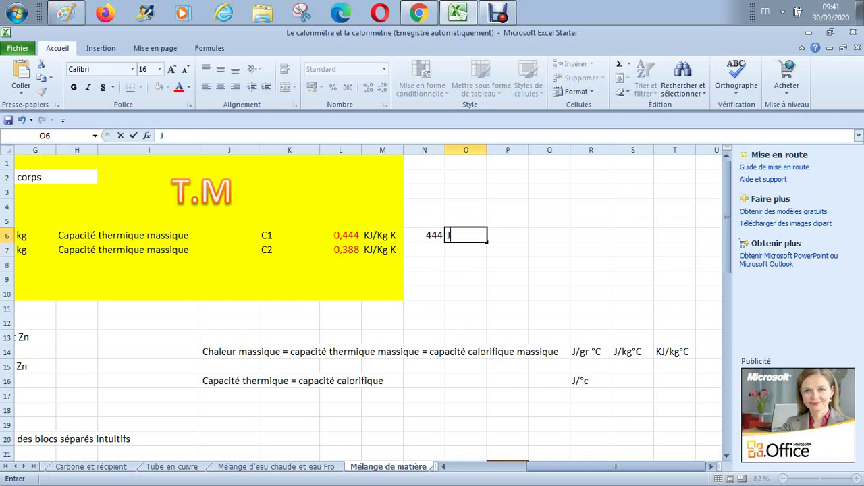
{"action": "type", "text": "/"}
{"action": "type", "text": "kg"}
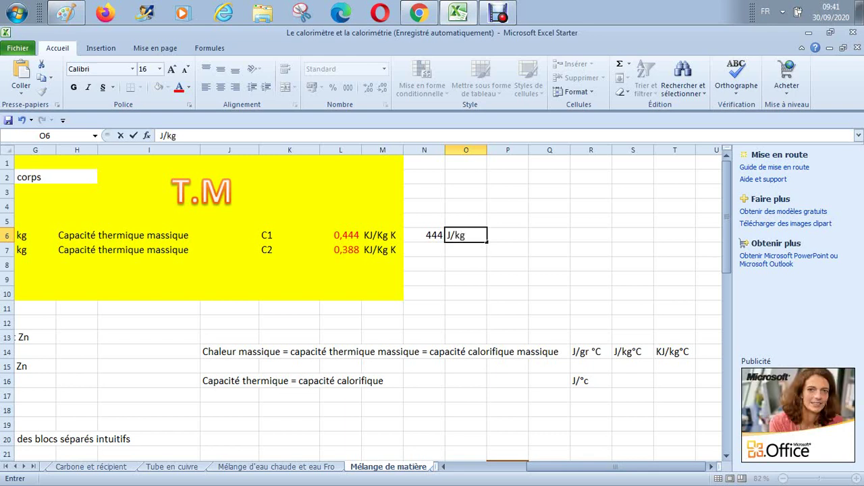
{"action": "type", "text": " °C"}
{"action": "key", "text": "Return"}
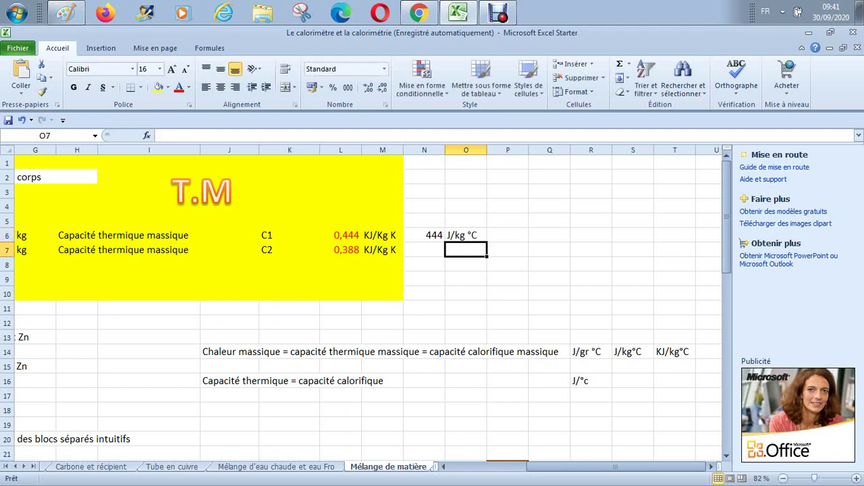
Convert the C2 capacity to joules by entering the formula =L7*1000 in cell N7.
{"action": "left_click", "coordinate": [424, 249]}
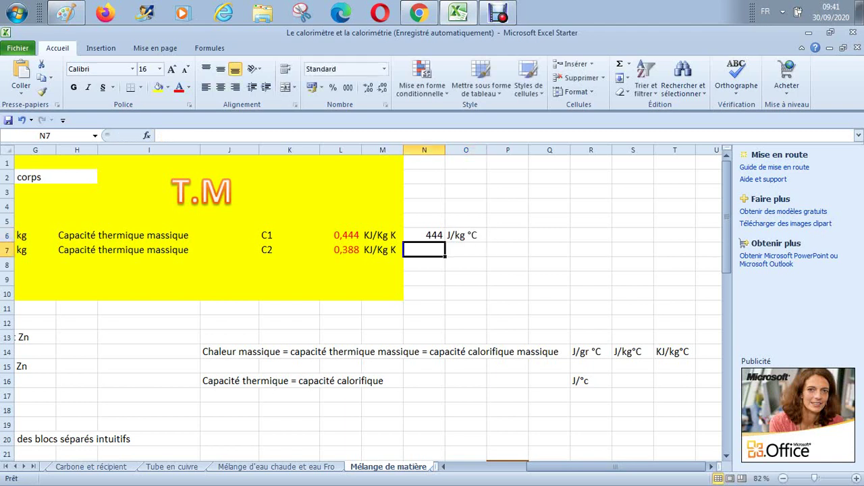
{"action": "type", "text": "="}
{"action": "left_click", "coordinate": [340, 250]}
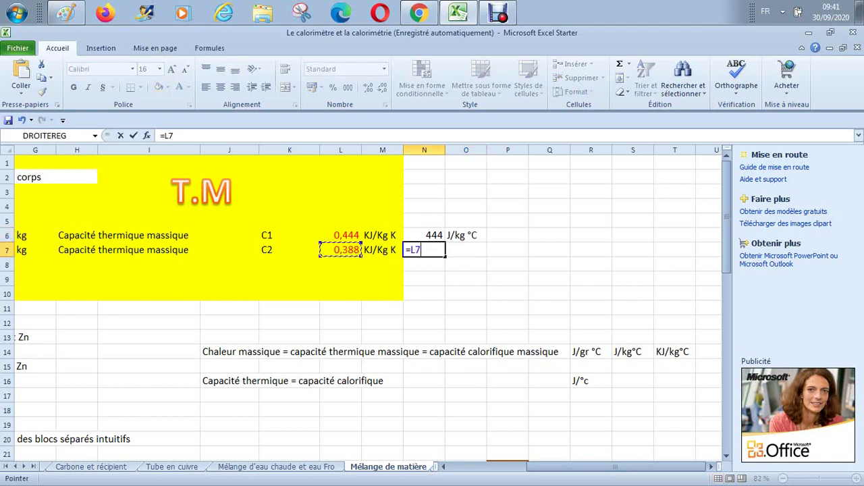
{"action": "type", "text": "*1000"}
{"action": "key", "text": "Return"}
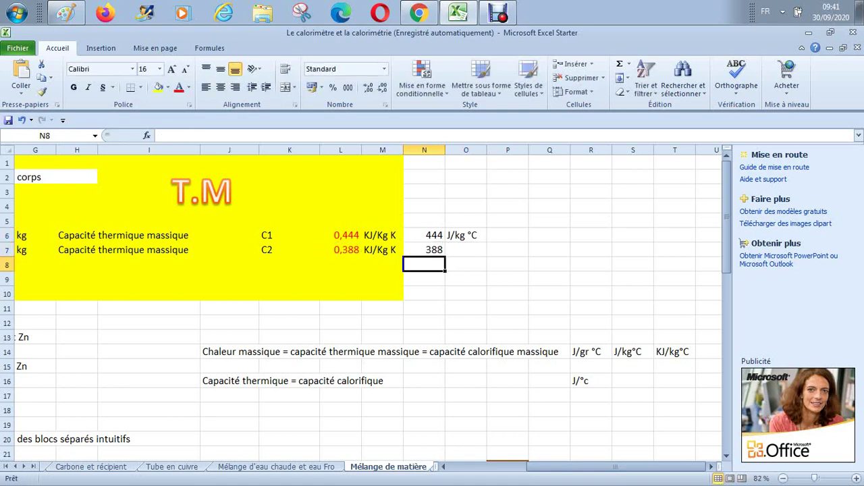
Switch to the Goodfellow datasheet in Chrome and check the value and unit of the chaleur spécifique à 25C under Caractéristiques thermiques.
{"action": "left_click", "coordinate": [419, 14]}
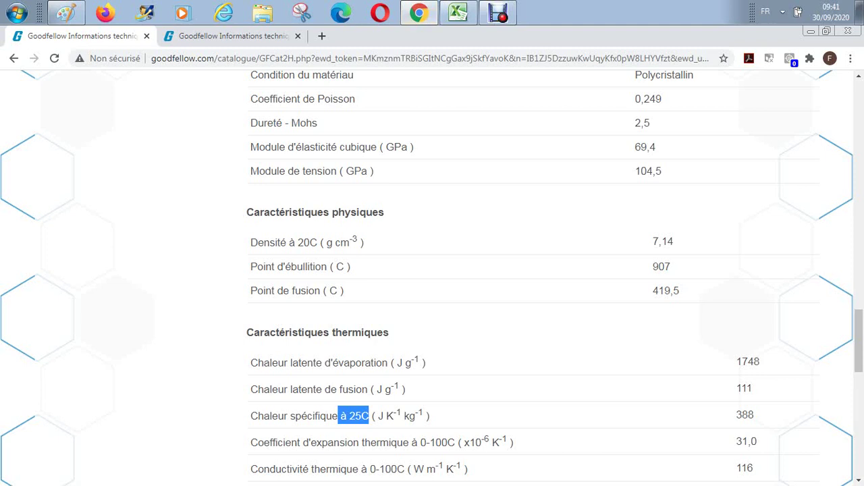
{"action": "left_click_drag", "start_coordinate": [754, 415], "coordinate": [735, 415]}
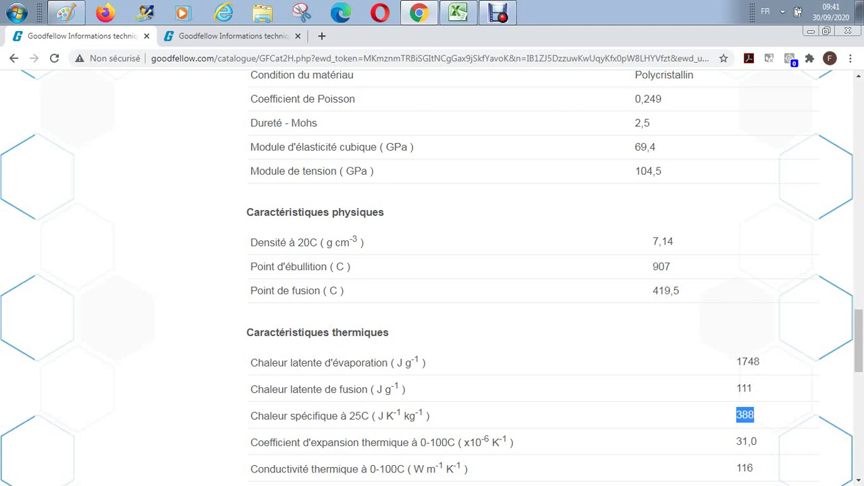
{"action": "scroll", "coordinate": [432, 278], "scroll_direction": "down", "scroll_amount": 3}
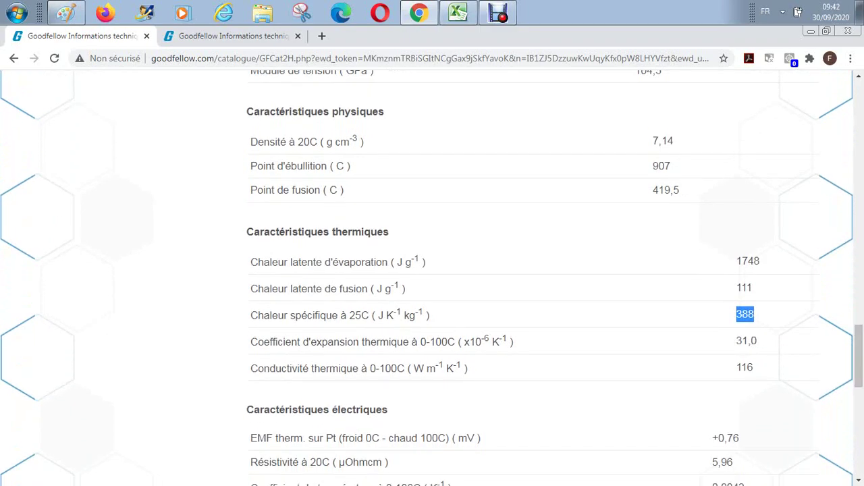
{"action": "left_click_drag", "start_coordinate": [858, 355], "coordinate": [858, 123]}
{"action": "scroll", "coordinate": [432, 278], "scroll_direction": "down", "scroll_amount": 15}
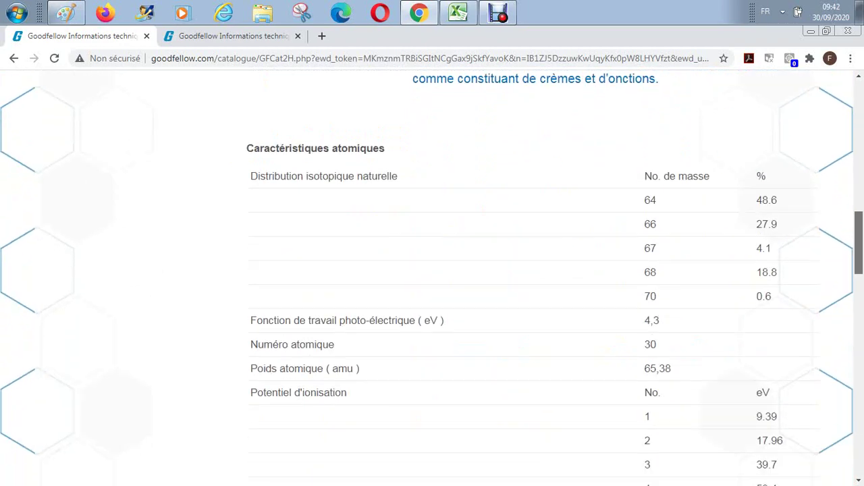
{"action": "scroll", "coordinate": [432, 279], "scroll_direction": "down", "scroll_amount": 7}
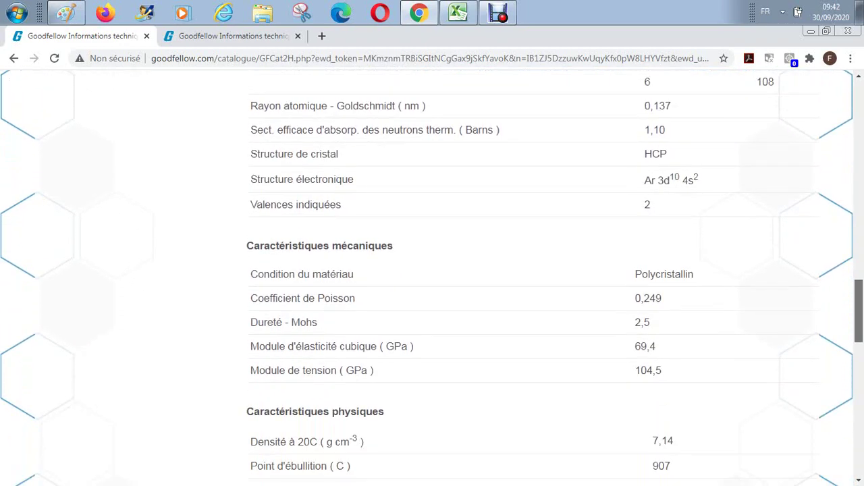
{"action": "scroll", "coordinate": [432, 278], "scroll_direction": "down", "scroll_amount": 3}
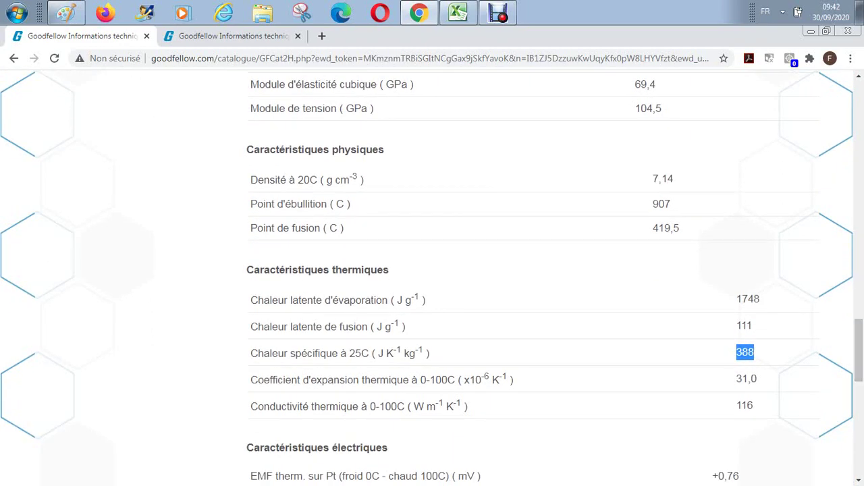
{"action": "left_click_drag", "start_coordinate": [424, 352], "coordinate": [361, 353]}
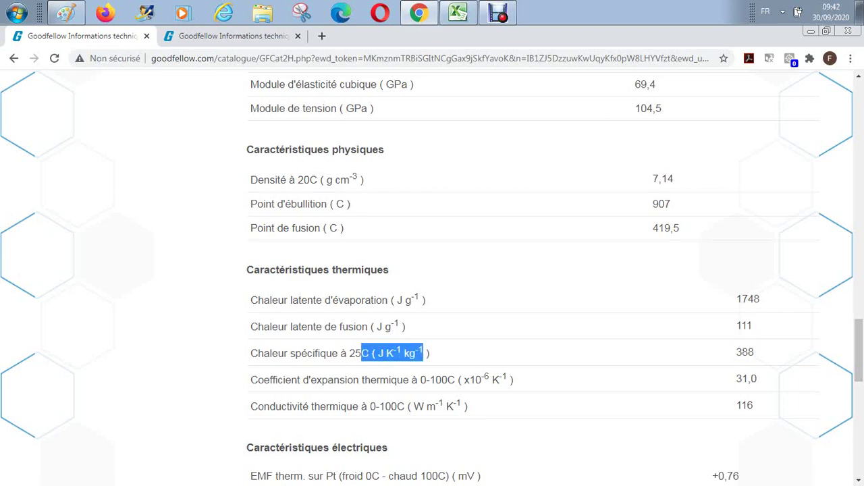
Return to the Excel workbook and enter the unit "J/kg °C" in O7 beside the converted C2 value.
{"action": "left_click", "coordinate": [457, 12]}
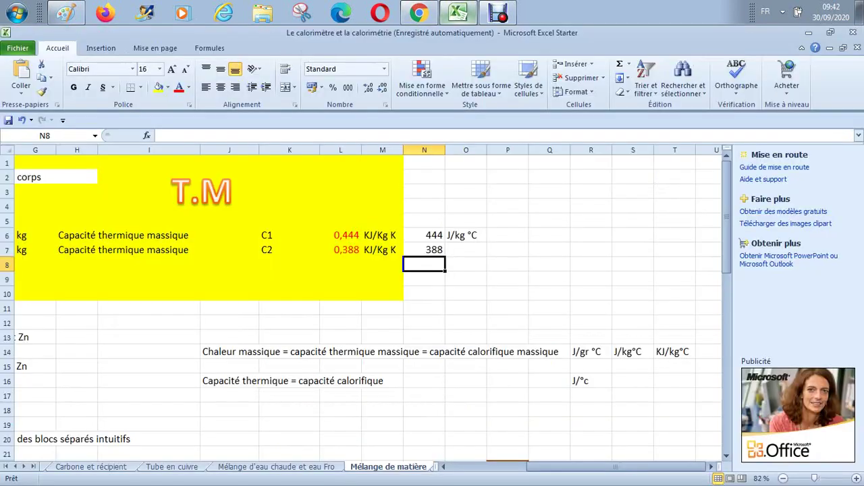
{"action": "left_click", "coordinate": [465, 249]}
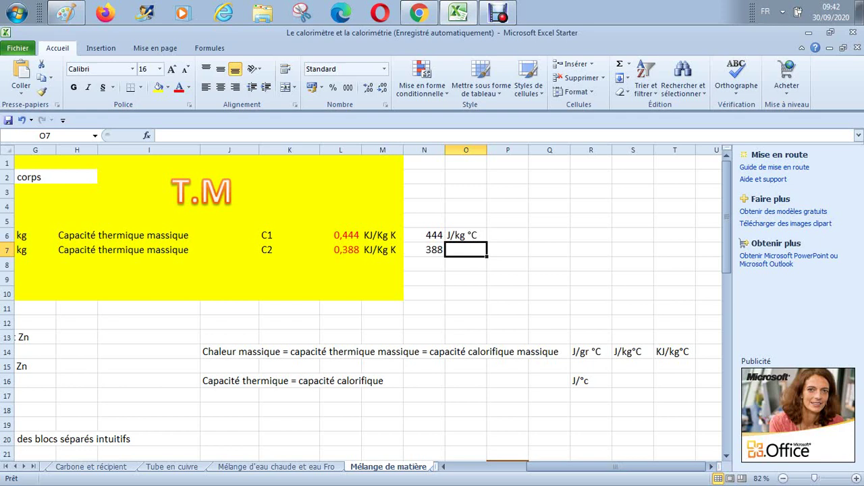
{"action": "type", "text": "J/kg °C"}
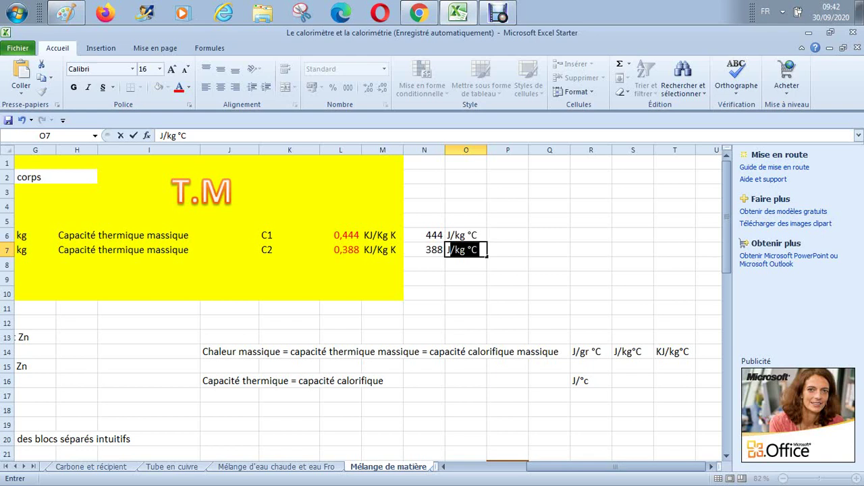
Enter the equivalent unit "J/kg K" in cells P6 and P7 for both converted capacities.
{"action": "left_click", "coordinate": [507, 235]}
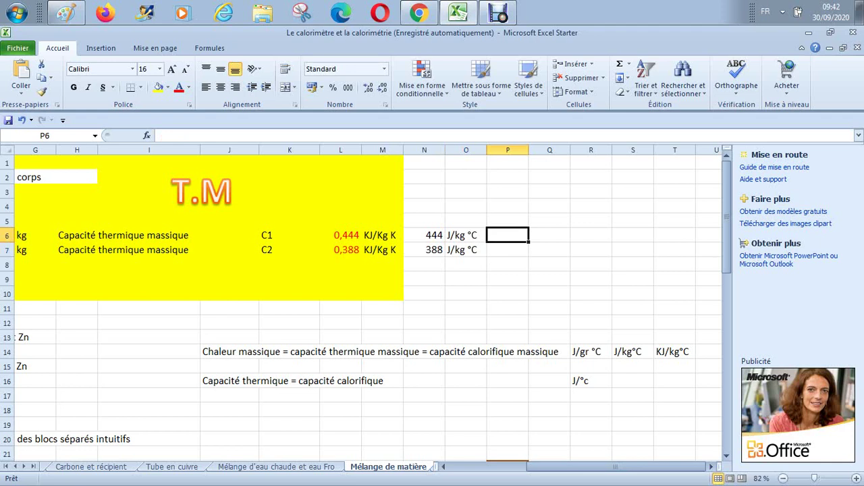
{"action": "type", "text": "J"}
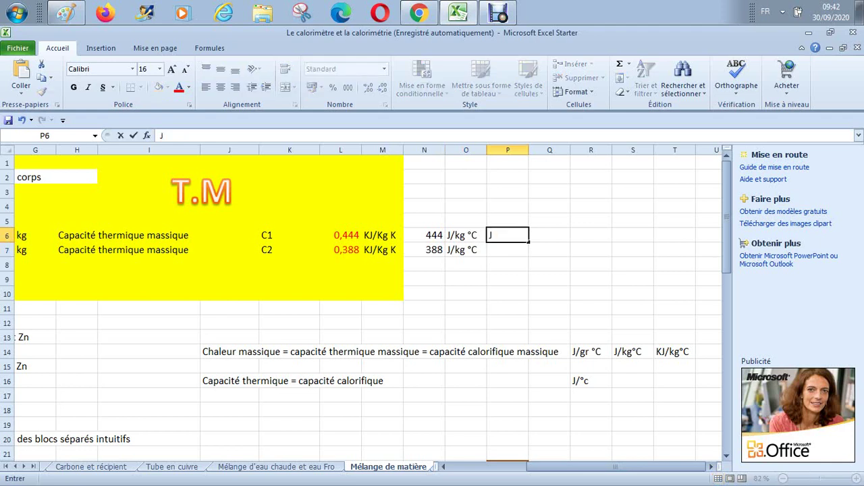
{"action": "type", "text": "/kg K"}
{"action": "key", "text": "Return"}
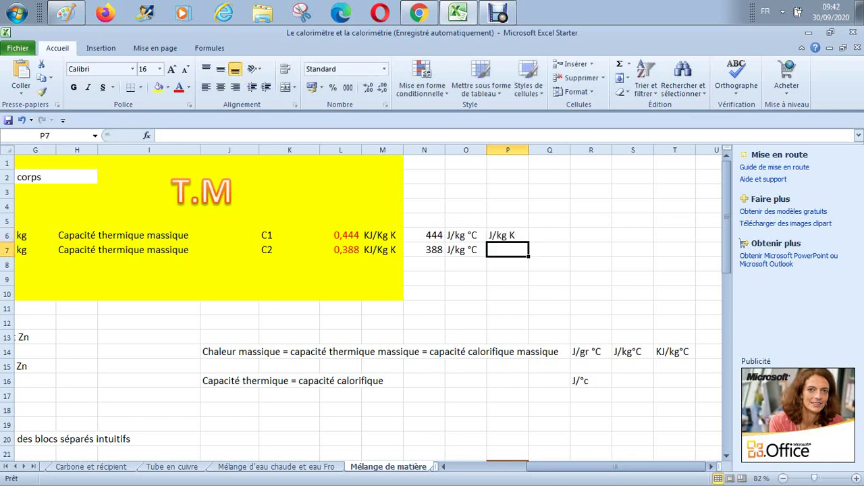
{"action": "type", "text": "J/kg K"}
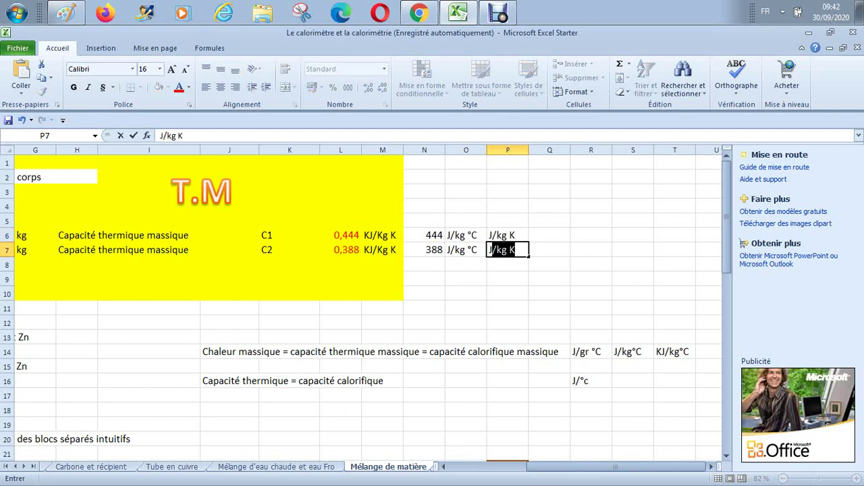
{"action": "key", "text": "Return"}
{"action": "key", "text": "Return"}
{"action": "key", "text": "Up"}
{"action": "key", "text": "Up"}
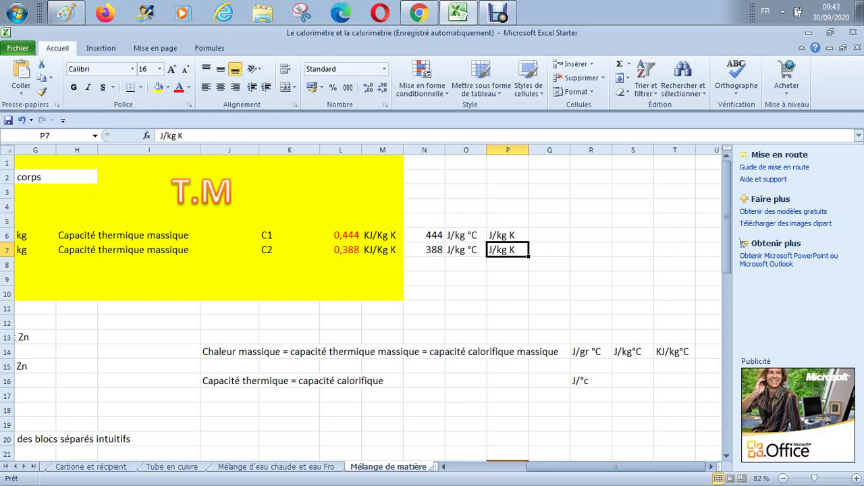
{"action": "left_click", "coordinate": [507, 235]}
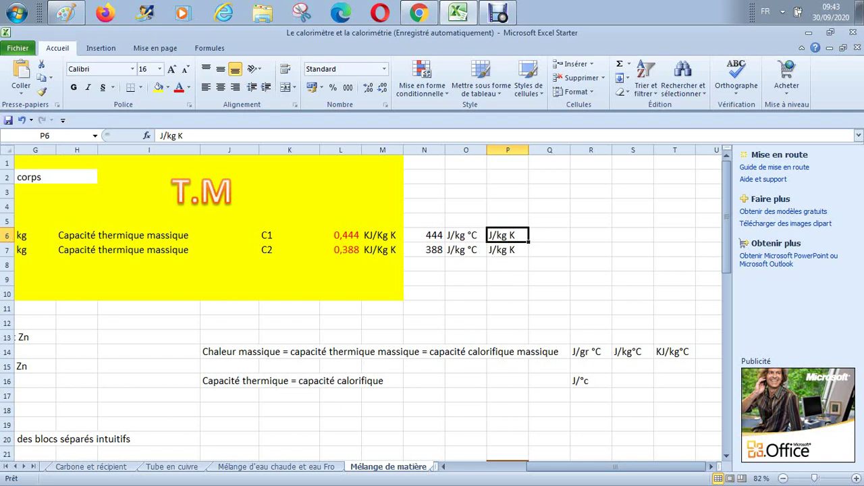
{"action": "left_click_drag", "start_coordinate": [424, 162], "coordinate": [340, 177]}
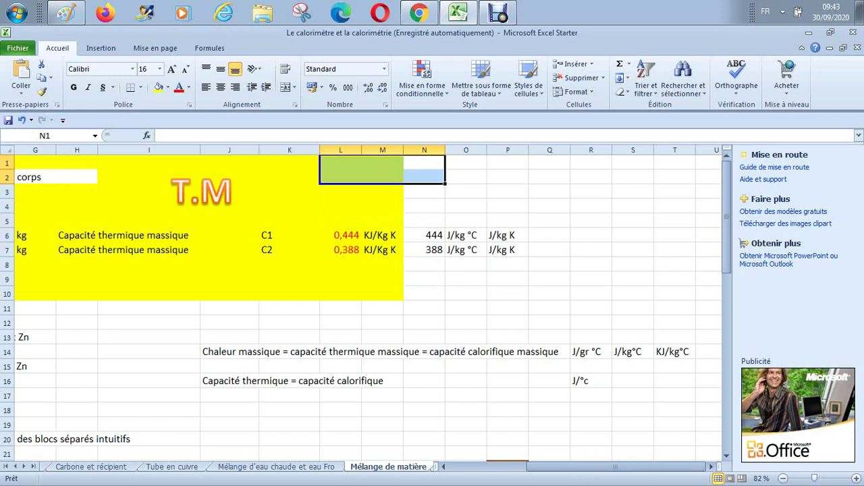
{"action": "left_click_drag", "start_coordinate": [549, 250], "coordinate": [591, 249]}
Enter the formula =L6 in Q6 for the C1 capacity and add the unit "J/gr °C" beside it in R6.
{"action": "left_click", "coordinate": [549, 235]}
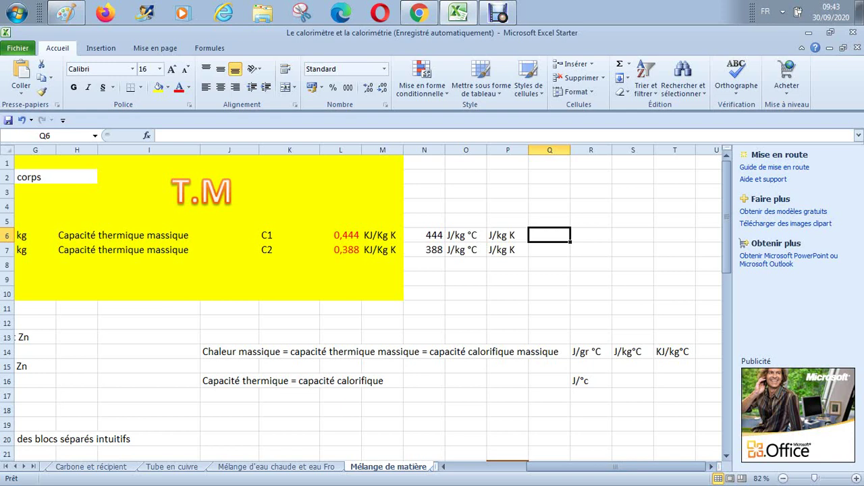
{"action": "type", "text": "="}
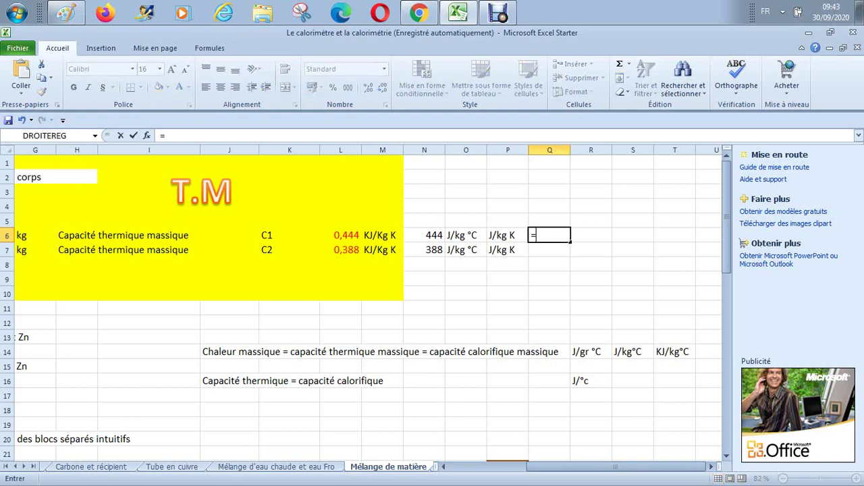
{"action": "left_click", "coordinate": [341, 235]}
{"action": "key", "text": "Return"}
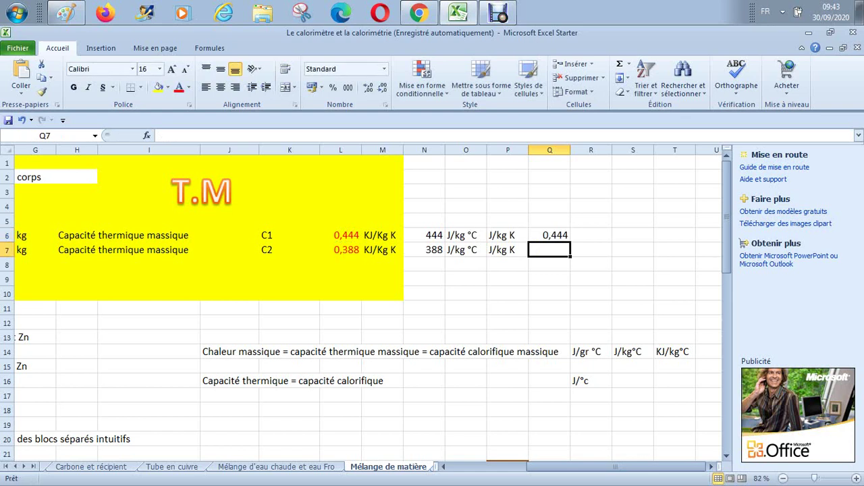
{"action": "key", "text": "Up"}
{"action": "key", "text": "Right"}
{"action": "type", "text": "J"}
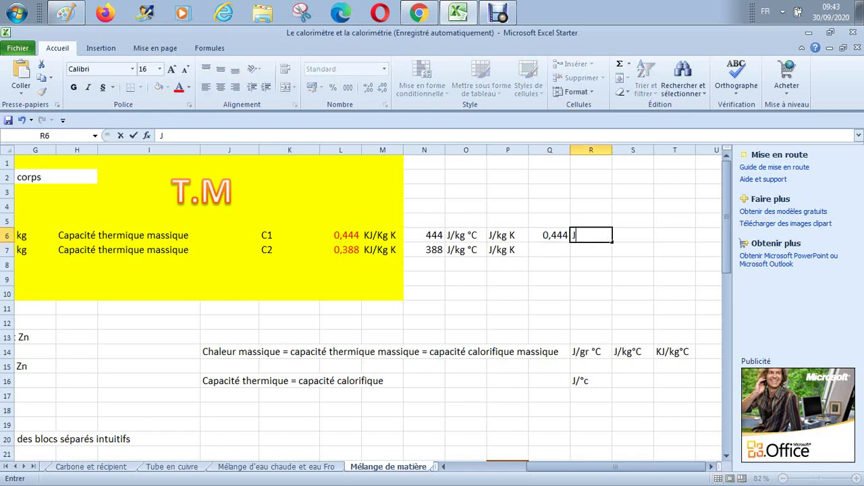
{"action": "type", "text": "/gr °C"}
{"action": "key", "text": "Return"}
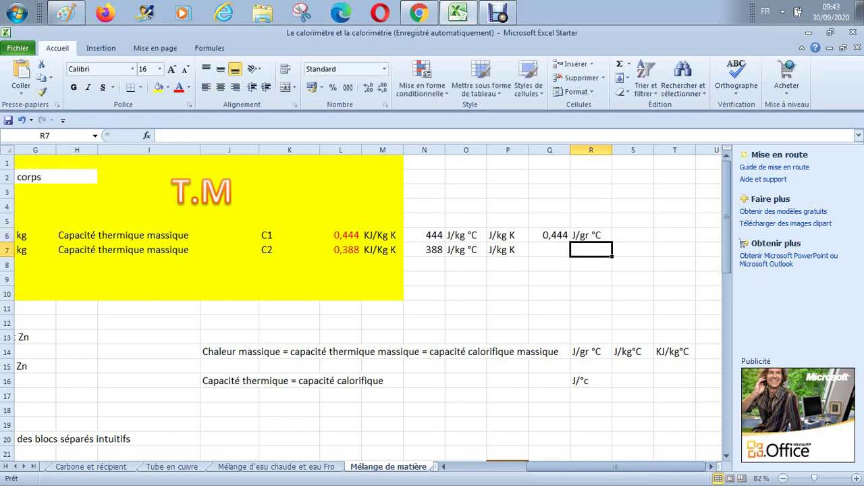
Enter the formula =L7 in Q7 for the C2 capacity and add the unit "J/gr °C" beside it in R7.
{"action": "left_click", "coordinate": [548, 249]}
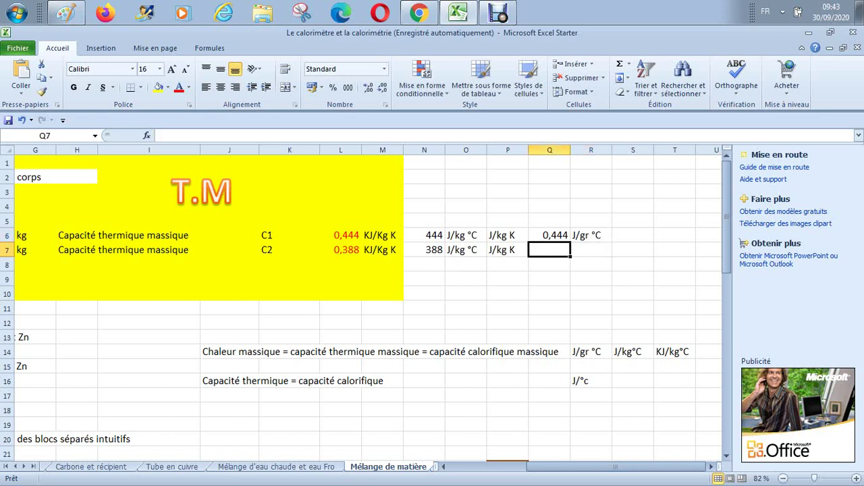
{"action": "type", "text": "="}
{"action": "left_click", "coordinate": [340, 249]}
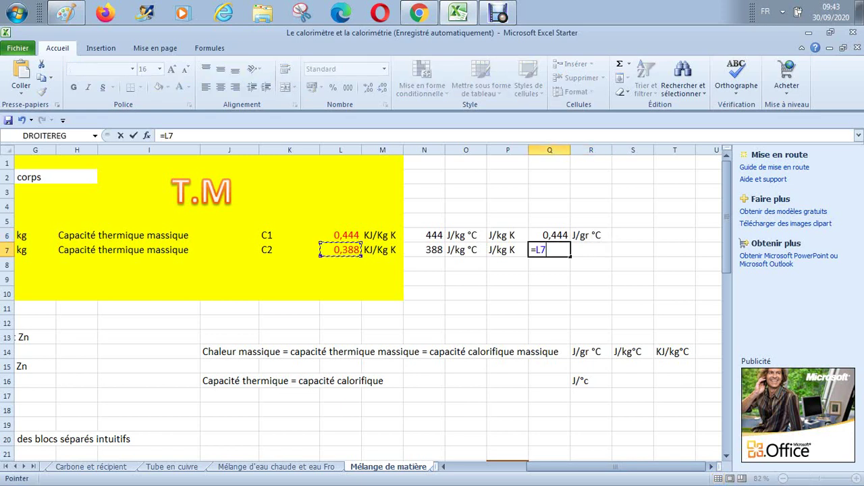
{"action": "key", "text": "Return"}
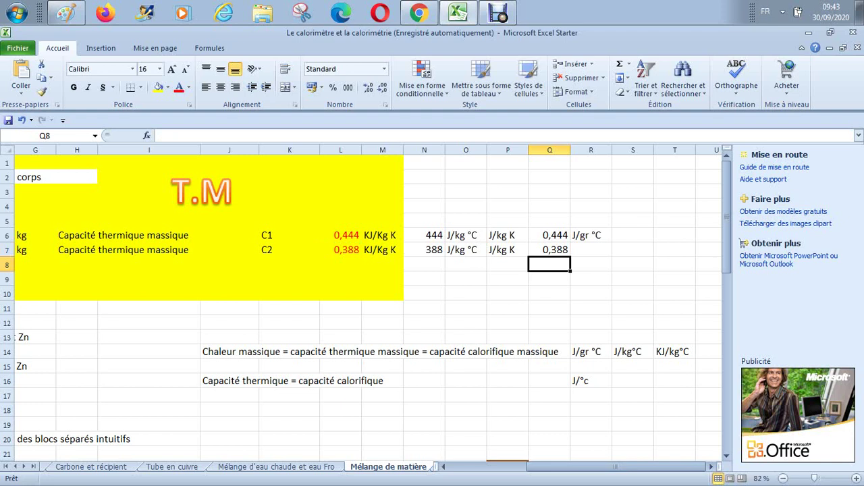
{"action": "left_click", "coordinate": [590, 249]}
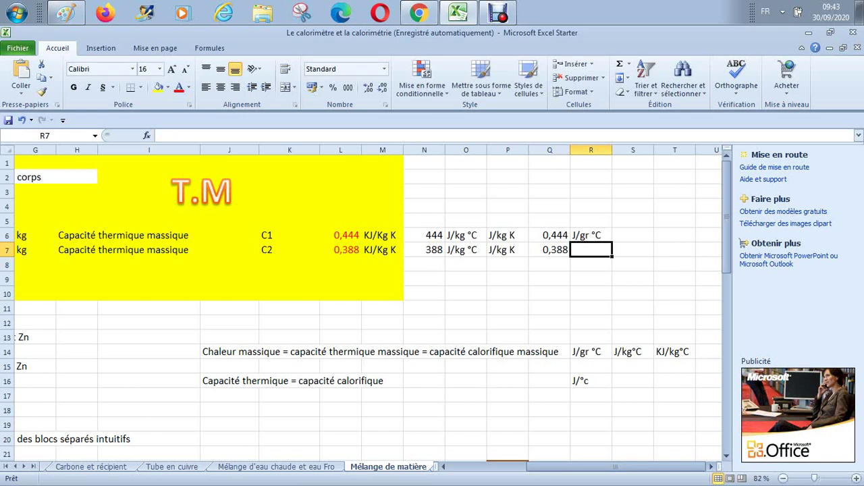
{"action": "type", "text": "J/gr °C"}
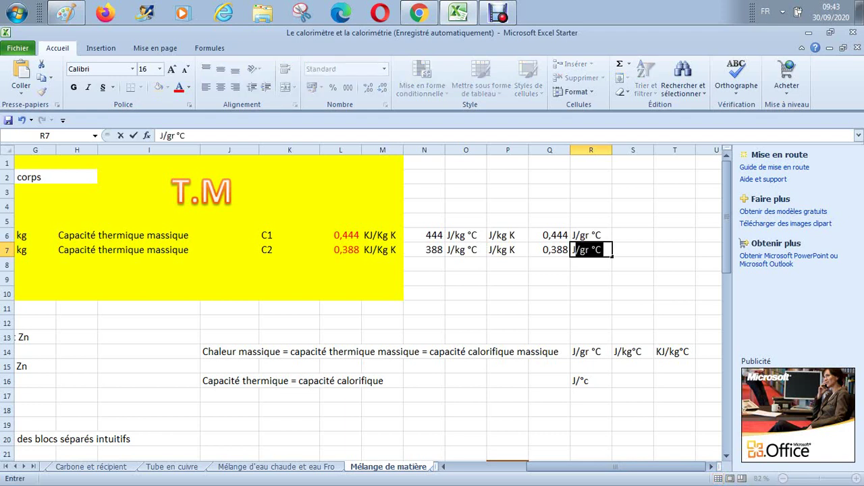
{"action": "key", "text": "Return"}
{"action": "key", "text": "Down"}
{"action": "key", "text": "Down"}
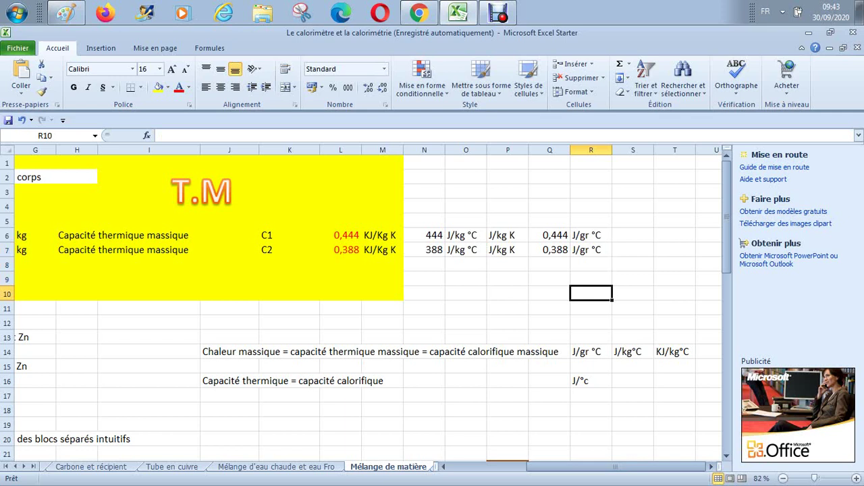
Fill the range N1:R10 with yellow and set the font of the converted values in N6, N7, Q6 and Q7 to red.
{"action": "left_click_drag", "start_coordinate": [424, 162], "coordinate": [594, 295]}
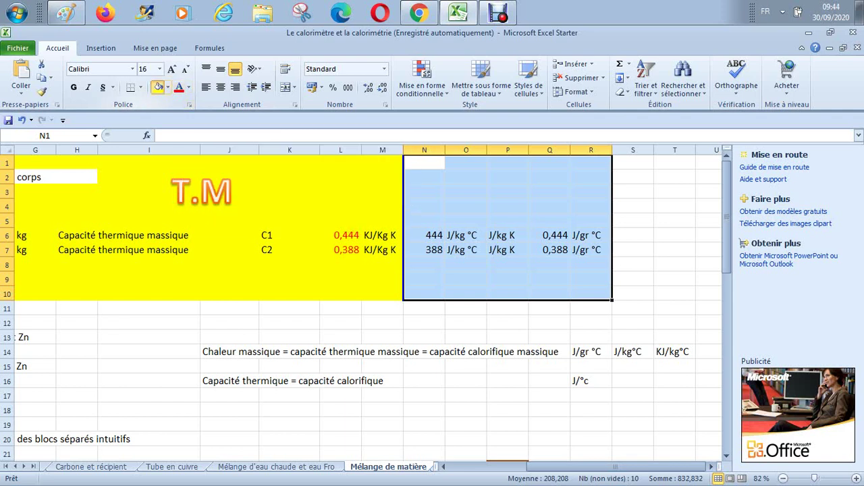
{"action": "left_click", "coordinate": [158, 87]}
{"action": "left_click", "coordinate": [424, 235]}
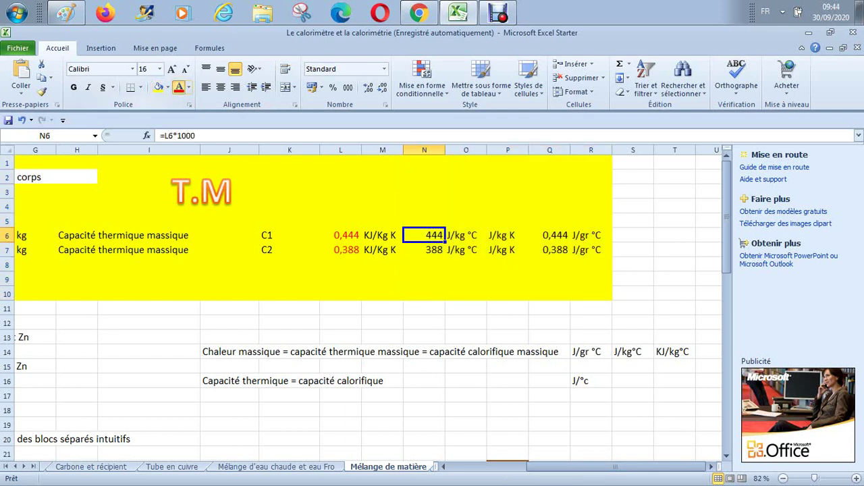
{"action": "left_click", "coordinate": [179, 87]}
{"action": "key", "text": "Down"}
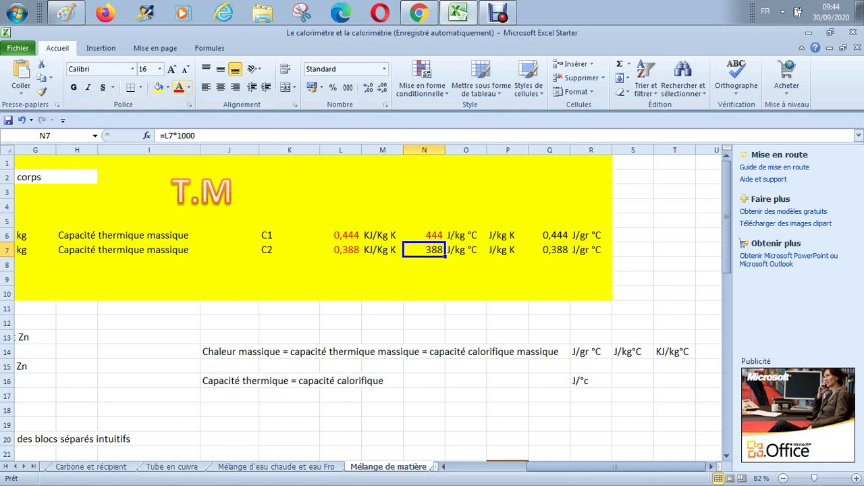
{"action": "left_click", "coordinate": [179, 87]}
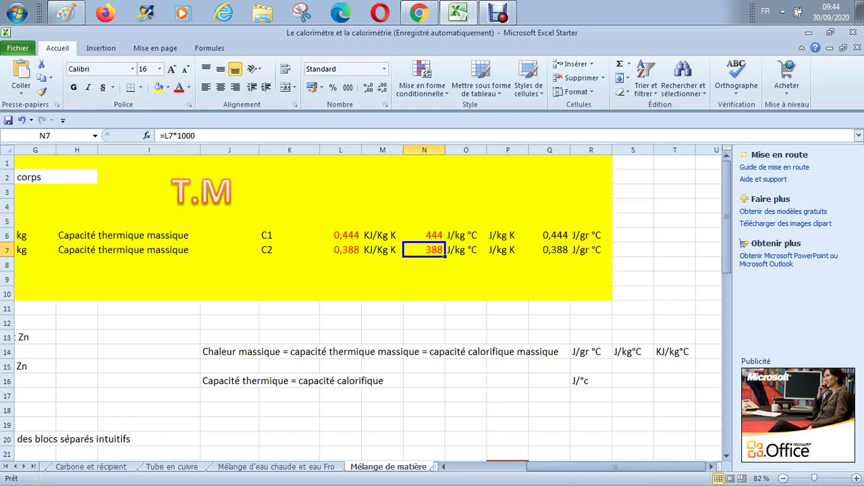
{"action": "left_click", "coordinate": [549, 234]}
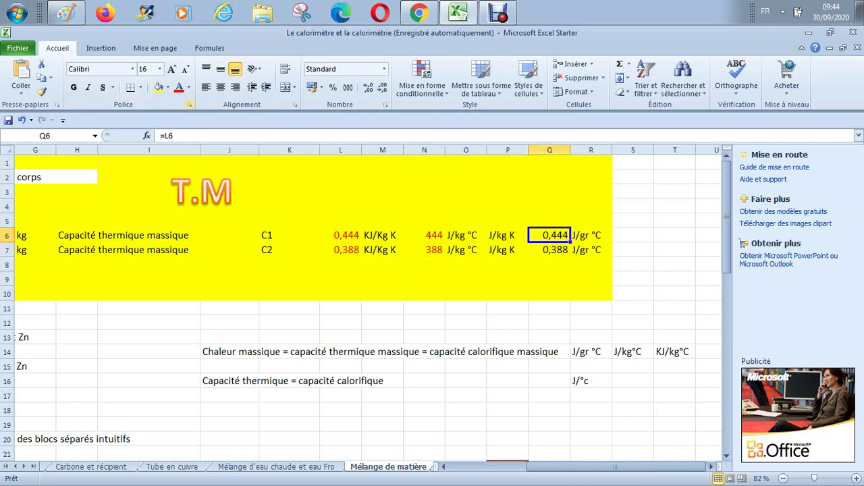
{"action": "left_click", "coordinate": [179, 87]}
{"action": "left_click", "coordinate": [549, 250]}
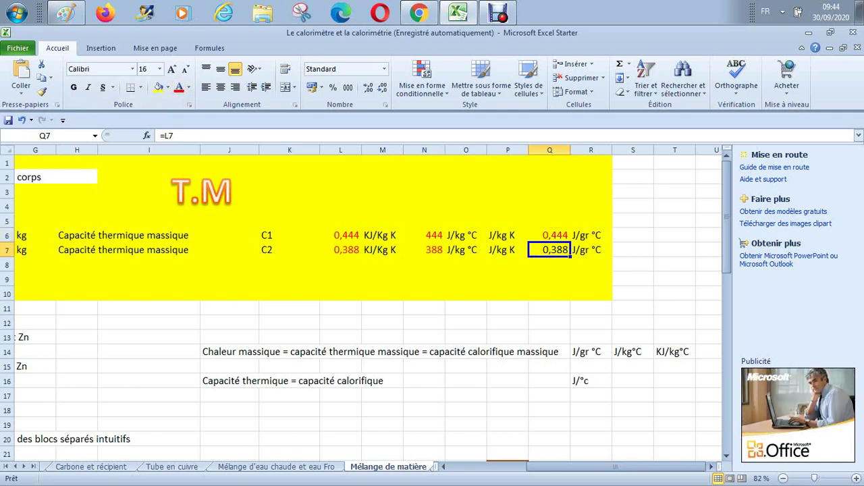
{"action": "left_click", "coordinate": [179, 87]}
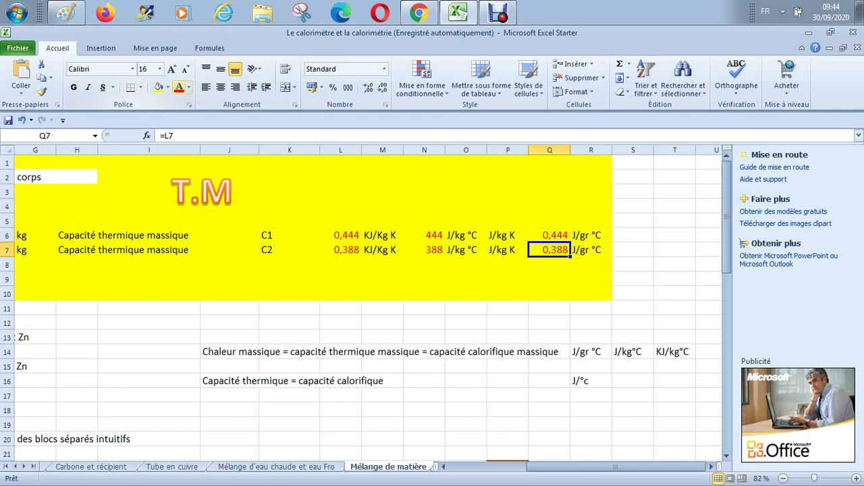
Compare the C1 capacity in L6 with its equivalents across row 6 in the other units.
{"action": "left_click", "coordinate": [229, 308]}
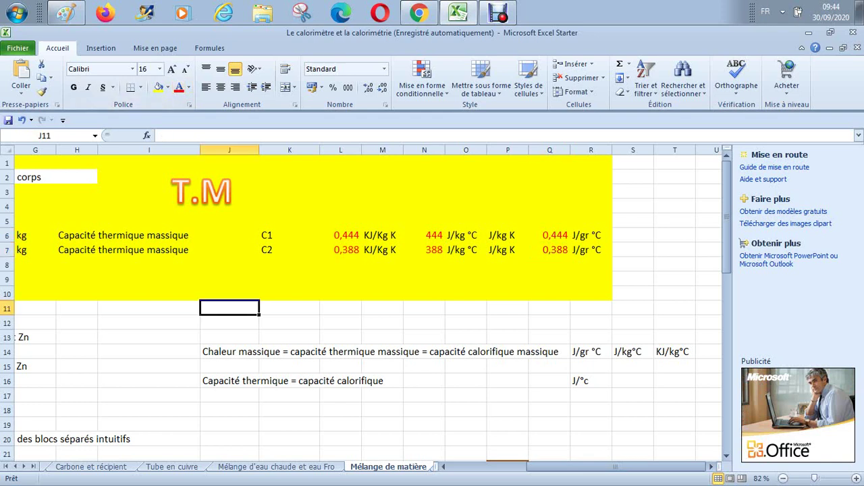
{"action": "key", "text": "Up"}
{"action": "key", "text": "Up"}
{"action": "key", "text": "Up"}
{"action": "key", "text": "Up"}
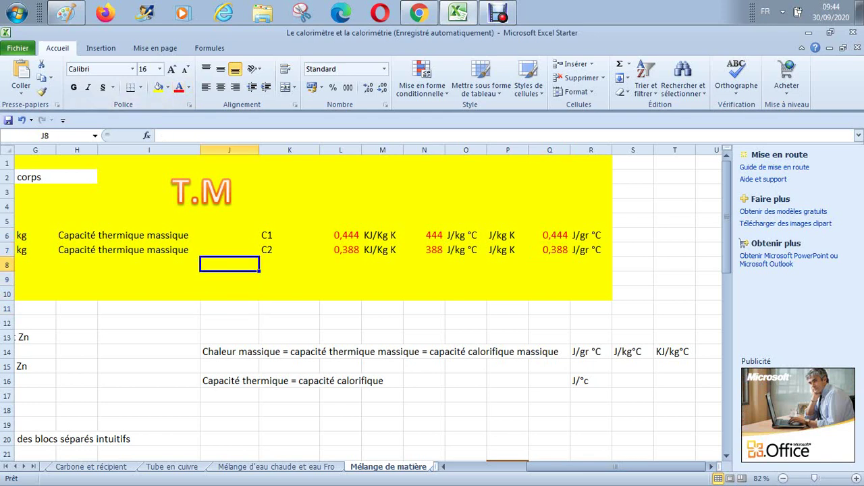
{"action": "key", "text": "Up"}
{"action": "key", "text": "Right"}
{"action": "key", "text": "Right"}
{"action": "key", "text": "Right"}
{"action": "key", "text": "Right"}
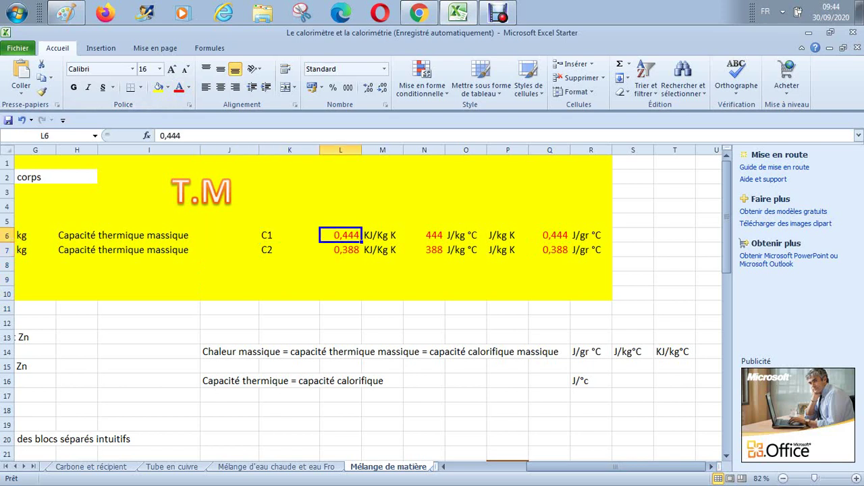
{"action": "key", "text": "Right"}
{"action": "key", "text": "Right"}
{"action": "key", "text": "Right"}
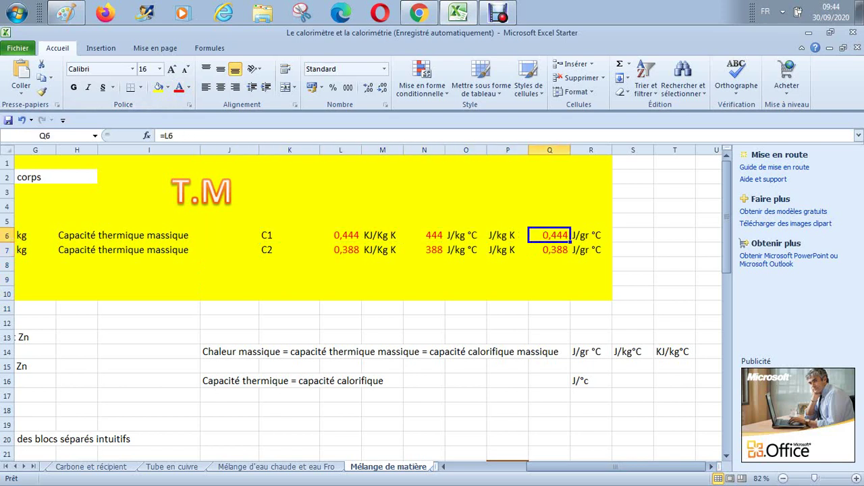
{"action": "key", "text": "Left"}
{"action": "key", "text": "Left"}
{"action": "key", "text": "Left"}
{"action": "key", "text": "Left"}
{"action": "key", "text": "Left"}
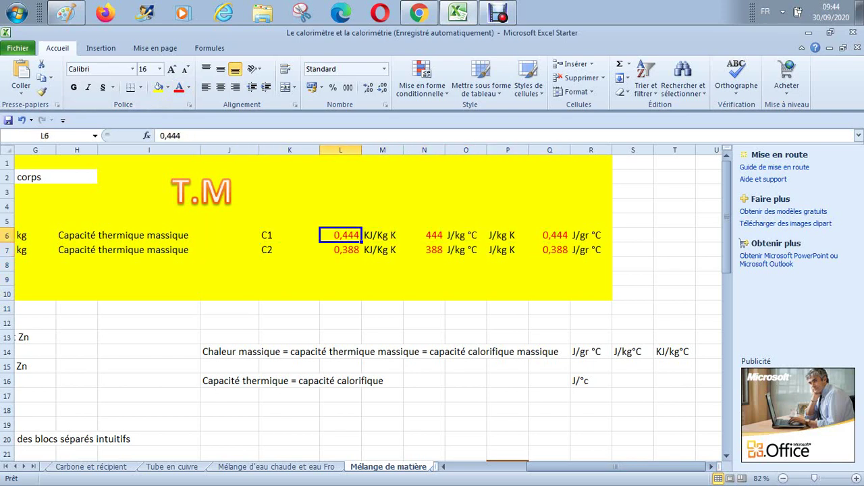
{"action": "key", "text": "Down"}
{"action": "key", "text": "Up"}
Enter the symbols "Cp" in U14 and "cv" in V14 beside the units of the Chaleur massique definition.
{"action": "key", "text": "Down"}
{"action": "key", "text": "Down"}
{"action": "key", "text": "Down"}
{"action": "key", "text": "Down"}
{"action": "key", "text": "Down"}
{"action": "key", "text": "Down"}
{"action": "key", "text": "Down"}
{"action": "key", "text": "Down"}
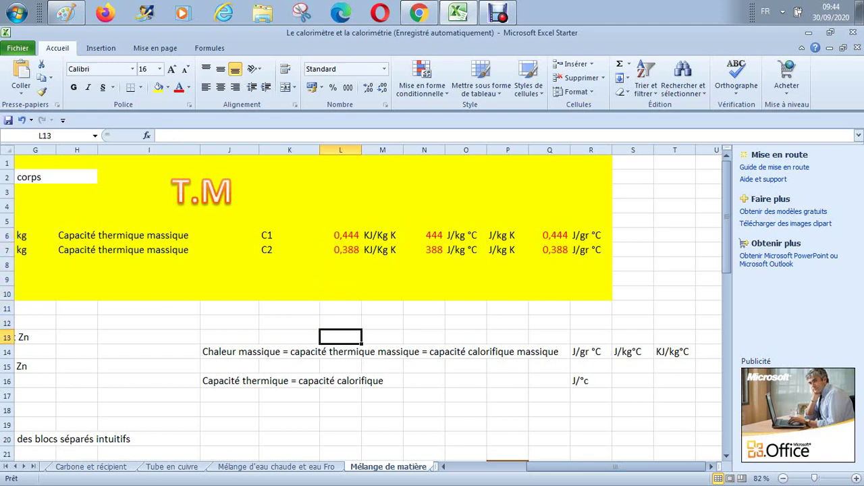
{"action": "key", "text": "Left"}
{"action": "key", "text": "Left"}
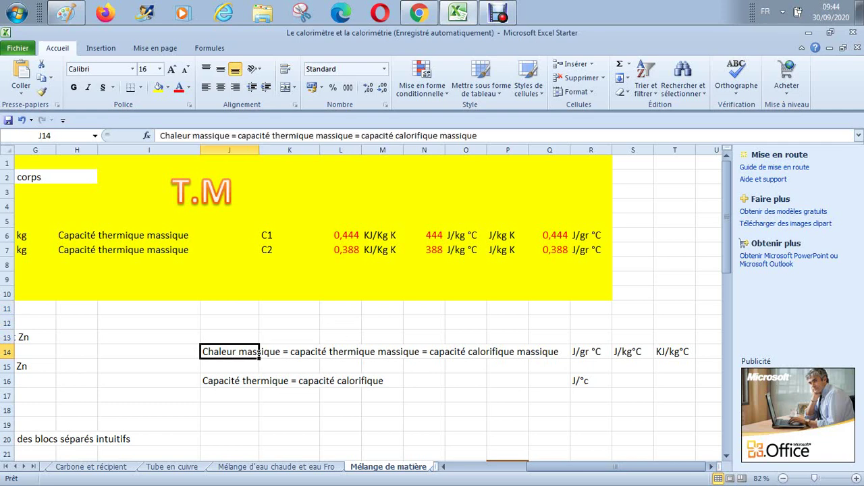
{"action": "key", "text": "Right"}
{"action": "key", "text": "Right"}
{"action": "key", "text": "Right"}
{"action": "key", "text": "Right"}
{"action": "key", "text": "Right"}
{"action": "key", "text": "Right"}
{"action": "key", "text": "Right"}
{"action": "key", "text": "Right"}
{"action": "key", "text": "Right"}
{"action": "key", "text": "Right"}
{"action": "key", "text": "Right"}
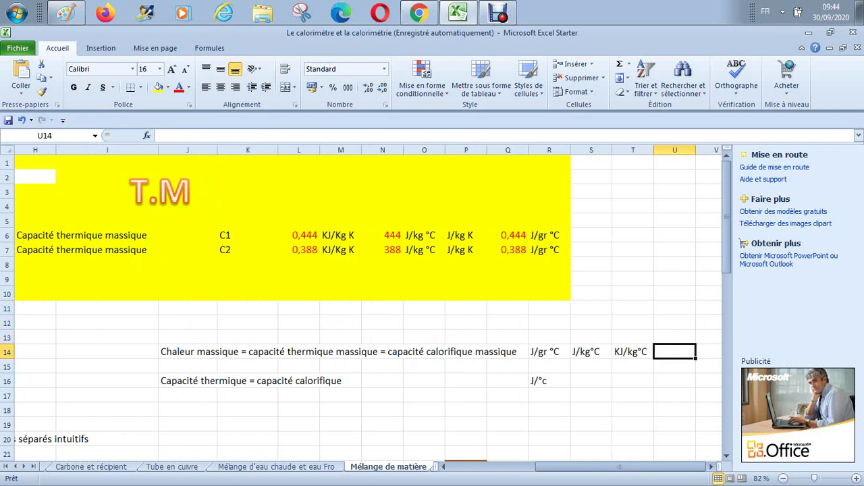
{"action": "type", "text": "C"}
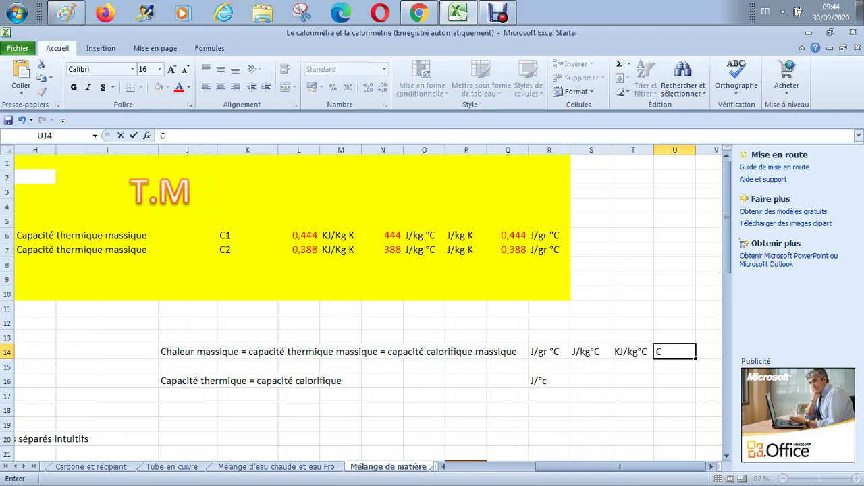
{"action": "type", "text": "p"}
{"action": "key", "text": "Tab"}
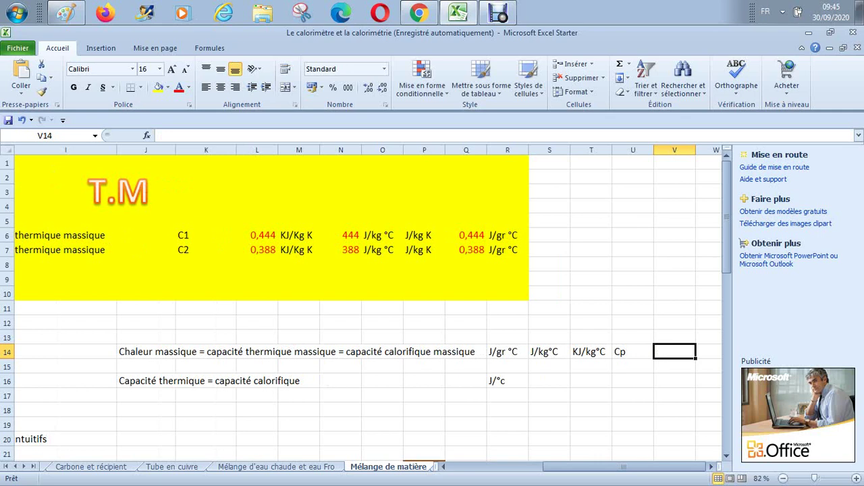
{"action": "type", "text": "cv"}
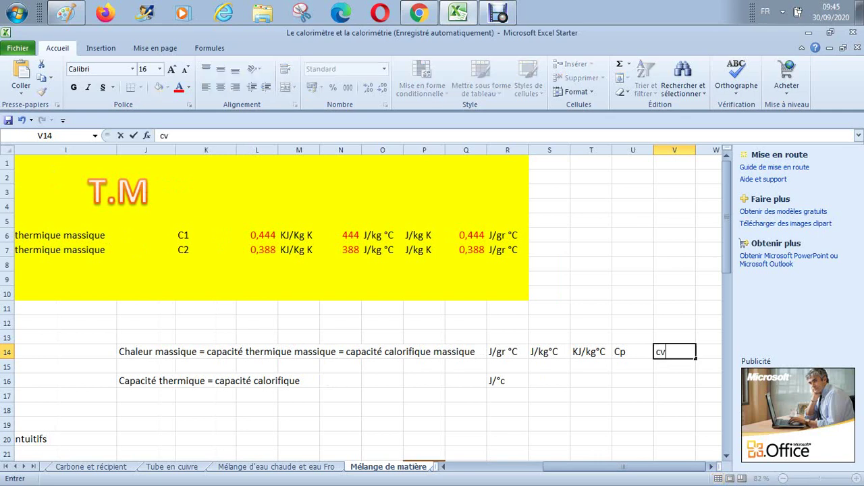
{"action": "key", "text": "Return"}
{"action": "key", "text": "Up"}
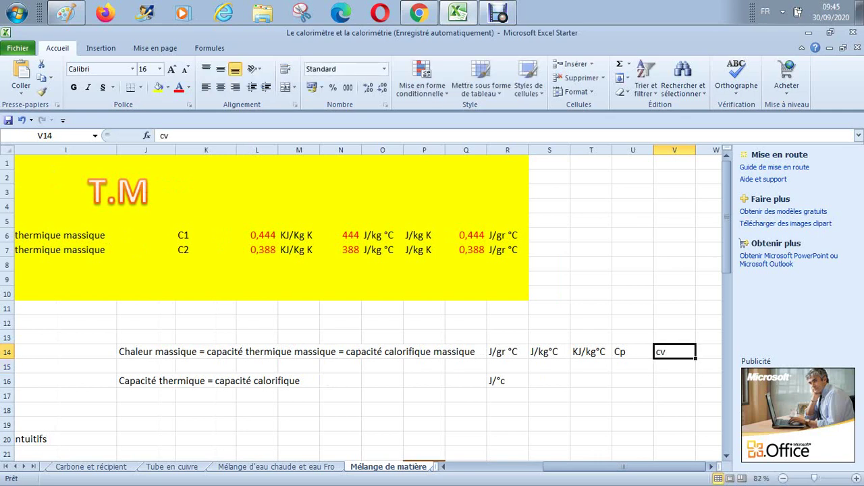
Enter the symbol "Cth" in U16 for the Capacité thermique definition.
{"action": "key", "text": "Left"}
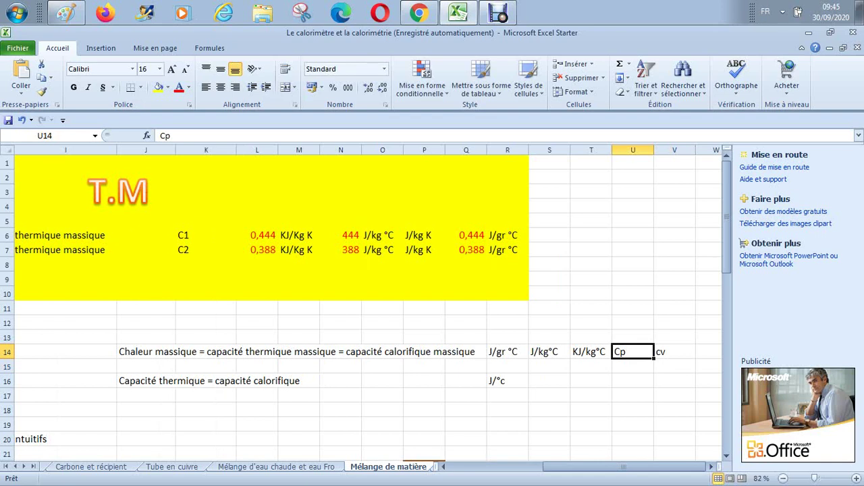
{"action": "key", "text": "Down"}
{"action": "key", "text": "Down"}
{"action": "key", "text": "Left"}
{"action": "key", "text": "Left"}
{"action": "key", "text": "Left"}
{"action": "key", "text": "Left"}
{"action": "key", "text": "Left"}
{"action": "key", "text": "Left"}
{"action": "key", "text": "Left"}
{"action": "key", "text": "Left"}
{"action": "key", "text": "Left"}
{"action": "key", "text": "Left"}
{"action": "key", "text": "Left"}
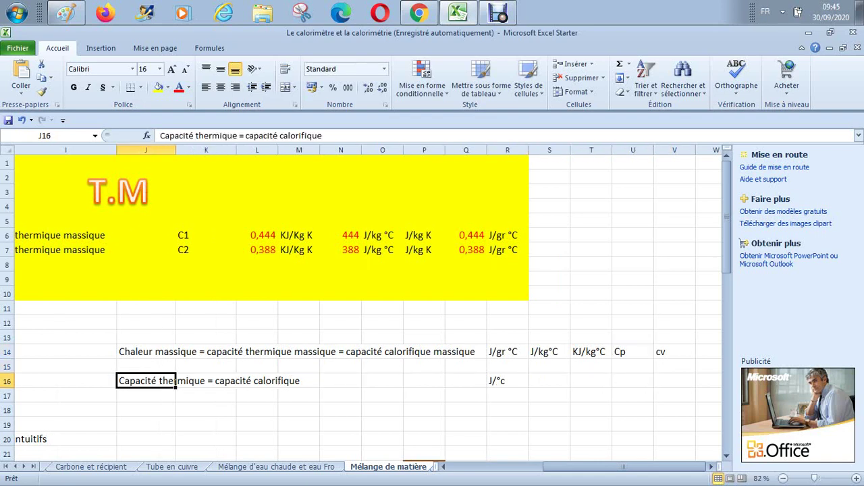
{"action": "key", "text": "Right"}
{"action": "key", "text": "Right"}
{"action": "key", "text": "Right"}
{"action": "key", "text": "Right"}
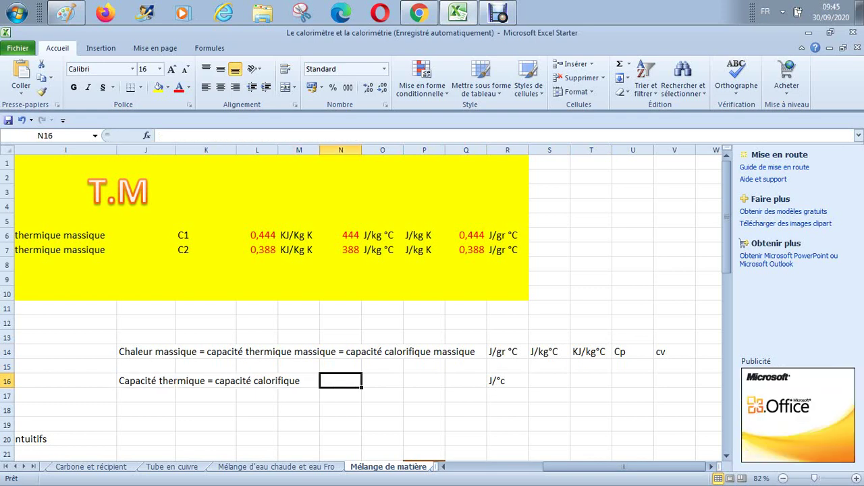
{"action": "key", "text": "Right"}
{"action": "key", "text": "Right"}
{"action": "key", "text": "Right"}
{"action": "key", "text": "Right"}
{"action": "key", "text": "Right"}
{"action": "key", "text": "Right"}
{"action": "key", "text": "Right"}
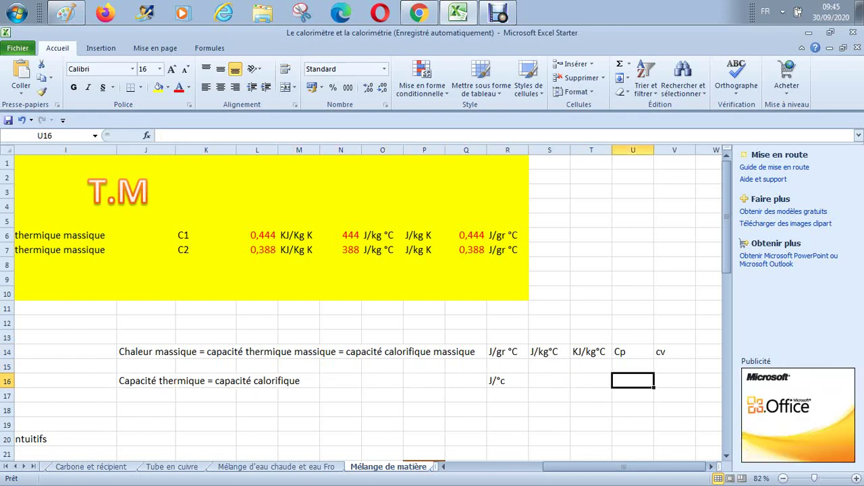
{"action": "type", "text": "Cth"}
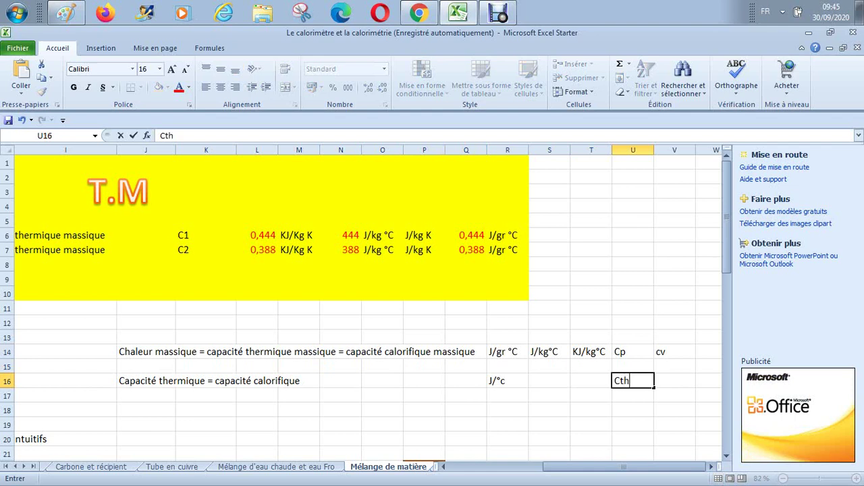
{"action": "key", "text": "Return"}
Set the symbols of the Chaleur massique definition to "C" in U14, "Cp" in V14 and "Cv" in W14.
{"action": "key", "text": "Up"}
{"action": "key", "text": "Up"}
{"action": "key", "text": "Up"}
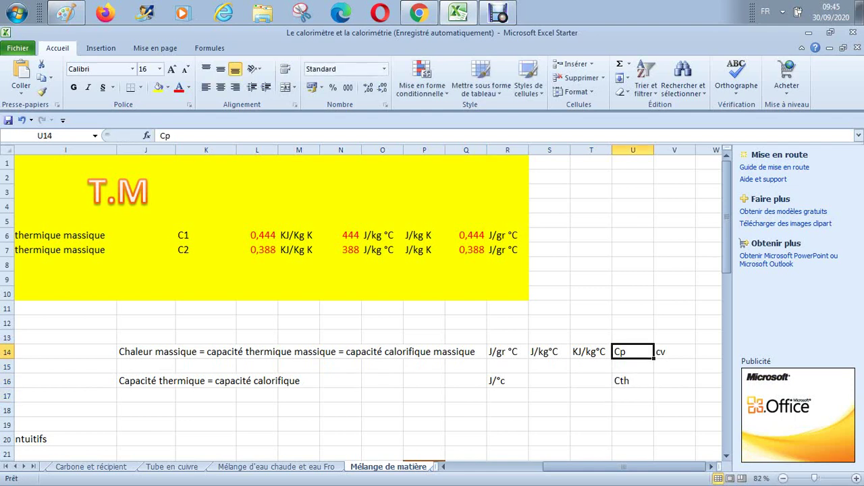
{"action": "type", "text": "C"}
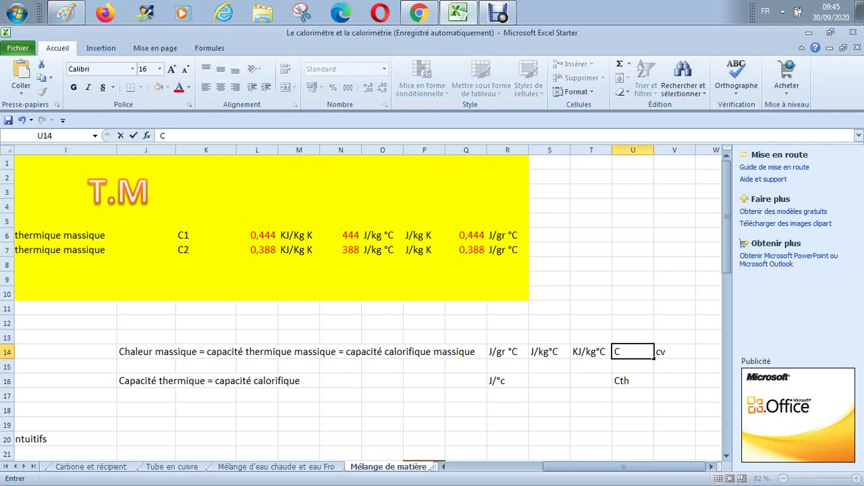
{"action": "key", "text": "Return"}
{"action": "key", "text": "Up"}
{"action": "key", "text": "Right"}
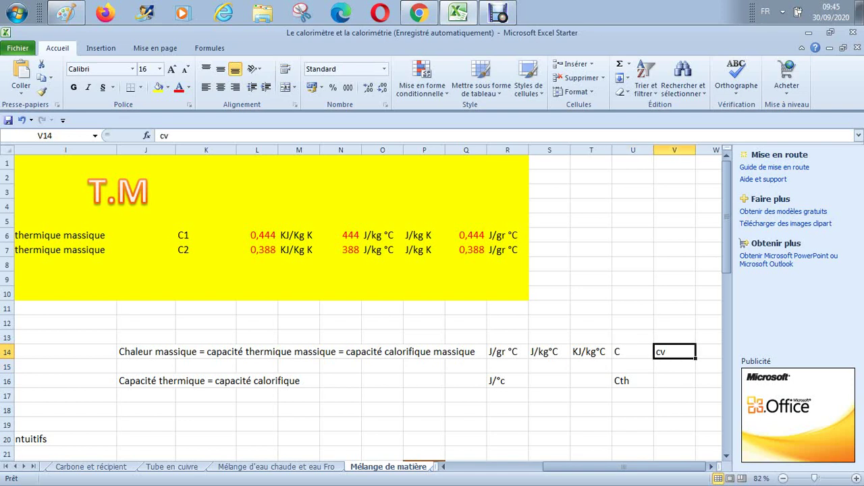
{"action": "type", "text": "C"}
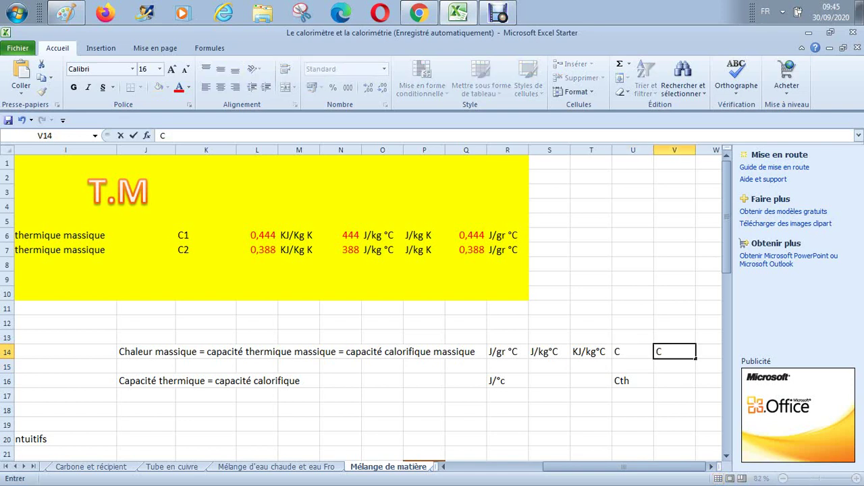
{"action": "type", "text": "p"}
{"action": "key", "text": "Return"}
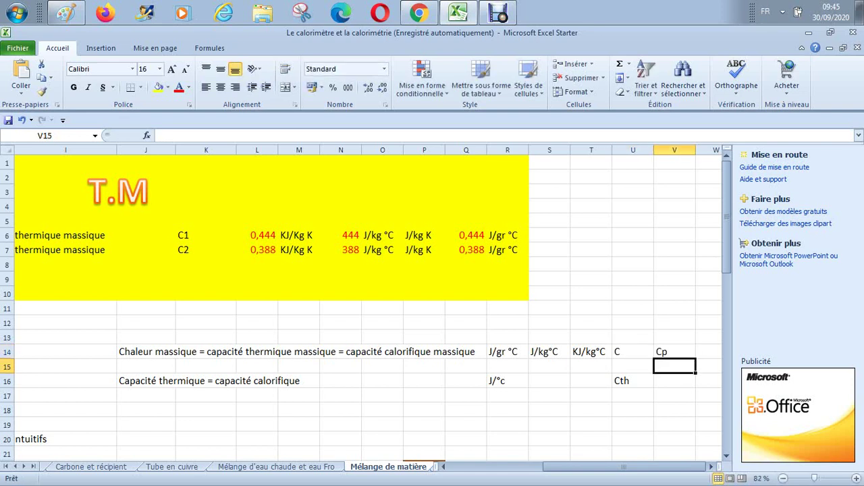
{"action": "key", "text": "Up"}
{"action": "key", "text": "Right"}
{"action": "type", "text": "C"}
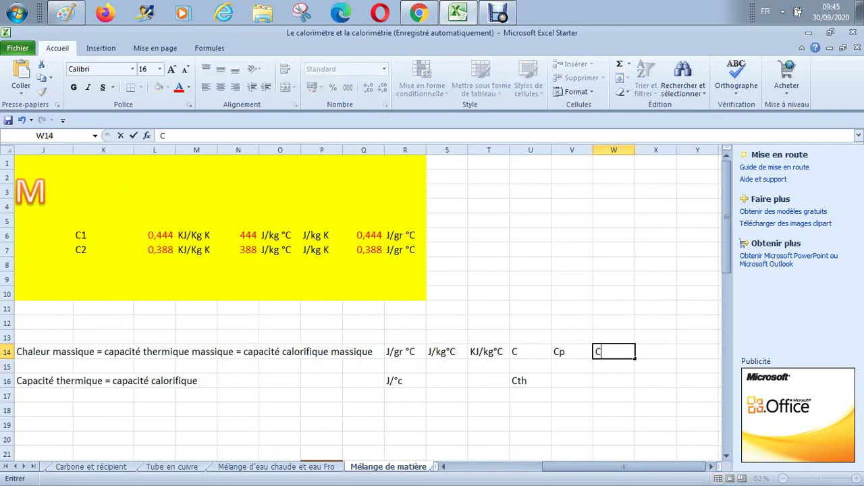
{"action": "type", "text": "v"}
{"action": "key", "text": "Return"}
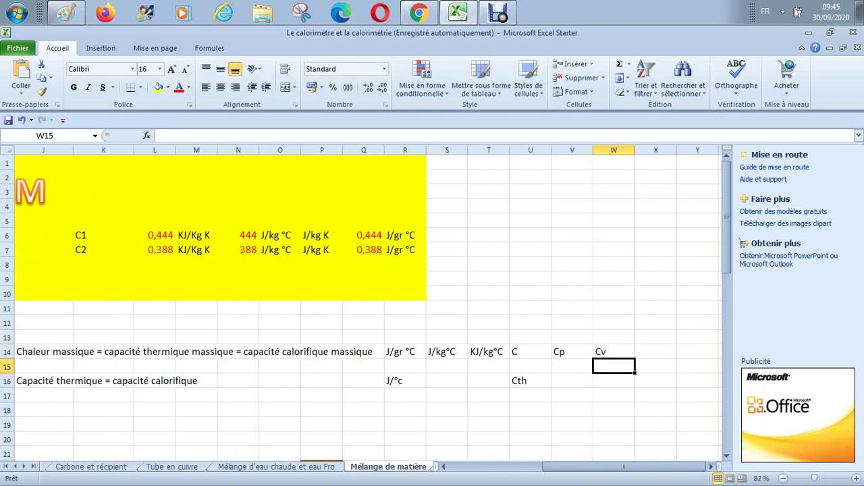
Compare the symbols C, Cp and Cv of the Chaleur massique definition across U14 to W14.
{"action": "key", "text": "Up"}
{"action": "key", "text": "Left"}
{"action": "key", "text": "Right"}
{"action": "key", "text": "Left"}
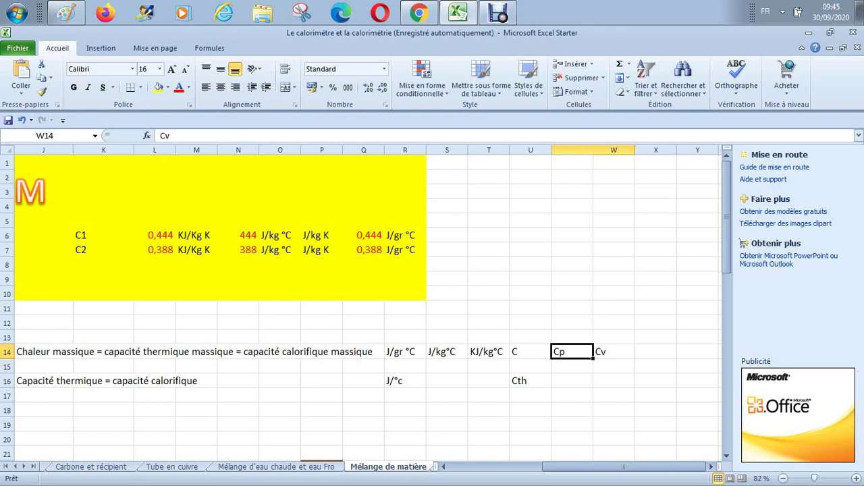
{"action": "key", "text": "Right"}
{"action": "key", "text": "Left"}
{"action": "key", "text": "Left"}
{"action": "key", "text": "Right"}
{"action": "key", "text": "Right"}
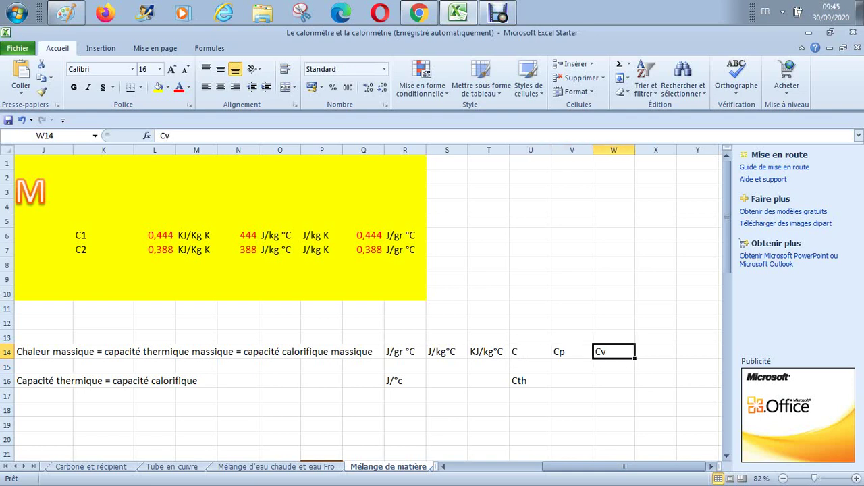
{"action": "key", "text": "Down"}
{"action": "key", "text": "Left"}
{"action": "key", "text": "Up"}
{"action": "key", "text": "Right"}
{"action": "key", "text": "Left"}
{"action": "key", "text": "Right"}
{"action": "key", "text": "Left"}
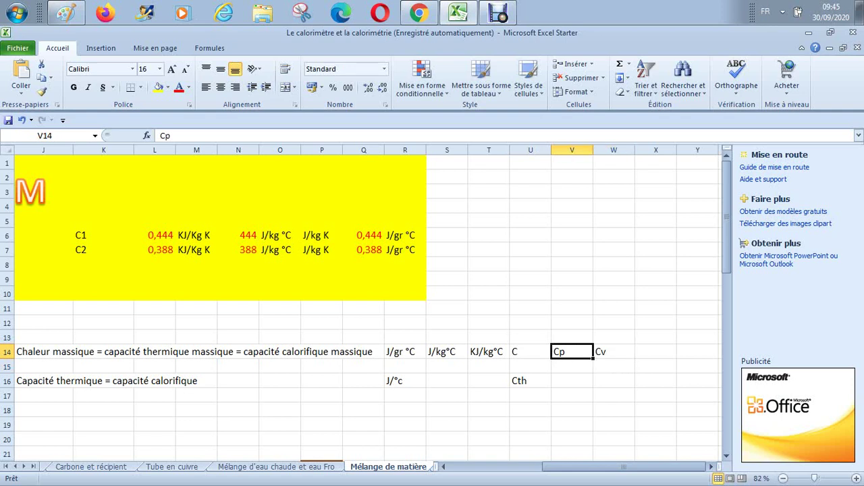
{"action": "key", "text": "Right"}
{"action": "key", "text": "Left"}
{"action": "key", "text": "Right"}
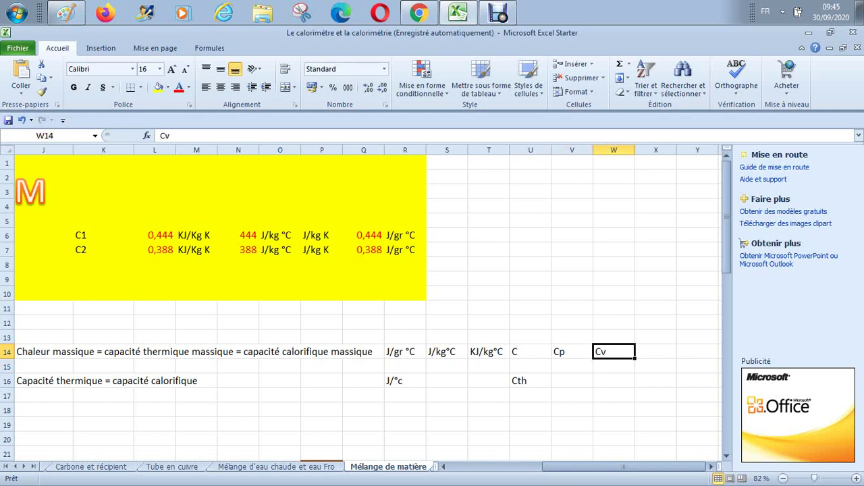
{"action": "key", "text": "Down"}
{"action": "key", "text": "Left"}
{"action": "key", "text": "Up"}
{"action": "key", "text": "Down"}
{"action": "key", "text": "Down"}
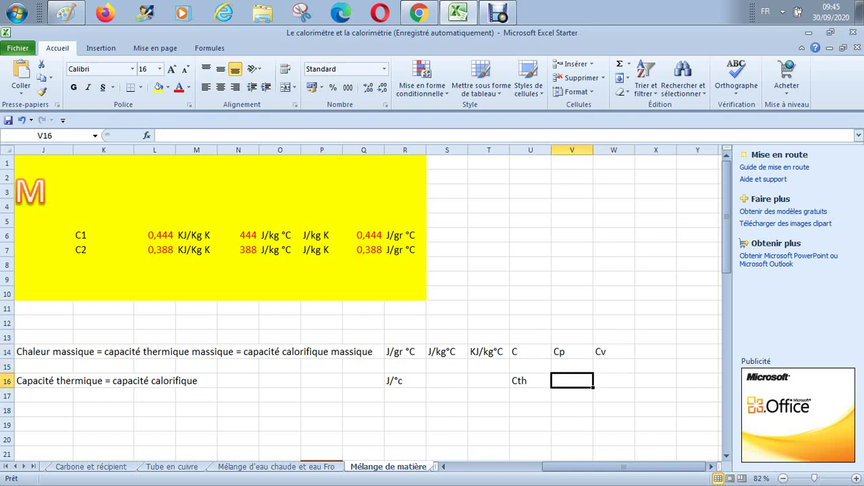
{"action": "key", "text": "Right"}
{"action": "key", "text": "Up"}
{"action": "key", "text": "Up"}
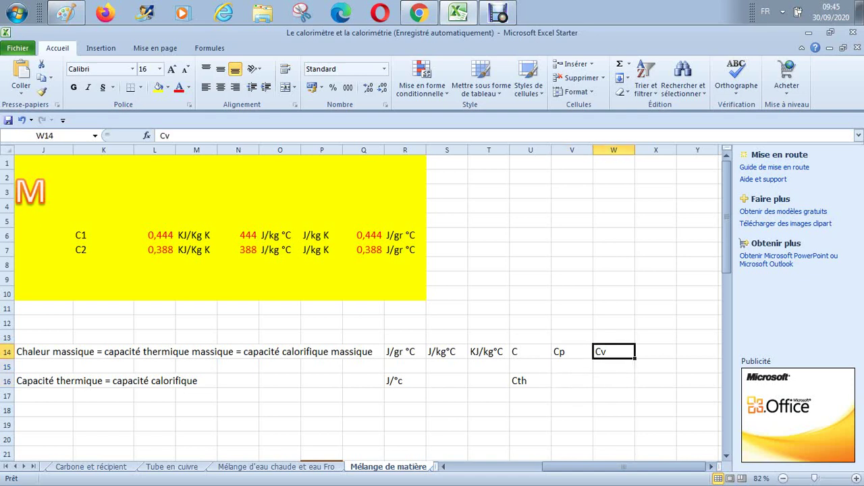
{"action": "key", "text": "Left"}
{"action": "key", "text": "Left"}
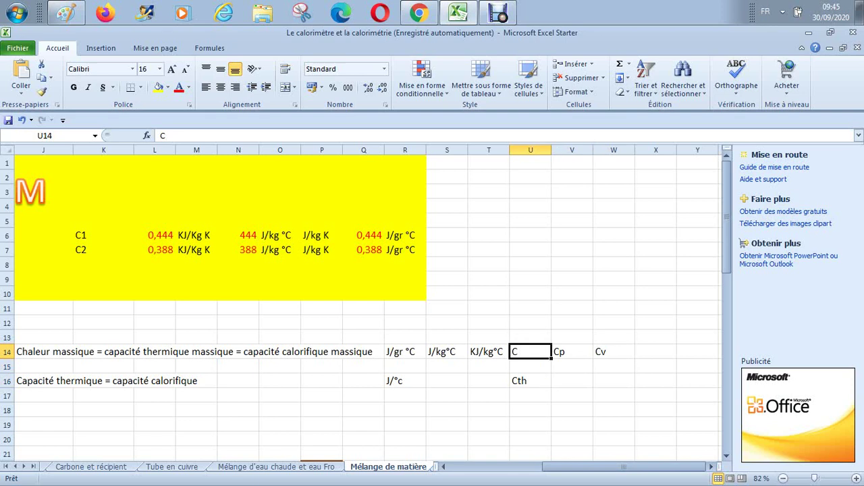
{"action": "key", "text": "Right"}
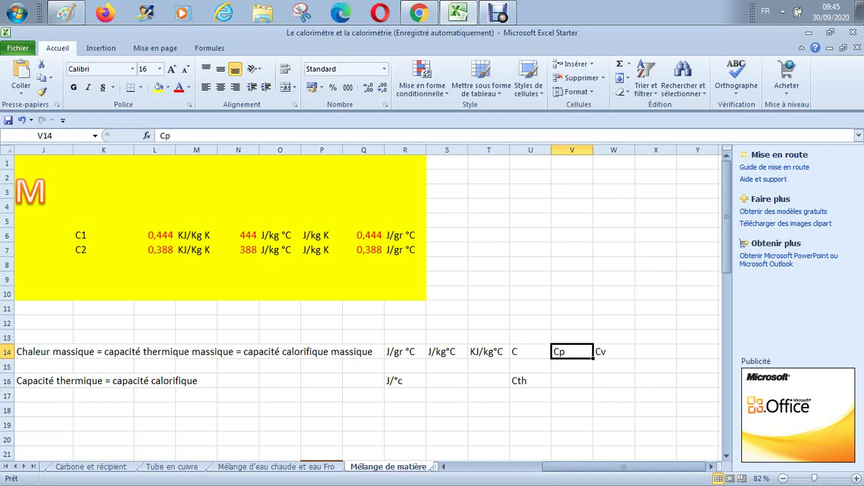
{"action": "key", "text": "Right"}
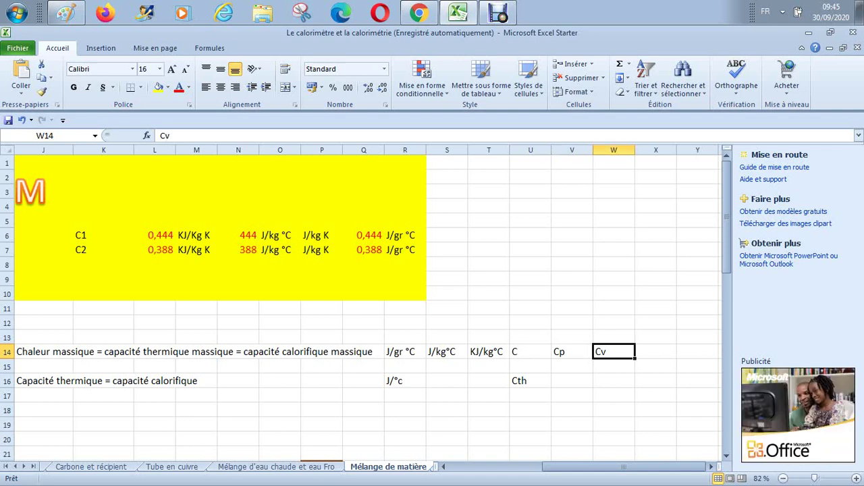
Correct the unit of the Capacité thermique definition in R16 to "J/°C".
{"action": "key", "text": "Down"}
{"action": "key", "text": "Down"}
{"action": "key", "text": "Left"}
{"action": "key", "text": "Left"}
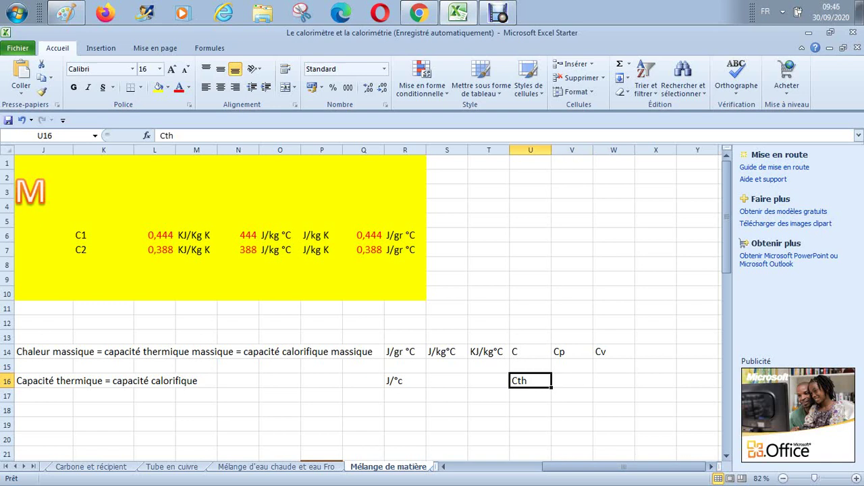
{"action": "key", "text": "Left"}
{"action": "key", "text": "Left"}
{"action": "key", "text": "Left"}
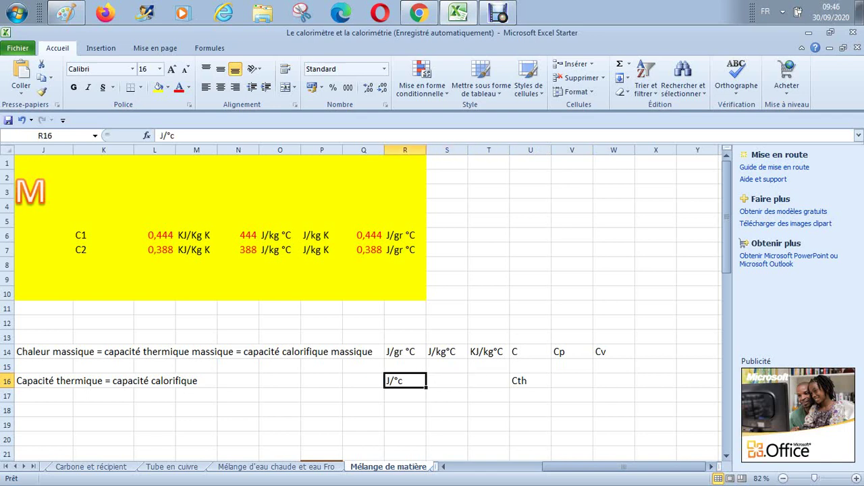
{"action": "key", "text": "F2"}
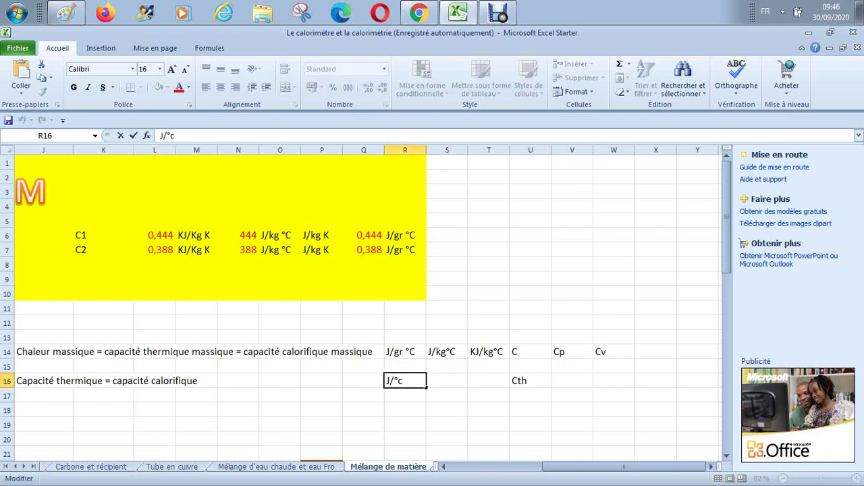
{"action": "key", "text": "BackSpace"}
{"action": "type", "text": "C"}
{"action": "key", "text": "Return"}
{"action": "key", "text": "Up"}
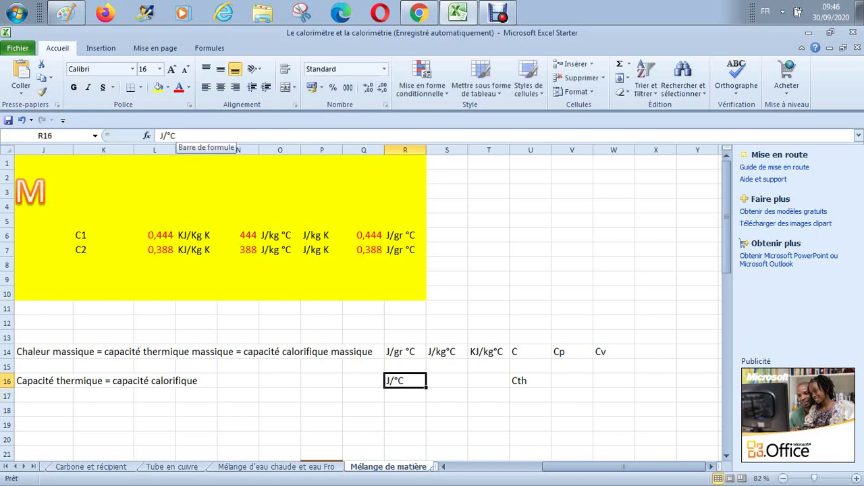
Add "J/K" in S16 as a second unit for the Capacité thermique definition.
{"action": "key", "text": "Right"}
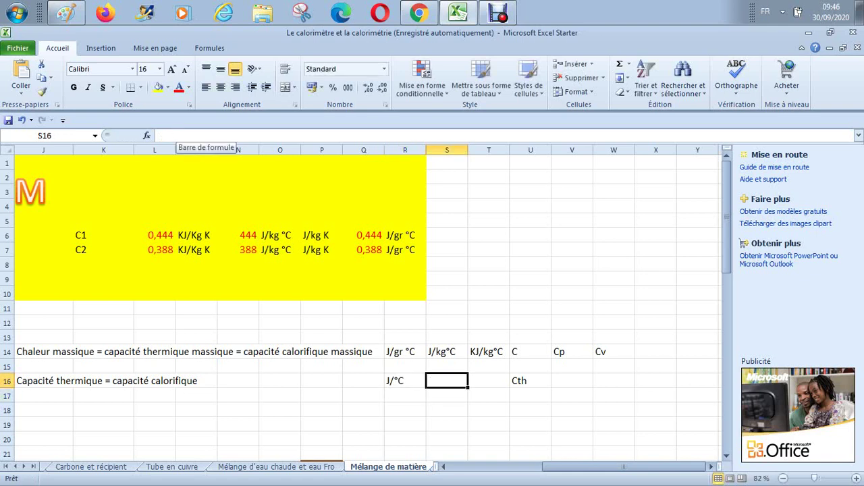
{"action": "type", "text": "J"}
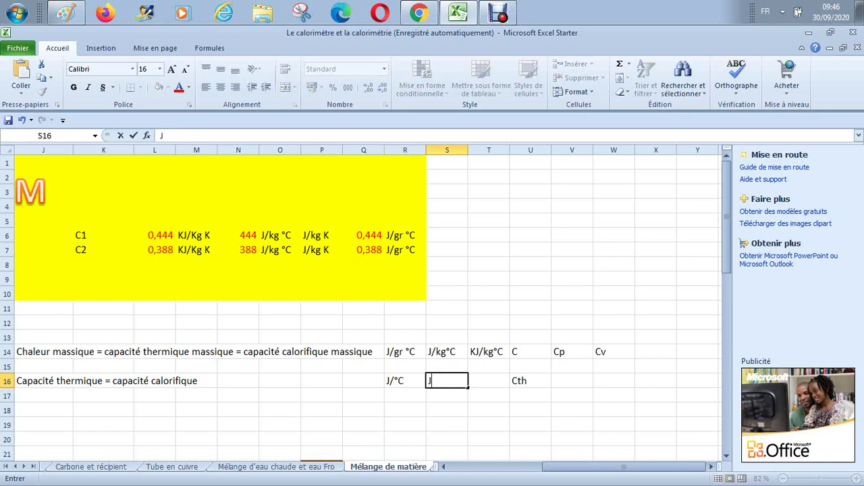
{"action": "type", "text": "/K"}
{"action": "key", "text": "Return"}
{"action": "key", "text": "Up"}
{"action": "key", "text": "Right"}
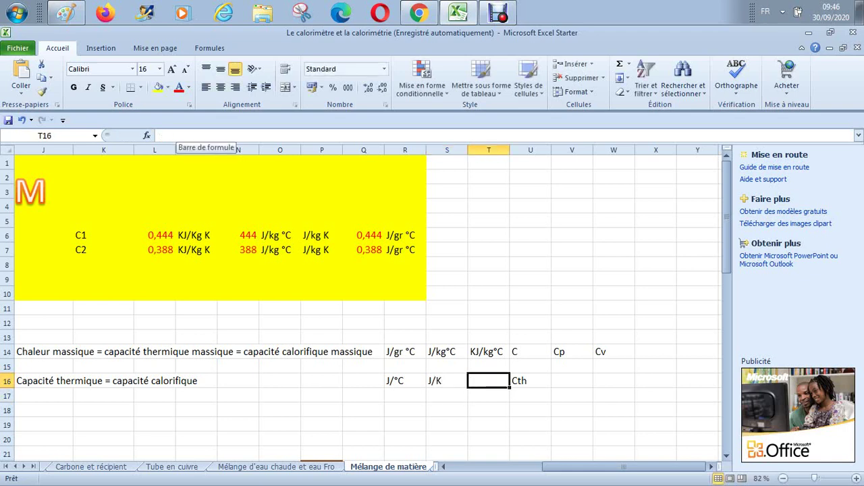
Compare the Capacité thermique definition in row 16 with the Chaleur massique definition in row 14.
{"action": "key", "text": "Right"}
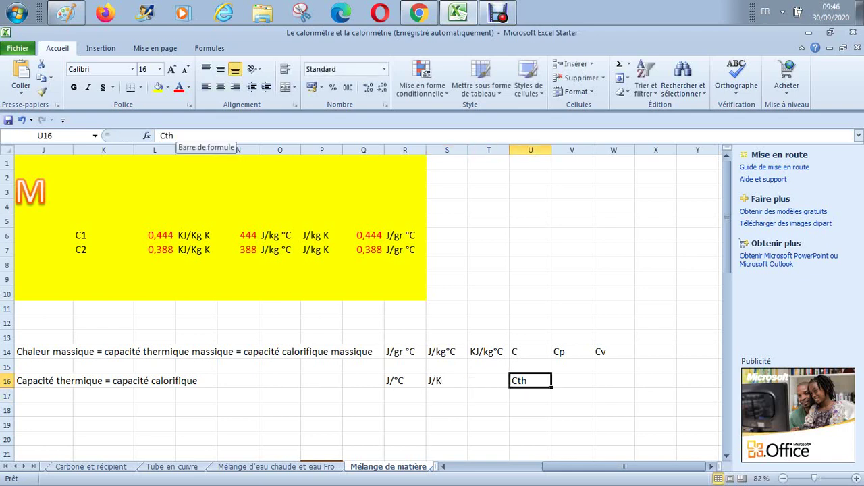
{"action": "key", "text": "Left"}
{"action": "key", "text": "Left"}
{"action": "key", "text": "Left"}
{"action": "key", "text": "Left"}
{"action": "key", "text": "Left"}
{"action": "key", "text": "Left"}
{"action": "key", "text": "Left"}
{"action": "key", "text": "Left"}
{"action": "key", "text": "Left"}
{"action": "key", "text": "Left"}
{"action": "key", "text": "Left"}
{"action": "key", "text": "Left"}
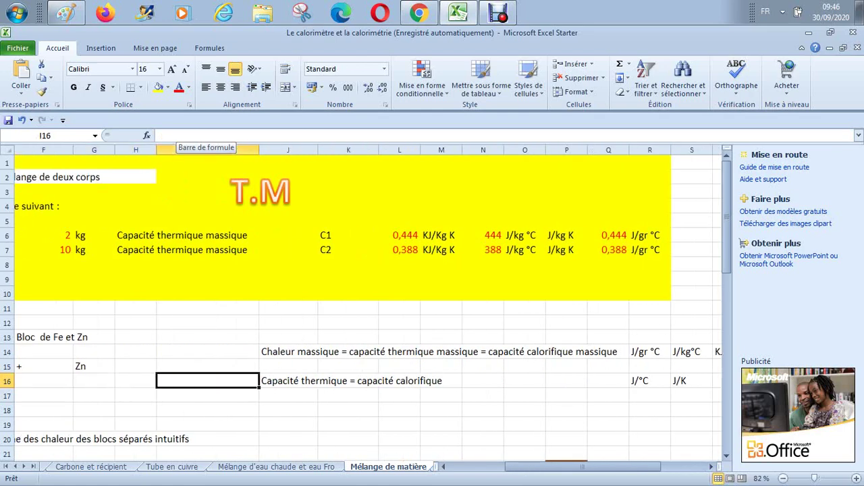
{"action": "key", "text": "Right"}
{"action": "key", "text": "Right"}
{"action": "key", "text": "Left"}
{"action": "key", "text": "Right"}
{"action": "key", "text": "Right"}
{"action": "key", "text": "Left"}
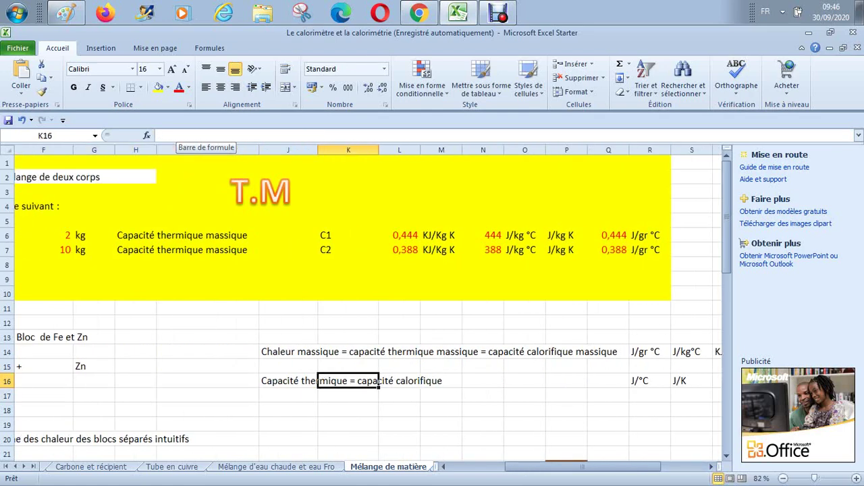
{"action": "key", "text": "Left"}
{"action": "key", "text": "Up"}
{"action": "key", "text": "Up"}
{"action": "key", "text": "Down"}
{"action": "key", "text": "Down"}
{"action": "key", "text": "Up"}
{"action": "key", "text": "Up"}
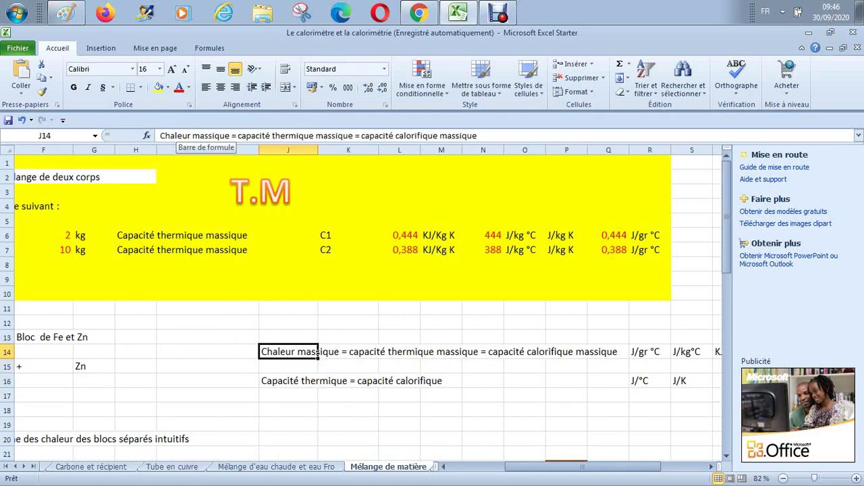
Review the Capacité thermique massique C1 along row 6 with its values and units up to R6.
{"action": "key", "text": "Up"}
{"action": "key", "text": "Up"}
{"action": "key", "text": "Up"}
{"action": "key", "text": "Up"}
{"action": "key", "text": "Up"}
{"action": "key", "text": "Up"}
{"action": "key", "text": "Up"}
{"action": "key", "text": "Up"}
{"action": "key", "text": "Left"}
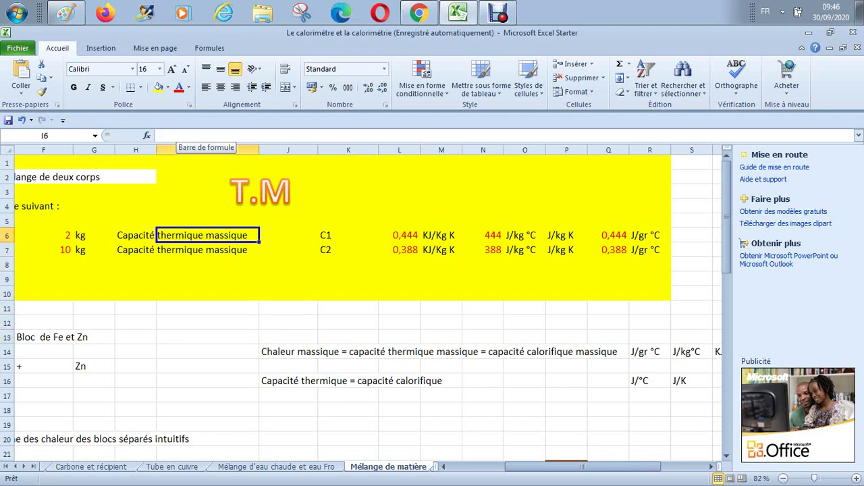
{"action": "key", "text": "Left"}
{"action": "key", "text": "Right"}
{"action": "key", "text": "Right"}
{"action": "key", "text": "Right"}
{"action": "key", "text": "Right"}
{"action": "key", "text": "Right"}
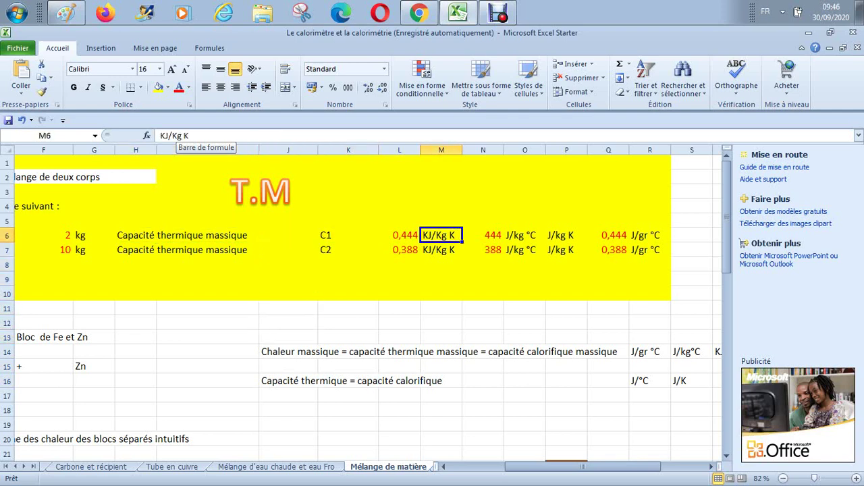
{"action": "key", "text": "Right"}
{"action": "key", "text": "Right"}
{"action": "key", "text": "Right"}
{"action": "key", "text": "Right"}
{"action": "key", "text": "Right"}
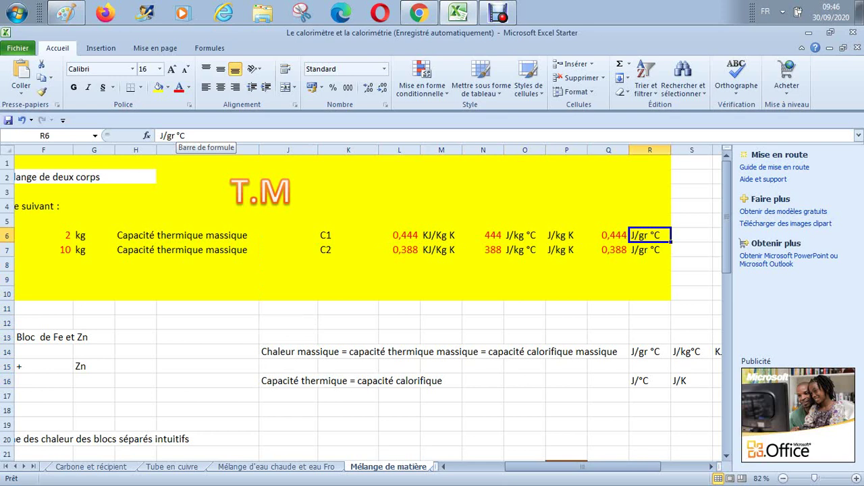
Examine the KJ/Kg K units given for C1 and C2 in M6 and M7.
{"action": "key", "text": "Left"}
{"action": "key", "text": "Left"}
{"action": "key", "text": "Left"}
{"action": "key", "text": "Left"}
{"action": "key", "text": "Left"}
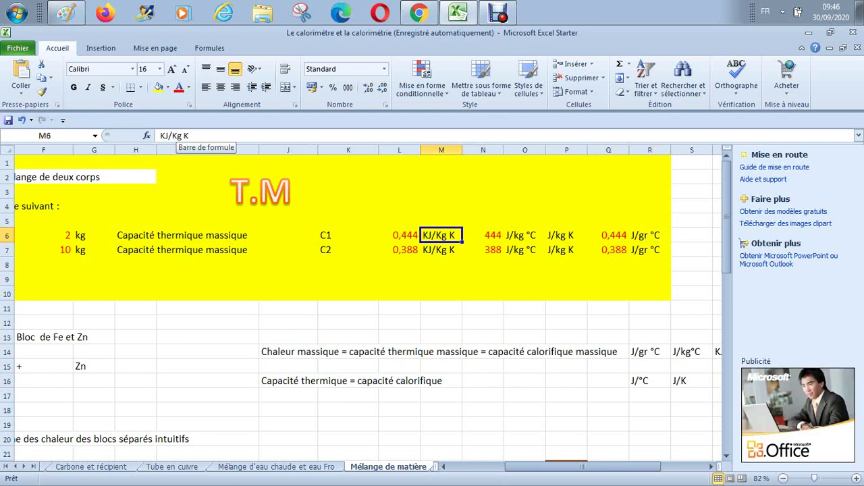
{"action": "key", "text": "Down"}
{"action": "key", "text": "Down"}
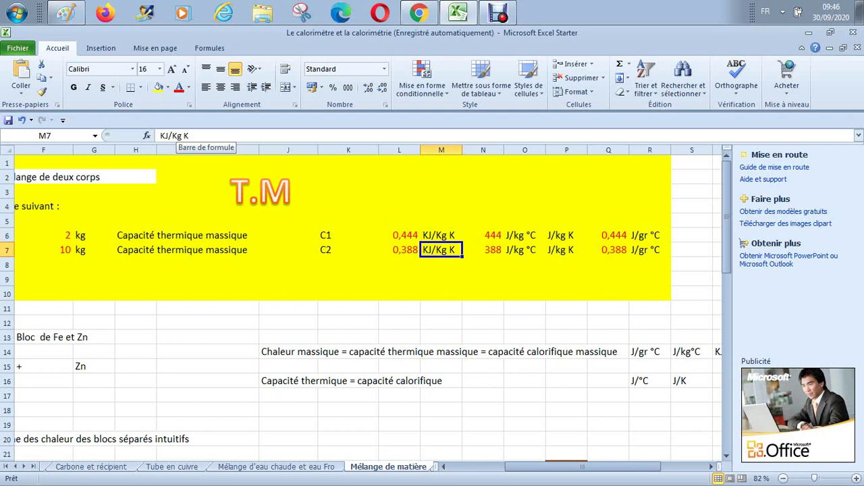
Add "KJ/°C" in T16 as a third unit for the Capacité thermique definition.
{"action": "key", "text": "Down"}
{"action": "key", "text": "Down"}
{"action": "key", "text": "Down"}
{"action": "key", "text": "Down"}
{"action": "key", "text": "Down"}
{"action": "key", "text": "Down"}
{"action": "key", "text": "Down"}
{"action": "key", "text": "Down"}
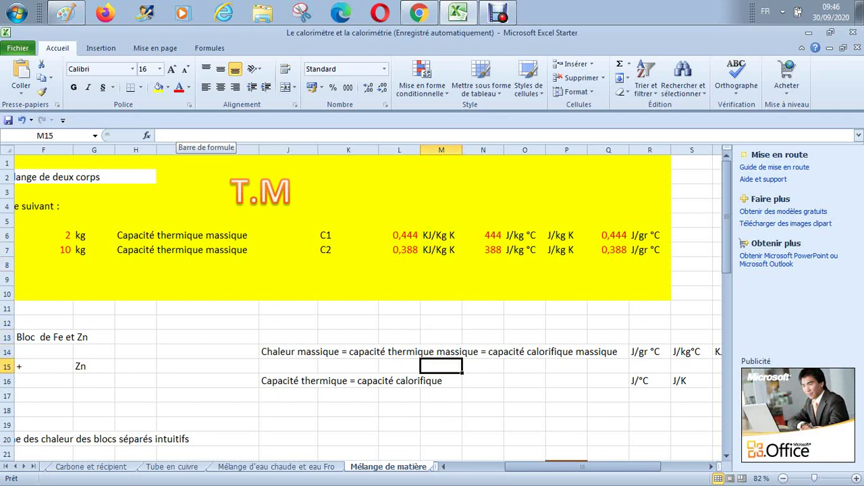
{"action": "key", "text": "Right"}
{"action": "key", "text": "Right"}
{"action": "key", "text": "Right"}
{"action": "key", "text": "Right"}
{"action": "key", "text": "Right"}
{"action": "key", "text": "Right"}
{"action": "key", "text": "Right"}
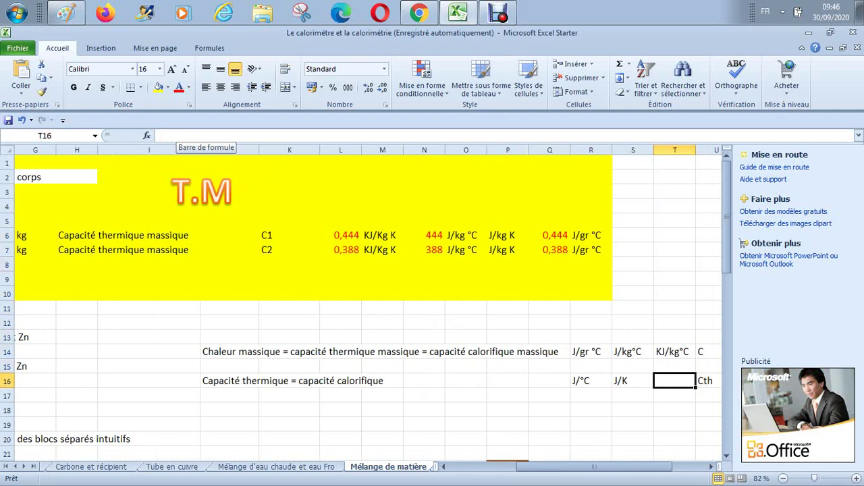
{"action": "key", "text": "Left"}
{"action": "key", "text": "Left"}
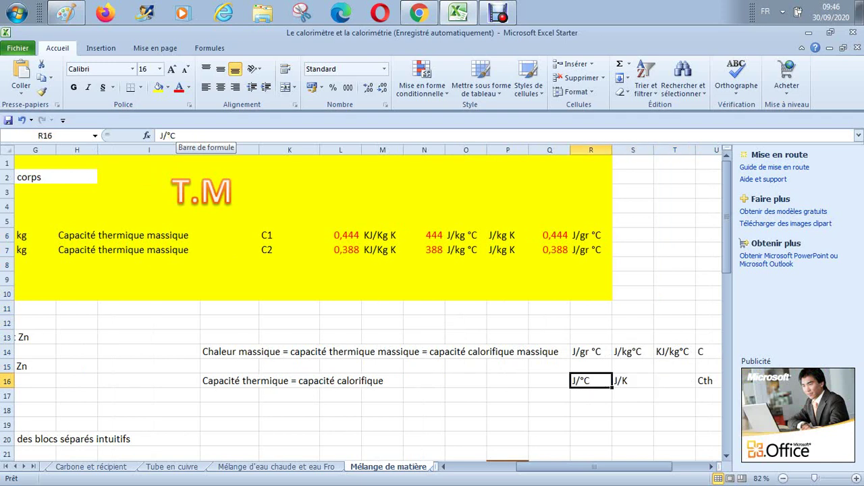
{"action": "key", "text": "Right"}
{"action": "key", "text": "Right"}
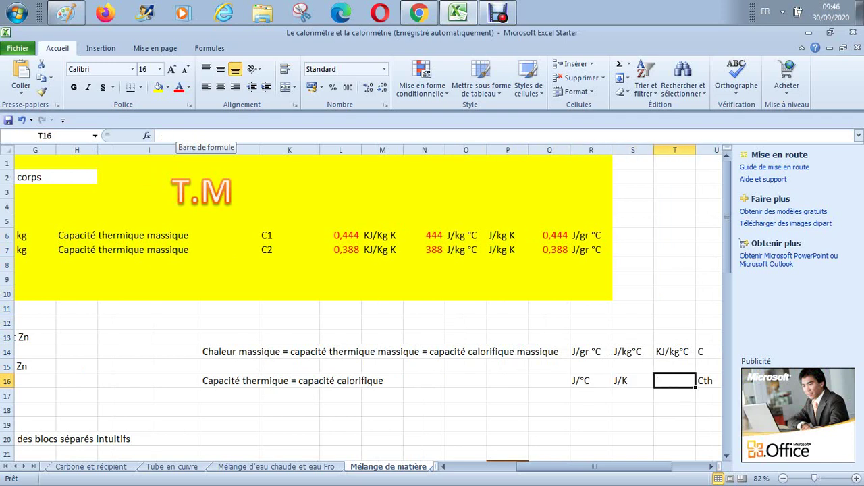
{"action": "type", "text": "KJ/"}
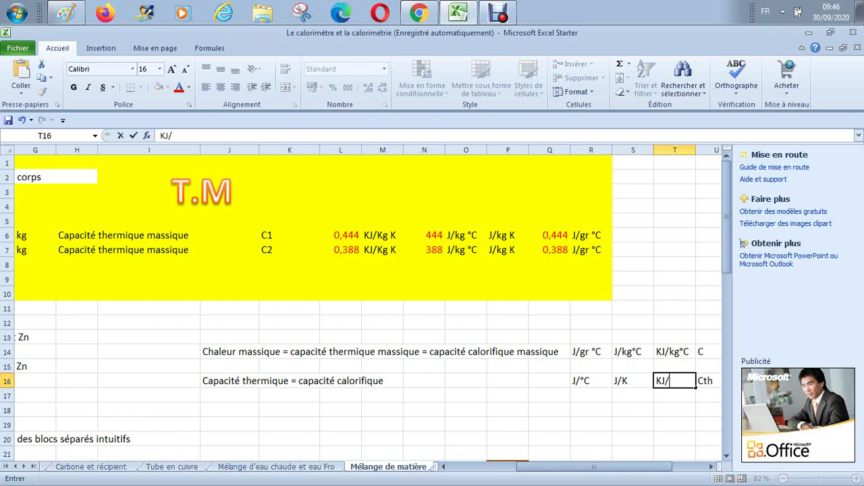
{"action": "type", "text": "°C"}
{"action": "key", "text": "Return"}
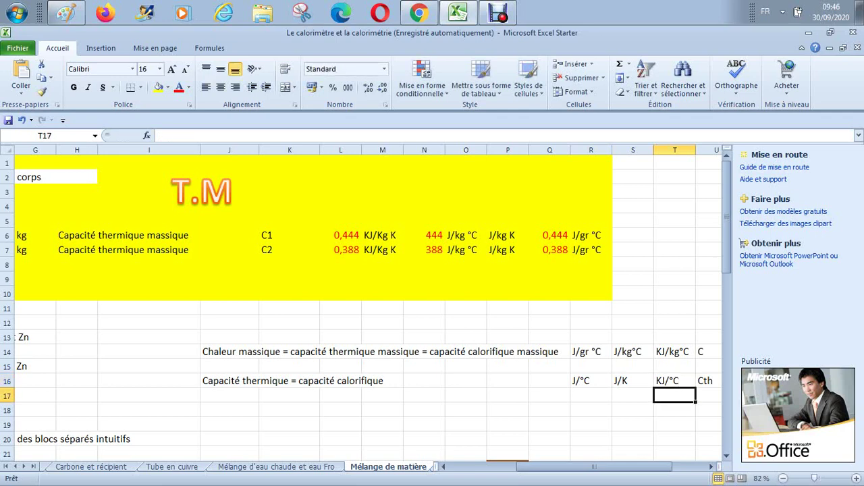
Compare the units and symbols of the Capacité thermique definition in row 16 with those of Chaleur massique in row 14.
{"action": "key", "text": "Up"}
{"action": "key", "text": "Right"}
{"action": "key", "text": "Right"}
{"action": "key", "text": "Left"}
{"action": "key", "text": "Left"}
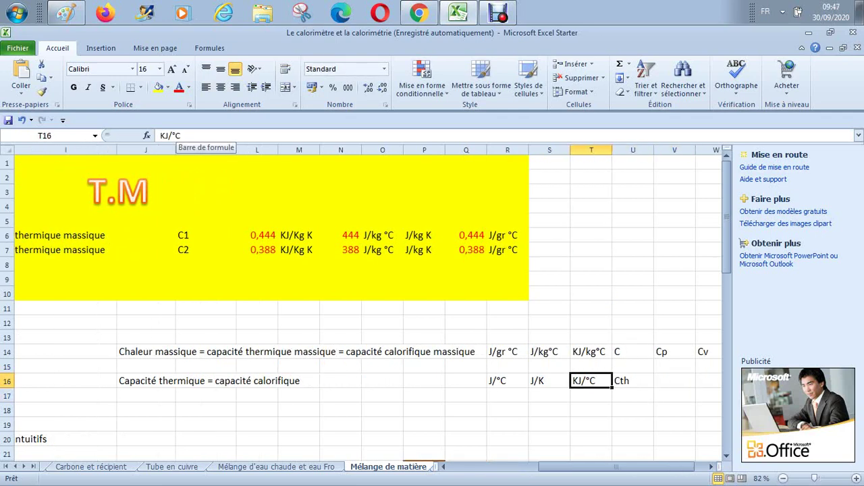
{"action": "key", "text": "Up"}
{"action": "key", "text": "Up"}
{"action": "key", "text": "Right"}
{"action": "key", "text": "Right"}
{"action": "key", "text": "Right"}
{"action": "key", "text": "Right"}
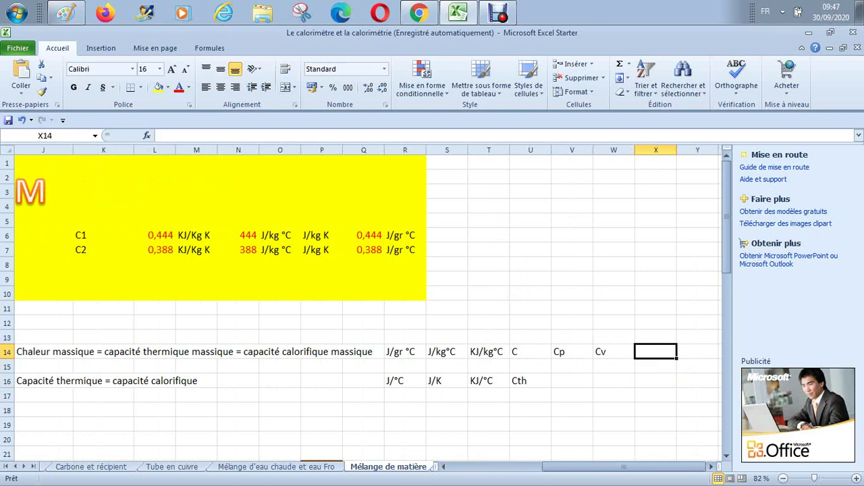
Move the symbol block U14:W16 one column over so that it starts at V14, freeing column U.
{"action": "key", "text": "Left"}
{"action": "key", "text": "Left"}
{"action": "key", "text": "Left"}
{"action": "key", "text": "shift+Right"}
{"action": "key", "text": "shift+Down"}
{"action": "key", "text": "shift+Down"}
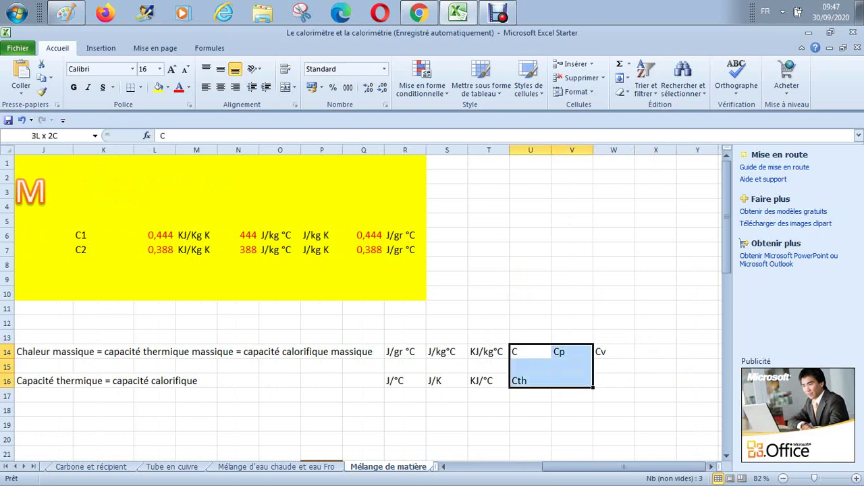
{"action": "key", "text": "shift+Right"}
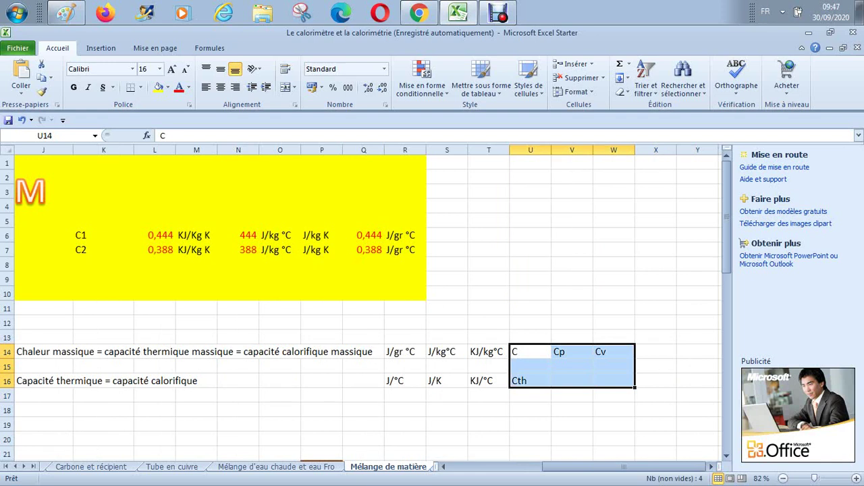
{"action": "key", "text": "ctrl+c"}
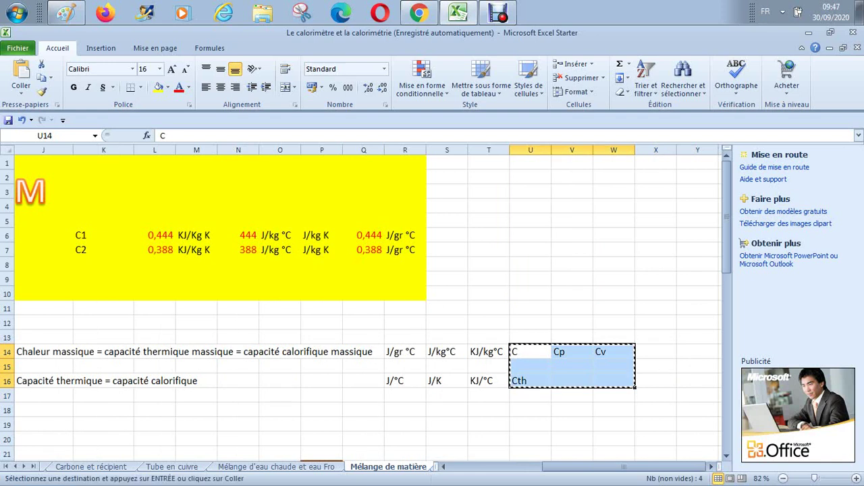
{"action": "key", "text": "Right"}
{"action": "key", "text": "ctrl+v"}
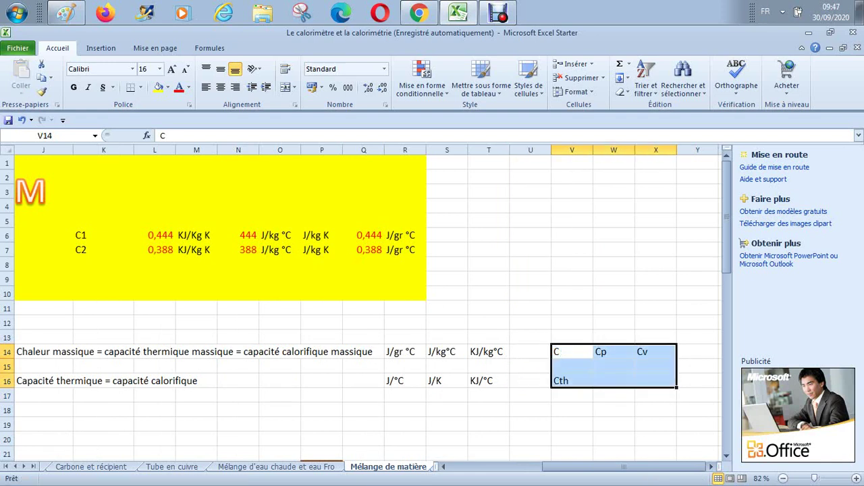
Enter "J/gr K" in U14 as a fourth unit for the Chaleur massique definition.
{"action": "left_click", "coordinate": [530, 351]}
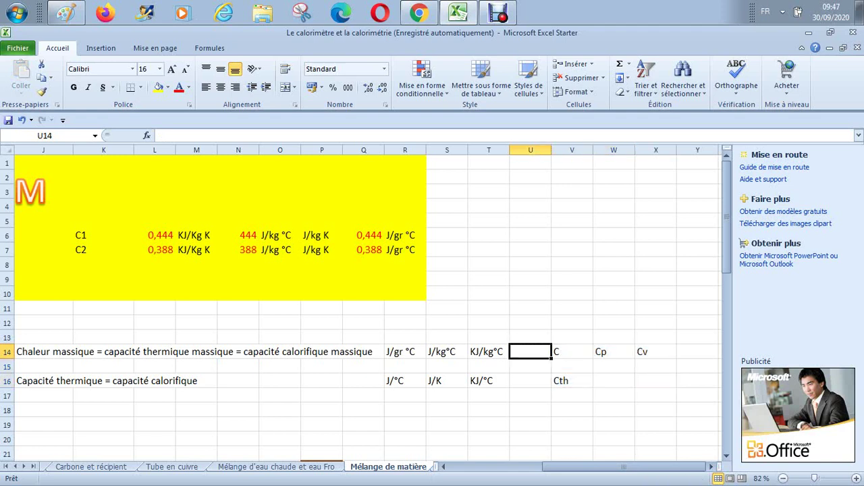
{"action": "type", "text": "J"}
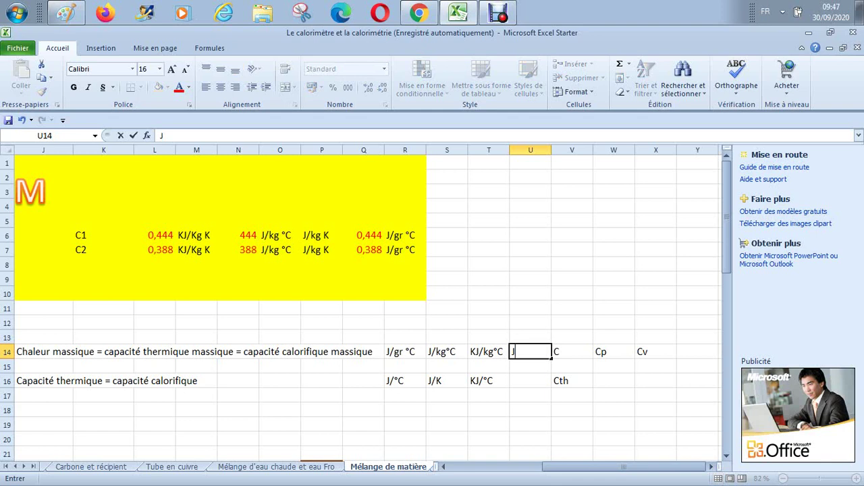
{"action": "type", "text": "/gr K"}
{"action": "key", "text": "Return"}
{"action": "key", "text": "Return"}
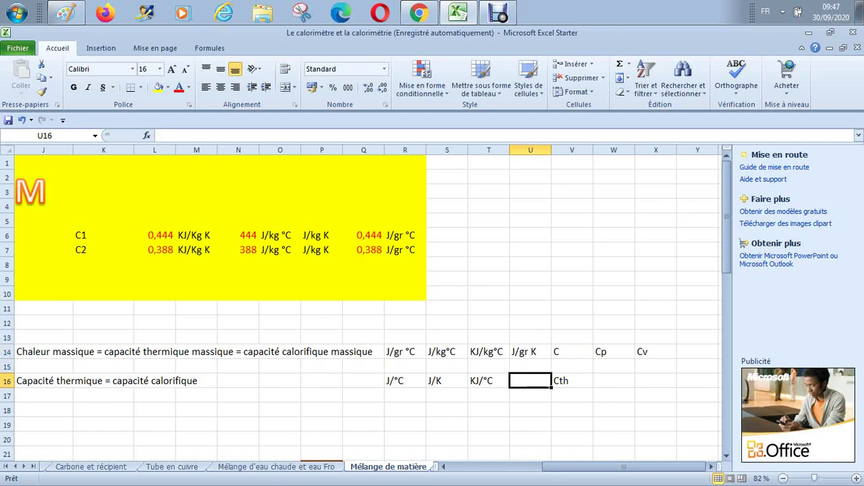
{"action": "type", "text": "J"}
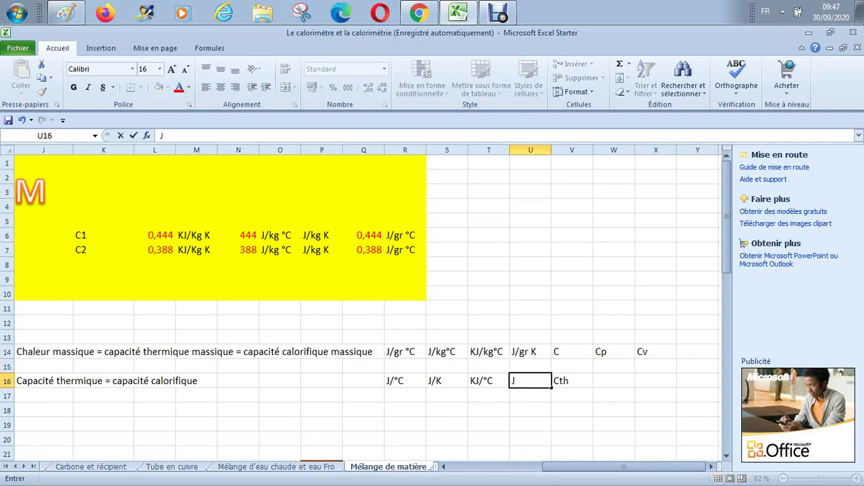
{"action": "type", "text": "/K"}
{"action": "key", "text": "Return"}
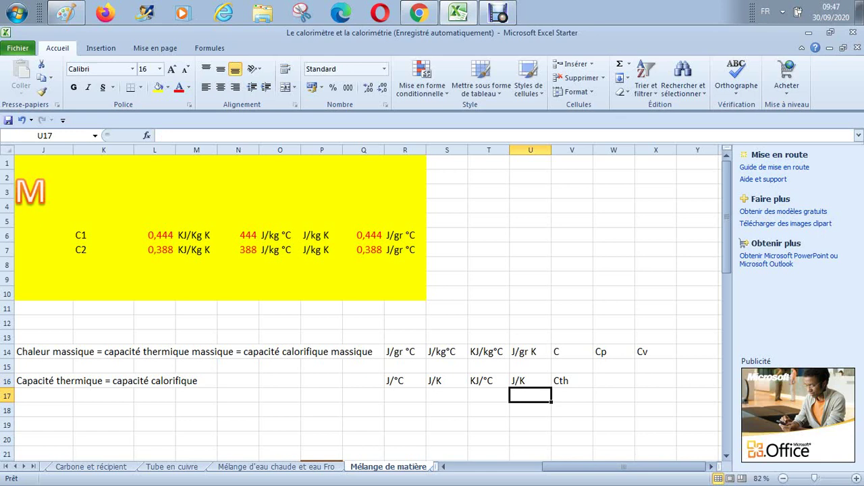
{"action": "key", "text": "Left"}
{"action": "key", "text": "Left"}
{"action": "key", "text": "Up"}
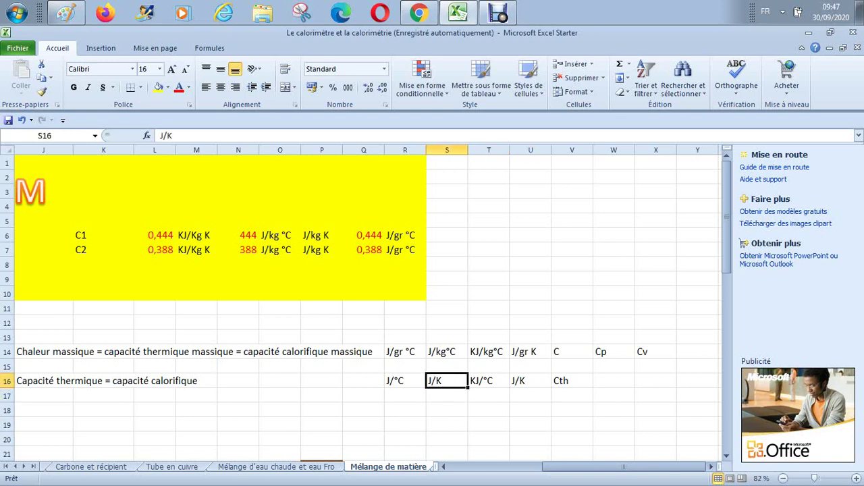
{"action": "left_click", "coordinate": [488, 380]}
{"action": "left_click", "coordinate": [530, 381]}
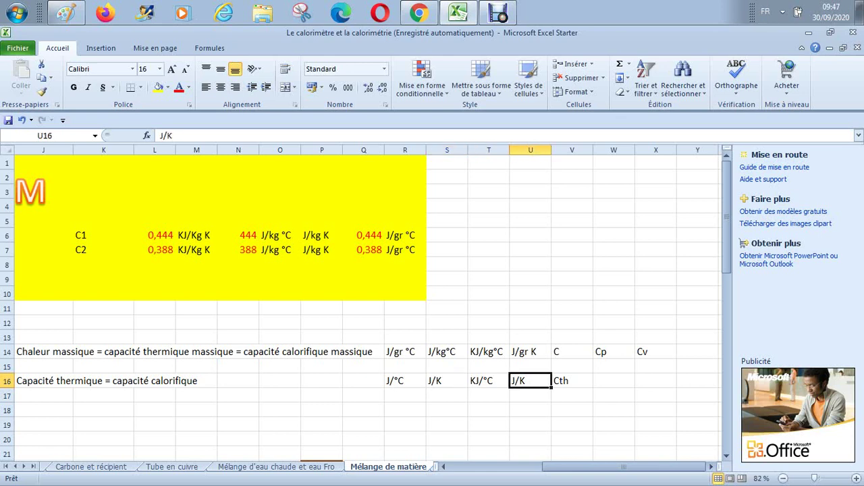
{"action": "key", "text": "Delete"}
Enter "KJ/K" in U16 as a fourth unit for the Capacité thermique definition.
{"action": "key", "text": "Left"}
{"action": "key", "text": "Left"}
{"action": "key", "text": "Left"}
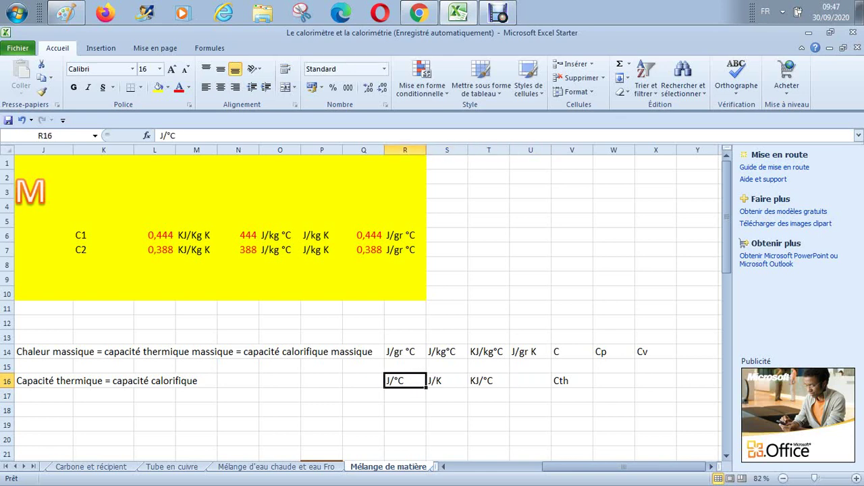
{"action": "left_click", "coordinate": [446, 381]}
{"action": "left_click", "coordinate": [488, 381]}
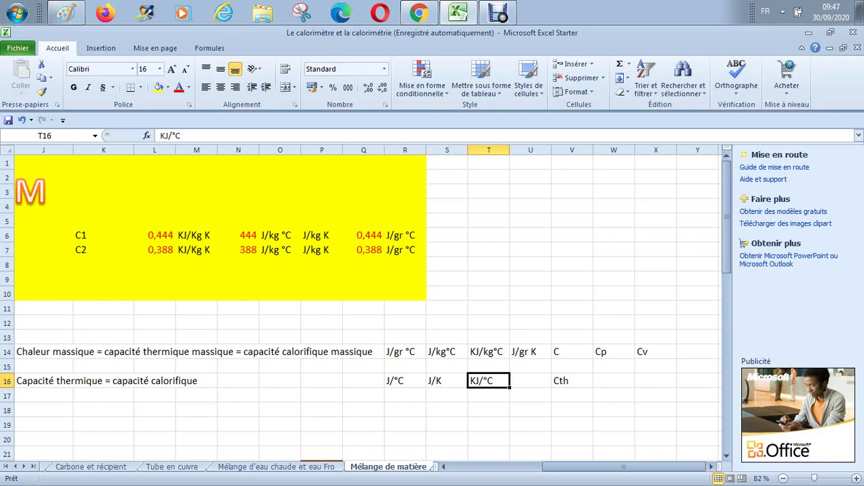
{"action": "left_click", "coordinate": [530, 381]}
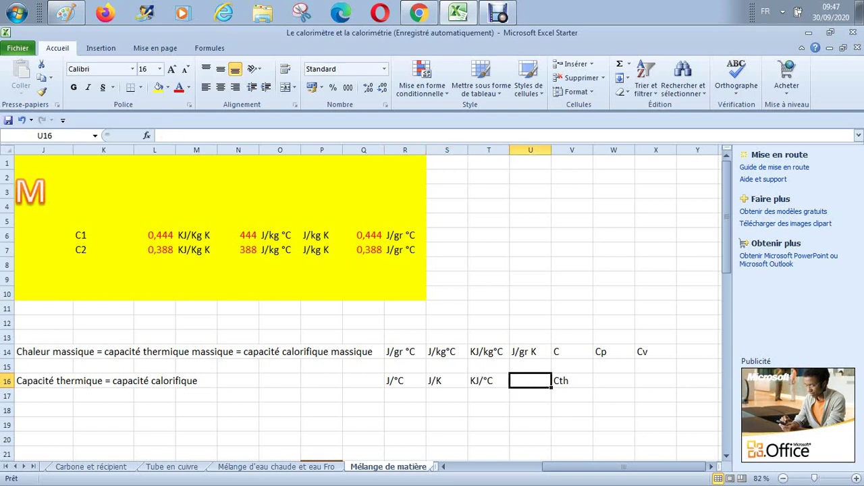
{"action": "type", "text": "JKJ"}
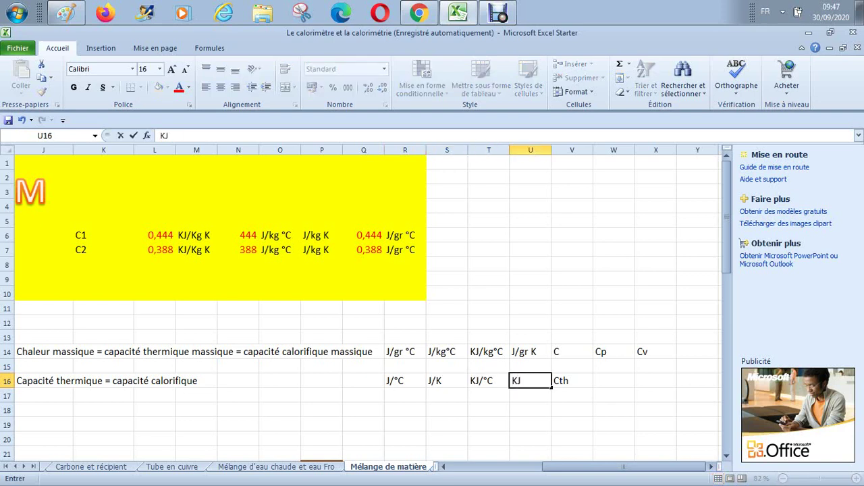
{"action": "type", "text": "/K"}
{"action": "key", "text": "Return"}
Colour the symbols C, Cp and Cv in V14:X14 and Cth in V16 red.
{"action": "key", "text": "Up"}
{"action": "key", "text": "Up"}
{"action": "key", "text": "Up"}
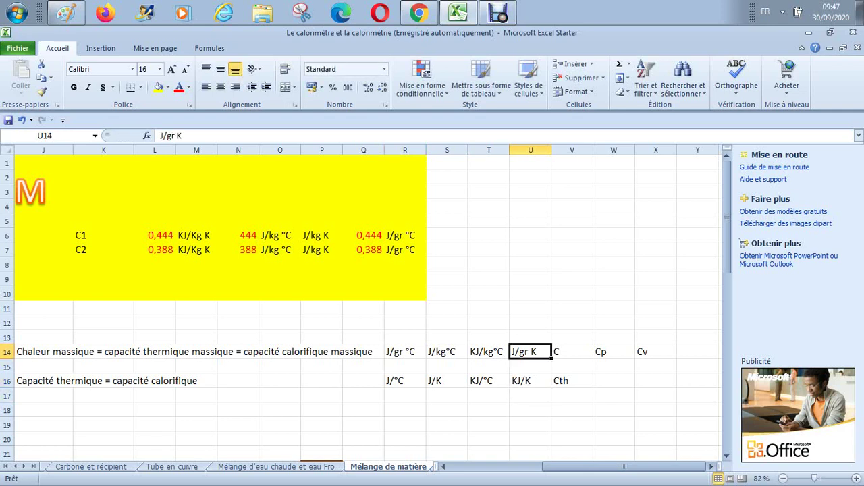
{"action": "key", "text": "Down"}
{"action": "key", "text": "Down"}
{"action": "key", "text": "Right"}
{"action": "key", "text": "Right"}
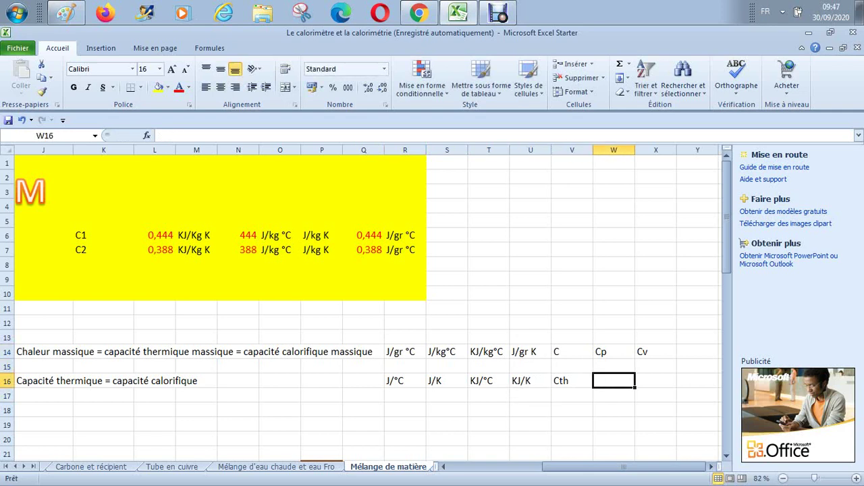
{"action": "key", "text": "Up"}
{"action": "key", "text": "Up"}
{"action": "key", "text": "Left"}
{"action": "key", "text": "shift+Right"}
{"action": "key", "text": "shift+Right"}
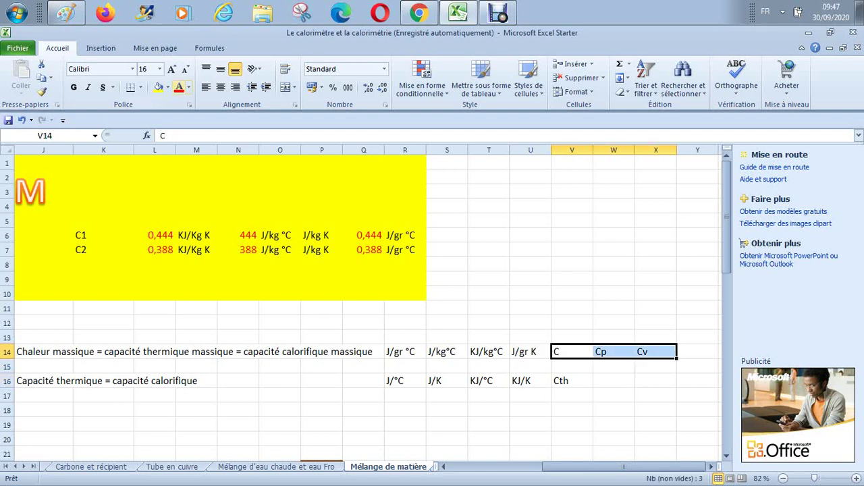
{"action": "left_click", "coordinate": [178, 87]}
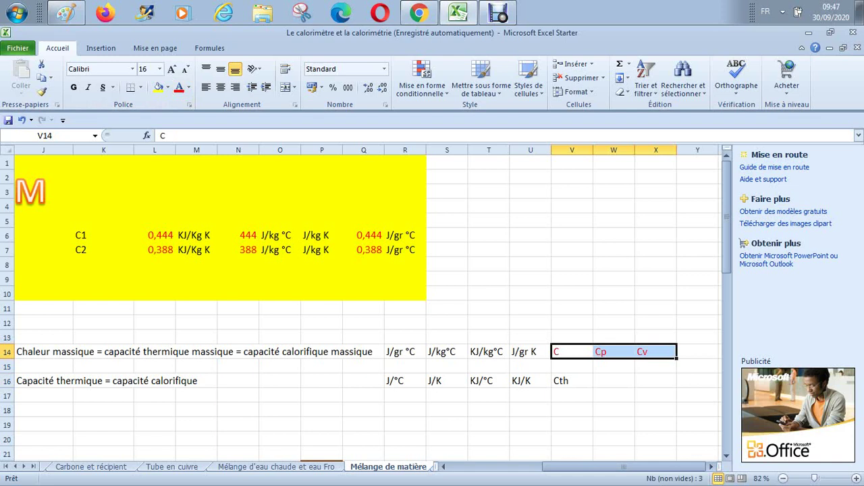
{"action": "key", "text": "Down"}
{"action": "key", "text": "Down"}
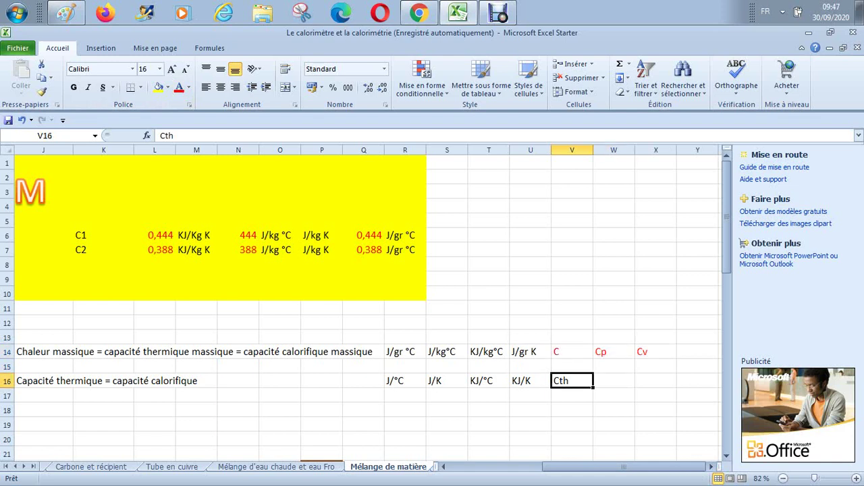
{"action": "left_click", "coordinate": [179, 87]}
Enter "cth" in J18 below the Capacité thermique definition.
{"action": "key", "text": "Up"}
{"action": "key", "text": "Up"}
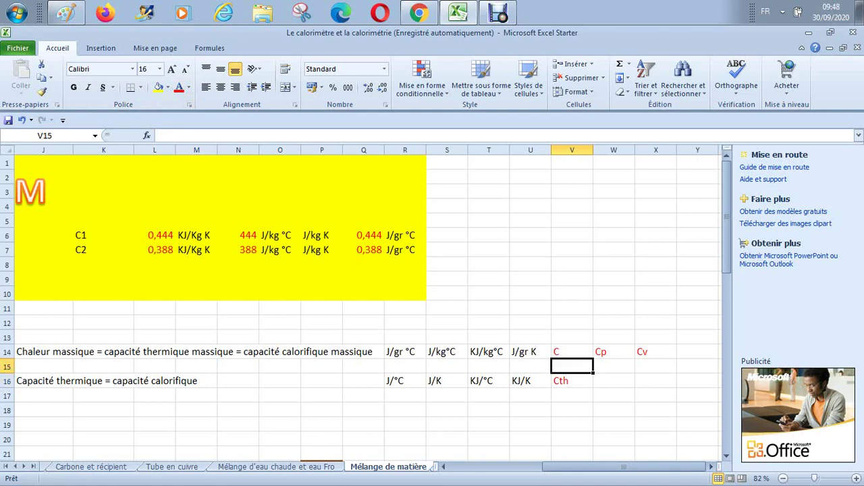
{"action": "key", "text": "Left"}
{"action": "key", "text": "Left"}
{"action": "key", "text": "Left"}
{"action": "key", "text": "Left"}
{"action": "key", "text": "Left"}
{"action": "key", "text": "Left"}
{"action": "key", "text": "Left"}
{"action": "key", "text": "Left"}
{"action": "key", "text": "Left"}
{"action": "key", "text": "Left"}
{"action": "key", "text": "Left"}
{"action": "key", "text": "Left"}
{"action": "key", "text": "Left"}
{"action": "key", "text": "Left"}
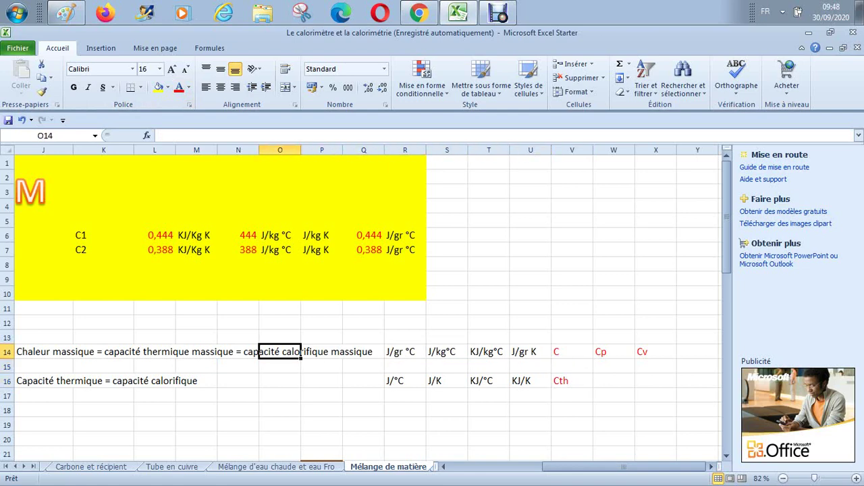
{"action": "key", "text": "Down"}
{"action": "key", "text": "Down"}
{"action": "key", "text": "Right"}
{"action": "key", "text": "Right"}
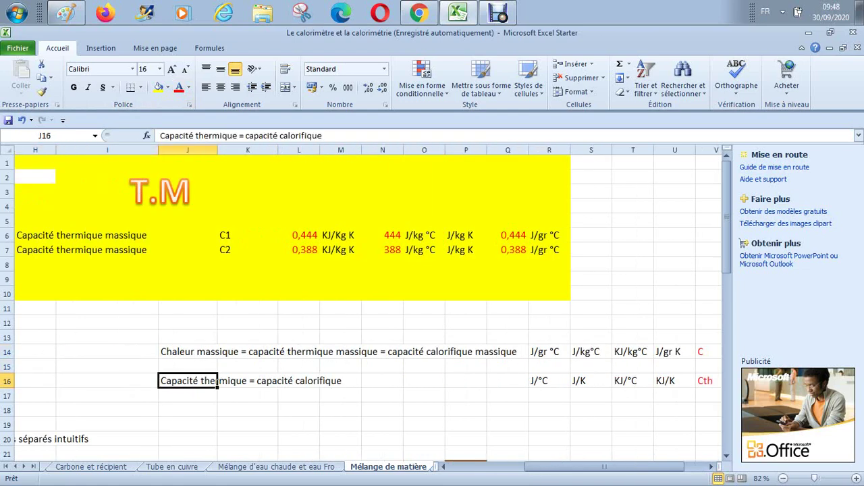
{"action": "key", "text": "Down"}
{"action": "key", "text": "Down"}
{"action": "type", "text": "cth"}
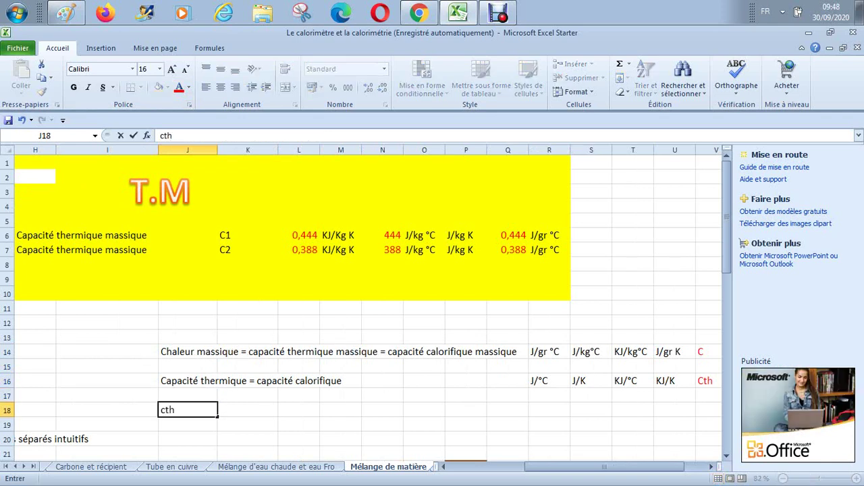
{"action": "key", "text": "Return"}
{"action": "left_click", "coordinate": [247, 439]}
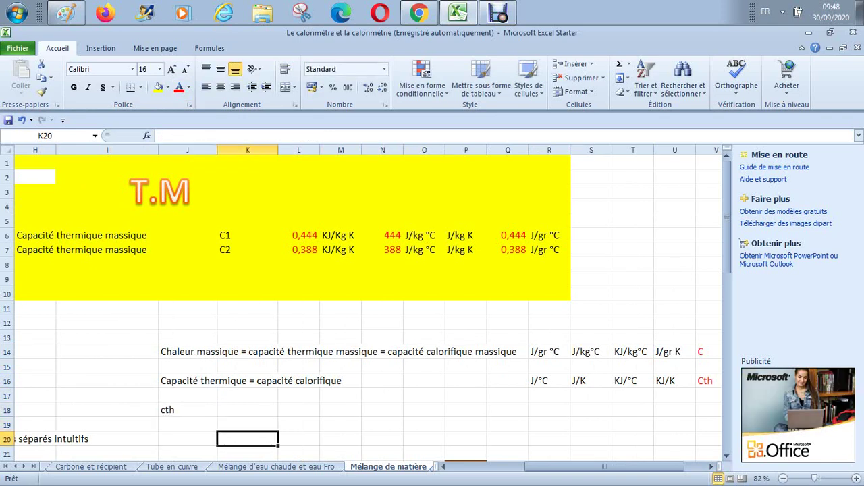
Try to enter the expression "=mxC" in K18 beside the cth label.
{"action": "key", "text": "Up"}
{"action": "key", "text": "Up"}
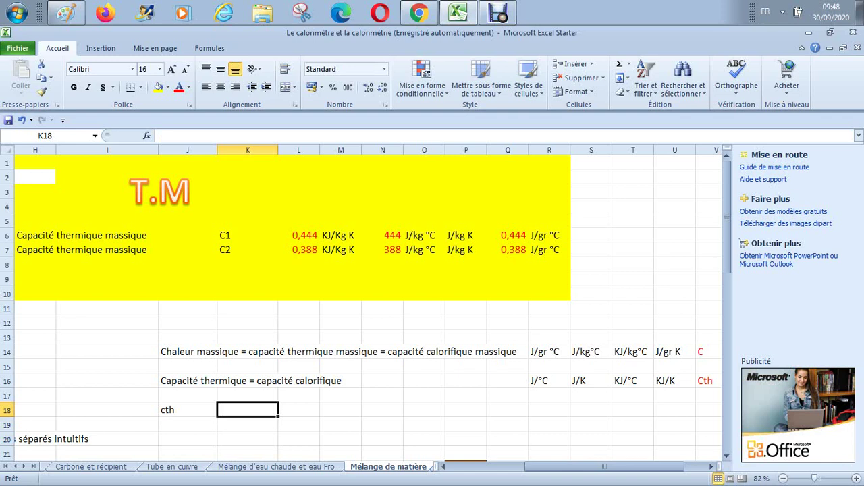
{"action": "type", "text": "=m"}
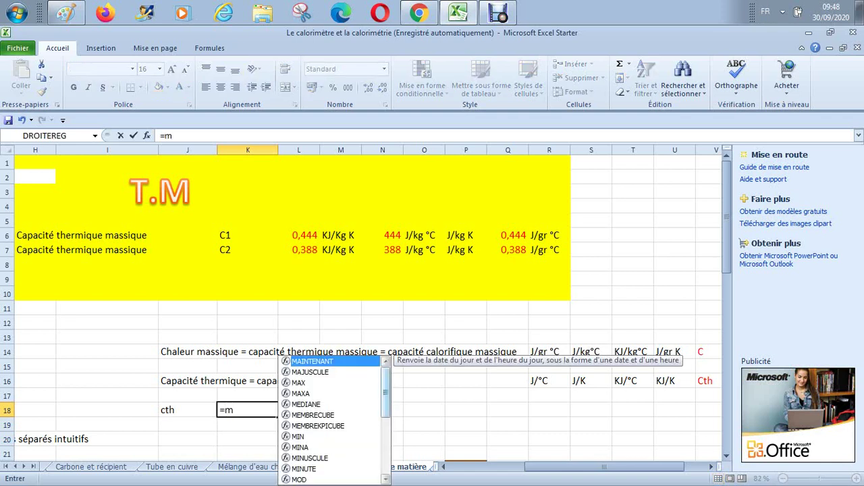
{"action": "type", "text": "x"}
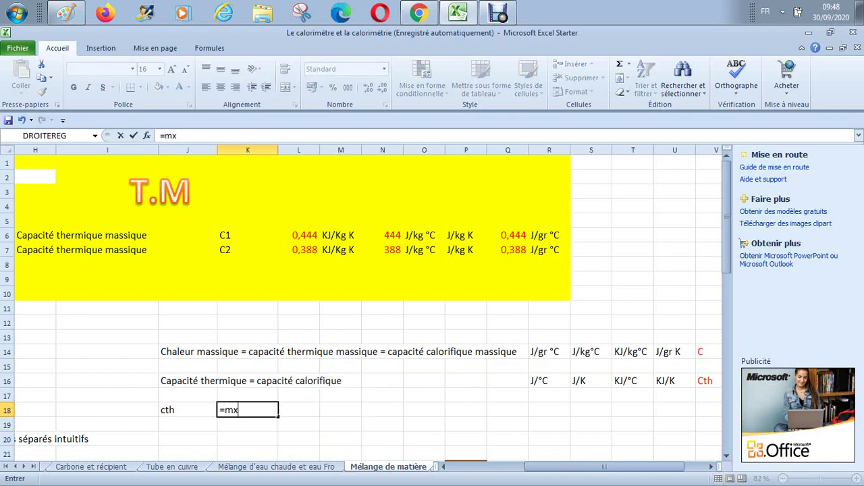
{"action": "type", "text": "C"}
{"action": "key", "text": "Left"}
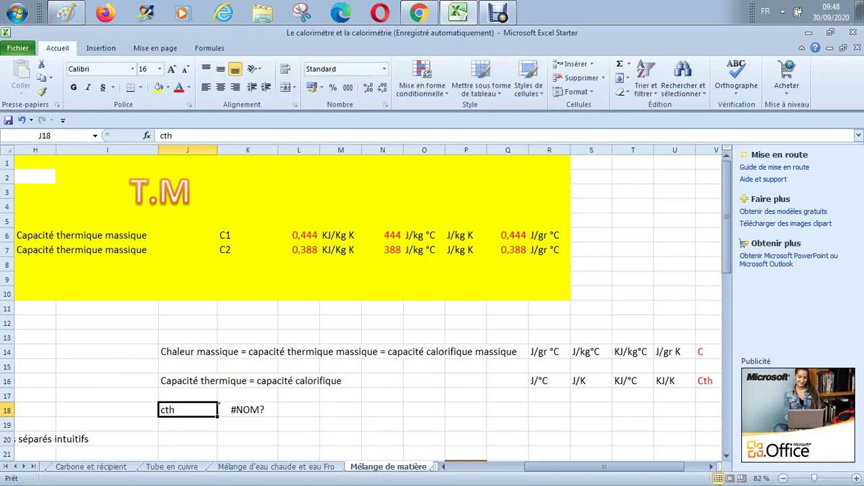
Write the thermal capacity relation beside cth, with "=" in K18 and "m x C" in L18.
{"action": "key", "text": "Down"}
{"action": "key", "text": "Up"}
{"action": "key", "text": "Right"}
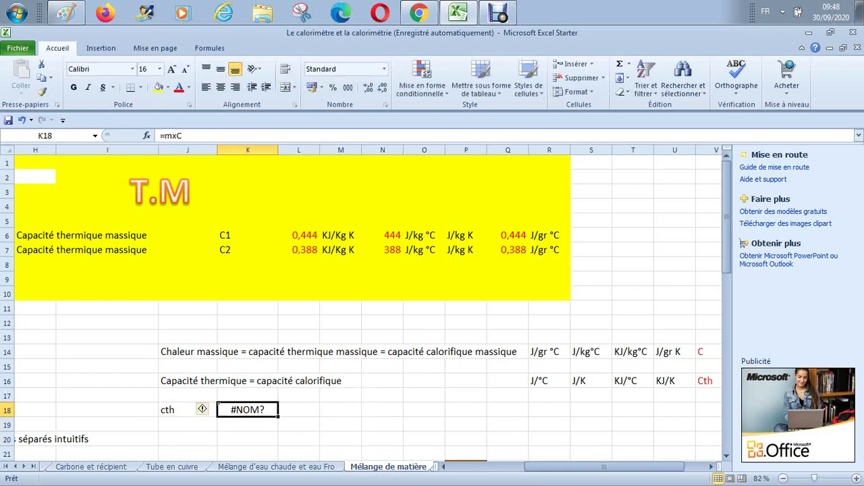
{"action": "type", "text": "="}
{"action": "key", "text": "Right"}
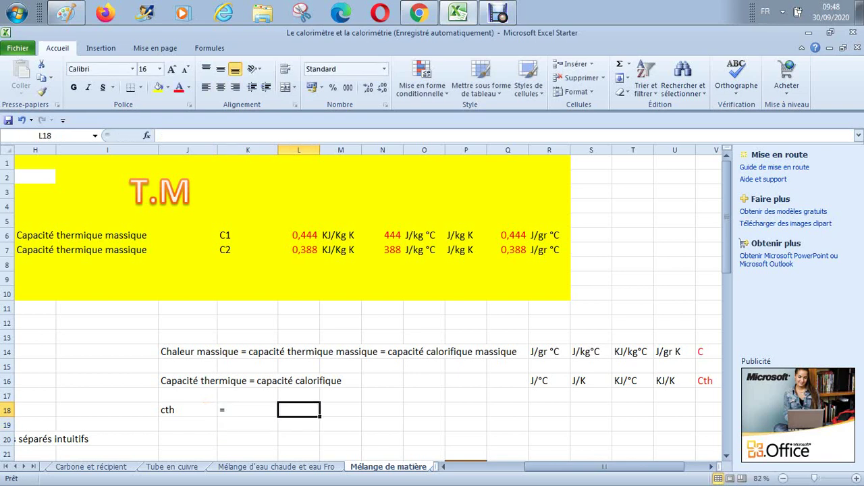
{"action": "type", "text": "m x"}
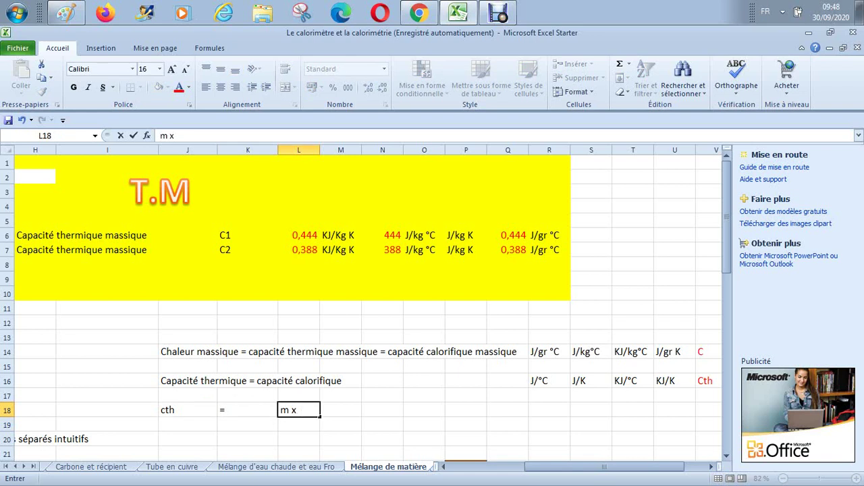
{"action": "type", "text": "  C"}
{"action": "key", "text": "Return"}
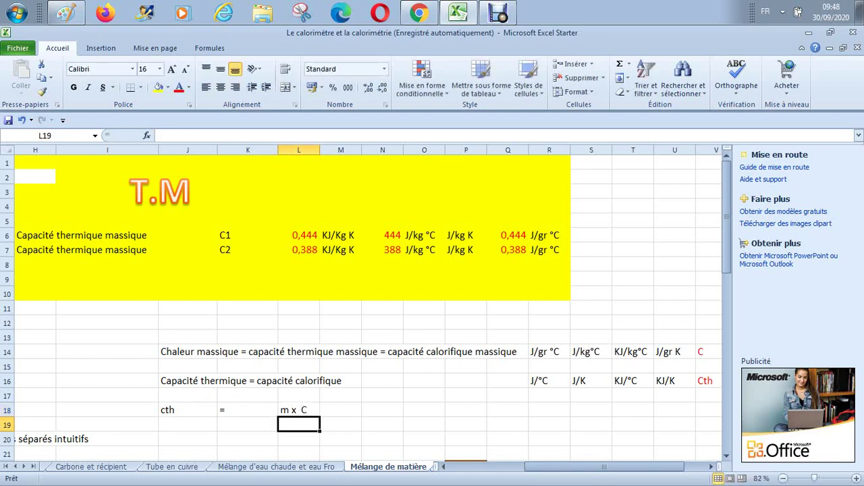
Examine the Chaleur massique and Capacité thermique definitions with their units and symbols in rows 14 to 16.
{"action": "key", "text": "Up"}
{"action": "key", "text": "Down"}
{"action": "key", "text": "Left"}
{"action": "key", "text": "Left"}
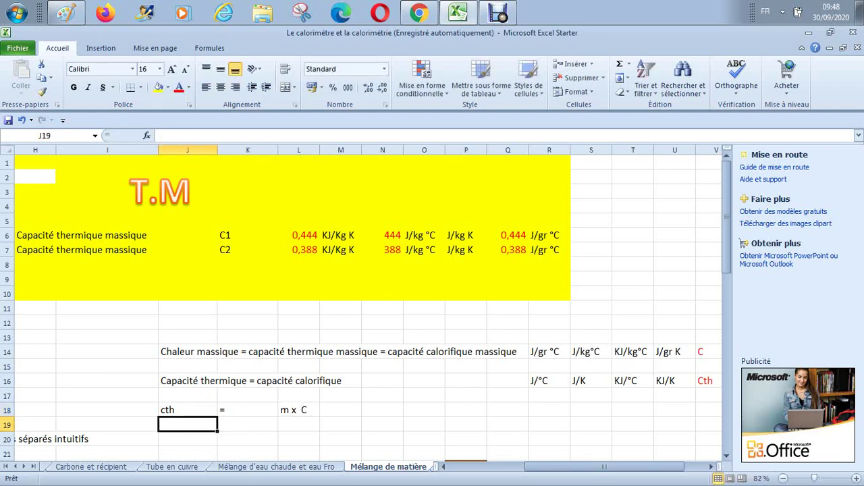
{"action": "key", "text": "Up"}
{"action": "key", "text": "Up"}
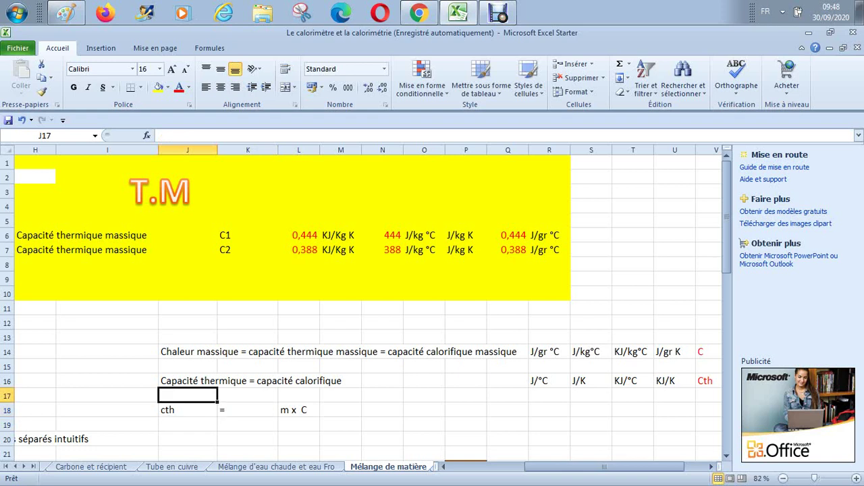
{"action": "key", "text": "Up"}
{"action": "key", "text": "Up"}
{"action": "key", "text": "Right"}
{"action": "key", "text": "Up"}
{"action": "key", "text": "Right"}
{"action": "key", "text": "Right"}
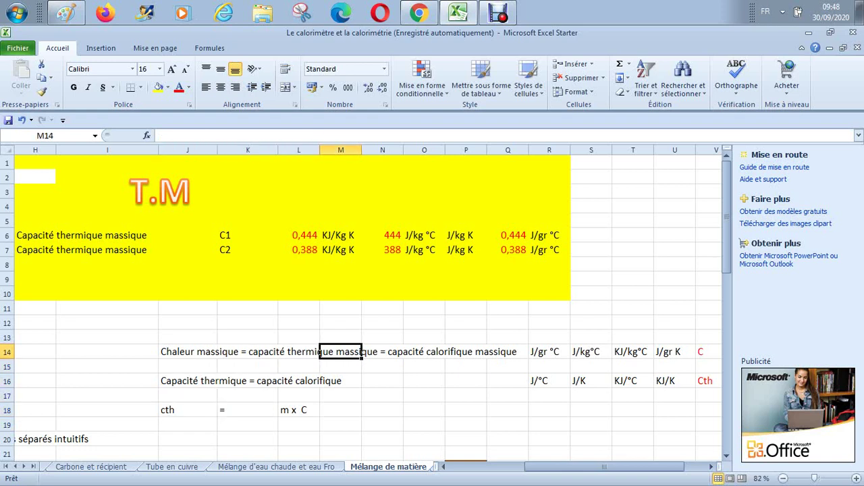
{"action": "key", "text": "Right"}
{"action": "key", "text": "Right"}
{"action": "key", "text": "Right"}
{"action": "key", "text": "Right"}
{"action": "key", "text": "Down"}
{"action": "key", "text": "Down"}
{"action": "key", "text": "Down"}
{"action": "key", "text": "Down"}
{"action": "key", "text": "Left"}
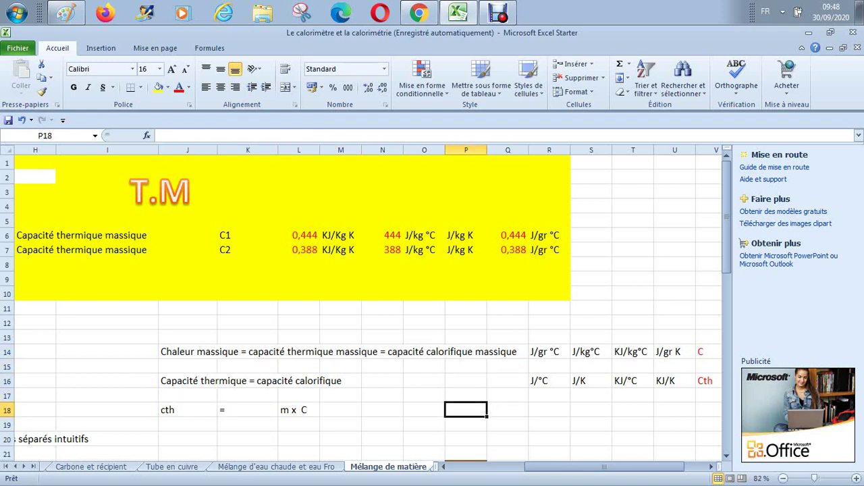
{"action": "key", "text": "Left"}
{"action": "key", "text": "Left"}
{"action": "key", "text": "Left"}
{"action": "key", "text": "Left"}
{"action": "key", "text": "Right"}
{"action": "key", "text": "Right"}
{"action": "key", "text": "Right"}
{"action": "key", "text": "Right"}
{"action": "key", "text": "Right"}
{"action": "key", "text": "Right"}
{"action": "key", "text": "Right"}
{"action": "key", "text": "Right"}
{"action": "key", "text": "Right"}
{"action": "key", "text": "Right"}
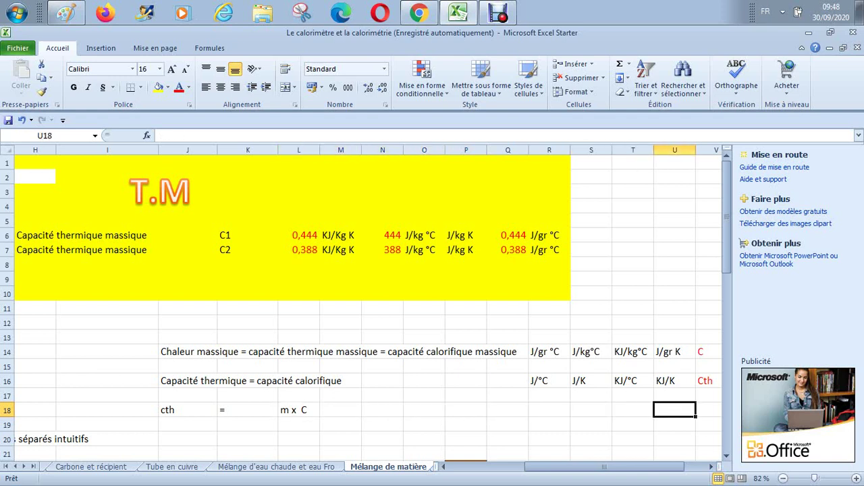
{"action": "key", "text": "Up"}
{"action": "key", "text": "Up"}
{"action": "key", "text": "Up"}
{"action": "key", "text": "Up"}
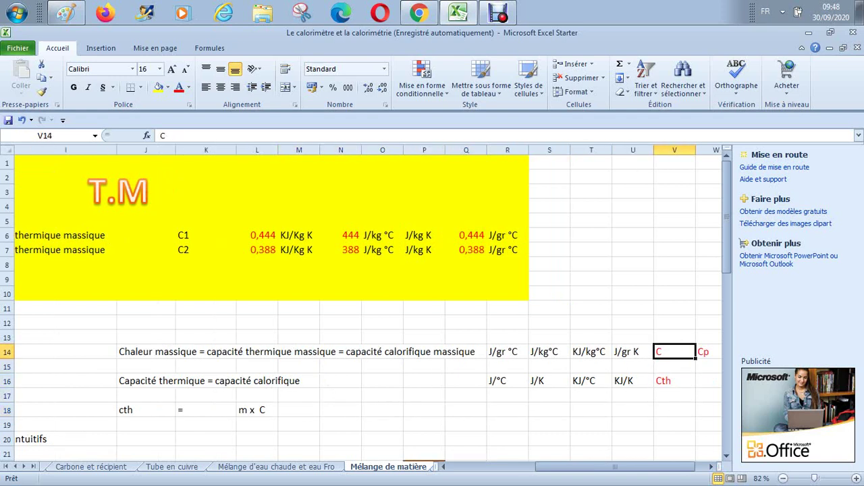
Enter an "=" sign in M18 after the m x C expression.
{"action": "key", "text": "Left"}
{"action": "key", "text": "Left"}
{"action": "key", "text": "Left"}
{"action": "key", "text": "Left"}
{"action": "key", "text": "Left"}
{"action": "key", "text": "Left"}
{"action": "key", "text": "Down"}
{"action": "key", "text": "Down"}
{"action": "key", "text": "Down"}
{"action": "key", "text": "Left"}
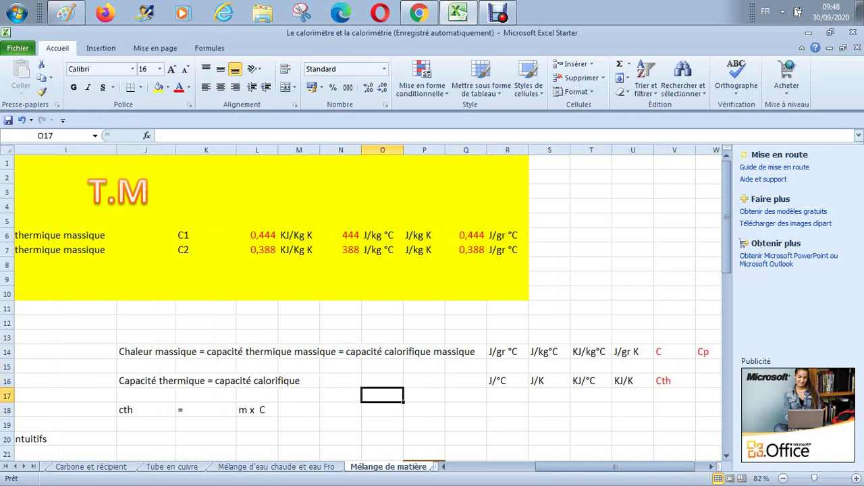
{"action": "key", "text": "Down"}
{"action": "key", "text": "Left"}
{"action": "key", "text": "Left"}
{"action": "type", "text": "="}
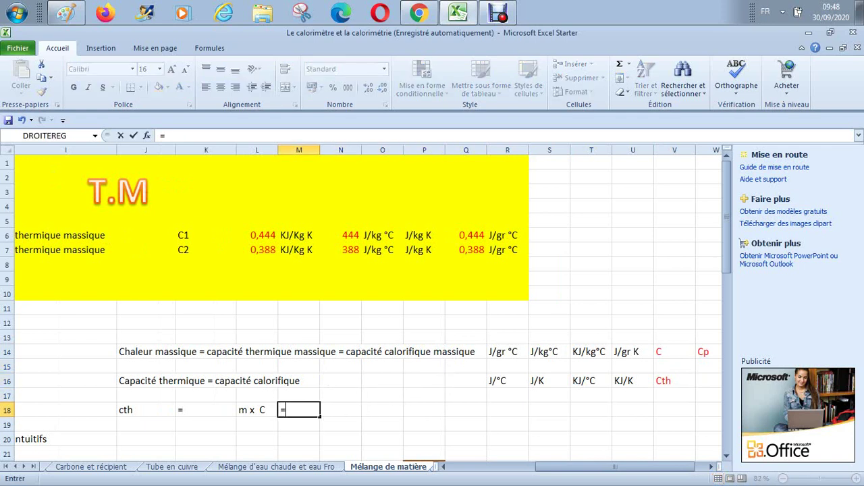
{"action": "key", "text": "ctrl+Return"}
Try to start the unit expression in N18 with a reference to the J/gr °C unit in R14.
{"action": "key", "text": "Right"}
{"action": "type", "text": "="}
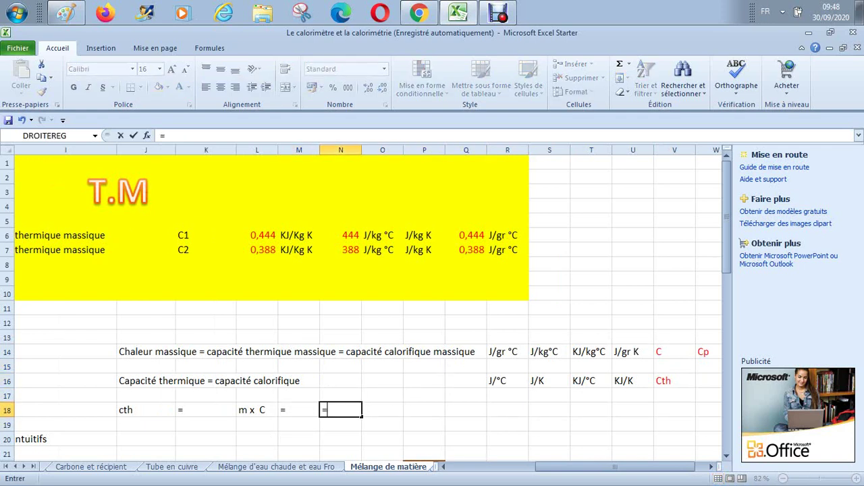
{"action": "key", "text": "Right"}
{"action": "key", "text": "Right"}
{"action": "key", "text": "Right"}
{"action": "key", "text": "Right"}
{"action": "key", "text": "Up"}
{"action": "key", "text": "Up"}
{"action": "key", "text": "shift+Up"}
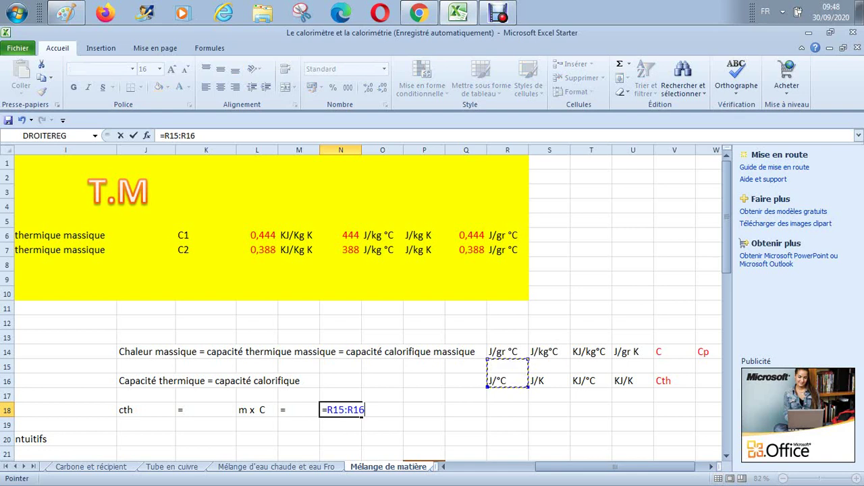
{"action": "key", "text": "Up"}
{"action": "key", "text": "Up"}
{"action": "key", "text": "Return"}
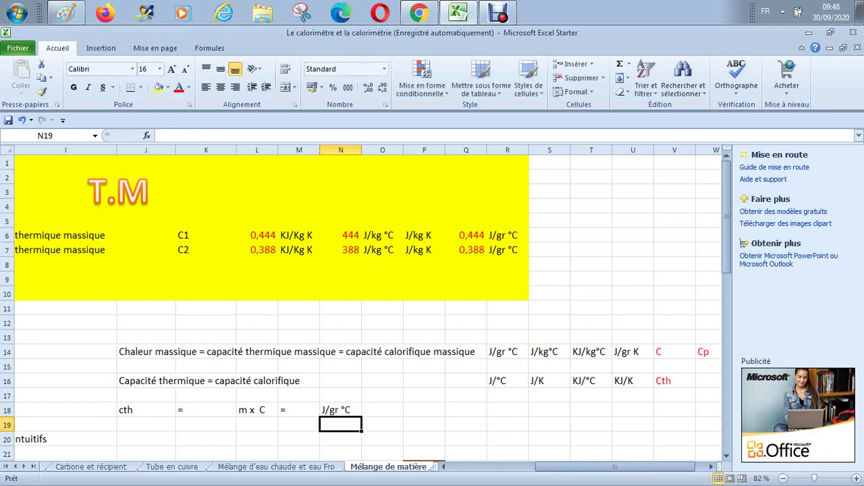
{"action": "key", "text": "Up"}
{"action": "key", "text": "Right"}
{"action": "type", "text": "x"}
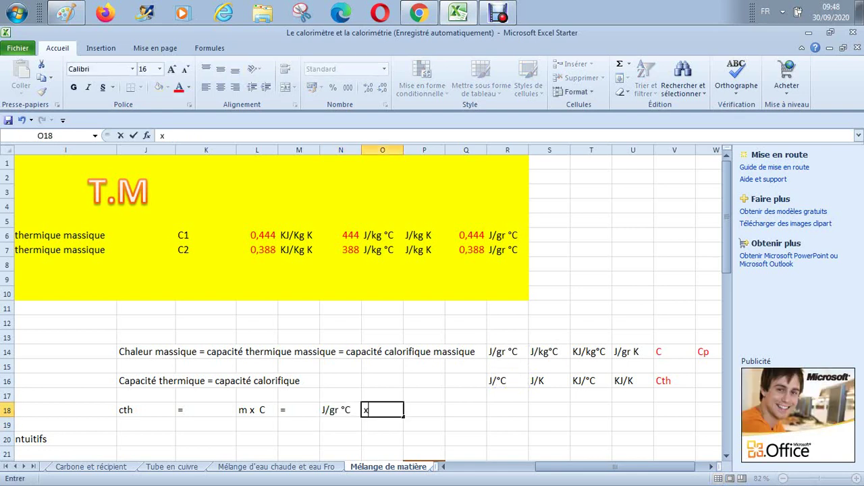
{"action": "key", "text": "BackSpace"}
{"action": "key", "text": "Escape"}
Enter the mass unit "gr" in N18 and the multiplication sign "x" in O18.
{"action": "key", "text": "Left"}
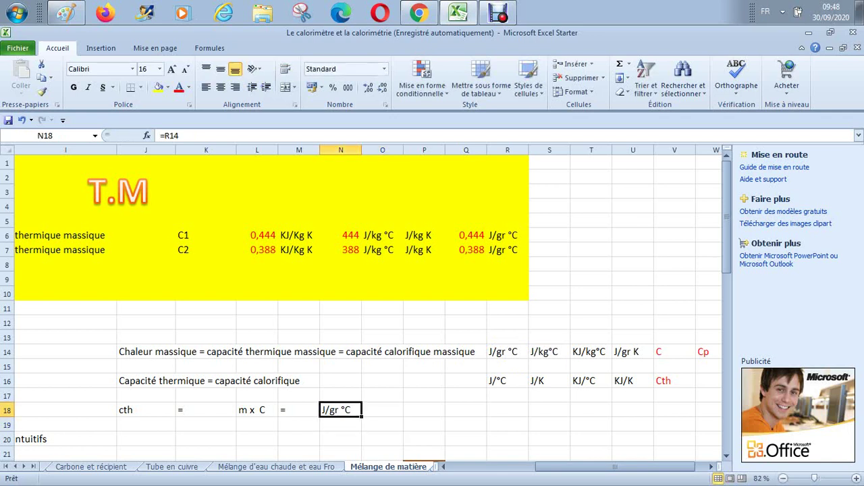
{"action": "type", "text": "gr"}
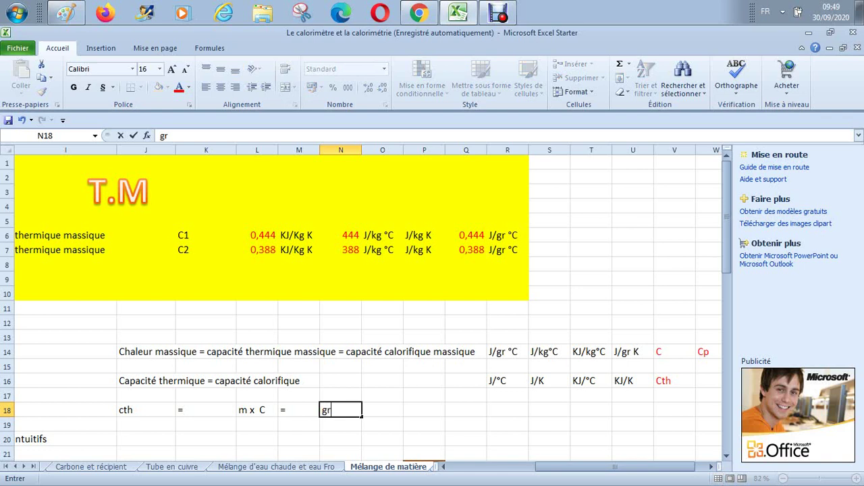
{"action": "key", "text": "Return"}
{"action": "key", "text": "Up"}
{"action": "key", "text": "Right"}
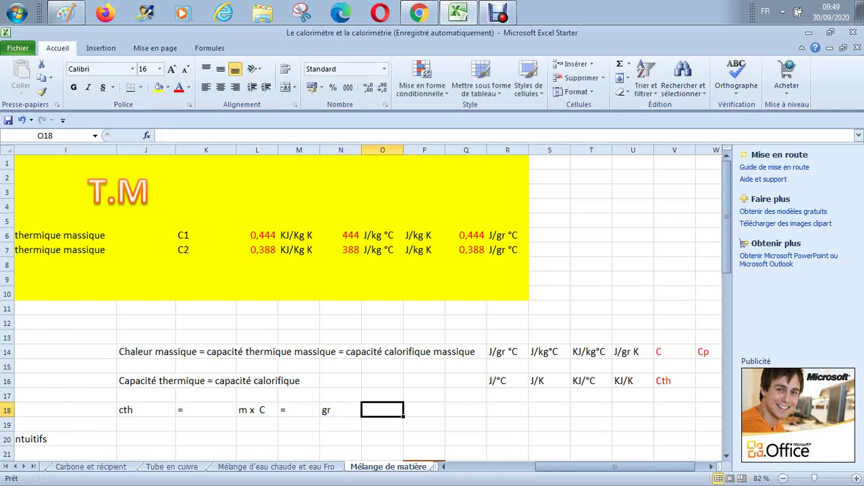
{"action": "type", "text": "x"}
{"action": "key", "text": "Return"}
{"action": "key", "text": "Right"}
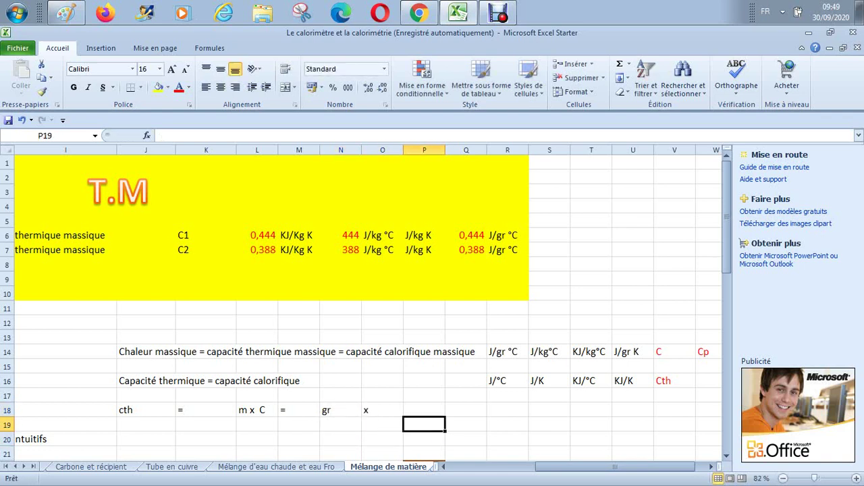
Bring the J/gr °C unit into P18 with the formula =R14.
{"action": "key", "text": "Up"}
{"action": "type", "text": "="}
{"action": "key", "text": "Up"}
{"action": "key", "text": "Up"}
{"action": "key", "text": "Up"}
{"action": "key", "text": "Up"}
{"action": "key", "text": "Right"}
{"action": "key", "text": "Right"}
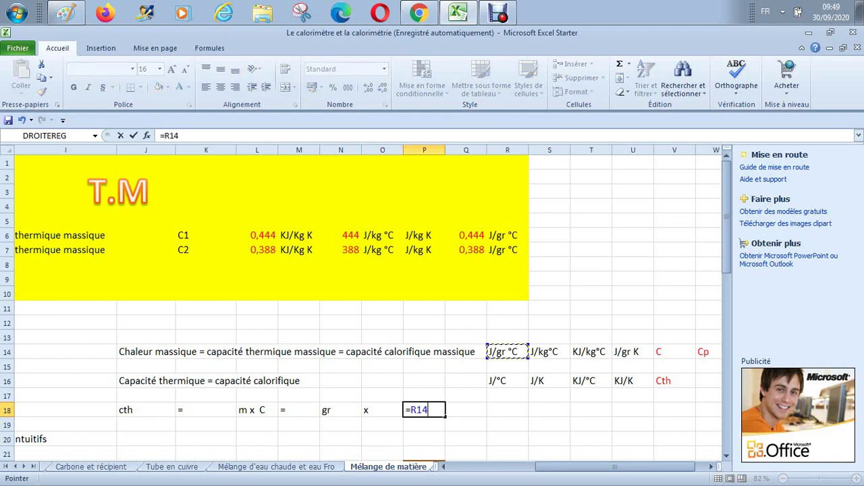
{"action": "key", "text": "Return"}
{"action": "key", "text": "Up"}
Finish the row 18 unit equation with "=" in Q18 and a reference to the J/°C unit of R16 in R18.
{"action": "key", "text": "Right"}
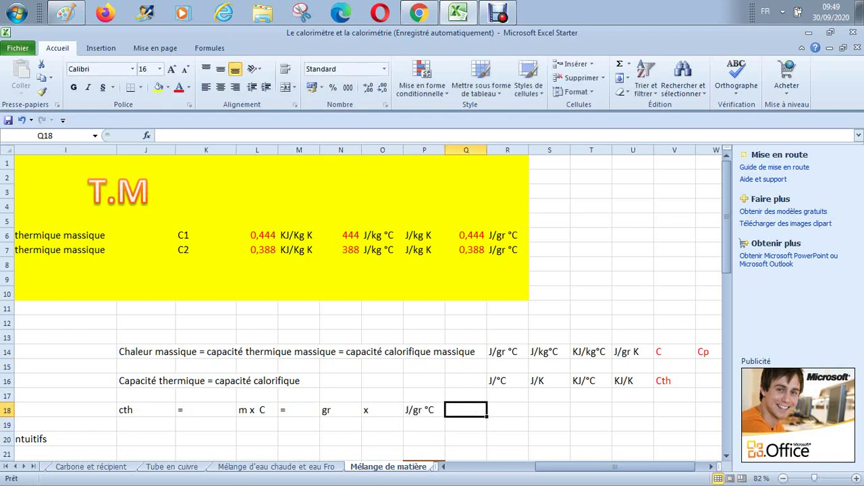
{"action": "type", "text": "="}
{"action": "key", "text": "Return"}
{"action": "key", "text": "Up"}
{"action": "key", "text": "Right"}
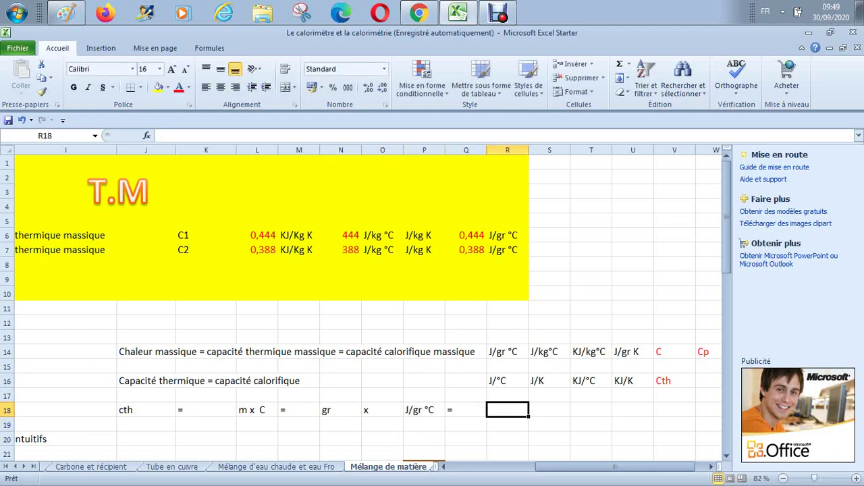
{"action": "type", "text": "="}
{"action": "key", "text": "Up"}
{"action": "key", "text": "Up"}
{"action": "key", "text": "Return"}
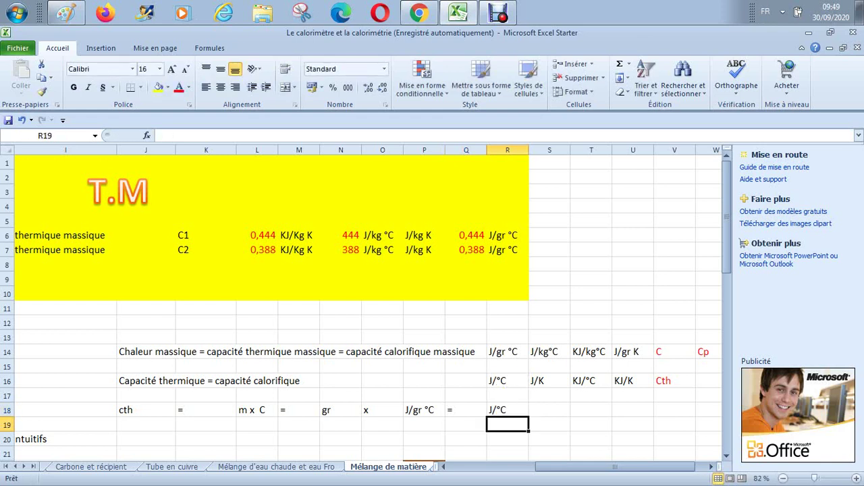
Begin a second unit equation in row 20 with an "=" sign in M20.
{"action": "key", "text": "Down"}
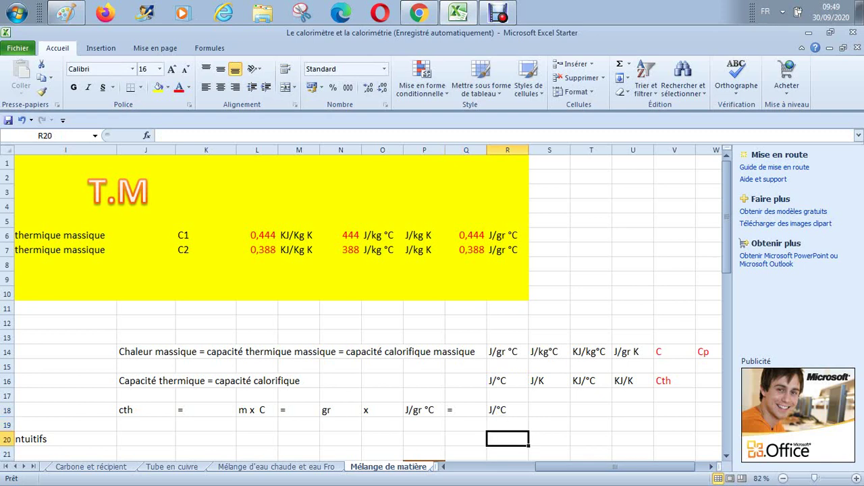
{"action": "key", "text": "Left"}
{"action": "key", "text": "Left"}
{"action": "key", "text": "Left"}
{"action": "key", "text": "Left"}
{"action": "key", "text": "Left"}
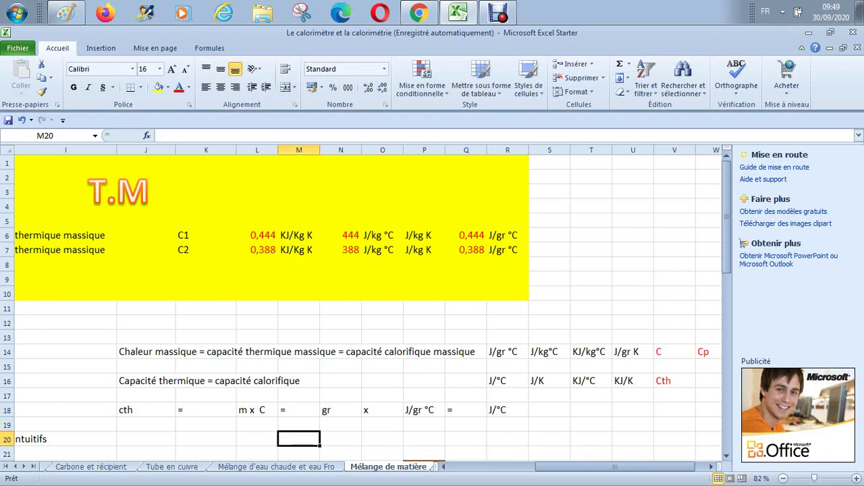
{"action": "type", "text": "'="}
Enter the mass unit "kg" in N20 and the multiplication sign "x" in O20.
{"action": "key", "text": "Right"}
{"action": "type", "text": "="}
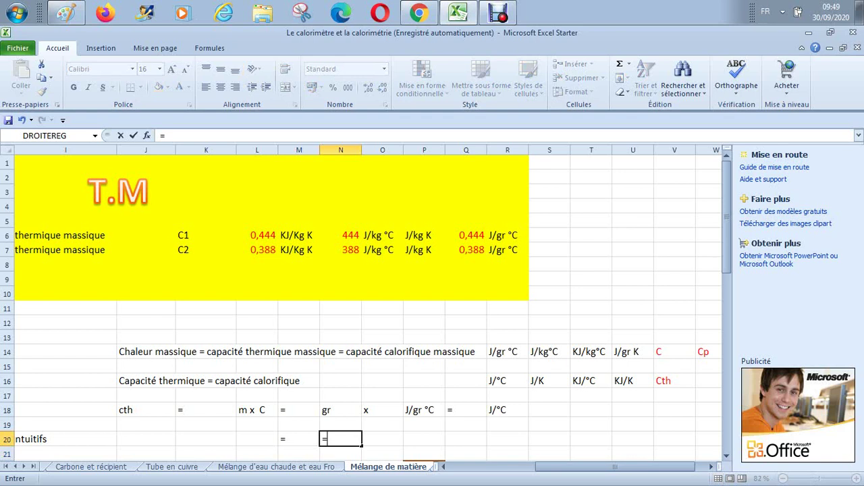
{"action": "key", "text": "BackSpace"}
{"action": "type", "text": "kg"}
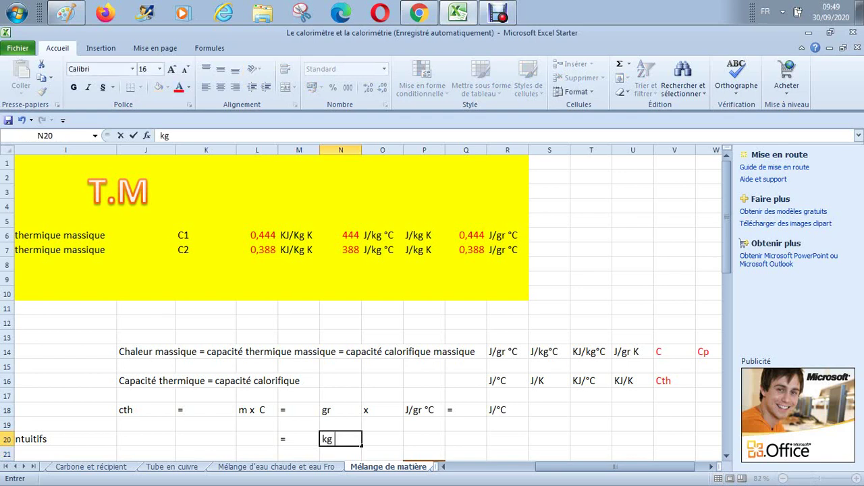
{"action": "key", "text": "Return"}
{"action": "key", "text": "Up"}
{"action": "key", "text": "Right"}
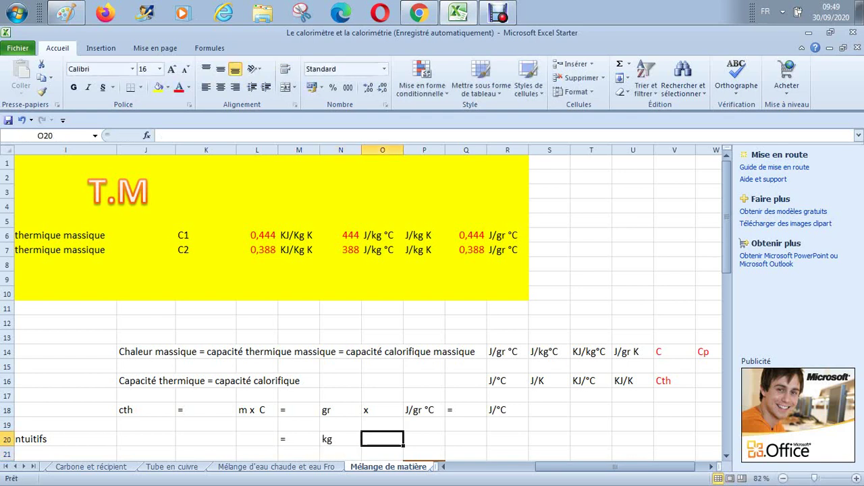
{"action": "type", "text": "x"}
{"action": "key", "text": "Return"}
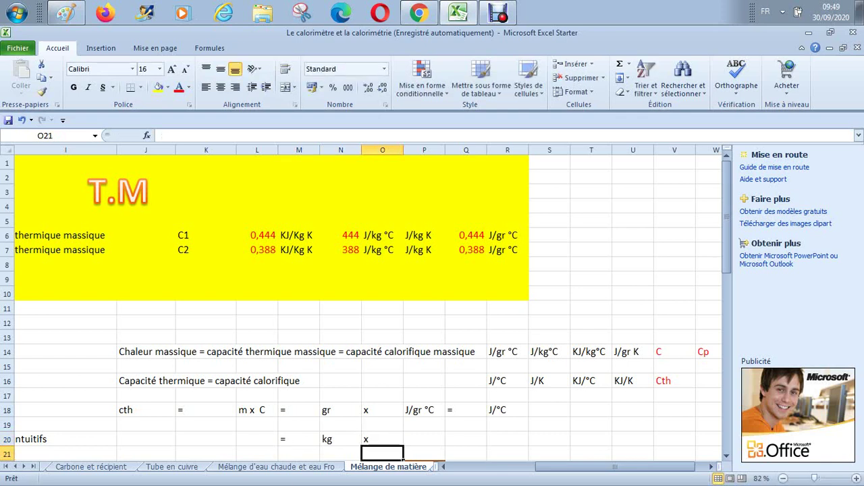
Check the specific heat units in row 14 for the one that pairs with a mass in kg.
{"action": "key", "text": "Up"}
{"action": "key", "text": "Up"}
{"action": "key", "text": "Up"}
{"action": "key", "text": "Up"}
{"action": "key", "text": "Up"}
{"action": "key", "text": "Up"}
{"action": "key", "text": "Up"}
{"action": "key", "text": "Right"}
{"action": "key", "text": "Right"}
{"action": "key", "text": "Right"}
{"action": "key", "text": "Right"}
{"action": "key", "text": "Right"}
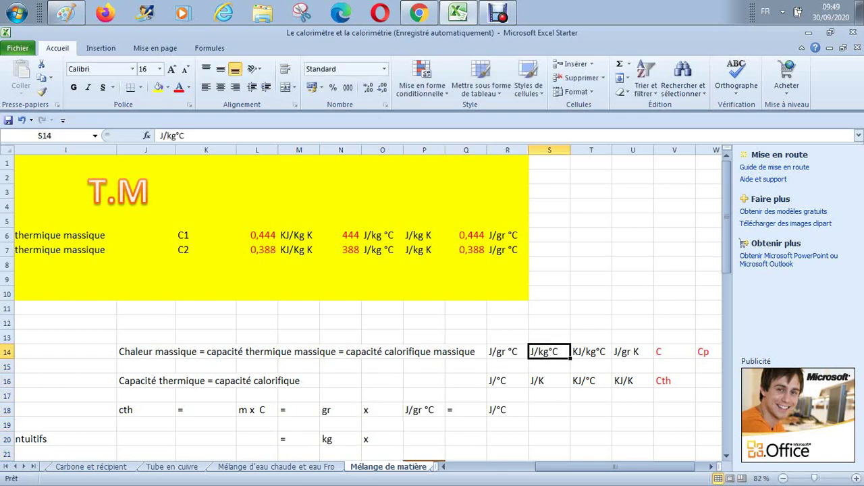
{"action": "key", "text": "Down"}
{"action": "key", "text": "Down"}
{"action": "key", "text": "Down"}
{"action": "key", "text": "Down"}
{"action": "key", "text": "Down"}
{"action": "key", "text": "Down"}
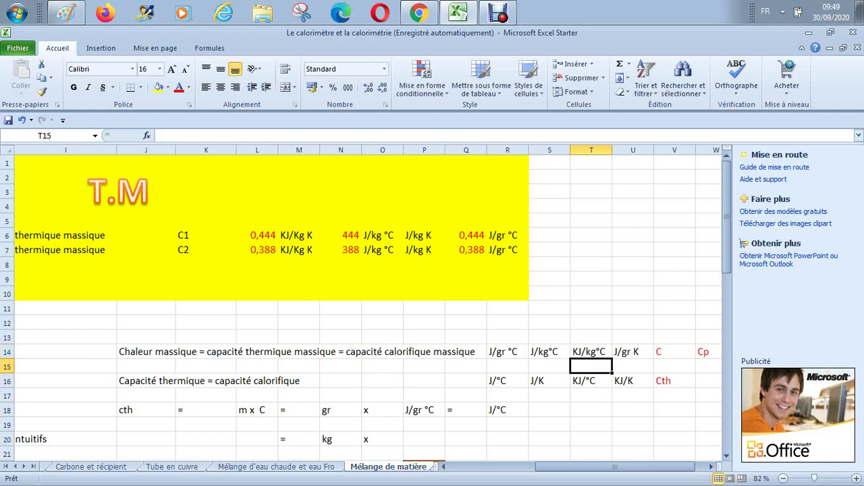
Bring the KJ/kg°C unit into P20 with a formula referencing T14.
{"action": "key", "text": "Left"}
{"action": "key", "text": "Left"}
{"action": "key", "text": "Left"}
{"action": "key", "text": "Left"}
{"action": "type", "text": "="}
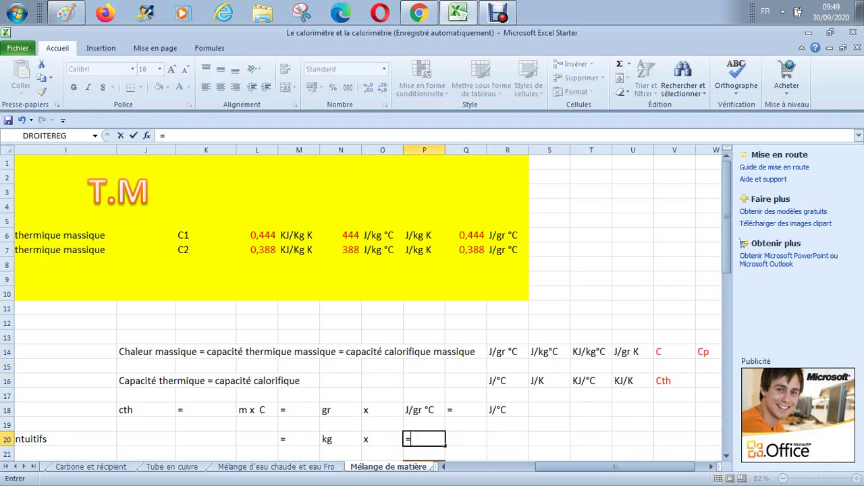
{"action": "key", "text": "Up"}
{"action": "key", "text": "Up"}
{"action": "key", "text": "Up"}
{"action": "key", "text": "Up"}
{"action": "key", "text": "Up"}
{"action": "key", "text": "Up"}
{"action": "key", "text": "Right"}
{"action": "key", "text": "Right"}
{"action": "key", "text": "Right"}
{"action": "key", "text": "Right"}
{"action": "key", "text": "Return"}
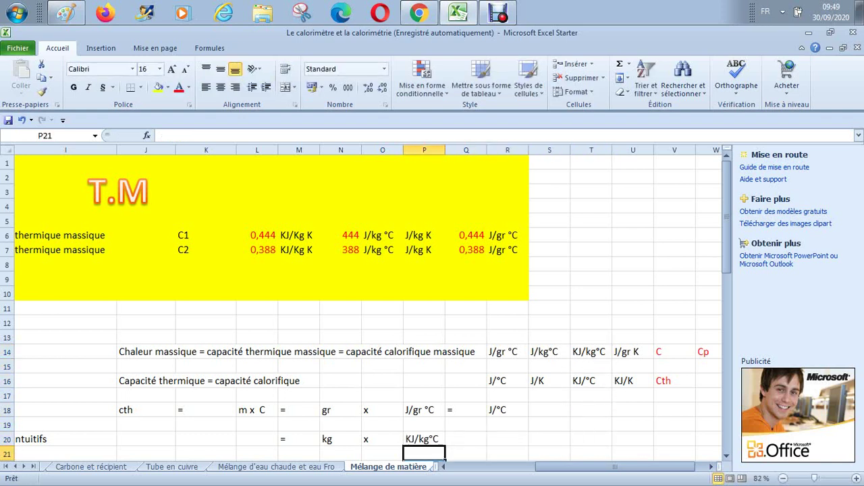
Finish the row 20 unit equation with "=" in Q20 and the formula =T16 in R20 for the KJ/°C unit.
{"action": "key", "text": "Up"}
{"action": "key", "text": "Right"}
{"action": "type", "text": "="}
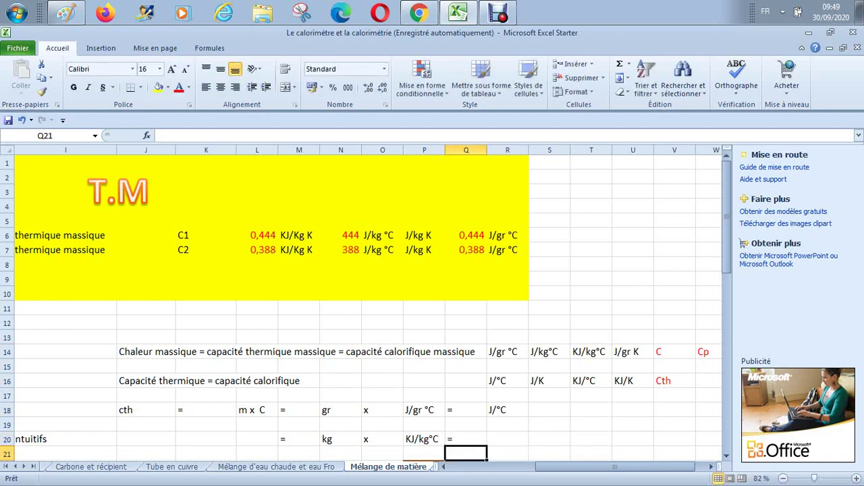
{"action": "key", "text": "Tab"}
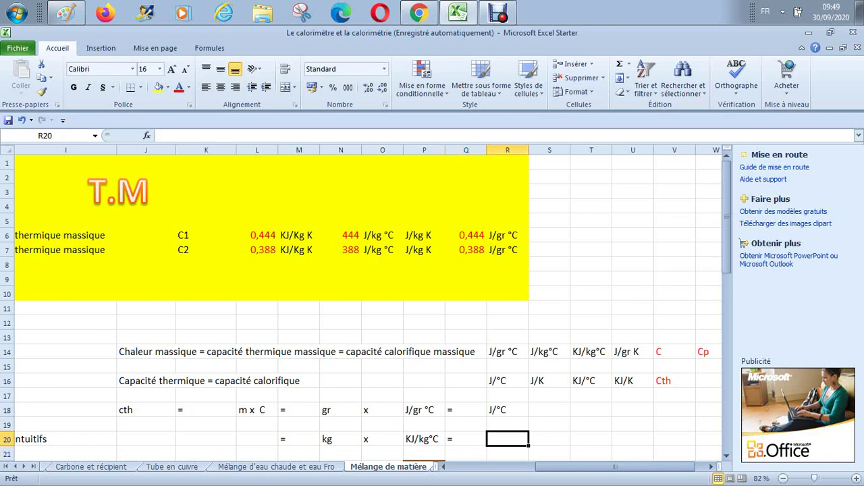
{"action": "left_click", "coordinate": [591, 381]}
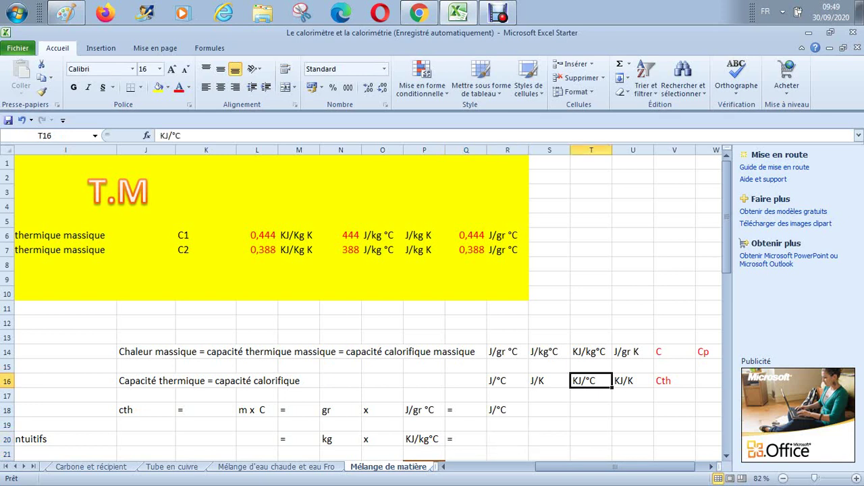
{"action": "left_click", "coordinate": [507, 439]}
{"action": "type", "text": "="}
{"action": "left_click", "coordinate": [590, 381]}
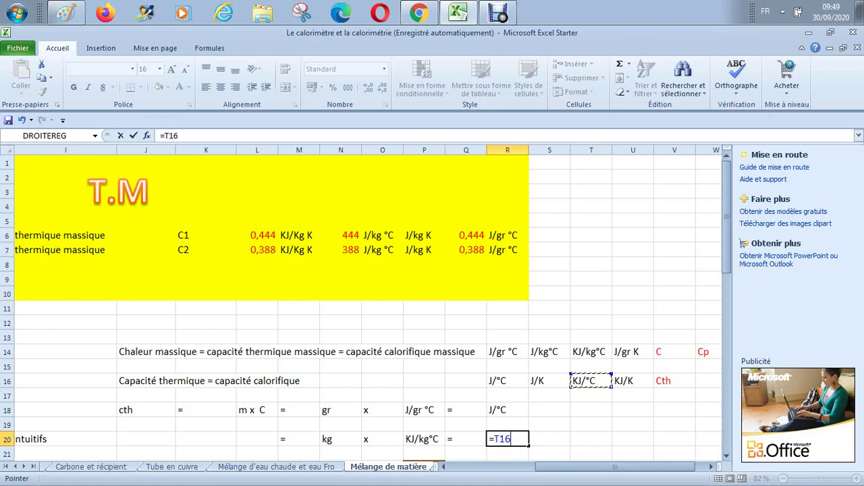
{"action": "key", "text": "Return"}
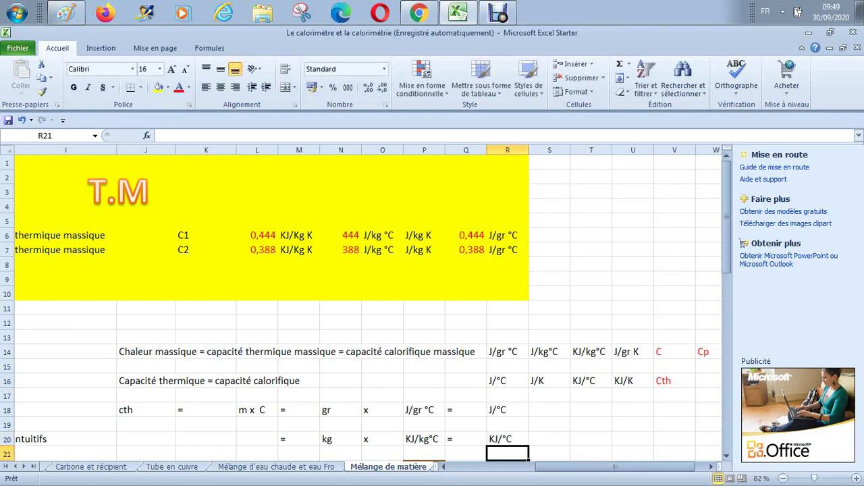
{"action": "key", "text": "Return"}
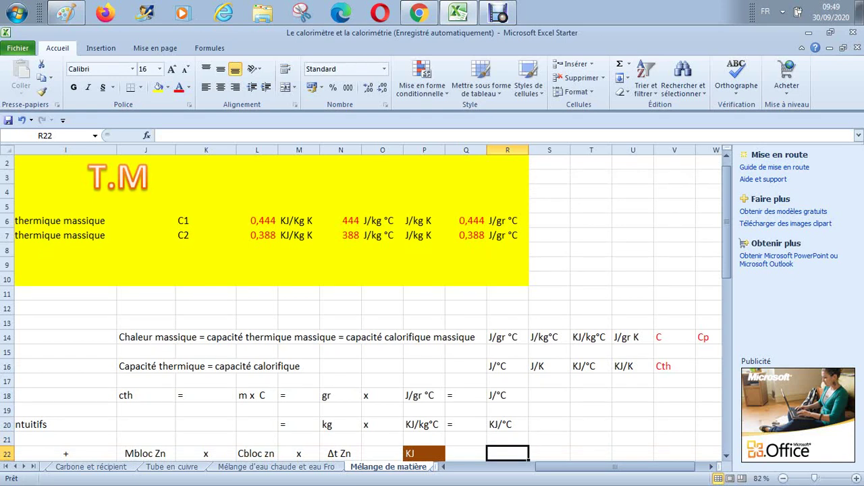
Copy the definitions and unit equations in J14:X20 and paste them at A56, beneath the Cth-bloc row.
{"action": "left_click_drag", "start_coordinate": [155, 337], "coordinate": [668, 426]}
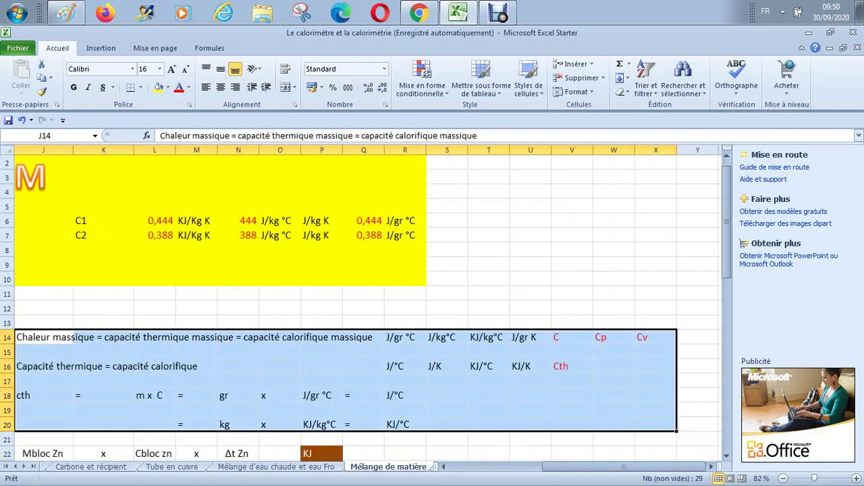
{"action": "key", "text": "ctrl+c"}
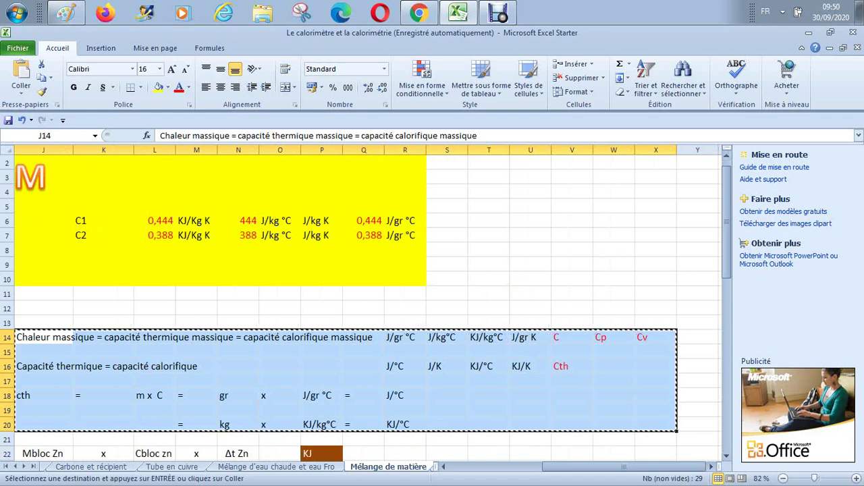
{"action": "mouse_move", "coordinate": [726, 242]}
{"action": "left_mouse_down"}
{"action": "mouse_move", "coordinate": [726, 398]}
{"action": "mouse_move", "coordinate": [726, 249]}
{"action": "left_mouse_up"}
{"action": "left_click", "coordinate": [614, 439]}
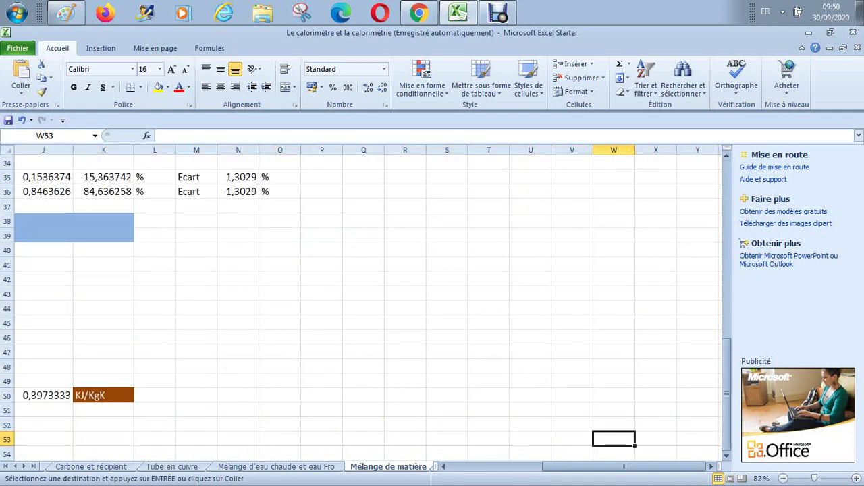
{"action": "key", "text": "Down"}
{"action": "key", "text": "Down"}
{"action": "key", "text": "Down"}
{"action": "key", "text": "Down"}
{"action": "key", "text": "Down"}
{"action": "key", "text": "Down"}
{"action": "key", "text": "Down"}
{"action": "key", "text": "Down"}
{"action": "key", "text": "Down"}
{"action": "key", "text": "Left"}
{"action": "key", "text": "Left"}
{"action": "key", "text": "Left"}
{"action": "key", "text": "Left"}
{"action": "key", "text": "Left"}
{"action": "key", "text": "Left"}
{"action": "key", "text": "Left"}
{"action": "key", "text": "Left"}
{"action": "key", "text": "Left"}
{"action": "key", "text": "Left"}
{"action": "key", "text": "Left"}
{"action": "key", "text": "Left"}
{"action": "key", "text": "Left"}
{"action": "key", "text": "Left"}
{"action": "key", "text": "Left"}
{"action": "key", "text": "Left"}
{"action": "key", "text": "Left"}
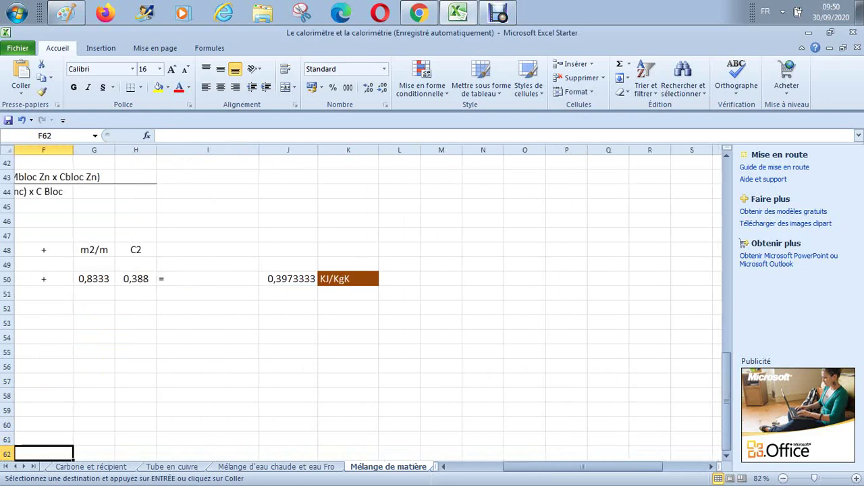
{"action": "key", "text": "Left"}
{"action": "key", "text": "Left"}
{"action": "key", "text": "Left"}
{"action": "key", "text": "Left"}
{"action": "key", "text": "Left"}
{"action": "key", "text": "Down"}
{"action": "key", "text": "Down"}
{"action": "key", "text": "Down"}
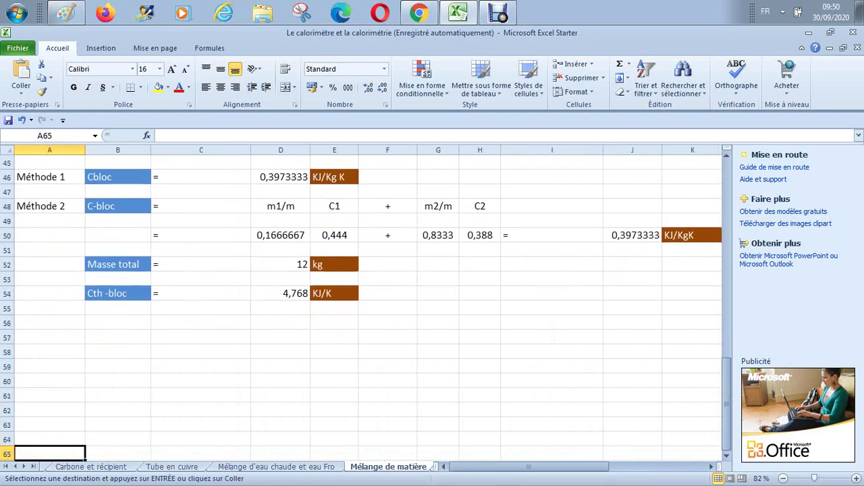
{"action": "key", "text": "Down"}
{"action": "key", "text": "Down"}
{"action": "key", "text": "Down"}
{"action": "key", "text": "Down"}
{"action": "key", "text": "Down"}
{"action": "key", "text": "Down"}
{"action": "key", "text": "Down"}
{"action": "key", "text": "Down"}
{"action": "key", "text": "Down"}
{"action": "key", "text": "Down"}
{"action": "key", "text": "Up"}
{"action": "key", "text": "Up"}
{"action": "key", "text": "Up"}
{"action": "key", "text": "Up"}
{"action": "key", "text": "Up"}
{"action": "key", "text": "Up"}
{"action": "key", "text": "Up"}
{"action": "key", "text": "Up"}
{"action": "key", "text": "Up"}
{"action": "key", "text": "Up"}
{"action": "key", "text": "Up"}
{"action": "key", "text": "Up"}
{"action": "key", "text": "Up"}
{"action": "key", "text": "Up"}
{"action": "key", "text": "Up"}
{"action": "key", "text": "Up"}
{"action": "key", "text": "Up"}
{"action": "key", "text": "Up"}
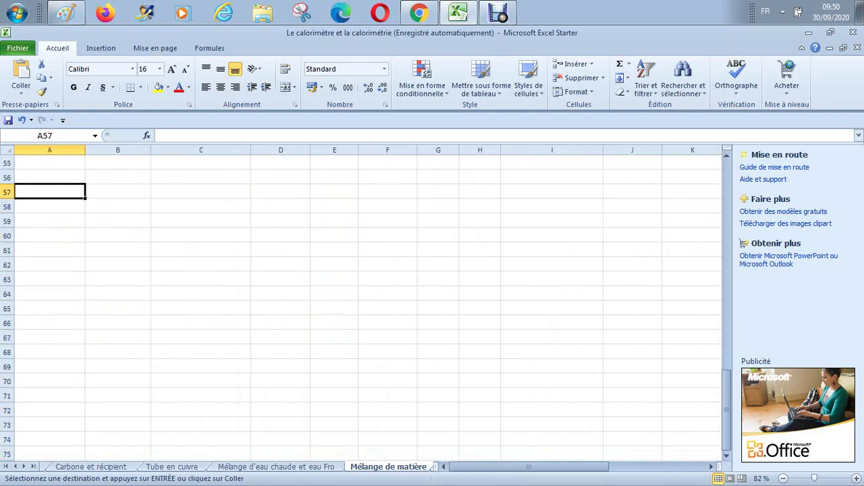
{"action": "key", "text": "Up"}
{"action": "key", "text": "Return"}
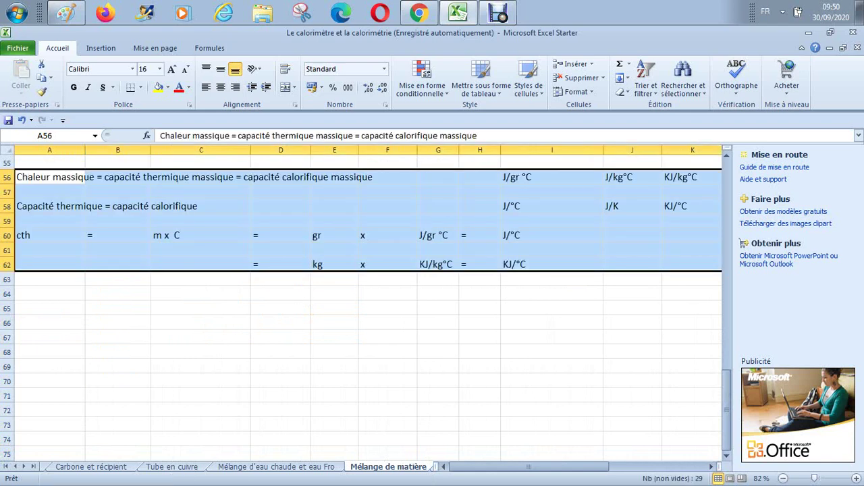
Review the pasted block, examining the specific heat units listed along row 56.
{"action": "left_click", "coordinate": [632, 395]}
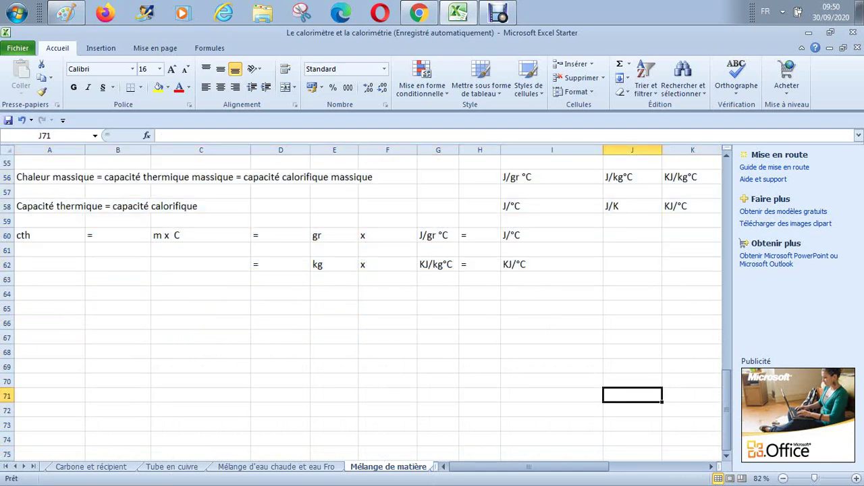
{"action": "key", "text": "Up"}
{"action": "key", "text": "Up"}
{"action": "key", "text": "Up"}
{"action": "key", "text": "Up"}
{"action": "key", "text": "Up"}
{"action": "key", "text": "Up"}
{"action": "key", "text": "Up"}
{"action": "key", "text": "Up"}
{"action": "key", "text": "Up"}
{"action": "key", "text": "Up"}
{"action": "key", "text": "Up"}
{"action": "key", "text": "Up"}
{"action": "key", "text": "Up"}
{"action": "key", "text": "Up"}
{"action": "key", "text": "Up"}
{"action": "key", "text": "Up"}
{"action": "key", "text": "Up"}
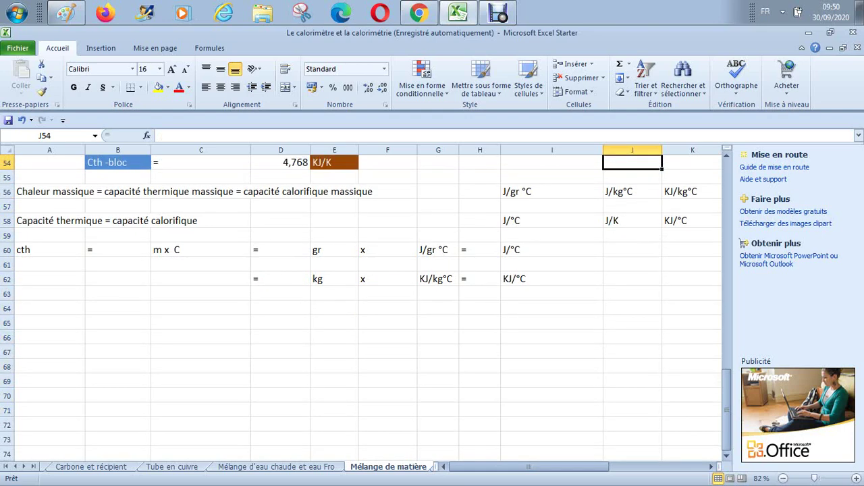
{"action": "key", "text": "Down"}
{"action": "key", "text": "Down"}
{"action": "key", "text": "Right"}
{"action": "key", "text": "Right"}
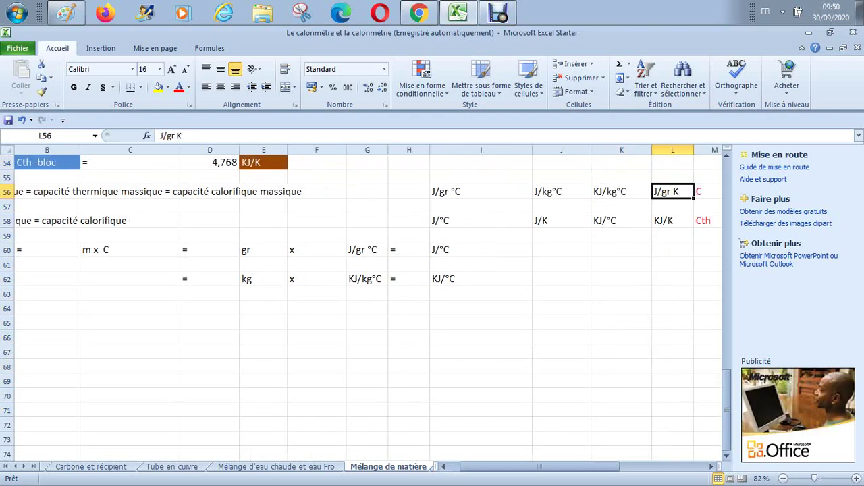
{"action": "key", "text": "Left"}
{"action": "key", "text": "Right"}
{"action": "key", "text": "Right"}
{"action": "key", "text": "Left"}
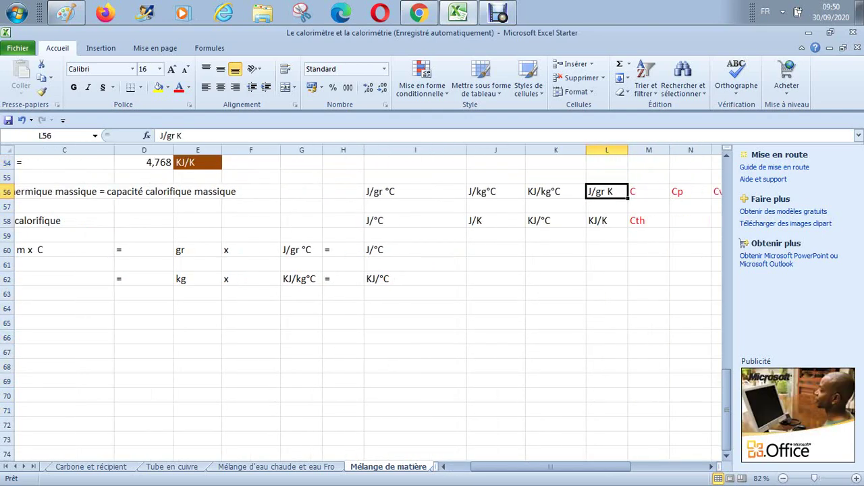
Begin a third unit equation in row 64 with an "=" sign in D64.
{"action": "left_click", "coordinate": [148, 192]}
{"action": "key", "text": "Left"}
{"action": "key", "text": "Left"}
{"action": "key", "text": "Down"}
{"action": "key", "text": "Down"}
{"action": "key", "text": "Down"}
{"action": "key", "text": "Down"}
{"action": "key", "text": "Down"}
{"action": "key", "text": "Down"}
{"action": "key", "text": "Down"}
{"action": "key", "text": "Down"}
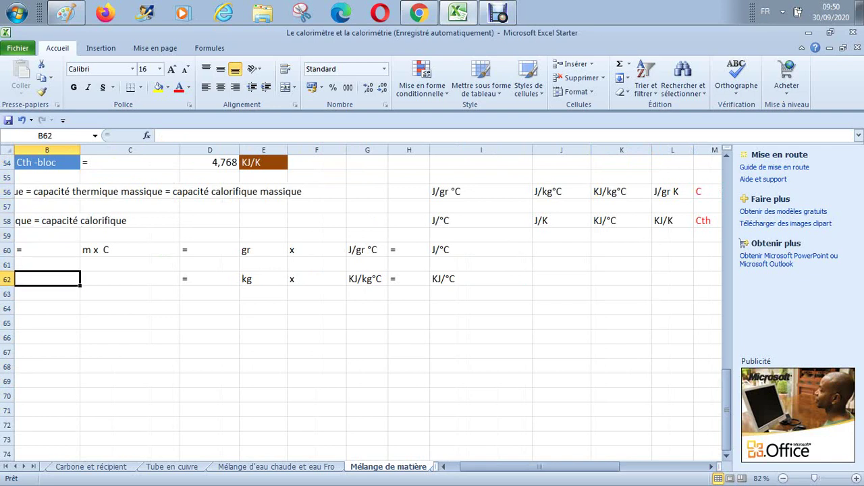
{"action": "key", "text": "Right"}
{"action": "key", "text": "Right"}
{"action": "type", "text": "="}
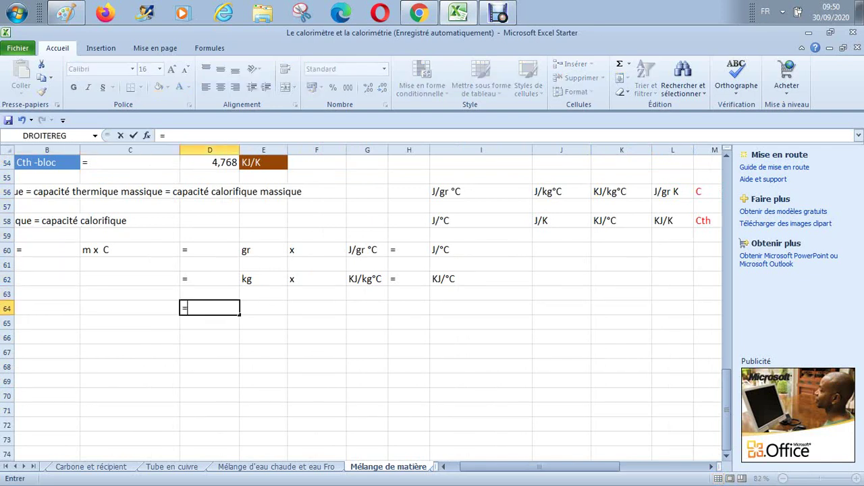
{"action": "key", "text": "Right"}
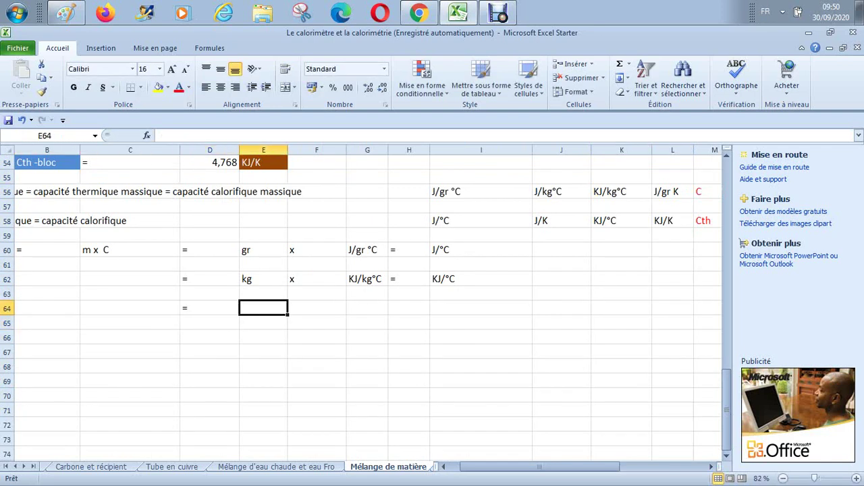
Enter the mass unit "kg" in E64 and the multiplication sign "x" in F64.
{"action": "type", "text": "kg"}
{"action": "key", "text": "Return"}
{"action": "key", "text": "Up"}
{"action": "key", "text": "Right"}
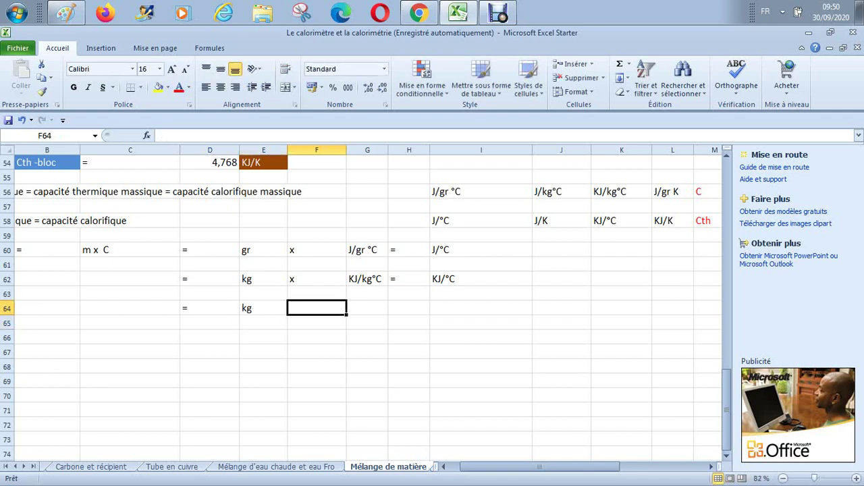
{"action": "type", "text": "x"}
{"action": "key", "text": "Return"}
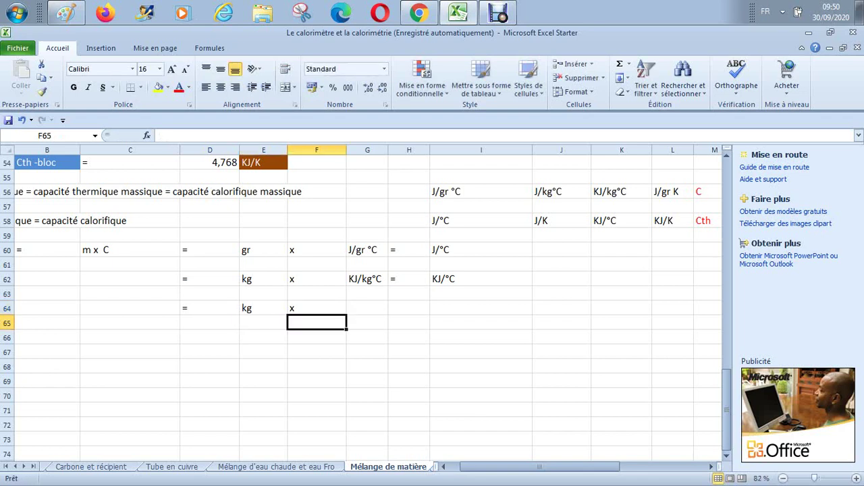
{"action": "key", "text": "Up"}
{"action": "key", "text": "Right"}
{"action": "type", "text": "="}
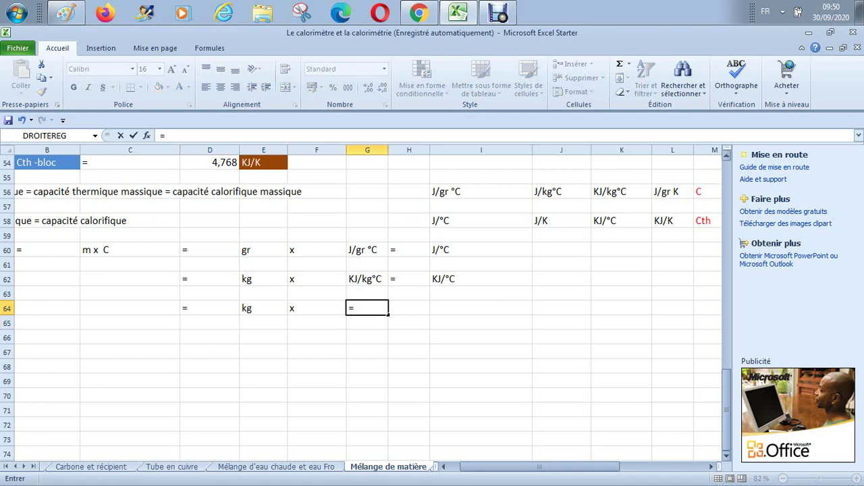
{"action": "mouse_move", "coordinate": [726, 410]}
{"action": "left_mouse_down"}
{"action": "mouse_move", "coordinate": [727, 368]}
{"action": "mouse_move", "coordinate": [727, 403]}
{"action": "left_mouse_up"}
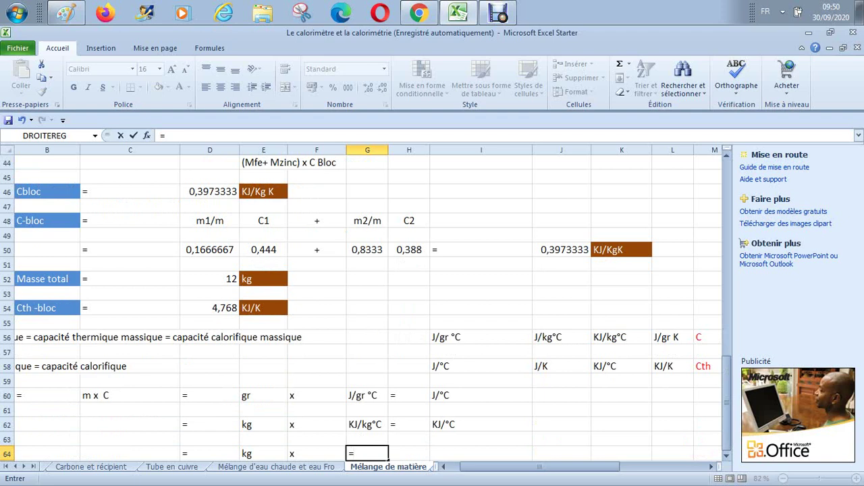
{"action": "left_click", "coordinate": [621, 337]}
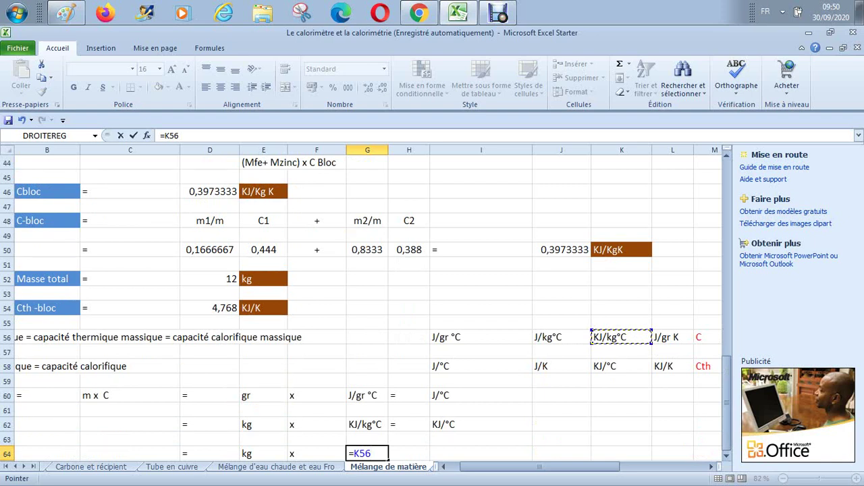
{"action": "key", "text": "Escape"}
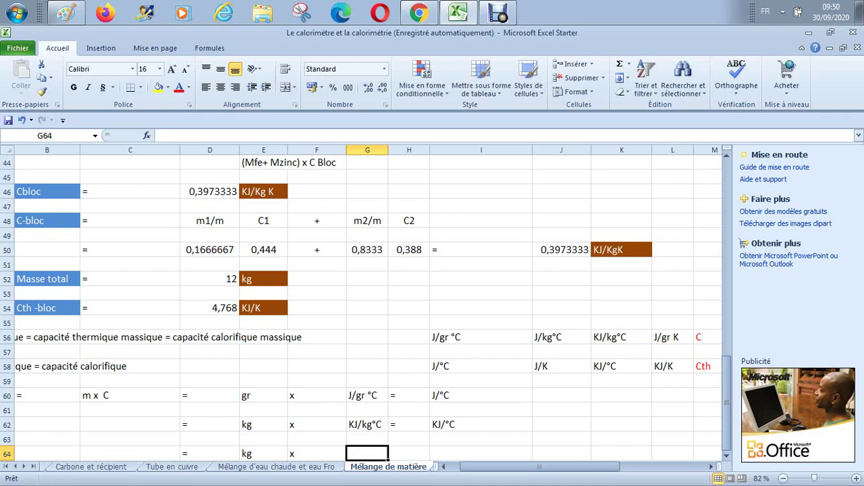
Examine the unit reference in G60 and the specific heat units and symbols listed along row 56.
{"action": "key", "text": "Up"}
{"action": "key", "text": "Up"}
{"action": "key", "text": "Up"}
{"action": "key", "text": "Up"}
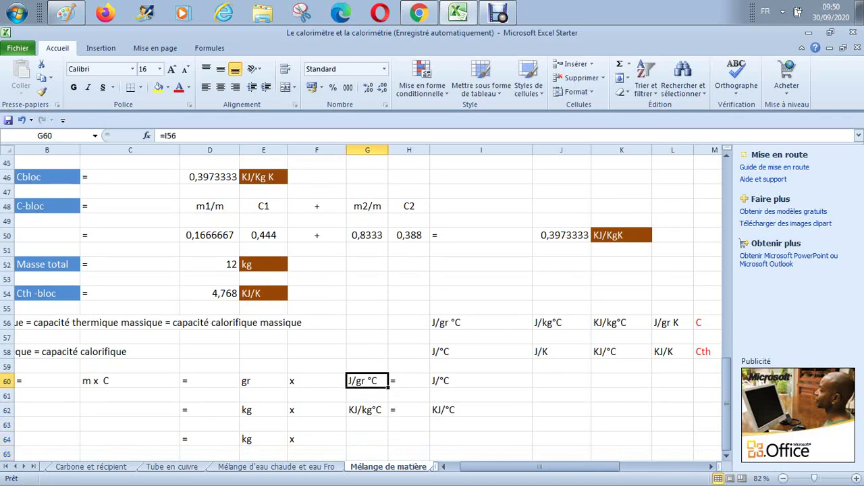
{"action": "key", "text": "Down"}
{"action": "key", "text": "Down"}
{"action": "key", "text": "Down"}
{"action": "key", "text": "Down"}
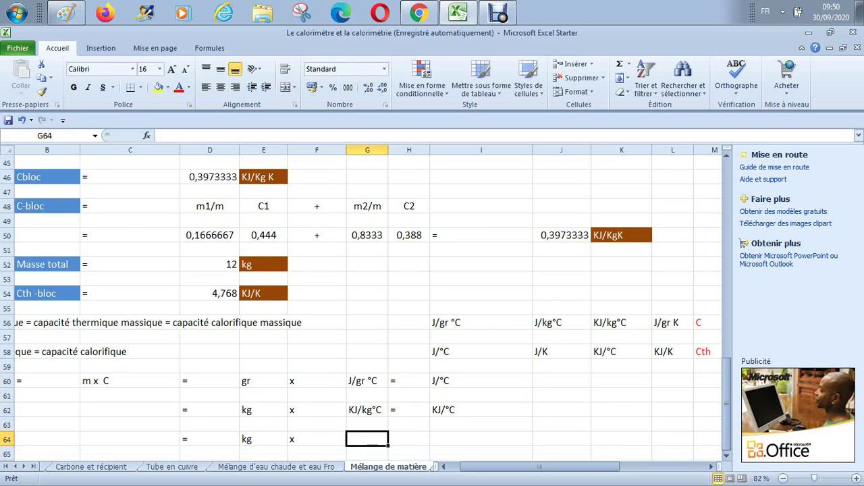
{"action": "key", "text": "Up"}
{"action": "key", "text": "Up"}
{"action": "key", "text": "Up"}
{"action": "key", "text": "Up"}
{"action": "key", "text": "Up"}
{"action": "key", "text": "Up"}
{"action": "key", "text": "Up"}
{"action": "key", "text": "Up"}
{"action": "key", "text": "Right"}
{"action": "key", "text": "Right"}
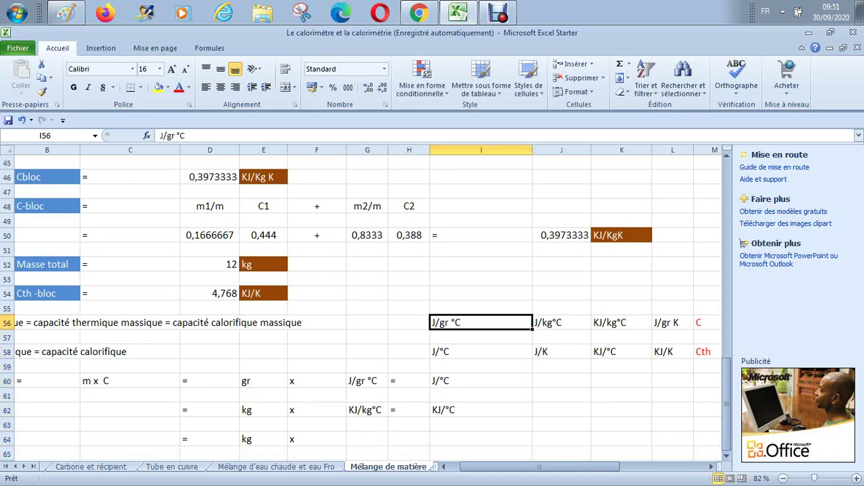
{"action": "key", "text": "Right"}
{"action": "key", "text": "Right"}
{"action": "key", "text": "Right"}
{"action": "key", "text": "Right"}
{"action": "key", "text": "Right"}
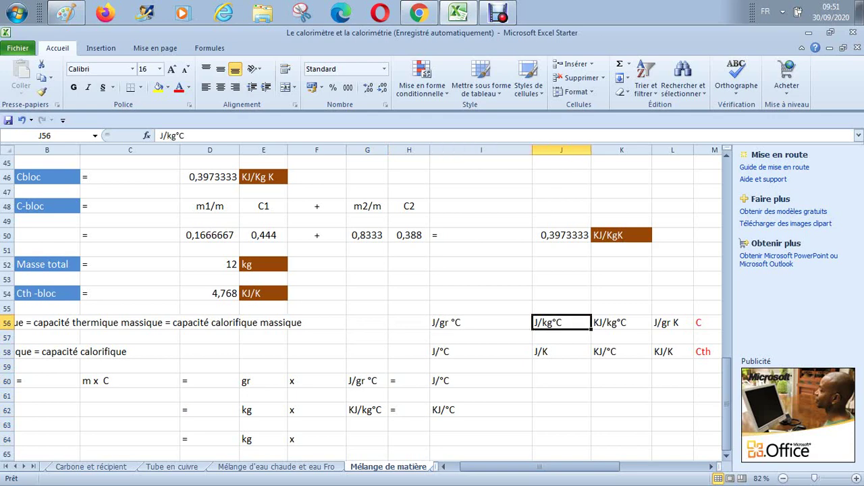
{"action": "key", "text": "Left"}
{"action": "key", "text": "Left"}
{"action": "key", "text": "Right"}
{"action": "key", "text": "Right"}
{"action": "key", "text": "Right"}
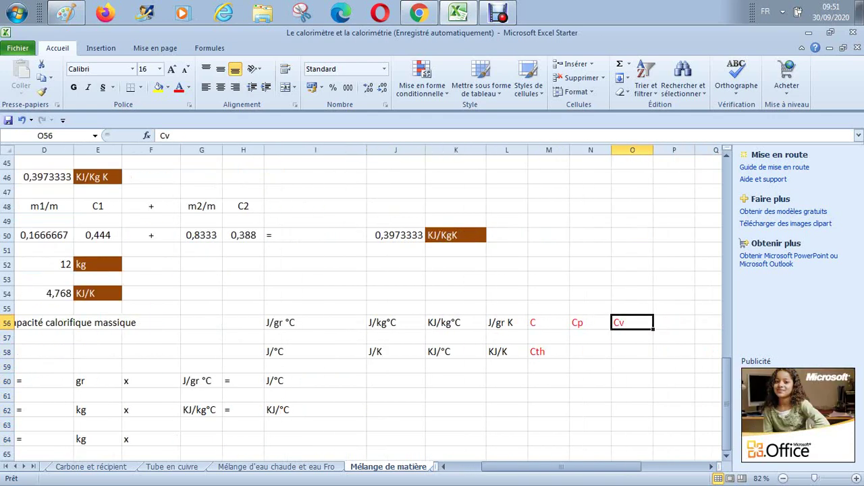
{"action": "key", "text": "Right"}
{"action": "key", "text": "Right"}
Move the red symbols C, Cp, Cv and Cth from M56:O58 one column over, starting at N56.
{"action": "key", "text": "Left"}
{"action": "key", "text": "Left"}
{"action": "key", "text": "Left"}
{"action": "key", "text": "Left"}
{"action": "key", "text": "shift+Down"}
{"action": "key", "text": "shift+Down"}
{"action": "key", "text": "shift+Right"}
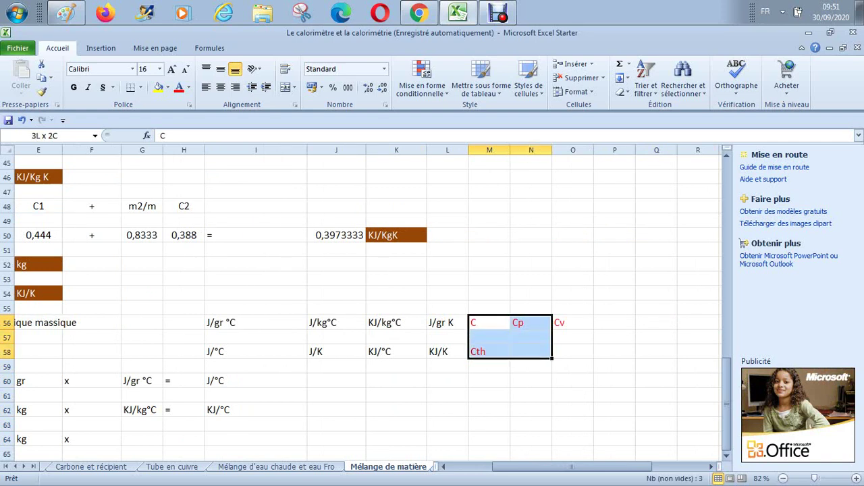
{"action": "key", "text": "shift+Right"}
{"action": "key", "text": "ctrl+c"}
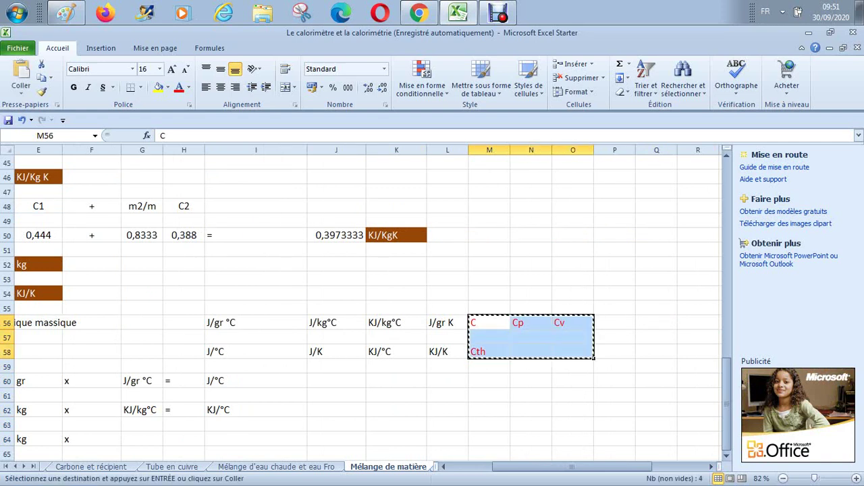
{"action": "key", "text": "Right"}
{"action": "key", "text": "Return"}
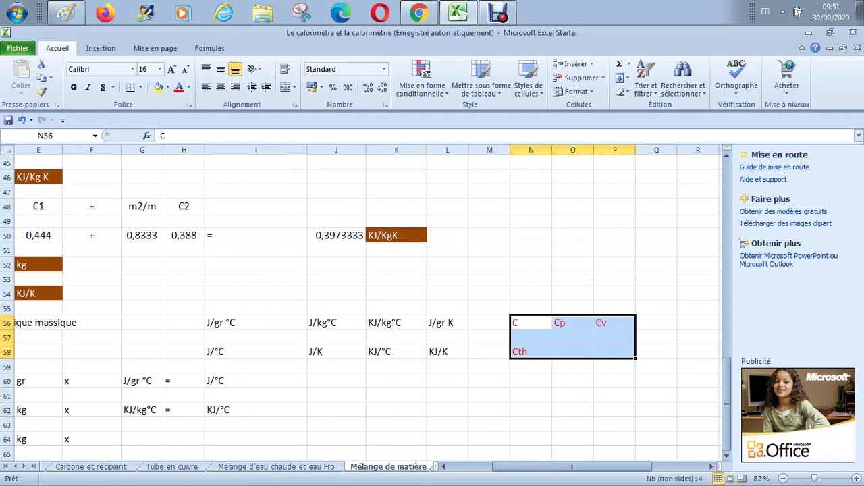
Enter the additional specific heat unit "KJ/kg K" in M56, beside J/gr K.
{"action": "left_click", "coordinate": [488, 322]}
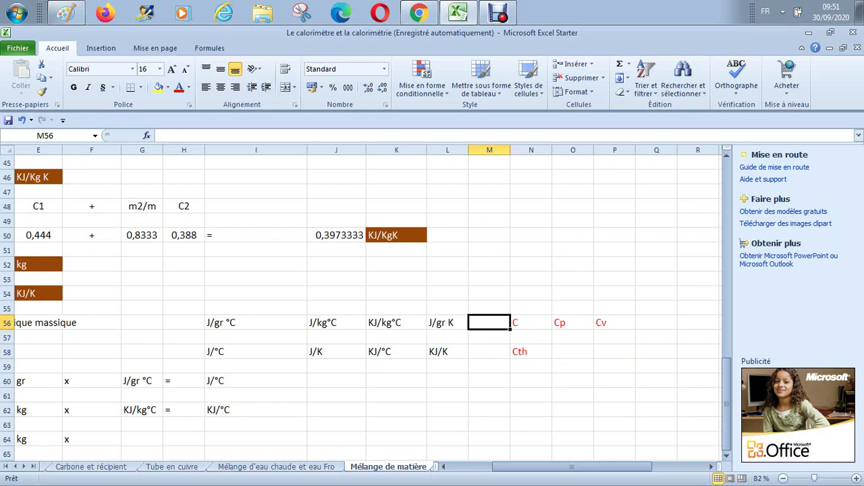
{"action": "type", "text": "KJ"}
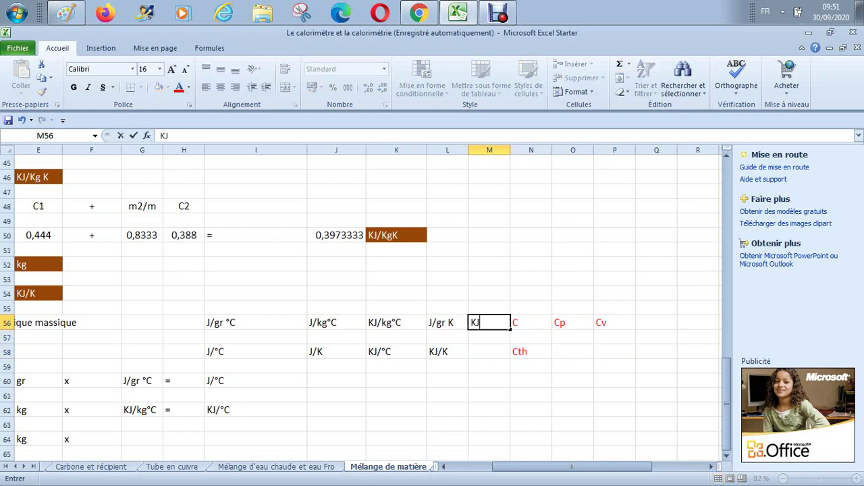
{"action": "type", "text": "/kg K"}
{"action": "key", "text": "Return"}
{"action": "key", "text": "Return"}
Fill G64 of the third unit equation with the specific heat unit by referencing it as =M56.
{"action": "key", "text": "Down"}
{"action": "key", "text": "Left"}
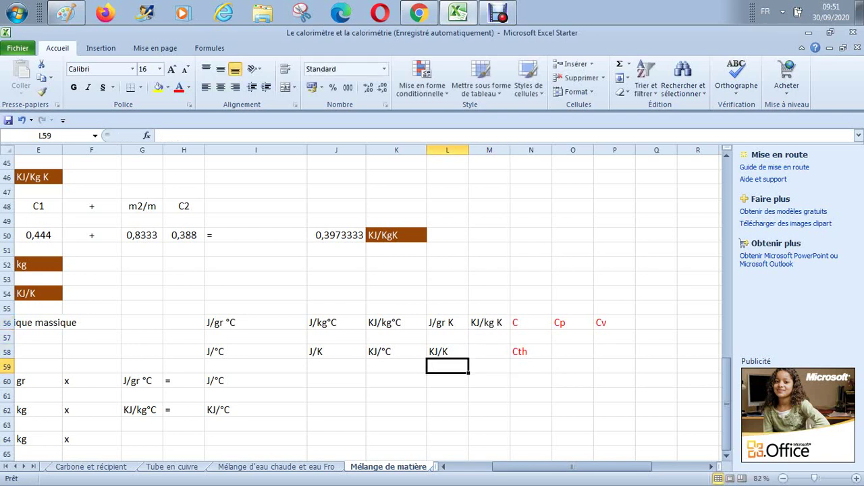
{"action": "key", "text": "Down"}
{"action": "key", "text": "Down"}
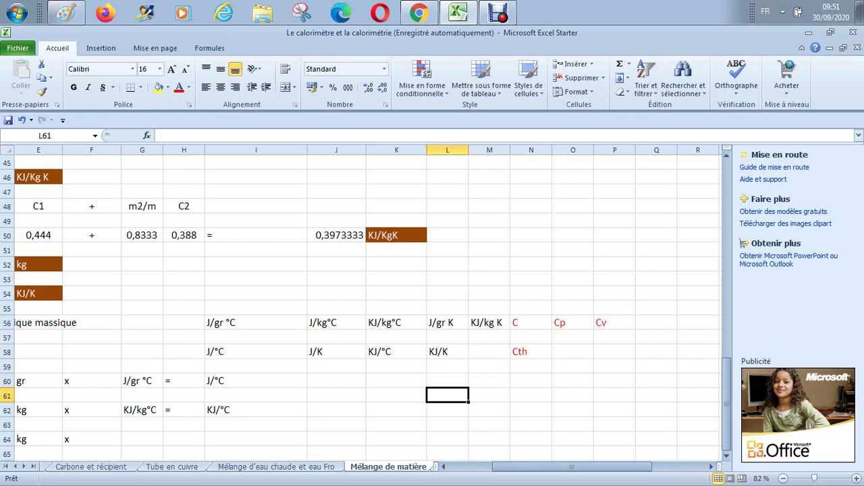
{"action": "key", "text": "Down"}
{"action": "key", "text": "Down"}
{"action": "key", "text": "Left"}
{"action": "key", "text": "Left"}
{"action": "key", "text": "Left"}
{"action": "key", "text": "Left"}
{"action": "key", "text": "Down"}
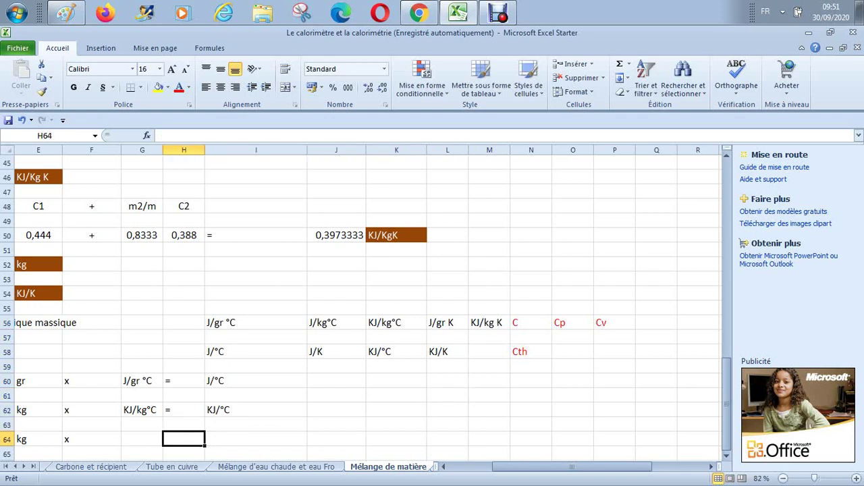
{"action": "key", "text": "Left"}
{"action": "type", "text": "="}
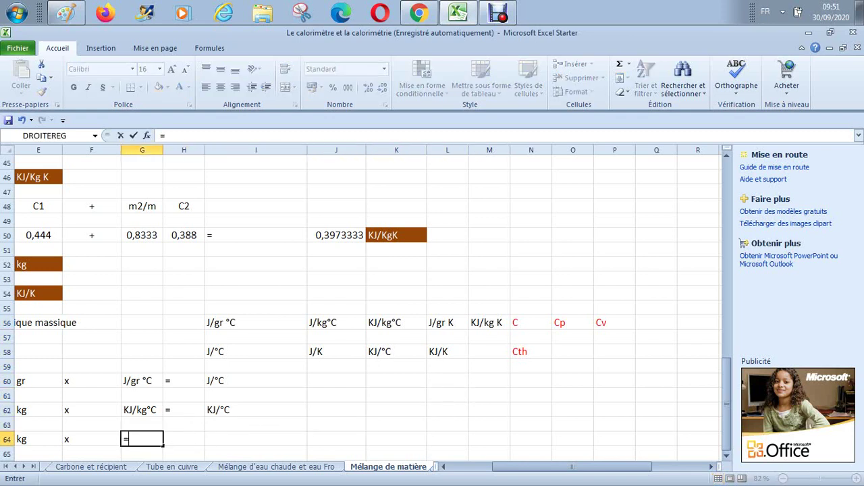
{"action": "type", "text": "M56"}
{"action": "key", "text": "Return"}
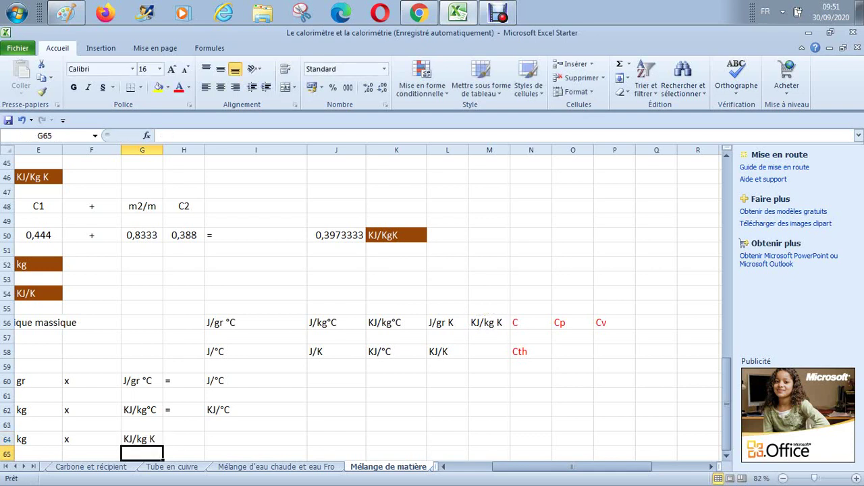
Complete the row 64 equation with an "=" sign in H64 and the resulting unit in I64 as a reference to L58.
{"action": "key", "text": "Up"}
{"action": "key", "text": "Right"}
{"action": "type", "text": "="}
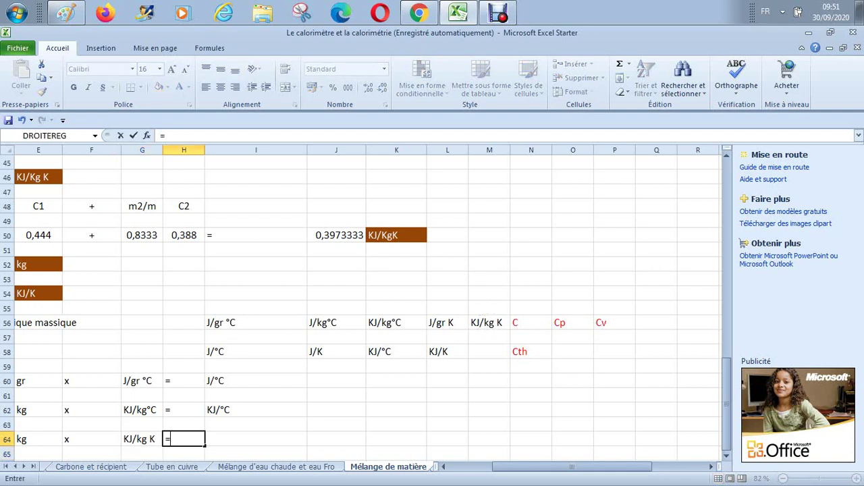
{"action": "key", "text": "Return"}
{"action": "key", "text": "Up"}
{"action": "key", "text": "Right"}
{"action": "type", "text": "="}
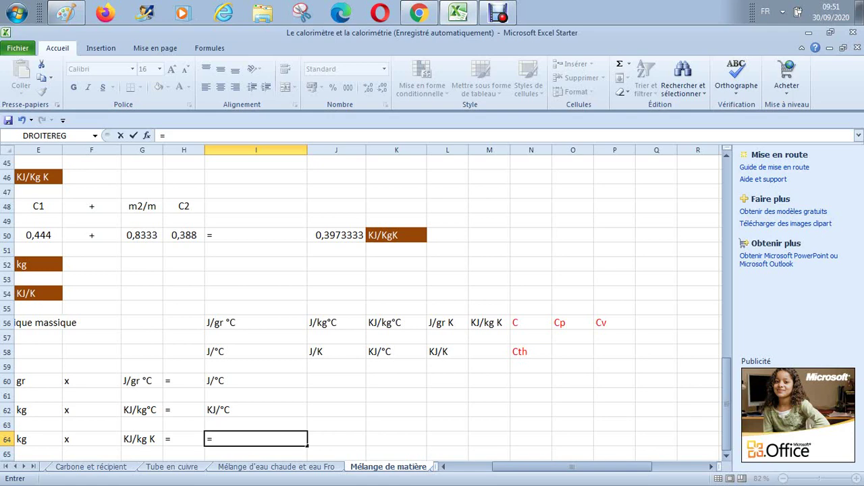
{"action": "left_click", "coordinate": [447, 351]}
{"action": "key", "text": "Return"}
Begin a fourth unit equation in row 66 with an "=" sign in D66.
{"action": "key", "text": "Left"}
{"action": "key", "text": "Left"}
{"action": "key", "text": "Left"}
{"action": "key", "text": "Left"}
{"action": "key", "text": "Left"}
{"action": "key", "text": "Left"}
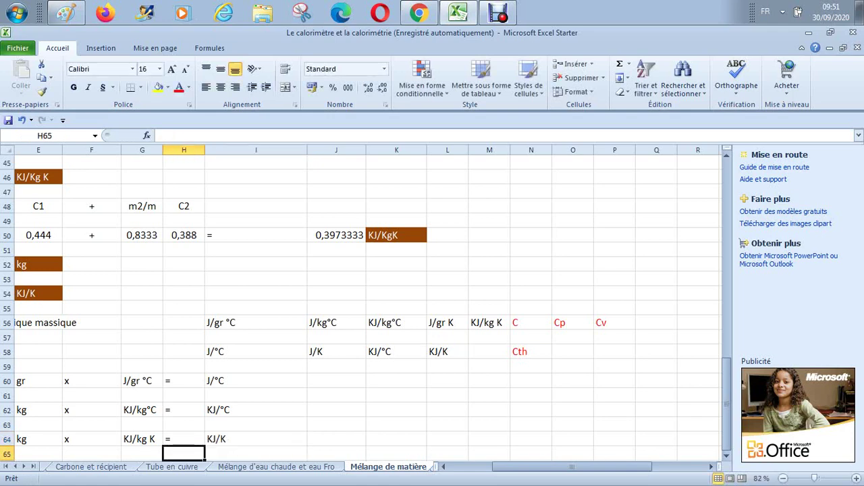
{"action": "key", "text": "Down"}
{"action": "key", "text": "Down"}
{"action": "key", "text": "Down"}
{"action": "key", "text": "Down"}
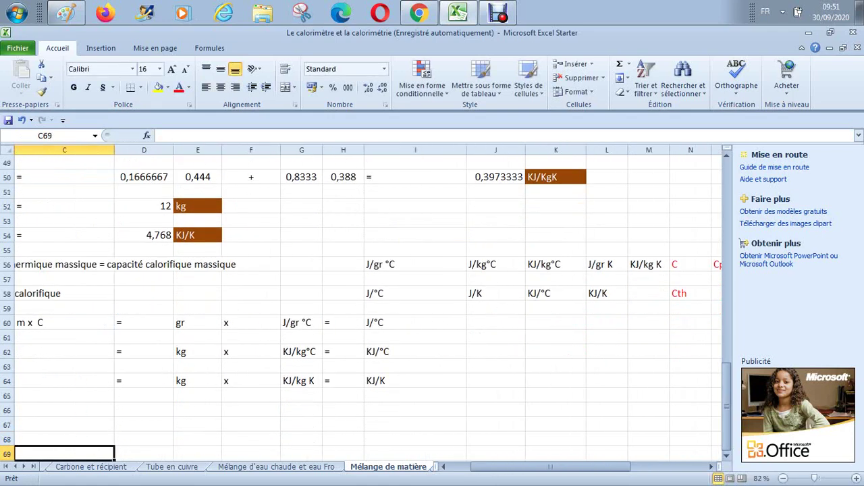
{"action": "key", "text": "Up"}
{"action": "key", "text": "Up"}
{"action": "key", "text": "Up"}
{"action": "key", "text": "Up"}
{"action": "key", "text": "Up"}
{"action": "key", "text": "Down"}
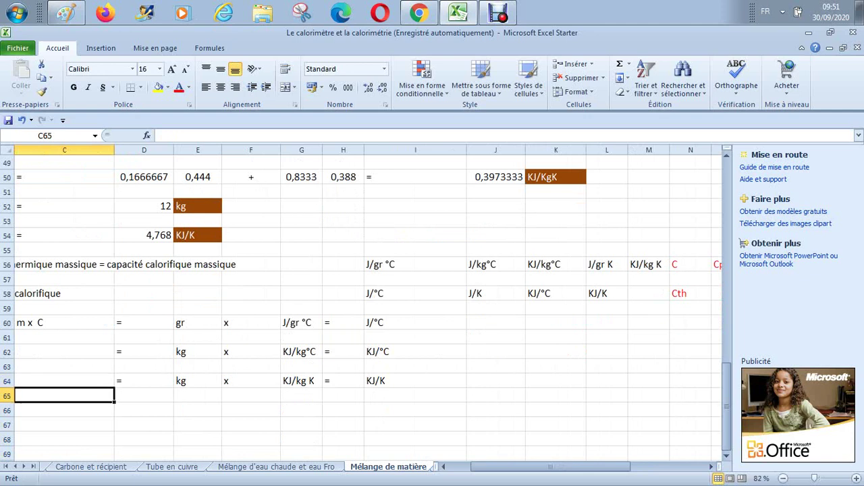
{"action": "key", "text": "Down"}
{"action": "key", "text": "Up"}
{"action": "key", "text": "Down"}
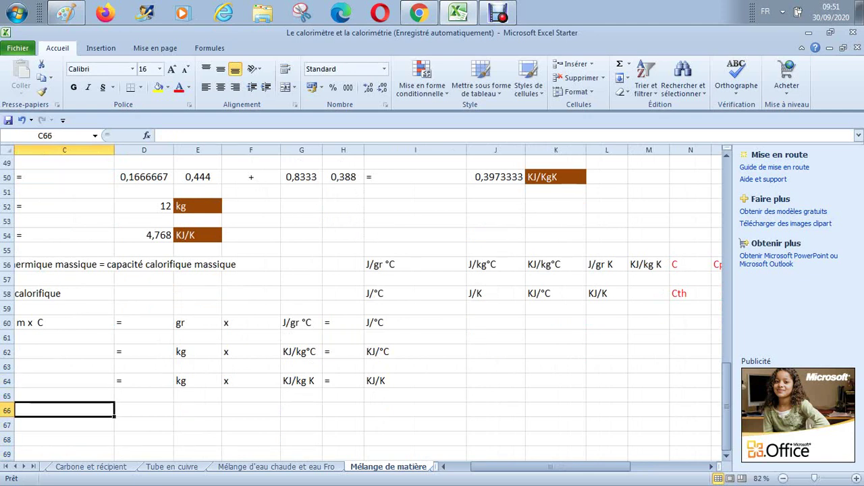
{"action": "key", "text": "Right"}
{"action": "type", "text": "="}
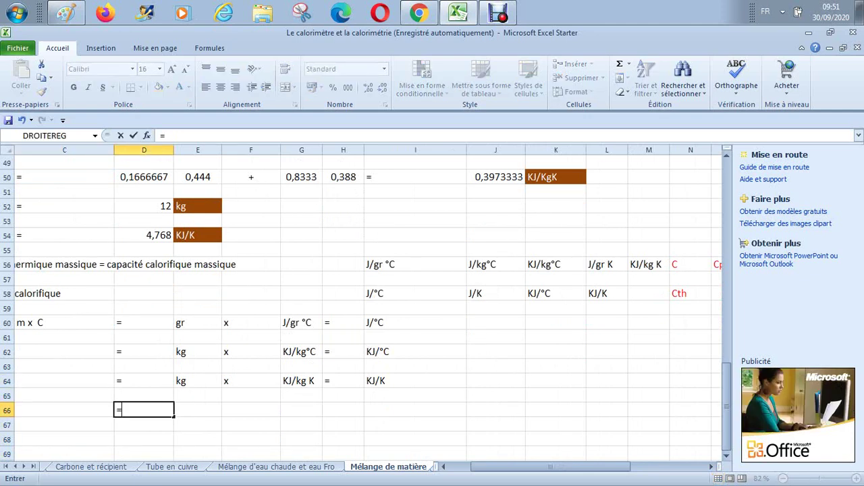
{"action": "key", "text": "Return"}
Enter the mass unit "gr" in E66 and the multiplication sign "x" in F66.
{"action": "key", "text": "Up"}
{"action": "key", "text": "Right"}
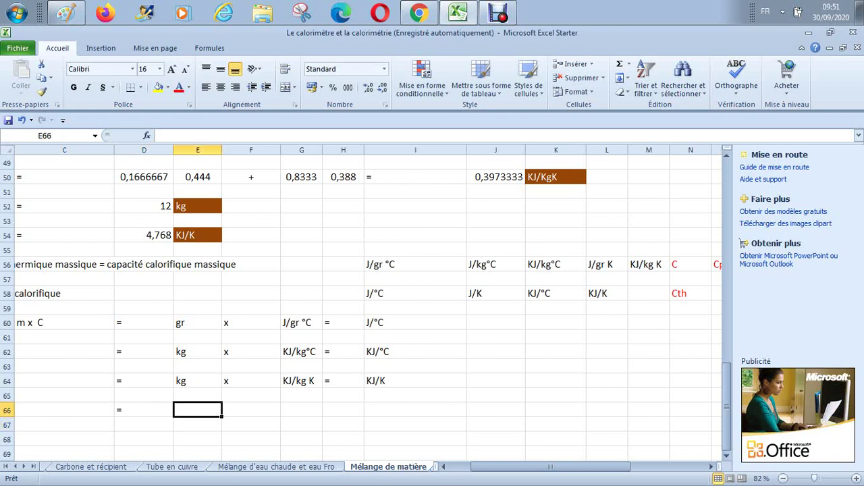
{"action": "type", "text": "gr"}
{"action": "key", "text": "Return"}
{"action": "key", "text": "Up"}
{"action": "key", "text": "Right"}
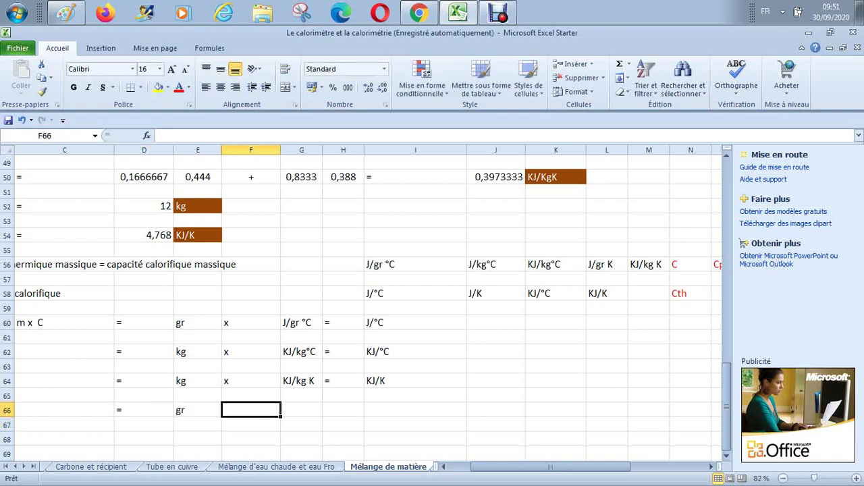
{"action": "type", "text": "x"}
{"action": "key", "text": "Return"}
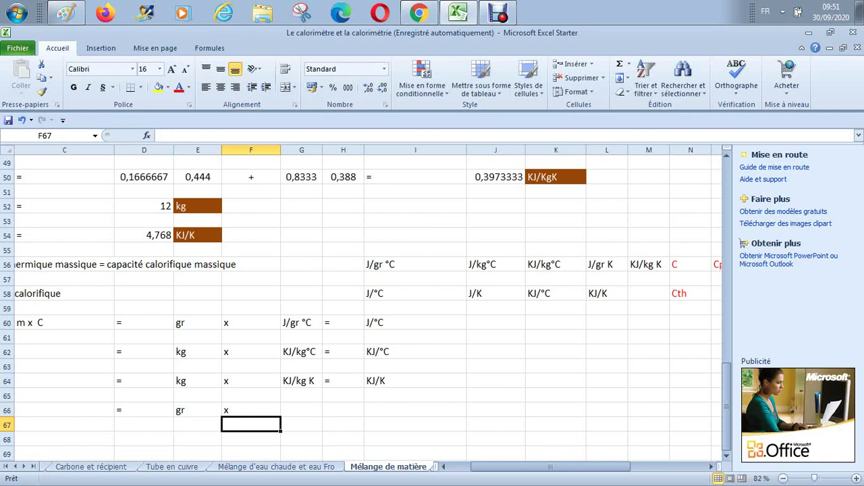
Fill G66 with the specific heat unit J/gr K by referencing L56.
{"action": "key", "text": "Up"}
{"action": "key", "text": "Right"}
{"action": "type", "text": "="}
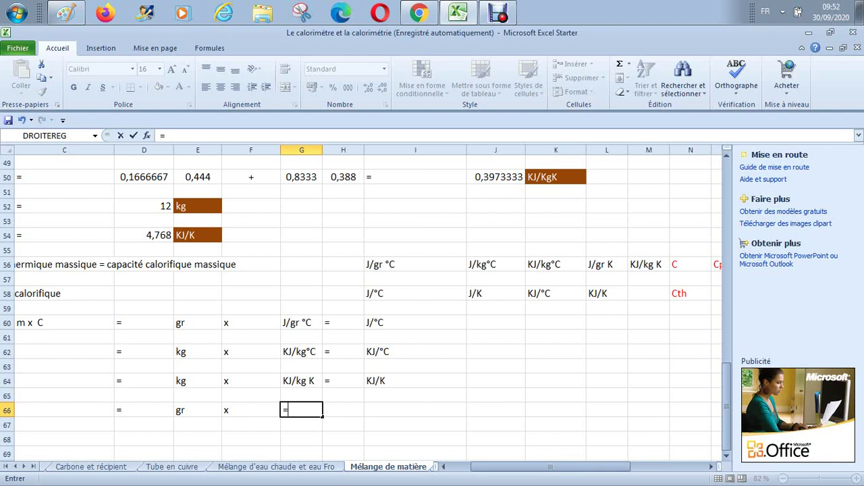
{"action": "left_click", "coordinate": [606, 264]}
{"action": "key", "text": "Return"}
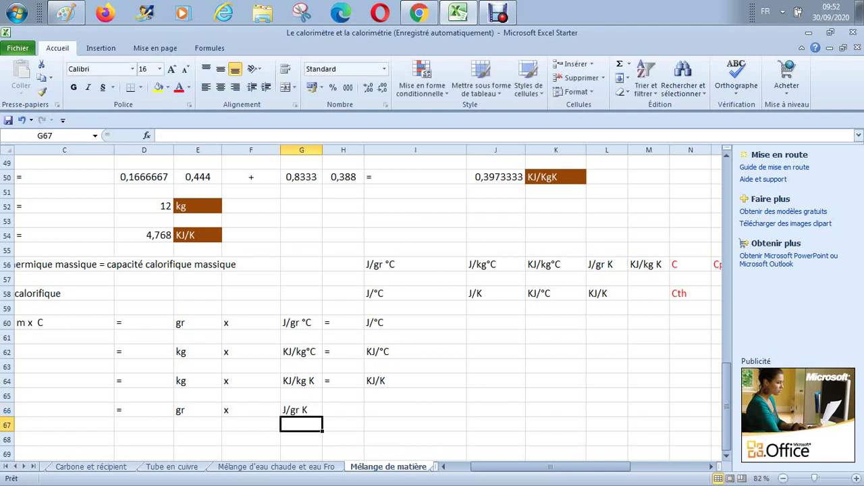
Complete the row 66 equation with an "=" sign in H66 and the resulting unit in I66 as =J58.
{"action": "key", "text": "Up"}
{"action": "key", "text": "Right"}
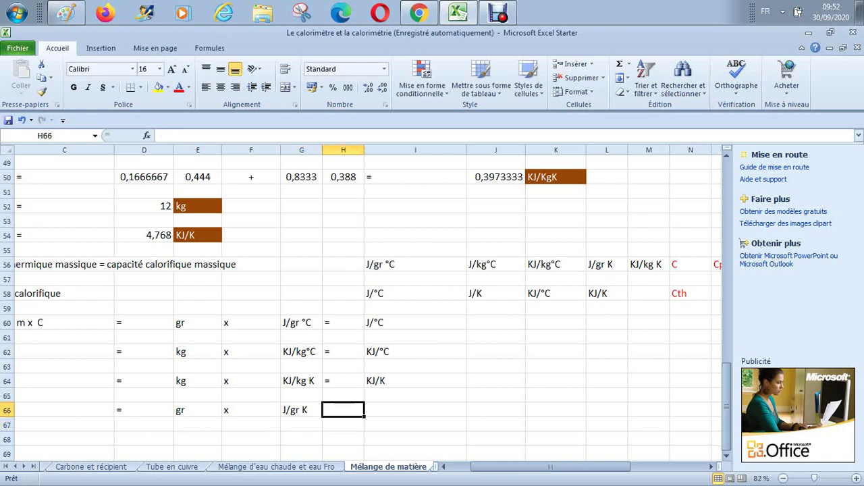
{"action": "type", "text": "="}
{"action": "key", "text": "Return"}
{"action": "key", "text": "Up"}
{"action": "key", "text": "Right"}
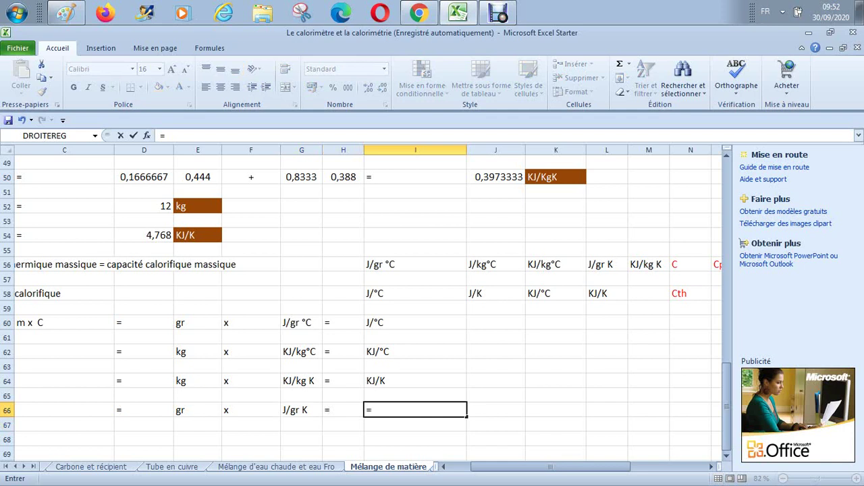
{"action": "left_click", "coordinate": [495, 293]}
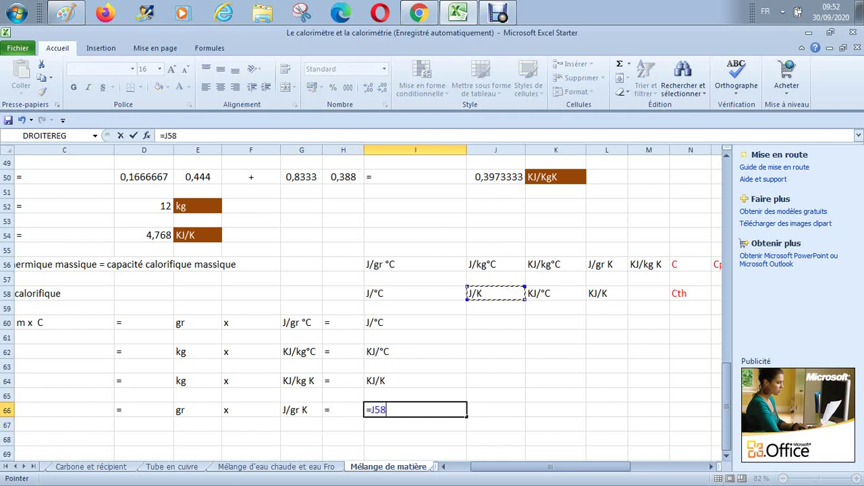
{"action": "key", "text": "Return"}
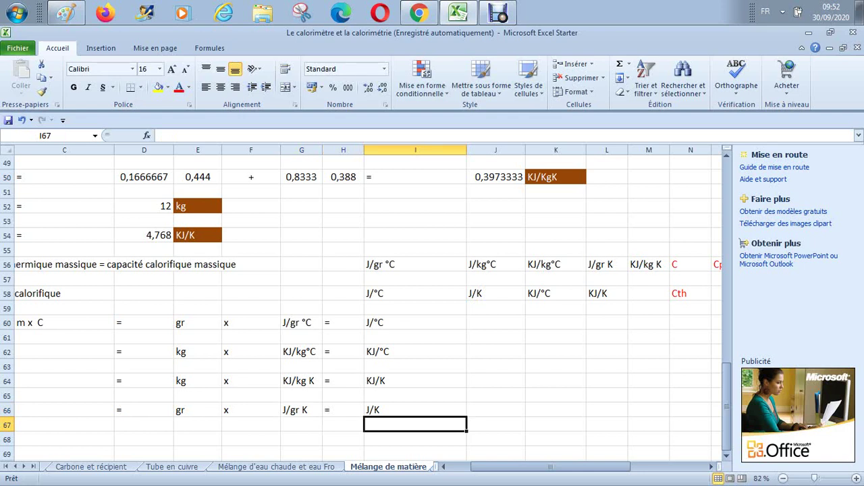
Center the contents of the unit equations in E60:I66.
{"action": "left_click_drag", "start_coordinate": [197, 323], "coordinate": [415, 409]}
{"action": "left_click", "coordinate": [220, 87]}
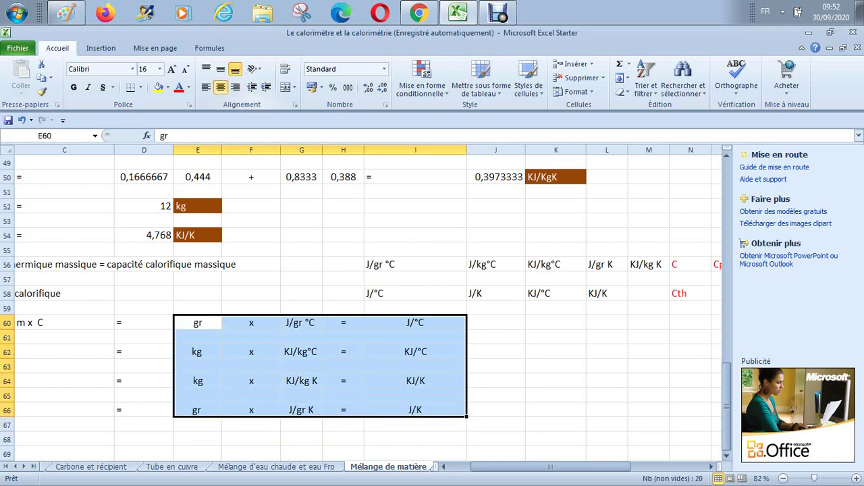
{"action": "left_click", "coordinate": [495, 337]}
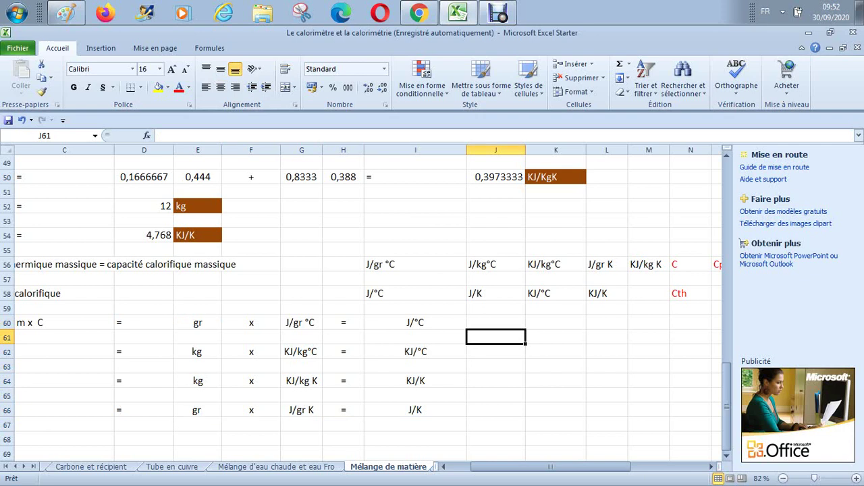
Review the row 60 thermal capacity equation term by term, from the mass unit to the resulting unit and back to cth.
{"action": "left_click", "coordinate": [301, 322]}
{"action": "left_click", "coordinate": [197, 322]}
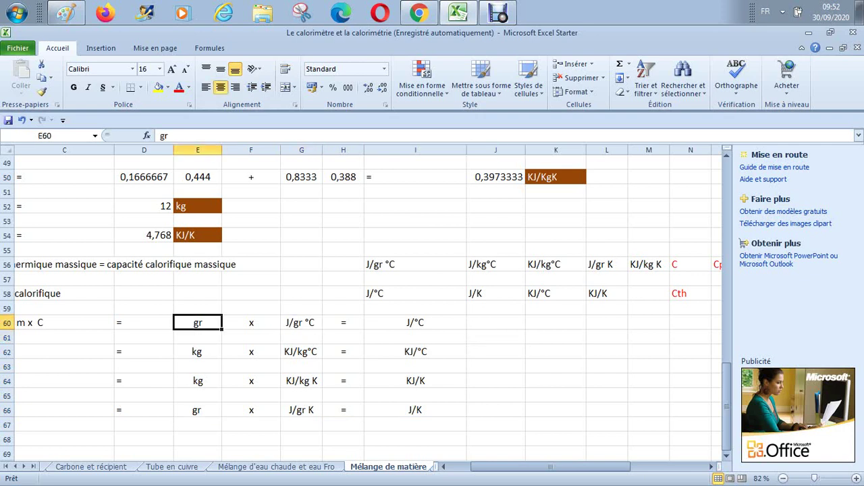
{"action": "key", "text": "Right"}
{"action": "key", "text": "Right"}
{"action": "key", "text": "Left"}
{"action": "key", "text": "Left"}
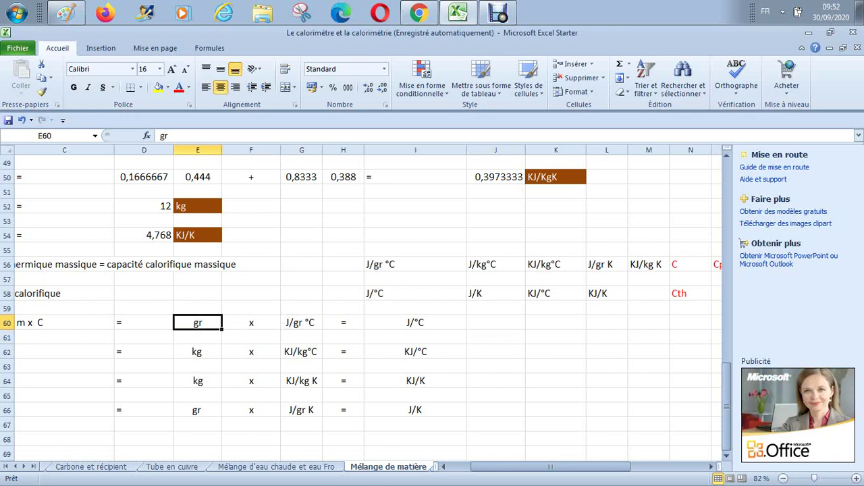
{"action": "key", "text": "Right"}
{"action": "key", "text": "Right"}
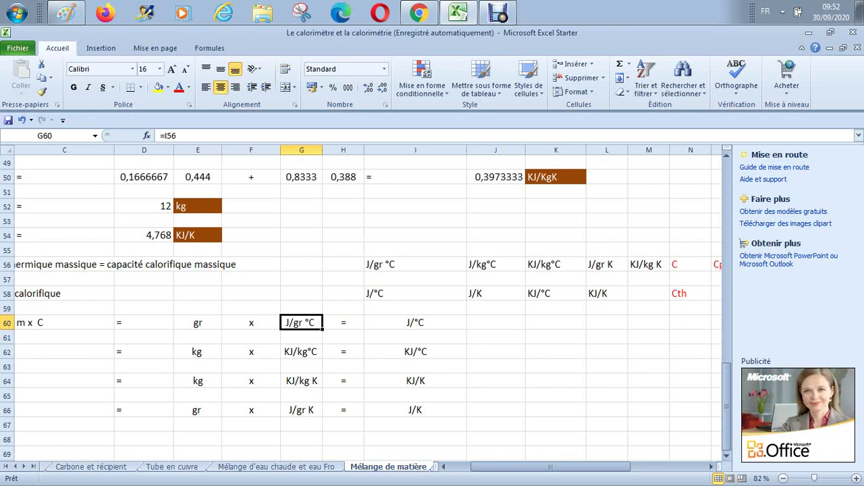
{"action": "key", "text": "Right"}
{"action": "key", "text": "Right"}
{"action": "key", "text": "Right"}
{"action": "key", "text": "Left"}
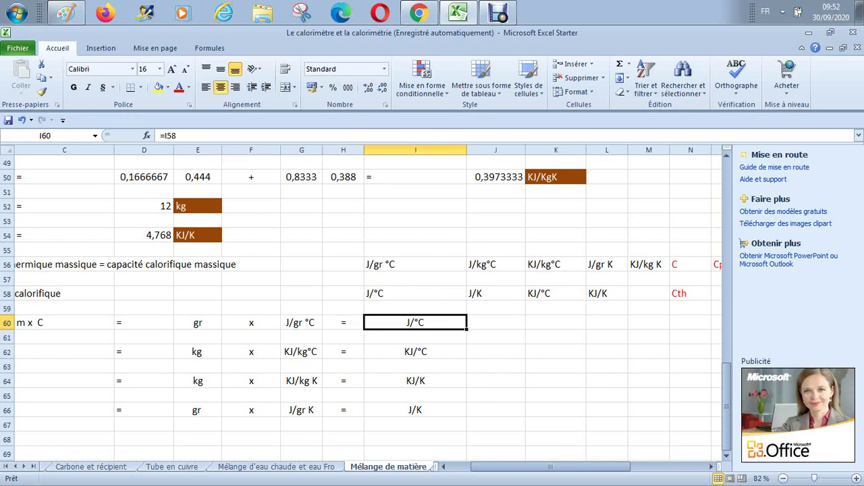
{"action": "key", "text": "Left"}
{"action": "key", "text": "Left"}
{"action": "key", "text": "Left"}
{"action": "key", "text": "Left"}
{"action": "key", "text": "Left"}
{"action": "key", "text": "Left"}
{"action": "key", "text": "Left"}
{"action": "key", "text": "Left"}
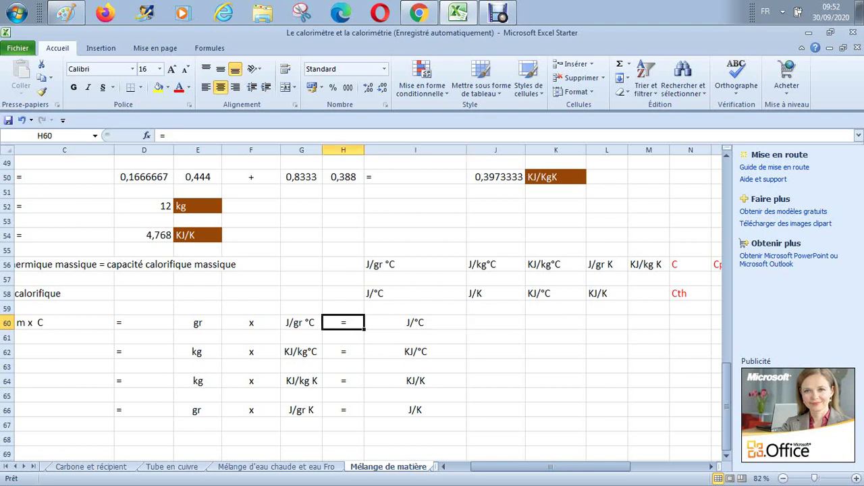
{"action": "key", "text": "Right"}
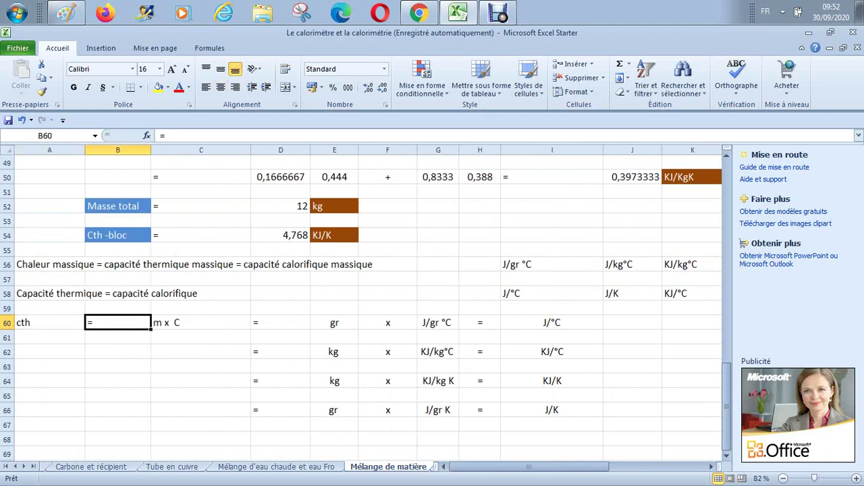
Fill C62 with the expression m x C by referencing C60.
{"action": "key", "text": "Down"}
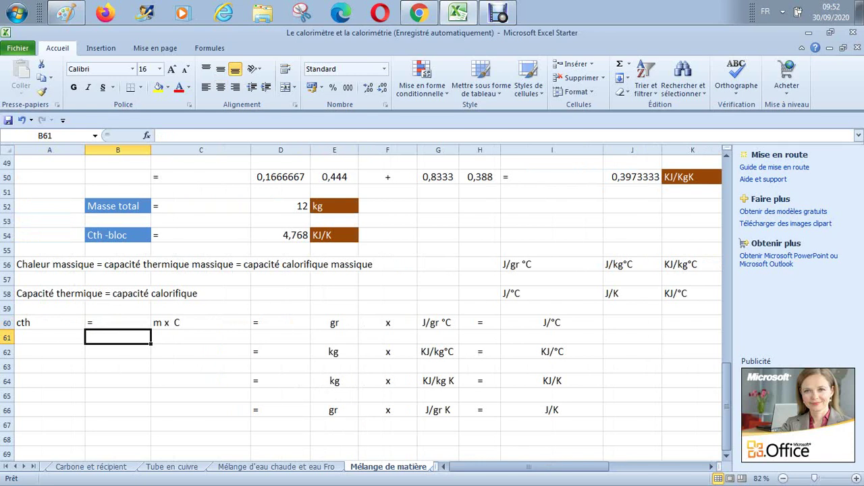
{"action": "left_click", "coordinate": [200, 351]}
{"action": "type", "text": "="}
{"action": "left_click", "coordinate": [200, 322]}
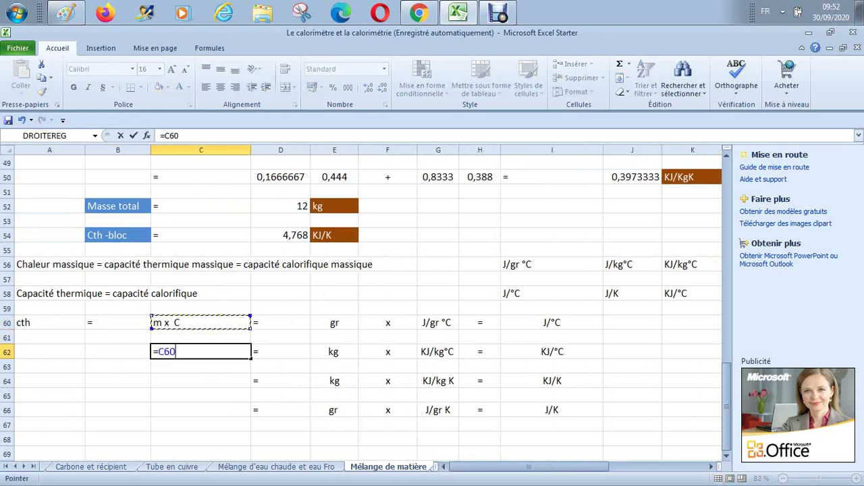
{"action": "key", "text": "Return"}
Repeat the m x C expression in C64 as =C62 and in C66 as =C64.
{"action": "key", "text": "Down"}
{"action": "key", "text": "Down"}
{"action": "key", "text": "Up"}
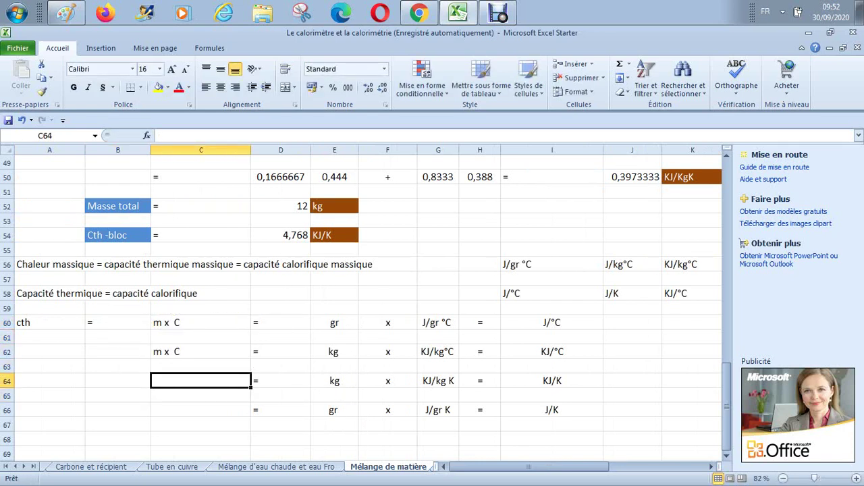
{"action": "type", "text": "="}
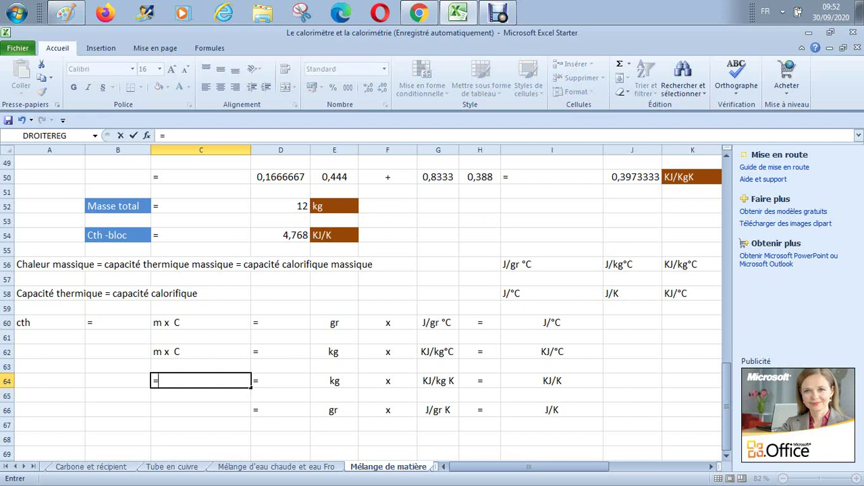
{"action": "left_click", "coordinate": [200, 351]}
{"action": "key", "text": "Return"}
{"action": "key", "text": "Down"}
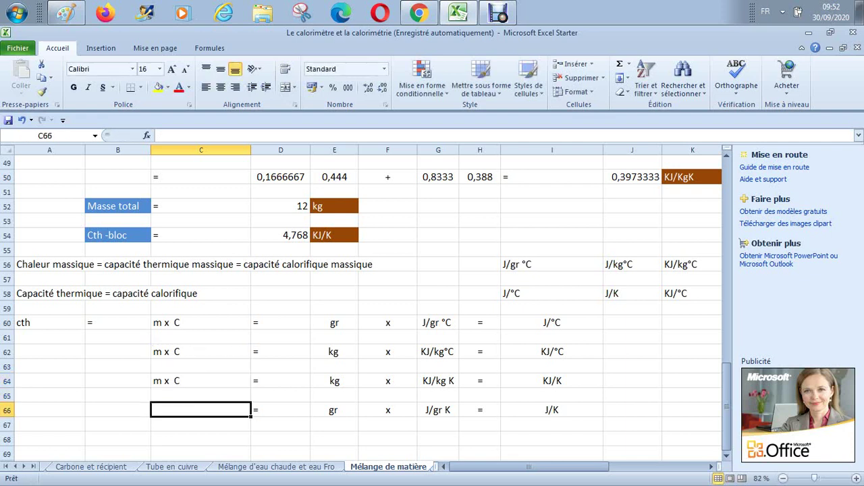
{"action": "type", "text": "="}
{"action": "key", "text": "Up"}
{"action": "key", "text": "Up"}
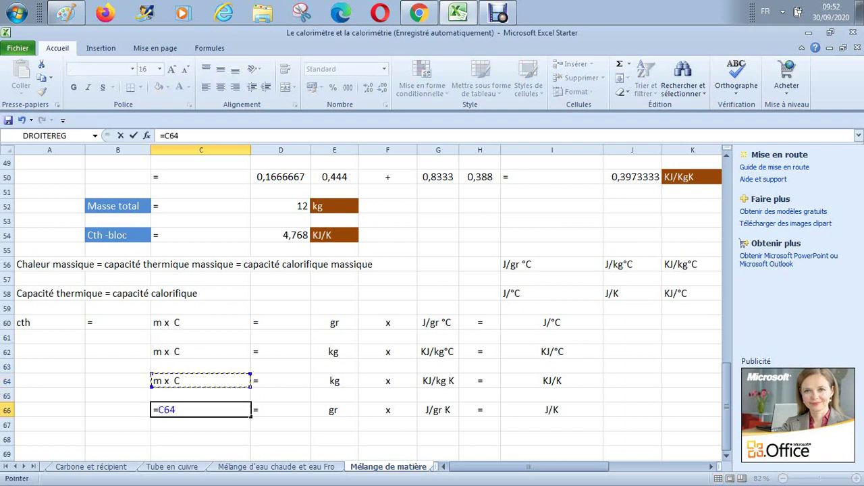
{"action": "key", "text": "Return"}
Enter an "=" sign in B62, B64 and B66 ahead of the m x C expressions.
{"action": "key", "text": "Up"}
{"action": "key", "text": "Up"}
{"action": "key", "text": "Up"}
{"action": "key", "text": "Up"}
{"action": "key", "text": "Up"}
{"action": "key", "text": "Left"}
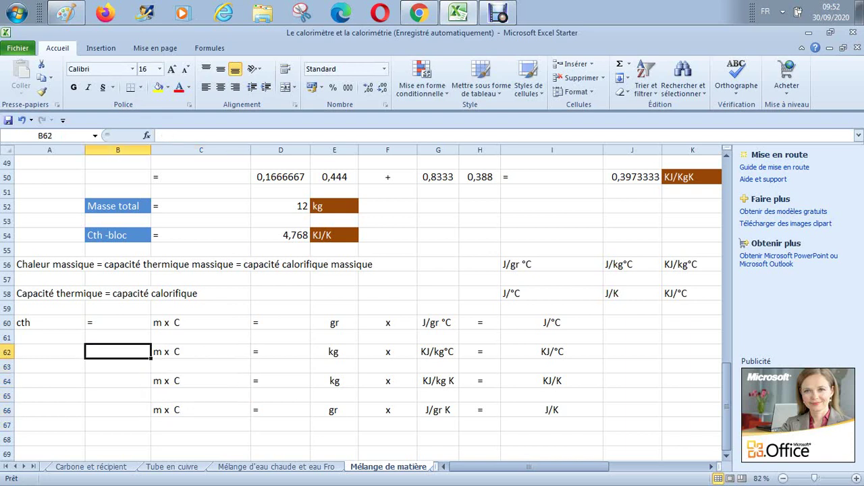
{"action": "type", "text": "="}
{"action": "key", "text": "Return"}
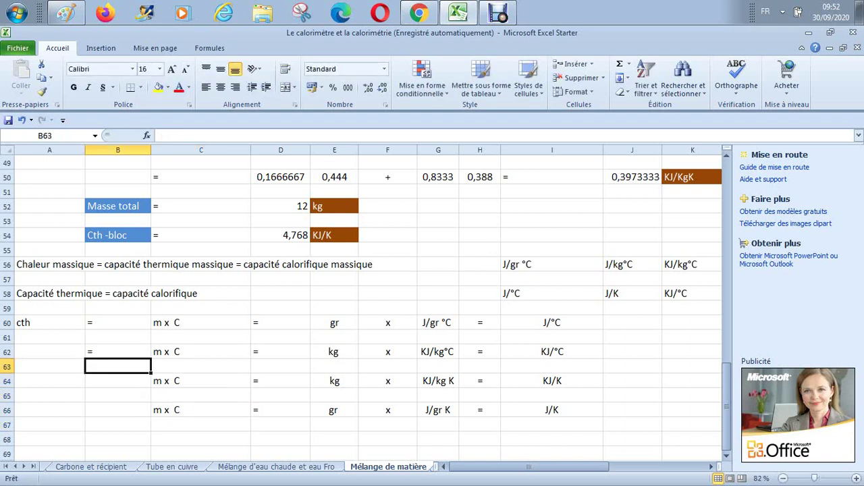
{"action": "key", "text": "Down"}
{"action": "type", "text": "="}
{"action": "key", "text": "Return"}
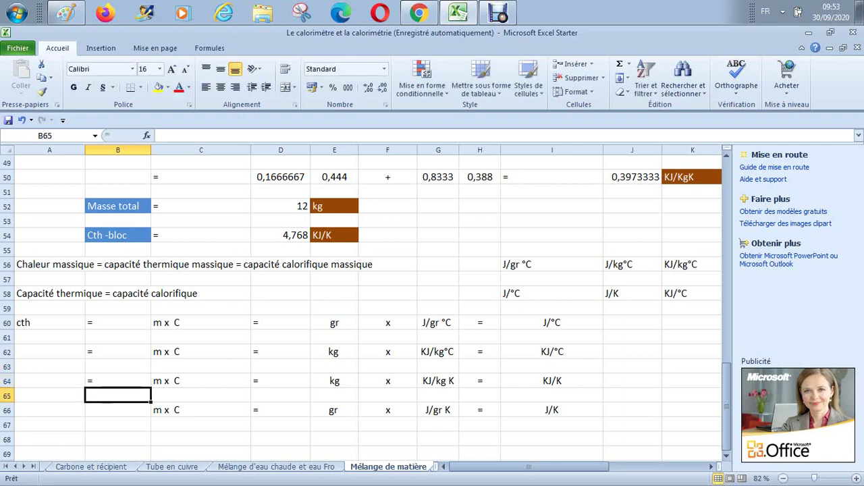
{"action": "key", "text": "Down"}
{"action": "type", "text": "="}
{"action": "key", "text": "Return"}
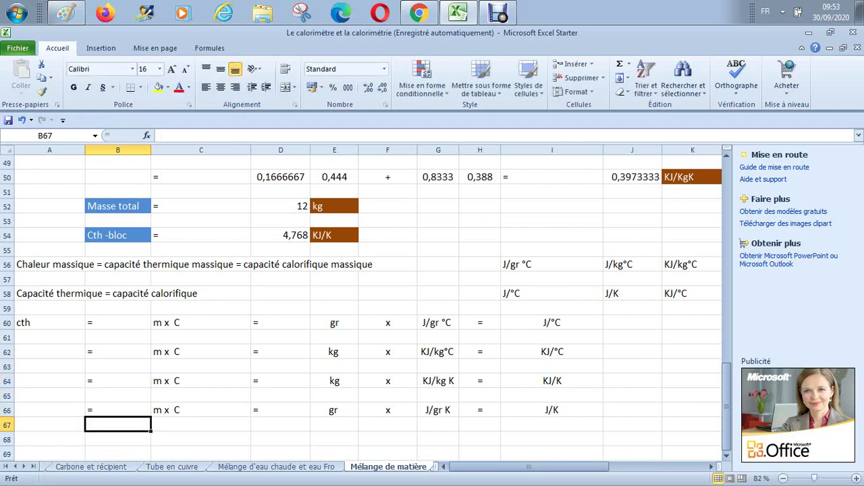
Enter the label "cth" in A62, A64 and A66 to start each unit equation.
{"action": "key", "text": "Left"}
{"action": "key", "text": "Up"}
{"action": "key", "text": "Up"}
{"action": "key", "text": "Up"}
{"action": "key", "text": "Up"}
{"action": "key", "text": "Up"}
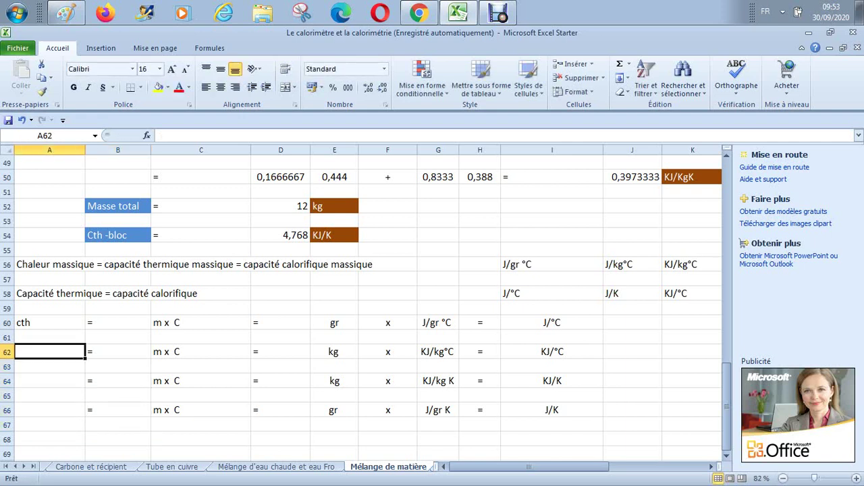
{"action": "type", "text": "cth"}
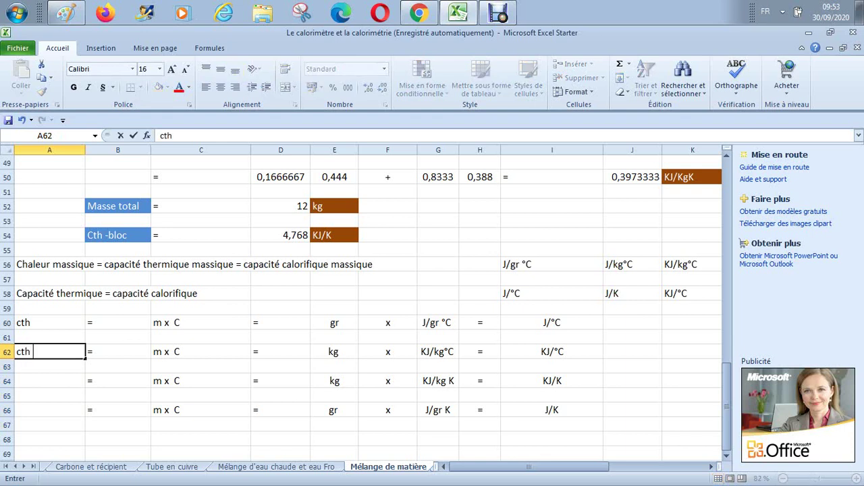
{"action": "key", "text": "Return"}
{"action": "key", "text": "Down"}
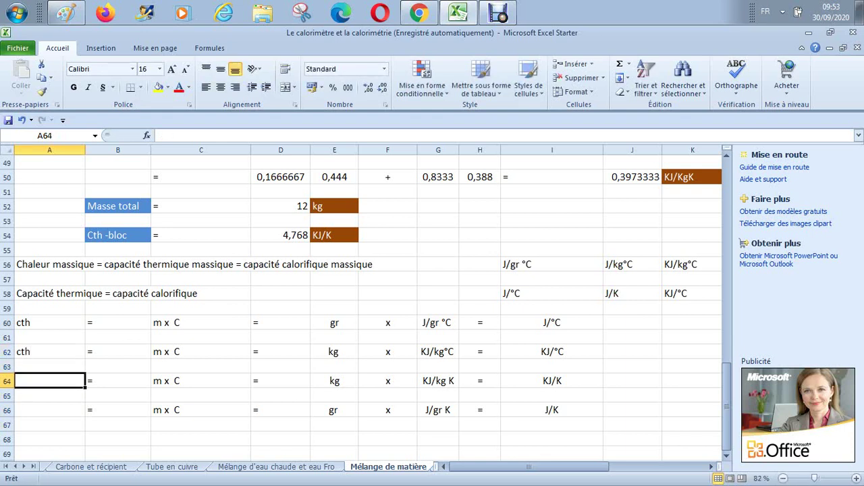
{"action": "type", "text": "cth"}
{"action": "key", "text": "Return"}
{"action": "key", "text": "Down"}
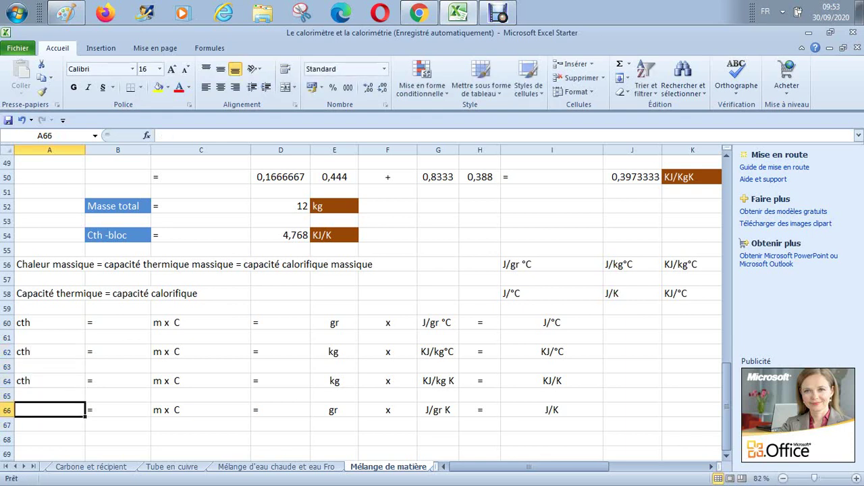
{"action": "type", "text": "cth"}
{"action": "key", "text": "Up"}
Insert "thermique" into the sheet title in D2 to read "Capacité thermique totale d'un mélange de deux corps".
{"action": "key", "text": "Up"}
{"action": "key", "text": "Up"}
{"action": "key", "text": "Up"}
{"action": "key", "text": "Up"}
{"action": "key", "text": "Up"}
{"action": "key", "text": "Up"}
{"action": "key", "text": "Up"}
{"action": "key", "text": "Up"}
{"action": "key", "text": "Up"}
{"action": "key", "text": "Up"}
{"action": "key", "text": "Up"}
{"action": "key", "text": "Up"}
{"action": "key", "text": "Up"}
{"action": "key", "text": "Up"}
{"action": "key", "text": "Up"}
{"action": "key", "text": "Up"}
{"action": "key", "text": "Up"}
{"action": "key", "text": "Up"}
{"action": "key", "text": "Up"}
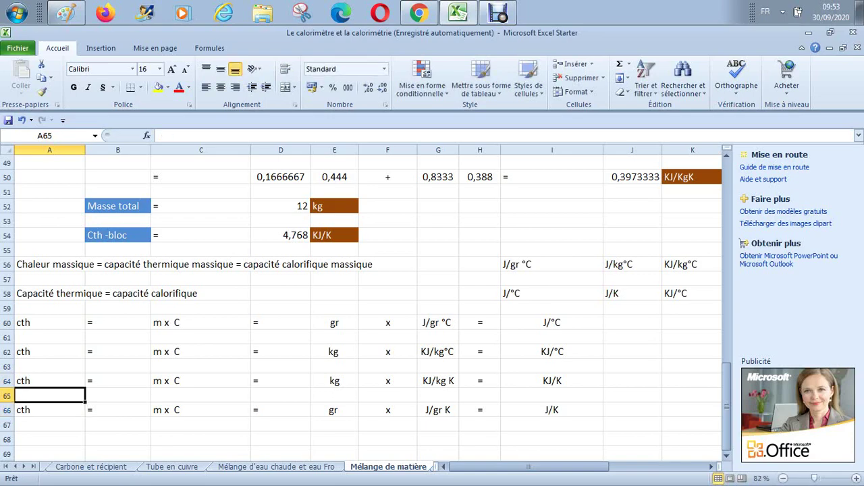
{"action": "key", "text": "Up"}
{"action": "key", "text": "Up"}
{"action": "key", "text": "Up"}
{"action": "key", "text": "Up"}
{"action": "key", "text": "Up"}
{"action": "key", "text": "Up"}
{"action": "key", "text": "Up"}
{"action": "key", "text": "Up"}
{"action": "key", "text": "Up"}
{"action": "key", "text": "Up"}
{"action": "key", "text": "Up"}
{"action": "key", "text": "Up"}
{"action": "key", "text": "Up"}
{"action": "key", "text": "Up"}
{"action": "key", "text": "Up"}
{"action": "key", "text": "Up"}
{"action": "key", "text": "Up"}
{"action": "key", "text": "Up"}
{"action": "key", "text": "Up"}
{"action": "key", "text": "Up"}
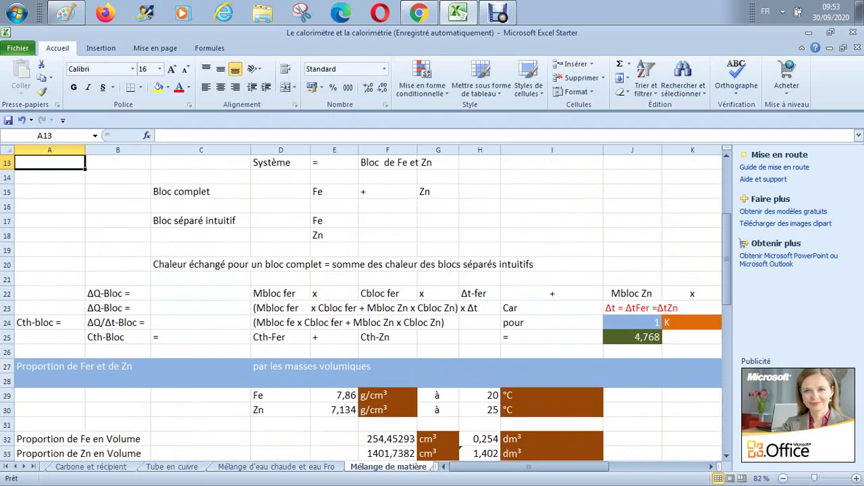
{"action": "key", "text": "Down"}
{"action": "key", "text": "Down"}
{"action": "key", "text": "Up"}
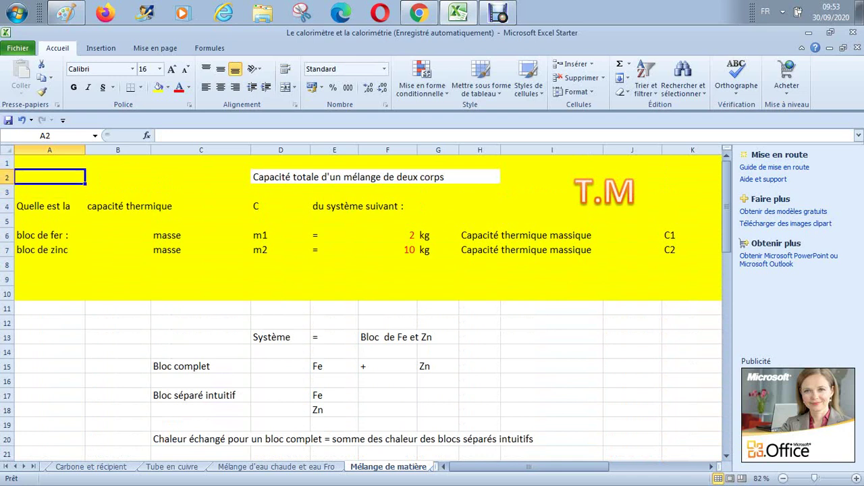
{"action": "key", "text": "Right"}
{"action": "key", "text": "Right"}
{"action": "key", "text": "Right"}
{"action": "key", "text": "Right"}
{"action": "key", "text": "Right"}
{"action": "key", "text": "Right"}
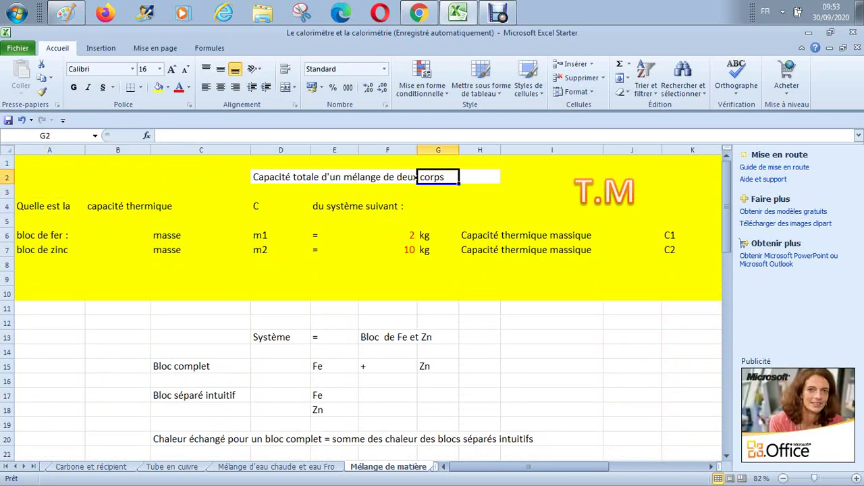
{"action": "key", "text": "Left"}
{"action": "key", "text": "Left"}
{"action": "key", "text": "Left"}
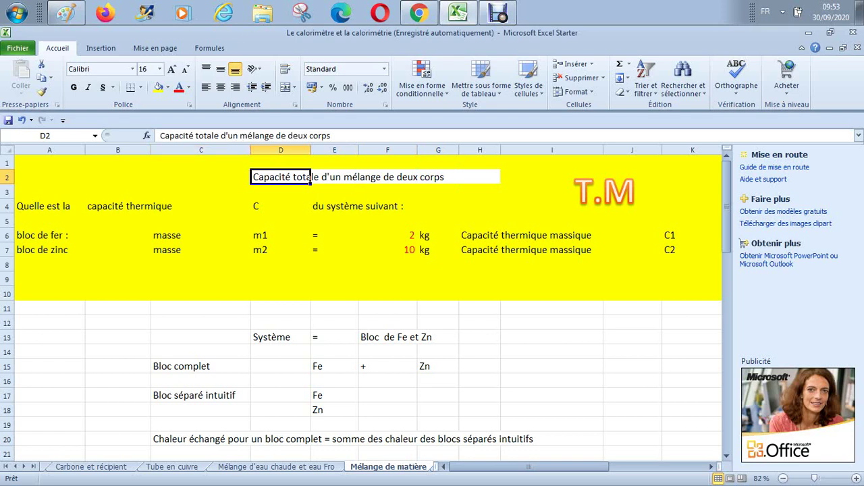
{"action": "double_click", "coordinate": [311, 176]}
{"action": "type", "text": "thermiq"}
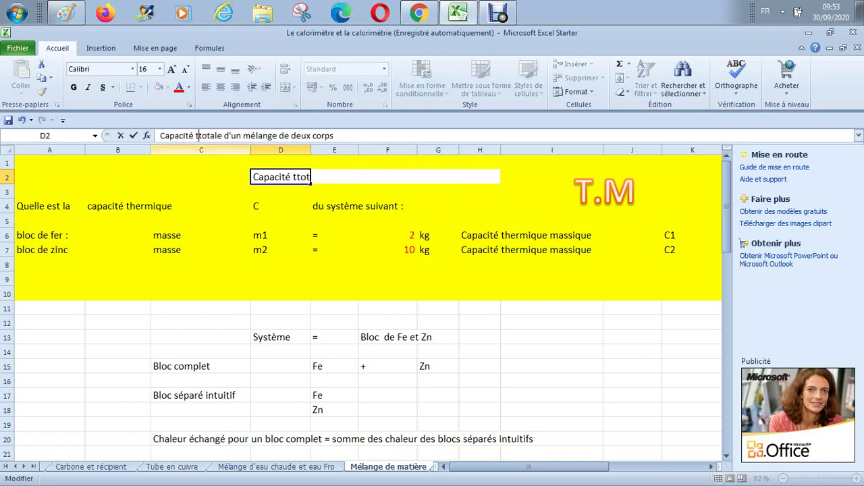
{"action": "type", "text": "ue"}
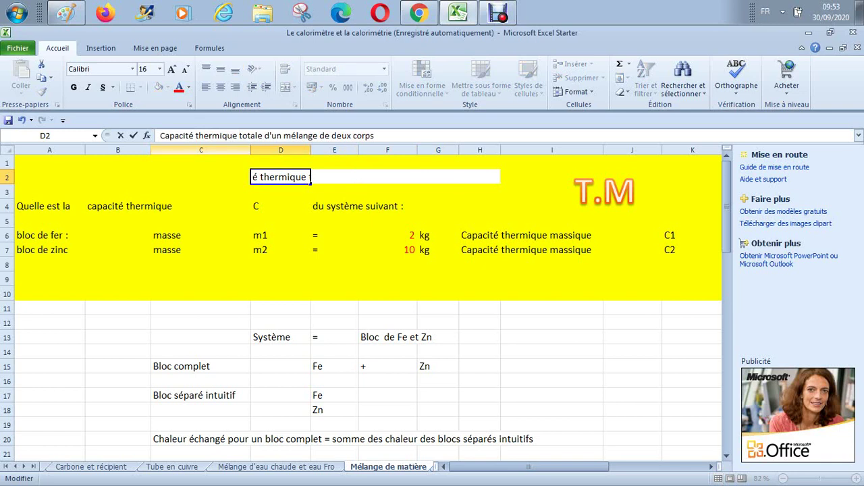
{"action": "key", "text": "Return"}
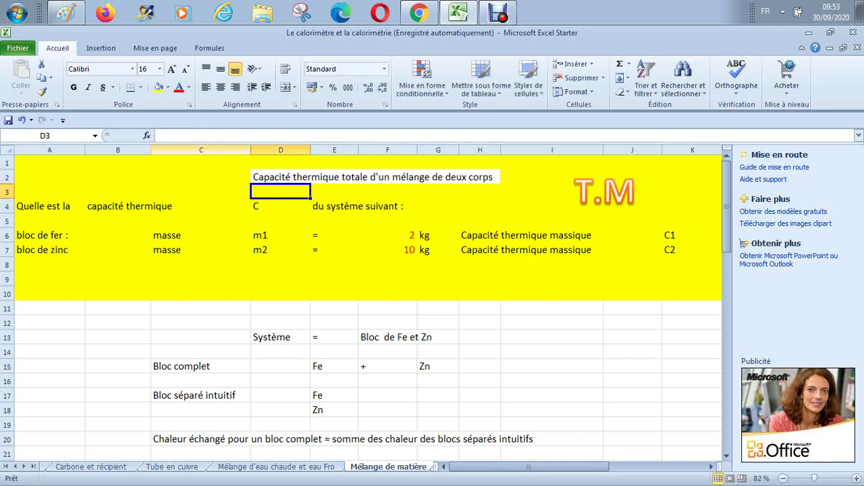
Add an opening parenthesis "(" after the "bloc de fer :" label in A6.
{"action": "key", "text": "Down"}
{"action": "key", "text": "Left"}
{"action": "key", "text": "Left"}
{"action": "key", "text": "Down"}
{"action": "key", "text": "Down"}
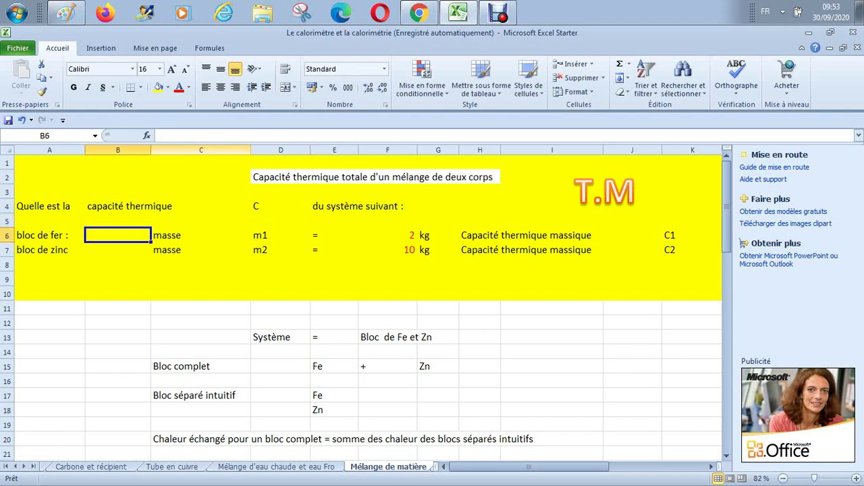
{"action": "key", "text": "Left"}
{"action": "key", "text": "Down"}
{"action": "key", "text": "Up"}
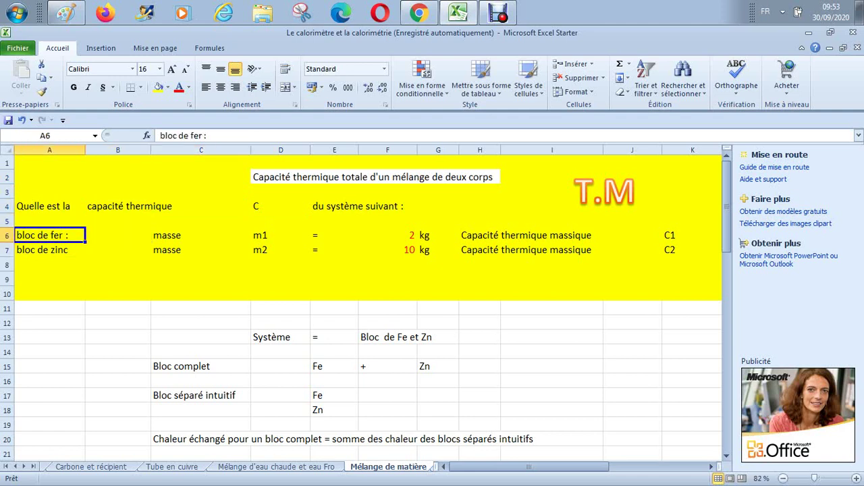
{"action": "left_click", "coordinate": [206, 135]}
{"action": "type", "text": "("}
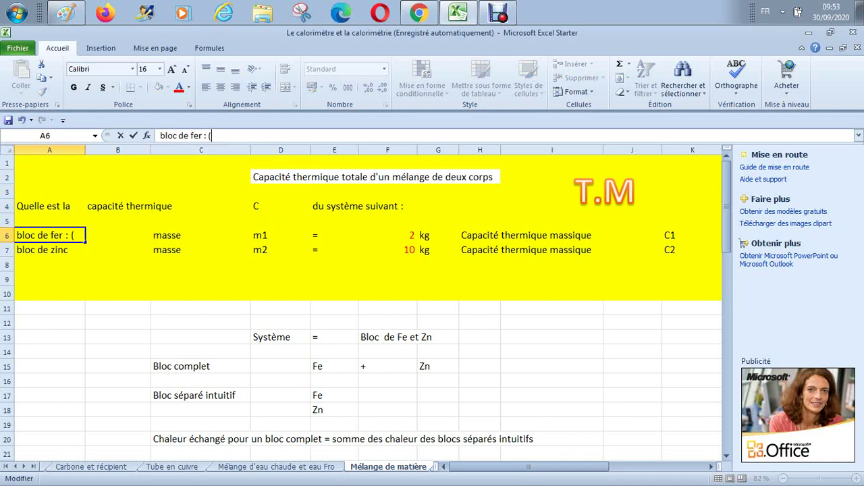
Complete the block labels with their chemical symbols, ending A6 with "(Fe)" and A7 with ": (Zn)".
{"action": "type", "text": "Fe)"}
{"action": "key", "text": "Return"}
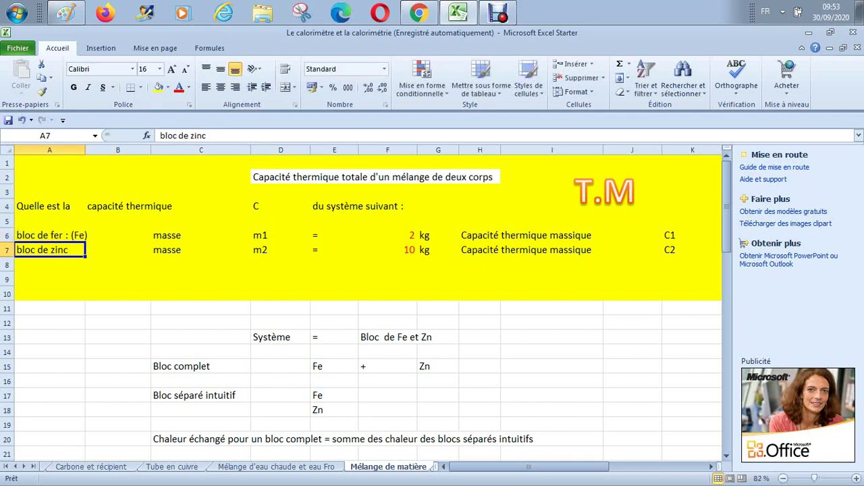
{"action": "left_click", "coordinate": [215, 135]}
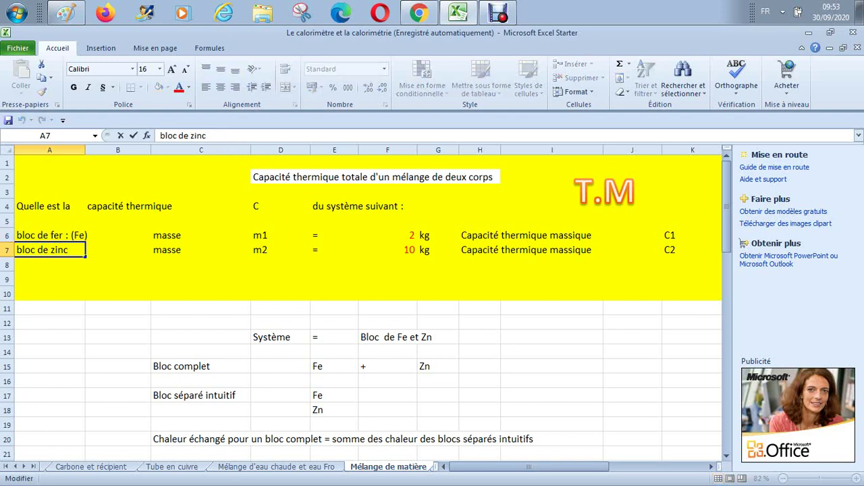
{"action": "type", "text": ": (Zn)"}
{"action": "key", "text": "Return"}
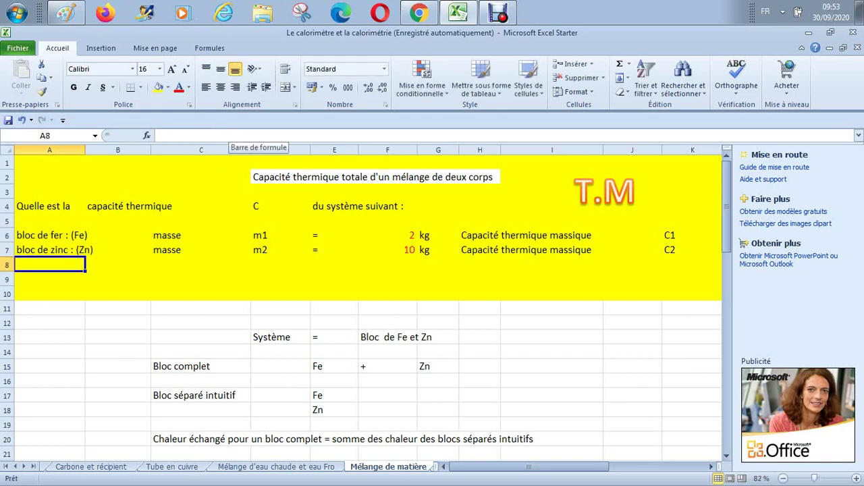
Change the heat capacity symbol in cell D4 to "Cth".
{"action": "key", "text": "Up"}
{"action": "key", "text": "Up"}
{"action": "key", "text": "Up"}
{"action": "key", "text": "Up"}
{"action": "key", "text": "Right"}
{"action": "key", "text": "Right"}
{"action": "key", "text": "Right"}
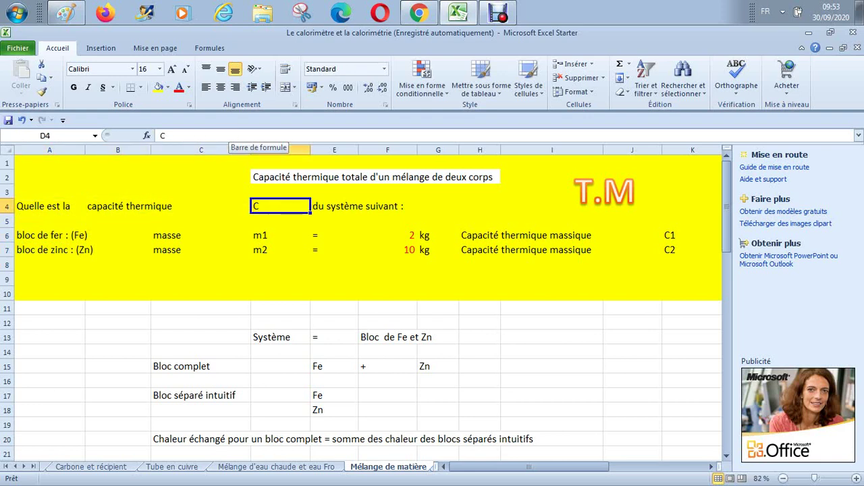
{"action": "type", "text": "th"}
{"action": "key", "text": "Return"}
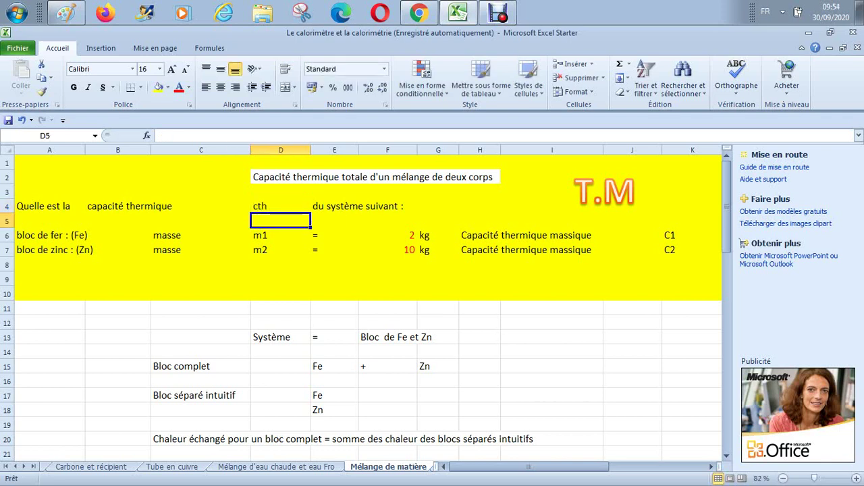
{"action": "key", "text": "Up"}
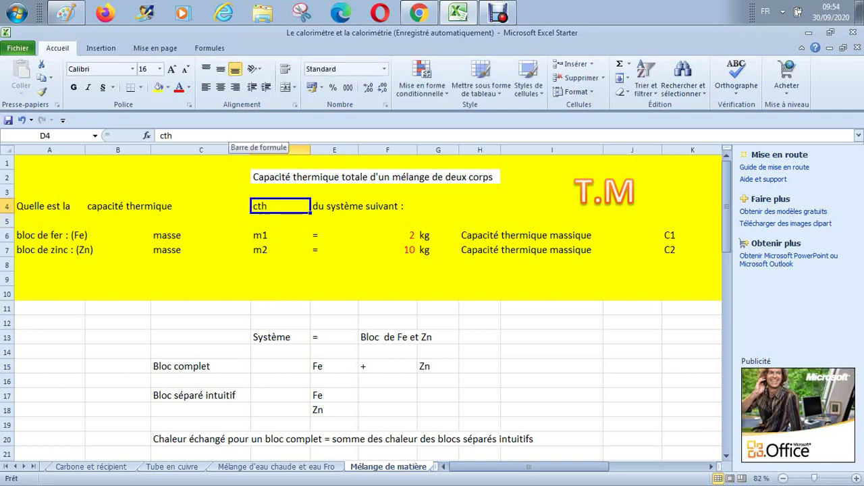
{"action": "type", "text": "Cth"}
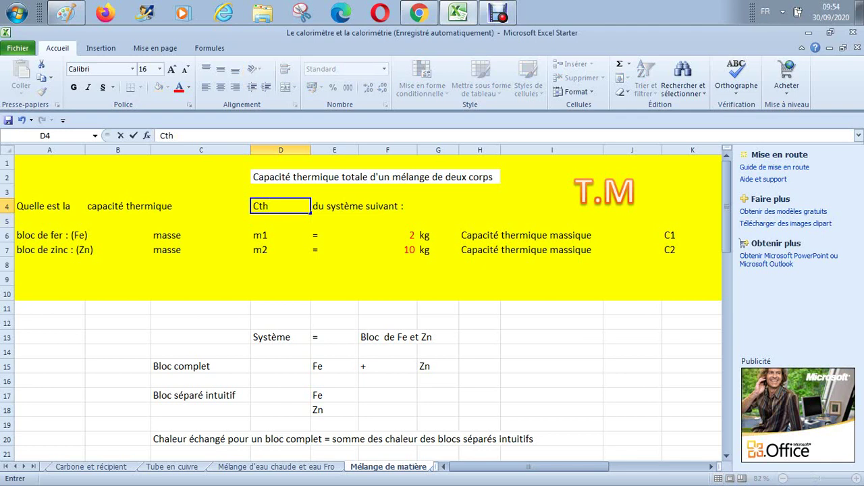
{"action": "key", "text": "Return"}
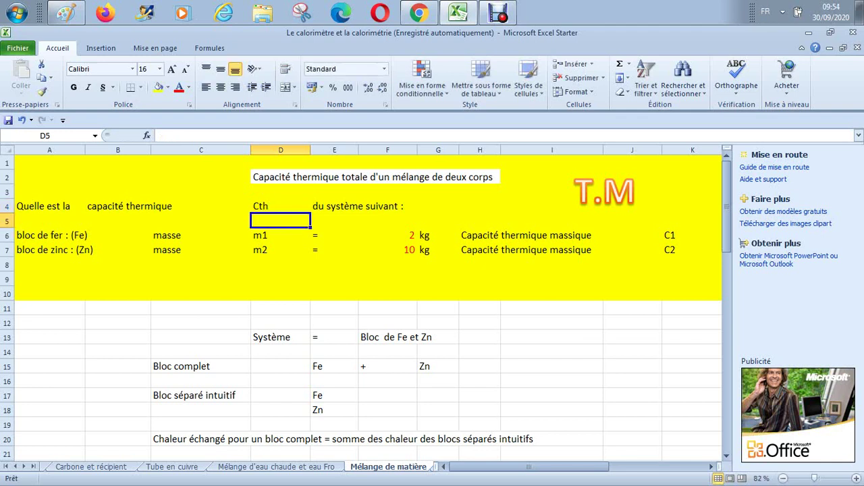
Replace the symbol in cell D4 with the word "totale" to complete the question about the thermal capacity.
{"action": "key", "text": "Up"}
{"action": "key", "text": "Up"}
{"action": "key", "text": "Down"}
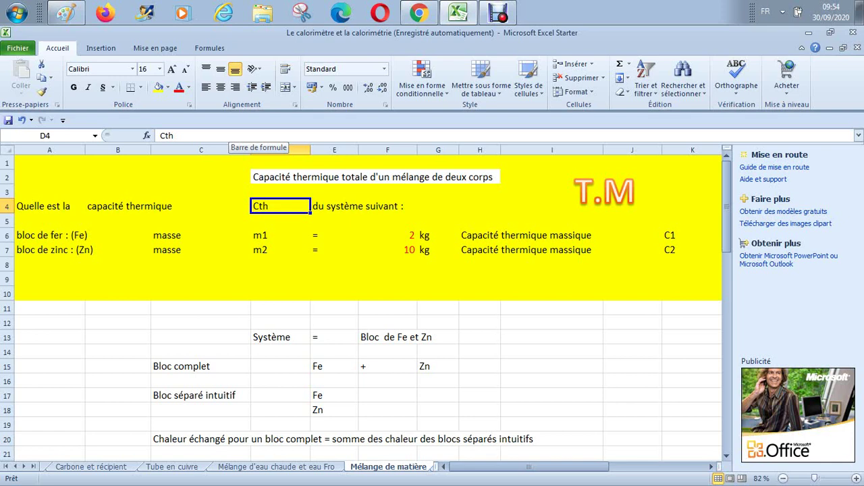
{"action": "key", "text": "Delete"}
{"action": "key", "text": "Left"}
{"action": "key", "text": "Left"}
{"action": "key", "text": "Left"}
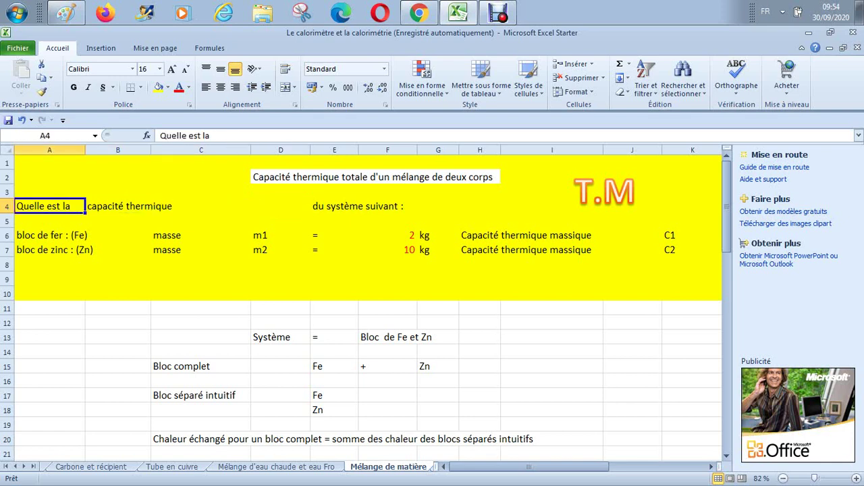
{"action": "left_click", "coordinate": [201, 191]}
{"action": "left_click", "coordinate": [200, 206]}
{"action": "left_click", "coordinate": [280, 206]}
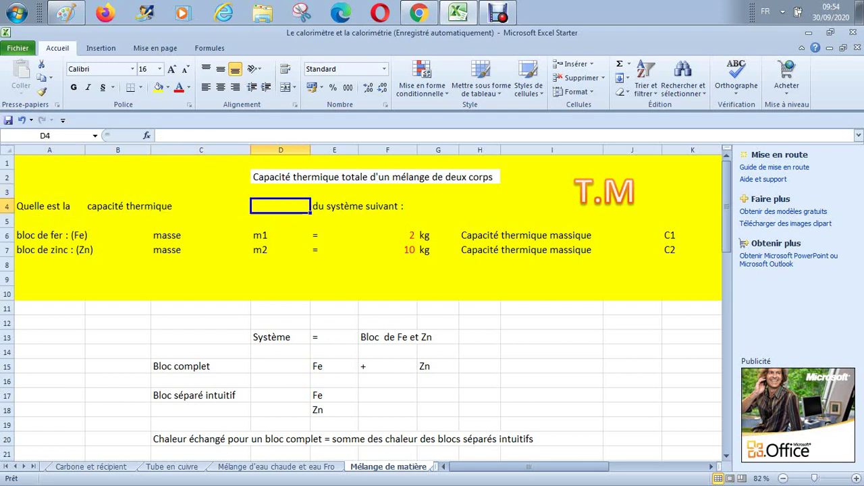
{"action": "type", "text": "totale"}
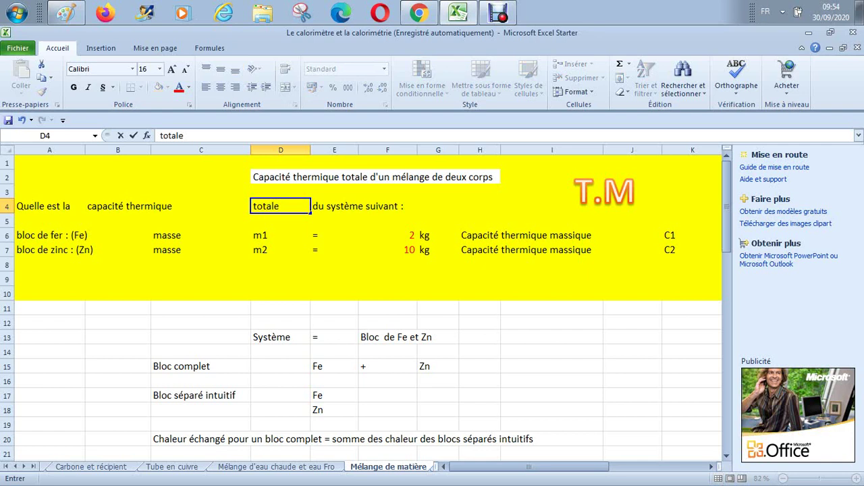
{"action": "key", "text": "Return"}
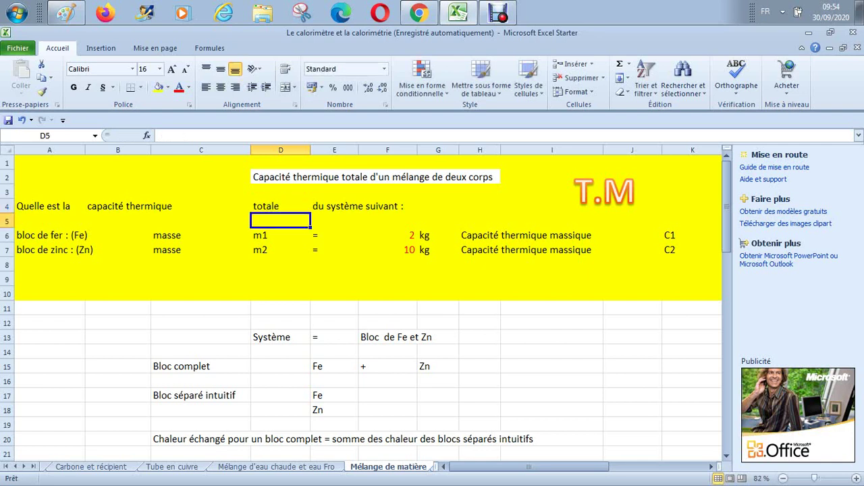
Review the iron block's data across row 6, from its mass to its specific heat capacity in each unit.
{"action": "key", "text": "Down"}
{"action": "key", "text": "Up"}
{"action": "key", "text": "Up"}
{"action": "key", "text": "Down"}
{"action": "key", "text": "Down"}
{"action": "key", "text": "Left"}
{"action": "key", "text": "Left"}
{"action": "key", "text": "Left"}
{"action": "key", "text": "Down"}
{"action": "key", "text": "Right"}
{"action": "key", "text": "Up"}
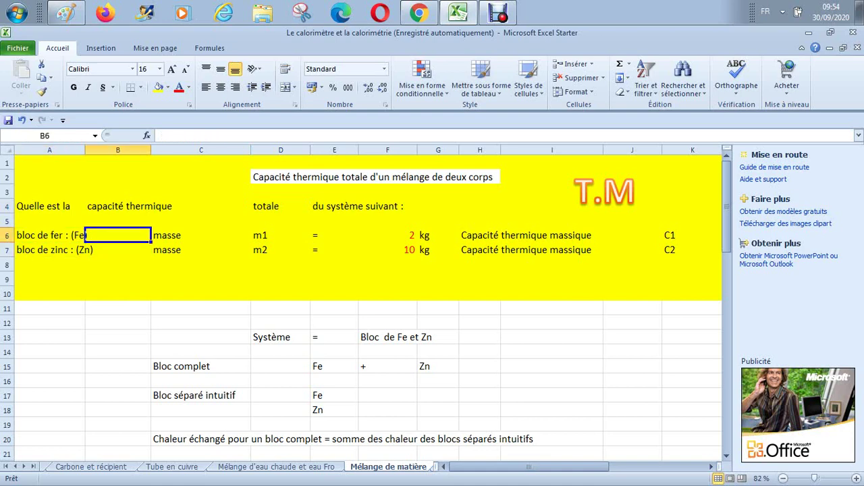
{"action": "key", "text": "Right"}
{"action": "key", "text": "Right"}
{"action": "key", "text": "Right"}
{"action": "key", "text": "Right"}
{"action": "key", "text": "Right"}
{"action": "key", "text": "Right"}
{"action": "key", "text": "Right"}
{"action": "key", "text": "Right"}
{"action": "key", "text": "Right"}
{"action": "key", "text": "Right"}
{"action": "key", "text": "Right"}
{"action": "key", "text": "Right"}
{"action": "key", "text": "Right"}
{"action": "key", "text": "Left"}
{"action": "key", "text": "Left"}
{"action": "key", "text": "Left"}
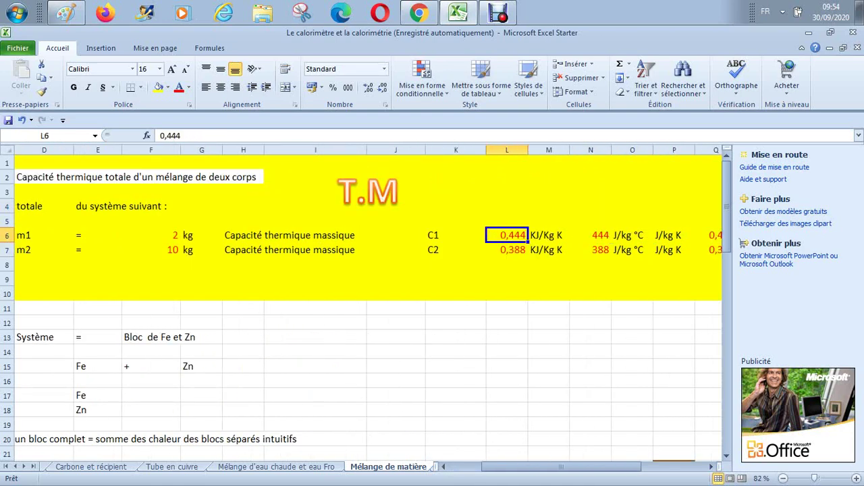
{"action": "key", "text": "Right"}
{"action": "key", "text": "Right"}
{"action": "key", "text": "Right"}
{"action": "key", "text": "Right"}
{"action": "key", "text": "Right"}
{"action": "key", "text": "Right"}
{"action": "key", "text": "Right"}
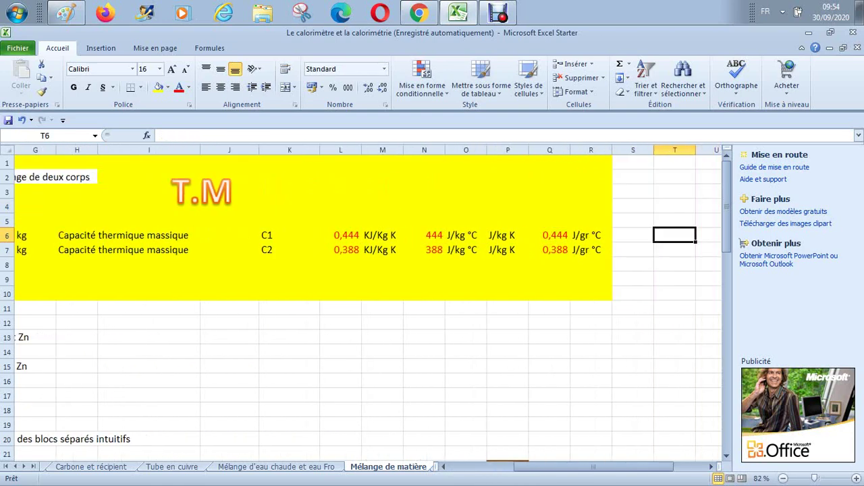
{"action": "key", "text": "Left"}
{"action": "key", "text": "Left"}
{"action": "key", "text": "Left"}
{"action": "key", "text": "Left"}
{"action": "key", "text": "Left"}
{"action": "key", "text": "Left"}
{"action": "key", "text": "Left"}
{"action": "key", "text": "Left"}
{"action": "key", "text": "Left"}
{"action": "key", "text": "Left"}
{"action": "key", "text": "Left"}
{"action": "key", "text": "Left"}
{"action": "key", "text": "Left"}
{"action": "key", "text": "Left"}
{"action": "key", "text": "Left"}
{"action": "key", "text": "Left"}
{"action": "key", "text": "Left"}
{"action": "key", "text": "Left"}
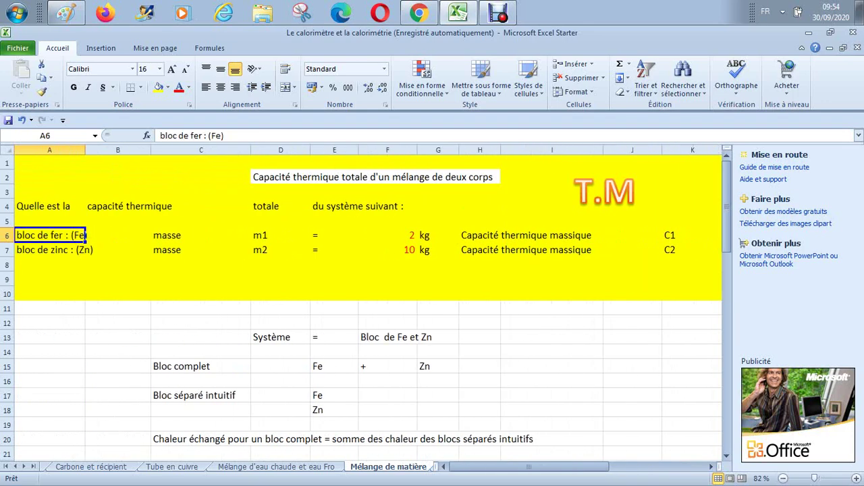
Review the zinc block's data across row 7, from its mass to its specific heat capacity in each unit.
{"action": "key", "text": "Down"}
{"action": "key", "text": "Right"}
{"action": "key", "text": "Right"}
{"action": "key", "text": "Right"}
{"action": "key", "text": "Right"}
{"action": "key", "text": "Right"}
{"action": "key", "text": "Right"}
{"action": "key", "text": "Right"}
{"action": "key", "text": "Right"}
{"action": "key", "text": "Right"}
{"action": "key", "text": "Right"}
{"action": "key", "text": "Right"}
{"action": "key", "text": "Right"}
{"action": "key", "text": "Right"}
{"action": "key", "text": "Left"}
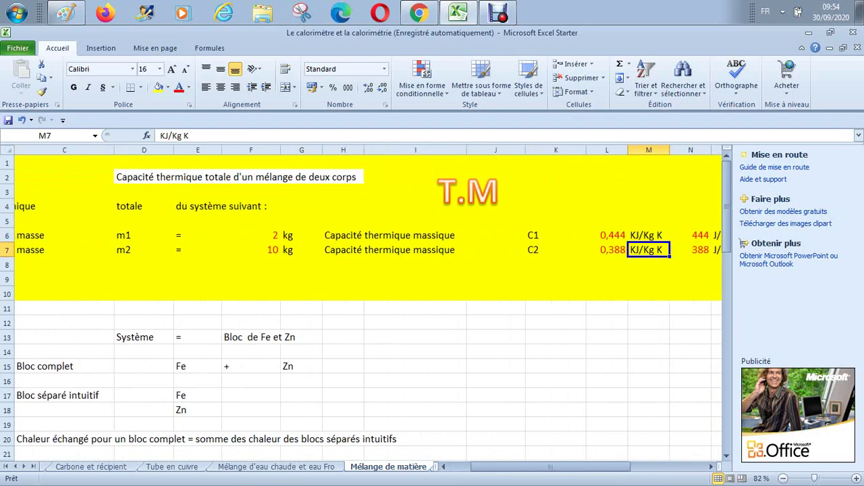
{"action": "key", "text": "Left"}
{"action": "key", "text": "Left"}
{"action": "key", "text": "Left"}
{"action": "key", "text": "Left"}
{"action": "key", "text": "Left"}
{"action": "key", "text": "Left"}
{"action": "key", "text": "Left"}
{"action": "key", "text": "Left"}
{"action": "key", "text": "Left"}
{"action": "key", "text": "Left"}
{"action": "key", "text": "Left"}
{"action": "key", "text": "Left"}
{"action": "key", "text": "Right"}
{"action": "key", "text": "Right"}
{"action": "key", "text": "Right"}
{"action": "key", "text": "Right"}
{"action": "key", "text": "Right"}
{"action": "key", "text": "Right"}
{"action": "key", "text": "Right"}
{"action": "key", "text": "Right"}
{"action": "key", "text": "Right"}
{"action": "key", "text": "Right"}
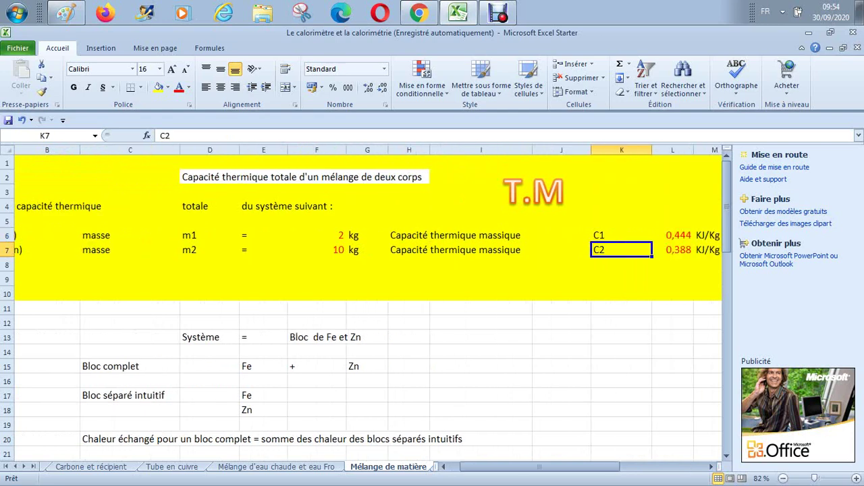
{"action": "key", "text": "Right"}
{"action": "key", "text": "Right"}
{"action": "key", "text": "Right"}
{"action": "key", "text": "Right"}
{"action": "key", "text": "Right"}
{"action": "key", "text": "Right"}
{"action": "key", "text": "Left"}
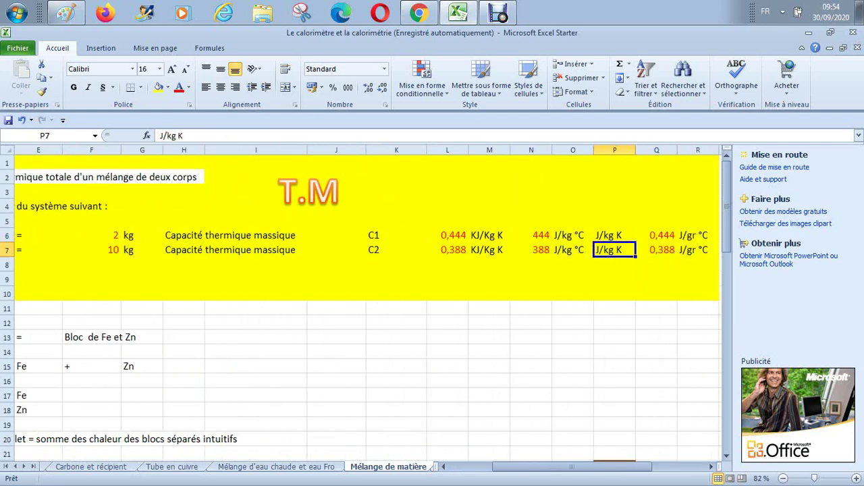
{"action": "key", "text": "Right"}
{"action": "key", "text": "Right"}
{"action": "key", "text": "Down"}
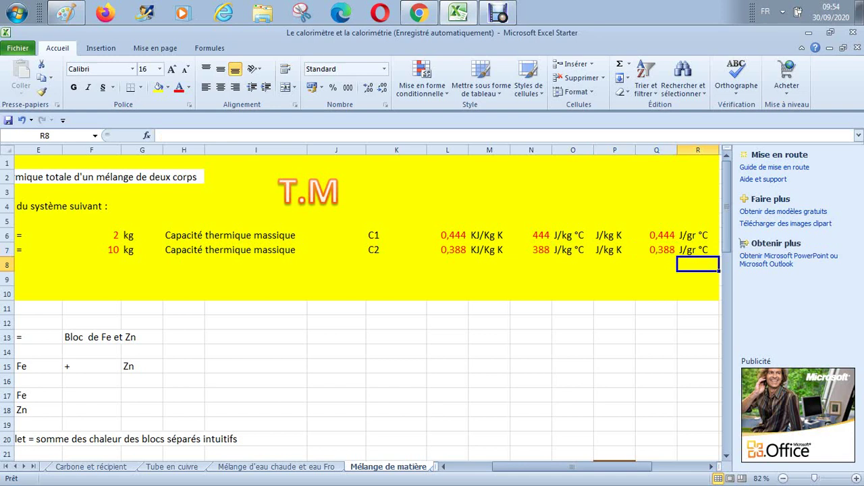
Examine the zinc block's specific heat capacity C2 in KJ/Kg K, J/kg °C and J/gr °C, starting from cell L7.
{"action": "left_click", "coordinate": [447, 250]}
{"action": "key", "text": "Right"}
{"action": "key", "text": "Right"}
{"action": "key", "text": "Right"}
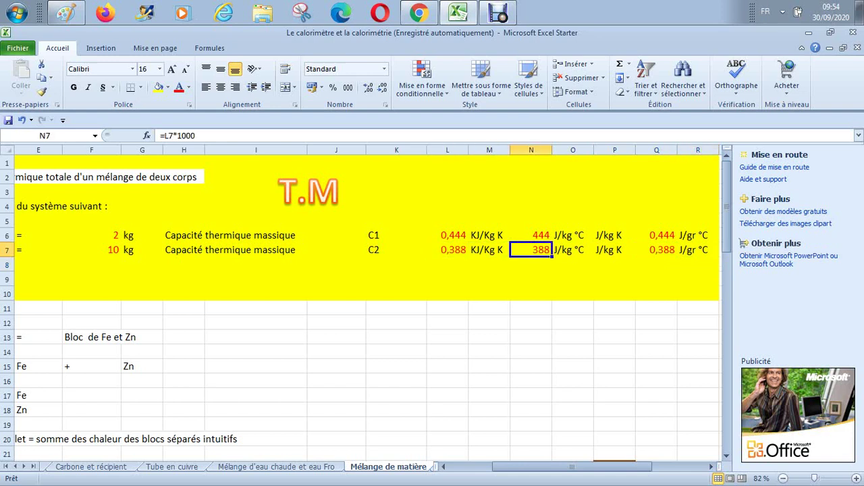
{"action": "key", "text": "Right"}
{"action": "key", "text": "Right"}
{"action": "key", "text": "Right"}
{"action": "key", "text": "Right"}
{"action": "key", "text": "Right"}
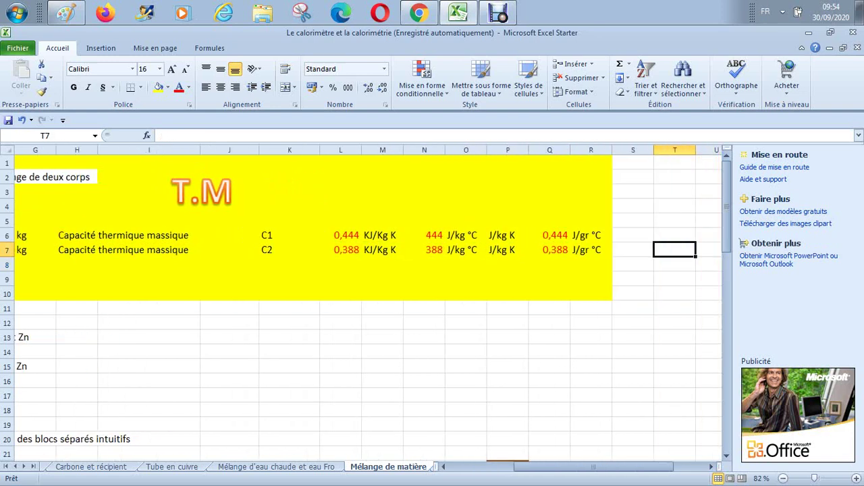
{"action": "key", "text": "Left"}
{"action": "key", "text": "Left"}
{"action": "key", "text": "Left"}
{"action": "key", "text": "Left"}
{"action": "key", "text": "Left"}
{"action": "key", "text": "Left"}
{"action": "key", "text": "Left"}
{"action": "key", "text": "Left"}
{"action": "key", "text": "Left"}
{"action": "key", "text": "Left"}
{"action": "key", "text": "Left"}
{"action": "key", "text": "Left"}
{"action": "key", "text": "Left"}
{"action": "key", "text": "Left"}
{"action": "key", "text": "Left"}
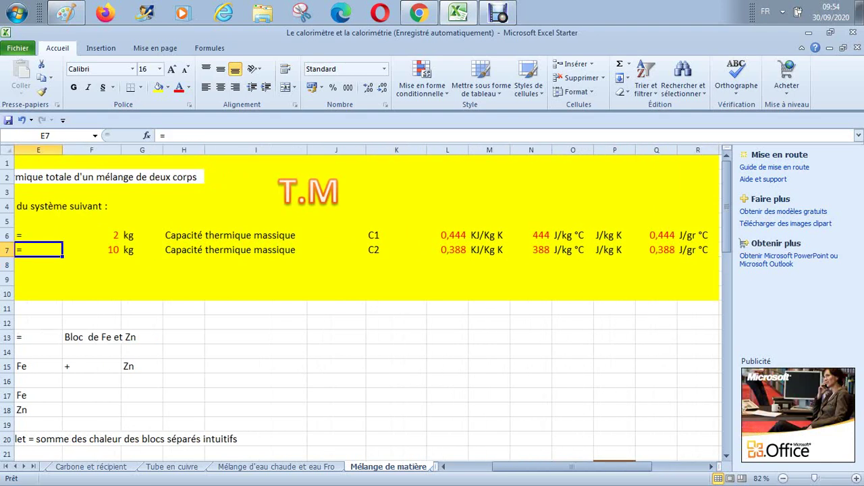
Review the iron block's data along row 6, up to the unit KJ/Kg K of its specific heat capacity C1.
{"action": "key", "text": "Up"}
{"action": "key", "text": "Right"}
{"action": "key", "text": "Right"}
{"action": "key", "text": "Right"}
{"action": "key", "text": "Right"}
{"action": "key", "text": "Right"}
{"action": "key", "text": "Right"}
{"action": "key", "text": "Right"}
{"action": "key", "text": "Right"}
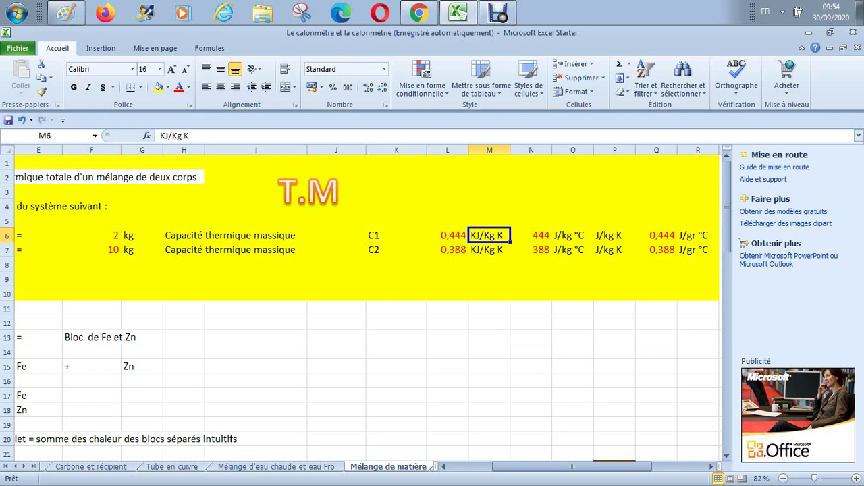
Examine the system definition in row 13, from the start of the row to the block description in F13.
{"action": "key", "text": "Down"}
{"action": "key", "text": "Down"}
{"action": "key", "text": "Down"}
{"action": "key", "text": "Down"}
{"action": "key", "text": "Down"}
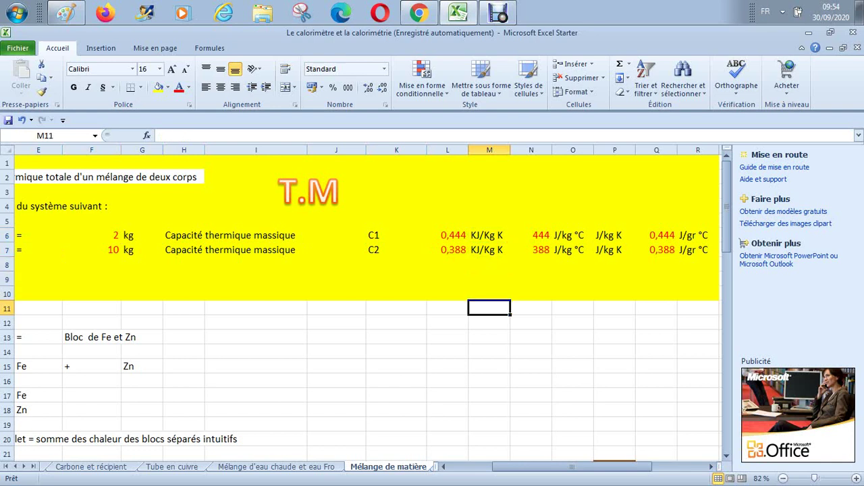
{"action": "key", "text": "Left"}
{"action": "key", "text": "Left"}
{"action": "key", "text": "Left"}
{"action": "key", "text": "Left"}
{"action": "key", "text": "Left"}
{"action": "key", "text": "Left"}
{"action": "key", "text": "Left"}
{"action": "key", "text": "Left"}
{"action": "key", "text": "Left"}
{"action": "key", "text": "Left"}
{"action": "key", "text": "Left"}
{"action": "key", "text": "Left"}
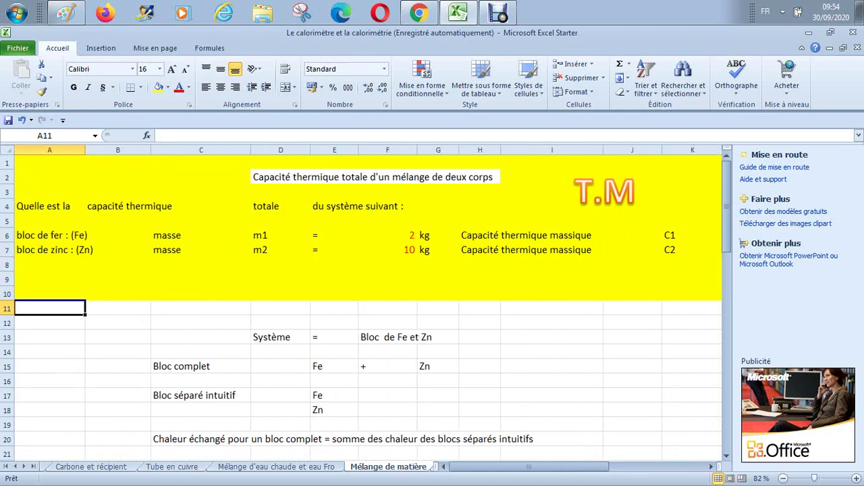
{"action": "key", "text": "Down"}
{"action": "key", "text": "Down"}
{"action": "key", "text": "Right"}
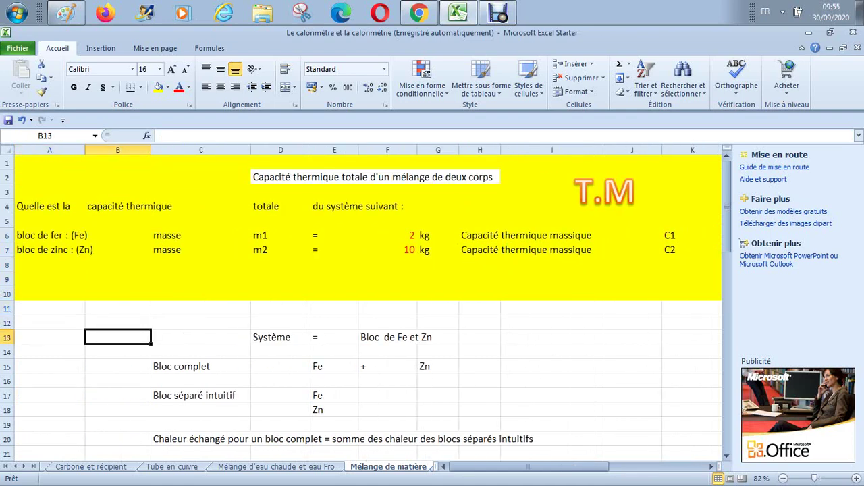
{"action": "key", "text": "Right"}
{"action": "key", "text": "Right"}
{"action": "key", "text": "Right"}
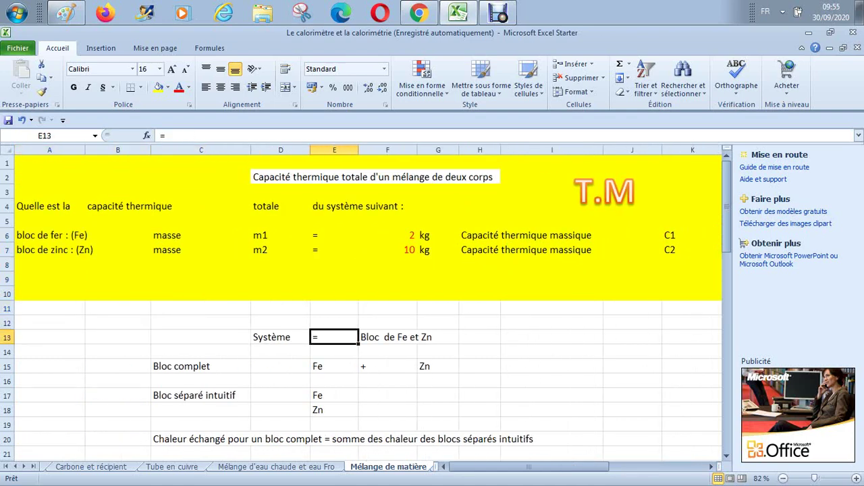
{"action": "key", "text": "Right"}
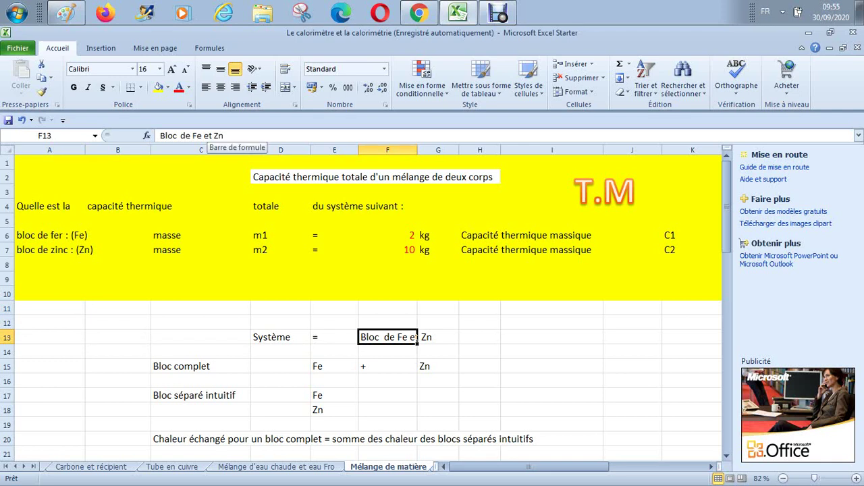
Change the system description in F13 to "Bloc de Fe et d'un bloc de Zn".
{"action": "left_click", "coordinate": [214, 136]}
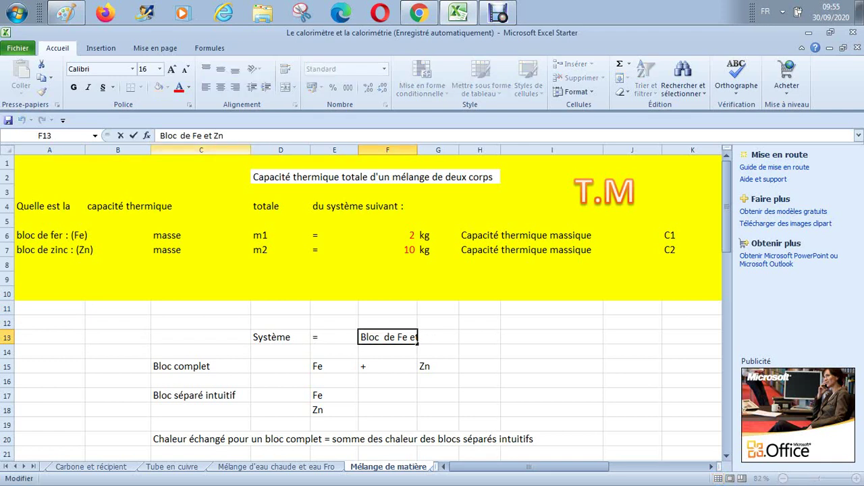
{"action": "type", "text": "d'un "}
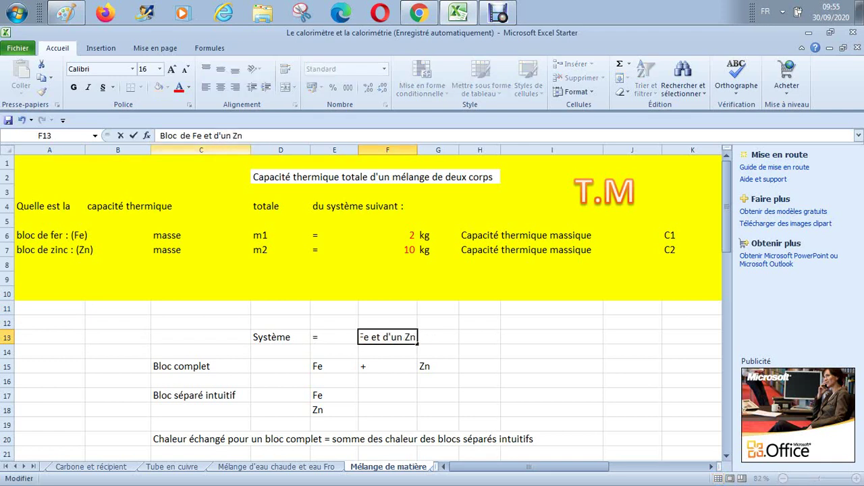
{"action": "type", "text": "bloc "}
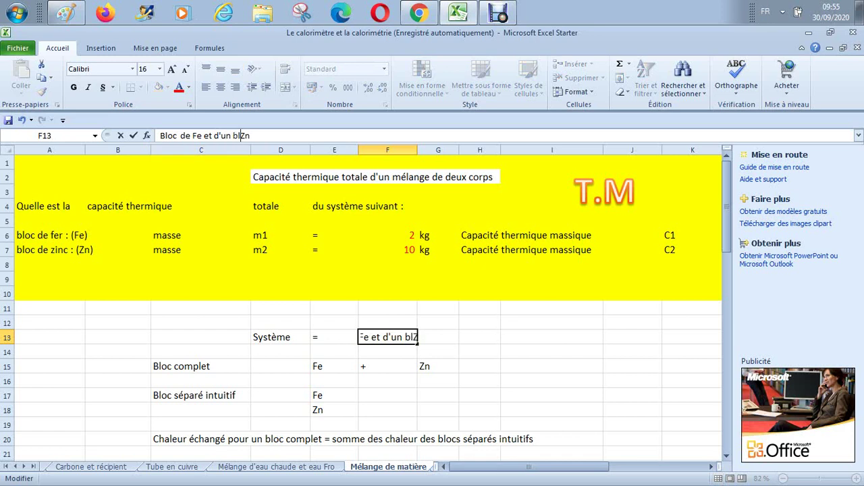
{"action": "type", "text": "de"}
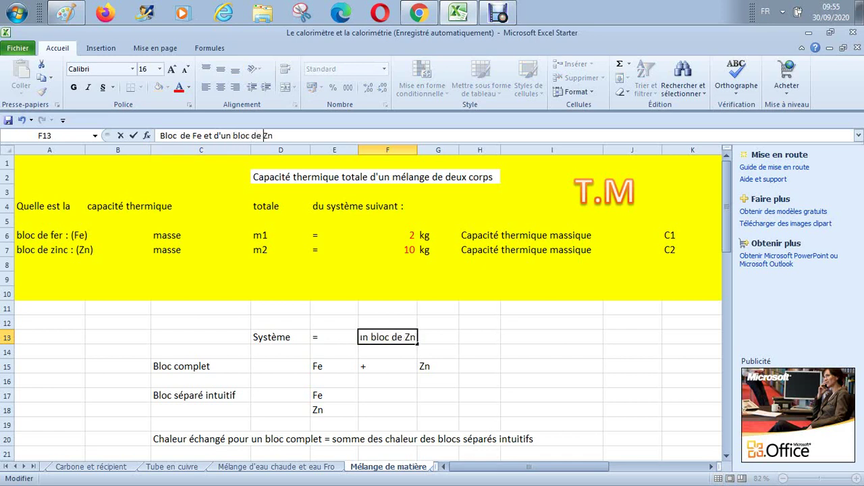
{"action": "key", "text": "Return"}
{"action": "key", "text": "Up"}
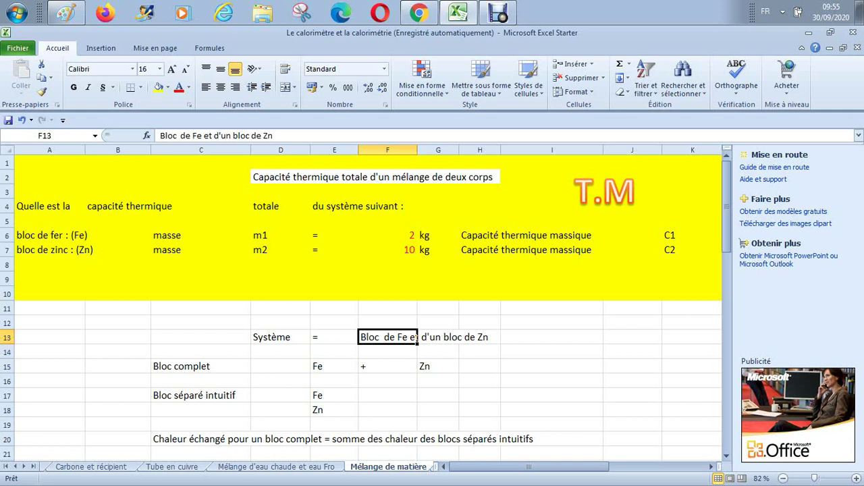
Widen columns F and H slightly.
{"action": "left_click_drag", "start_coordinate": [417, 150], "coordinate": [426, 150]}
{"action": "left_click", "coordinate": [391, 366]}
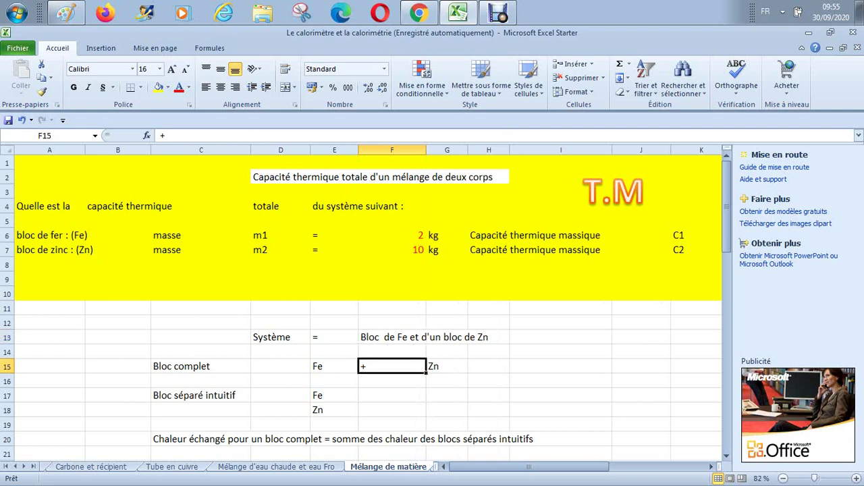
{"action": "left_click_drag", "start_coordinate": [509, 150], "coordinate": [516, 150]}
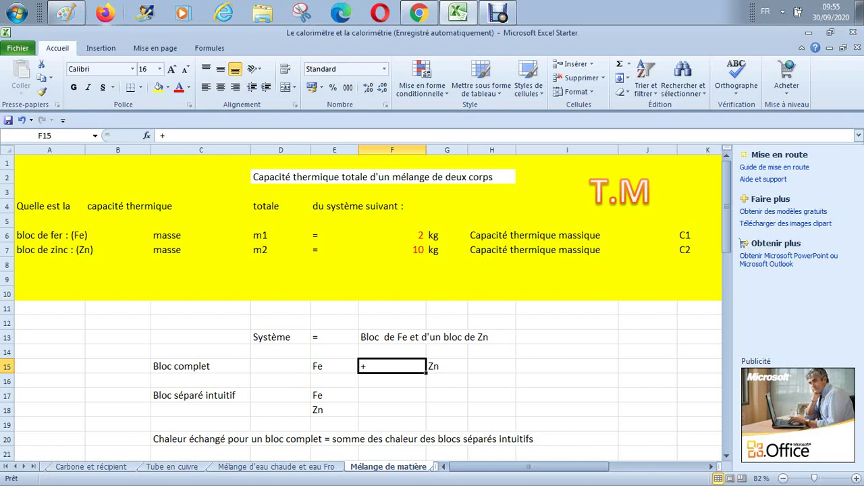
Switch to Paint and draw a black rectangle as a block's front face, plus an 88 × 87 px rear face from its upper-right corner.
{"action": "left_click", "coordinate": [65, 13]}
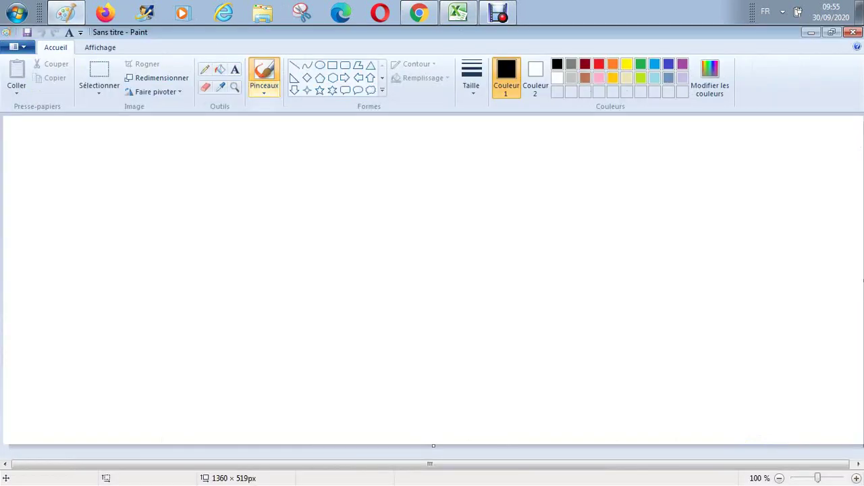
{"action": "left_click", "coordinate": [333, 65]}
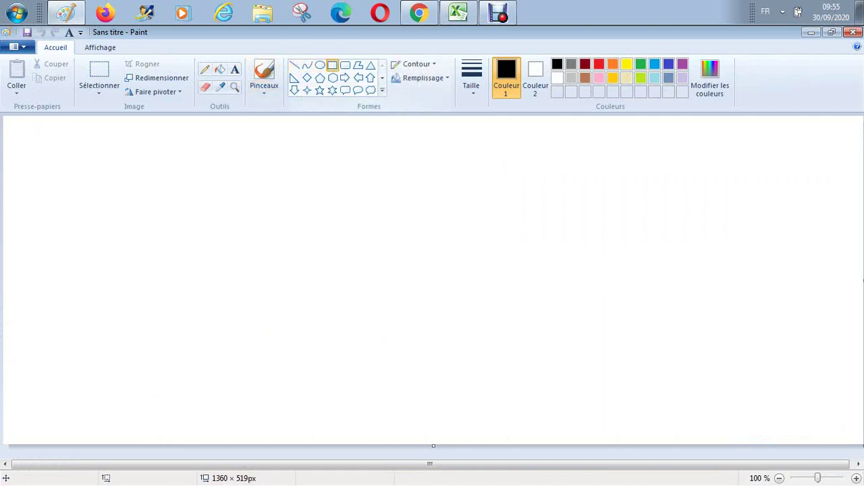
{"action": "left_click_drag", "start_coordinate": [178, 232], "coordinate": [290, 292]}
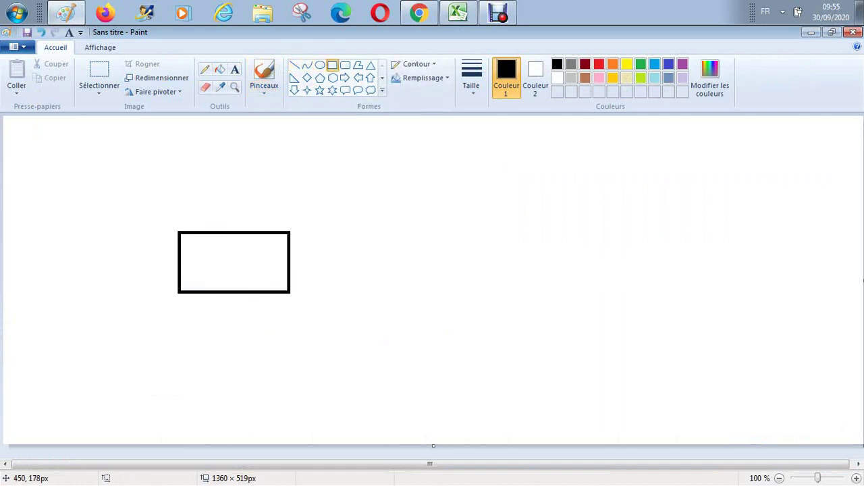
{"action": "left_click_drag", "start_coordinate": [288, 233], "coordinate": [346, 179]}
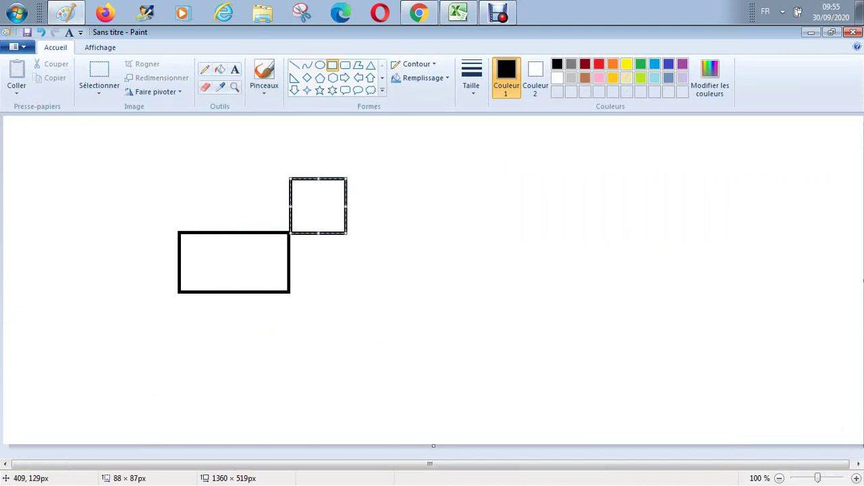
Connect the front and rear faces with three straight black edges to form a 3D block.
{"action": "left_click", "coordinate": [295, 65]}
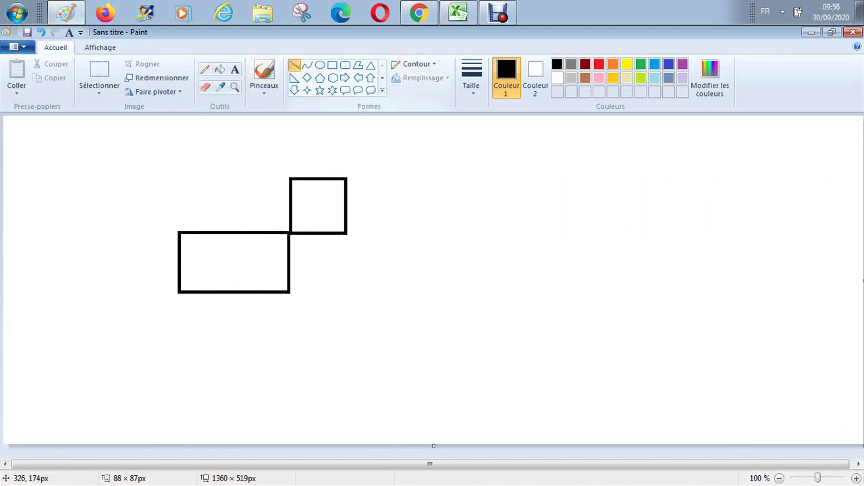
{"action": "mouse_move", "coordinate": [179, 232]}
{"action": "left_mouse_down"}
{"action": "mouse_move", "coordinate": [250, 185]}
{"action": "mouse_move", "coordinate": [290, 178]}
{"action": "left_mouse_up"}
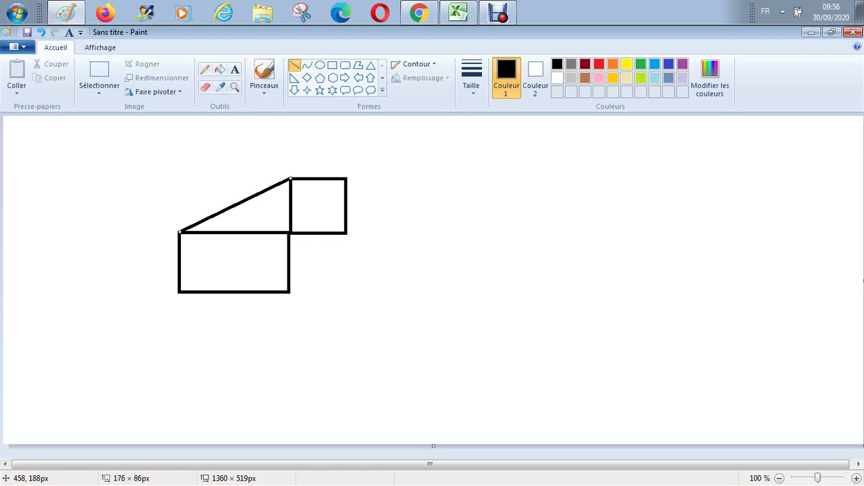
{"action": "mouse_move", "coordinate": [290, 232]}
{"action": "left_mouse_down"}
{"action": "mouse_move", "coordinate": [307, 206]}
{"action": "mouse_move", "coordinate": [345, 178]}
{"action": "left_mouse_up"}
{"action": "left_click_drag", "start_coordinate": [289, 292], "coordinate": [347, 233]}
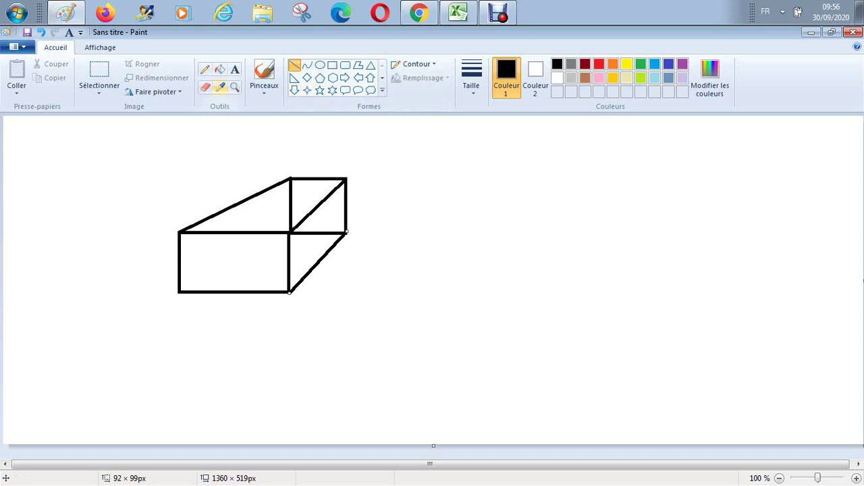
Erase small gaps in the block's hidden vertical and horizontal rear edges to make them dashed.
{"action": "left_click", "coordinate": [205, 86]}
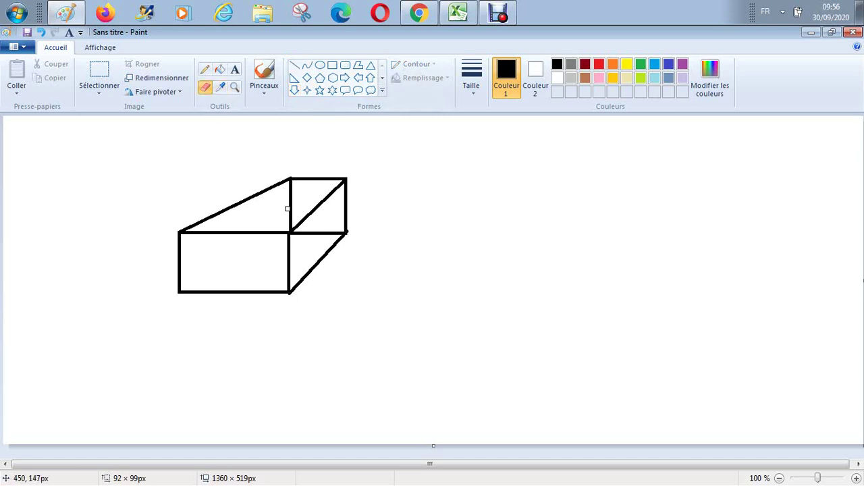
{"action": "left_click_drag", "start_coordinate": [290, 184], "coordinate": [290, 216]}
{"action": "left_click", "coordinate": [40, 32]}
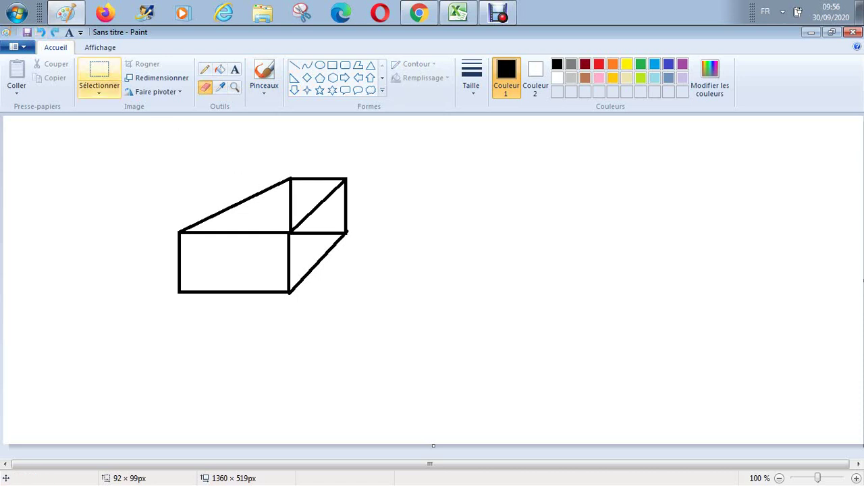
{"action": "left_click", "coordinate": [291, 194]}
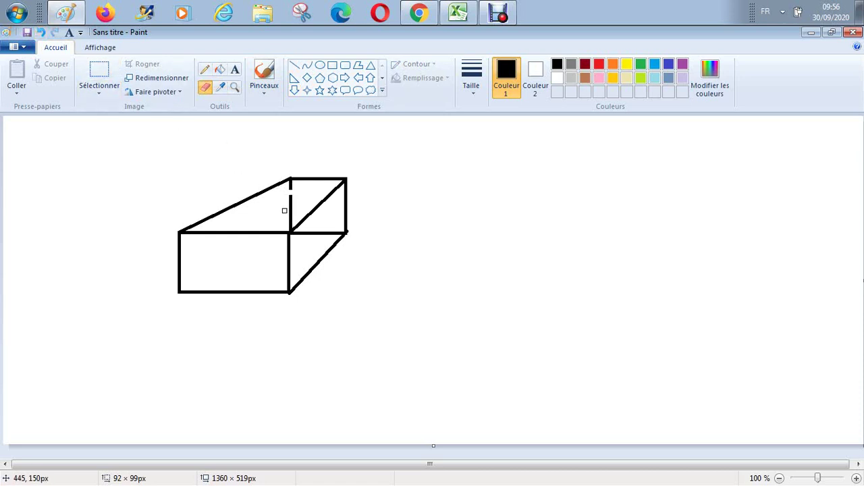
{"action": "left_click", "coordinate": [291, 210]}
{"action": "left_click", "coordinate": [326, 232]}
Fill the front, side and top faces of the block with brown.
{"action": "left_click", "coordinate": [585, 77]}
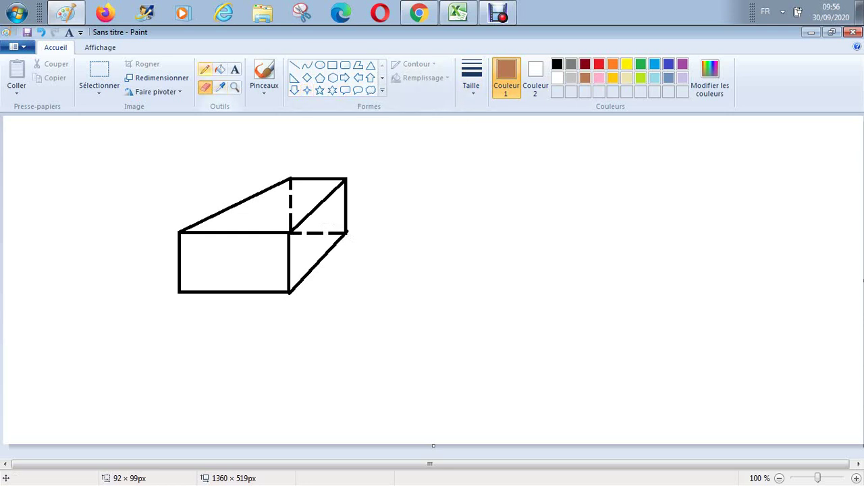
{"action": "left_click", "coordinate": [220, 69]}
{"action": "left_click", "coordinate": [245, 263]}
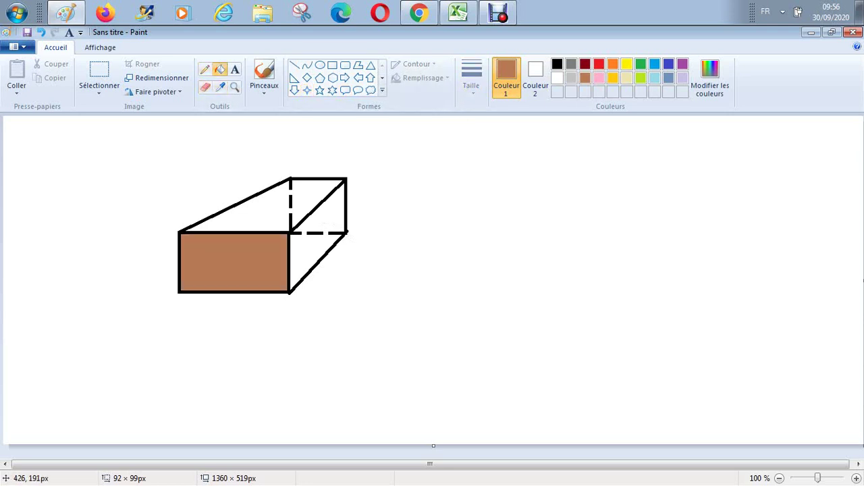
{"action": "left_click", "coordinate": [321, 245]}
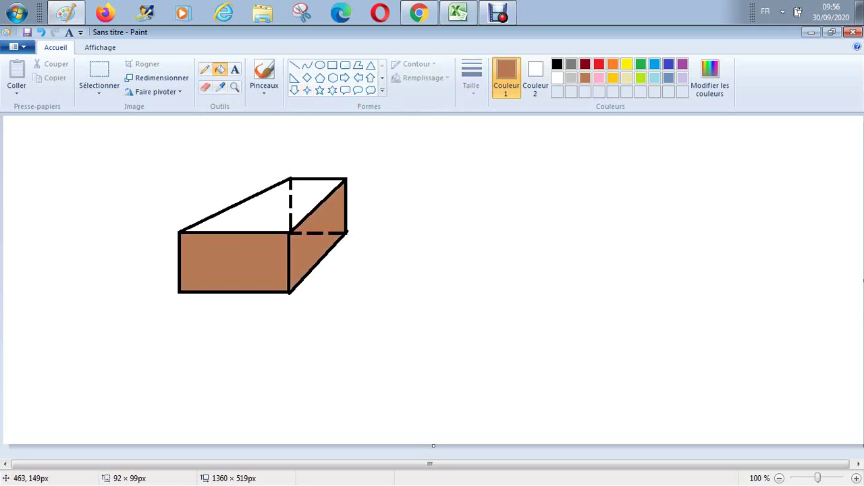
{"action": "left_click", "coordinate": [304, 211]}
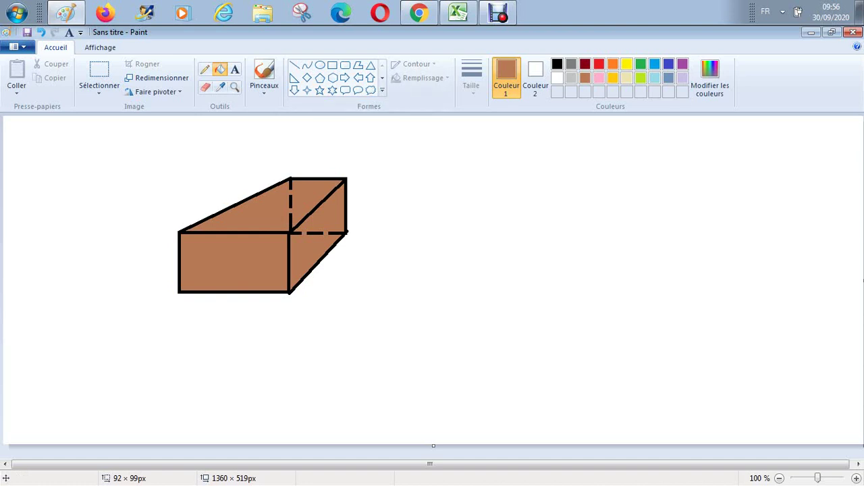
Draw a second block's brown front rectangle of about 167 × 129 px and a light grey rear rectangle of about 107 × 99 px.
{"action": "left_click", "coordinate": [332, 65]}
{"action": "left_click_drag", "start_coordinate": [408, 234], "coordinate": [515, 315]}
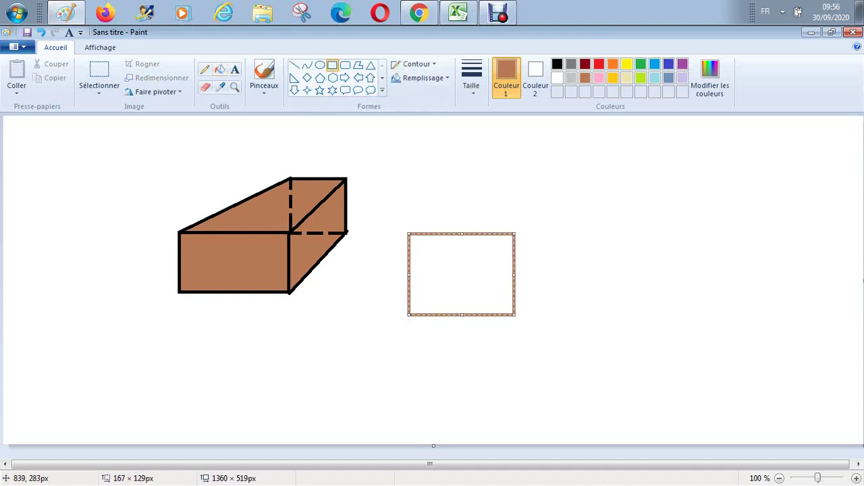
{"action": "left_click_drag", "start_coordinate": [527, 202], "coordinate": [597, 264]}
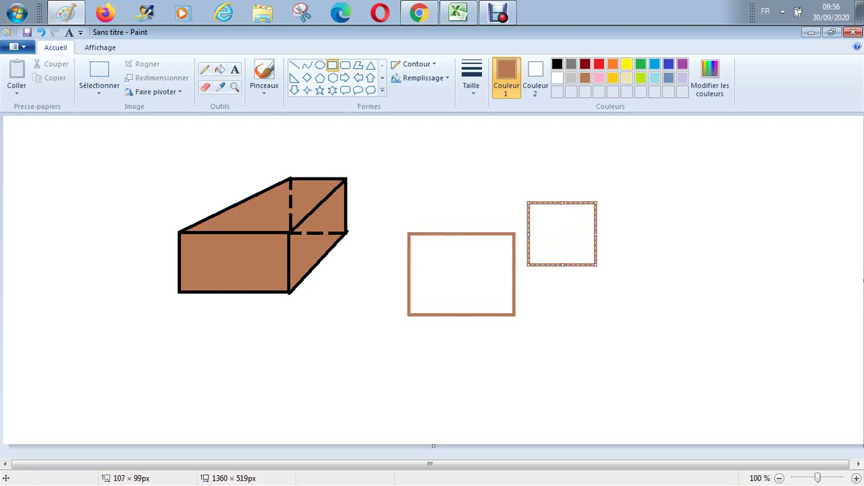
{"action": "left_click", "coordinate": [571, 77]}
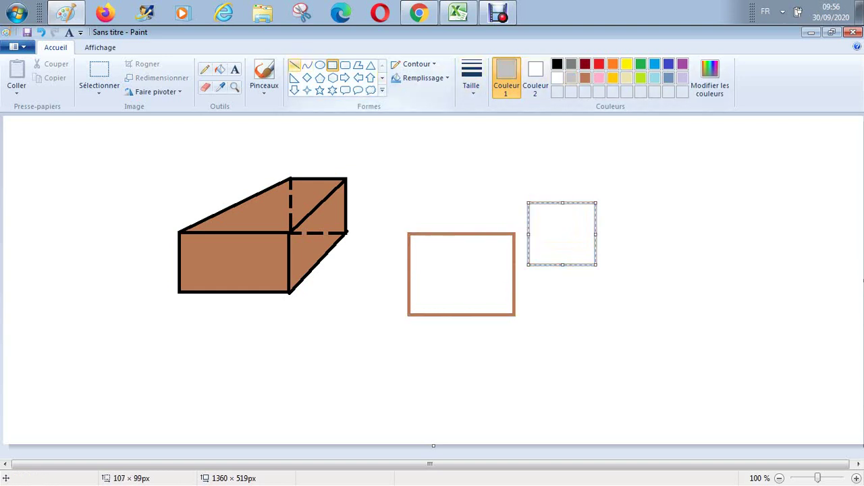
Join the second block's corners with four light grey lines and add a light grey hidden lower edge to the brown block.
{"action": "left_click", "coordinate": [294, 65]}
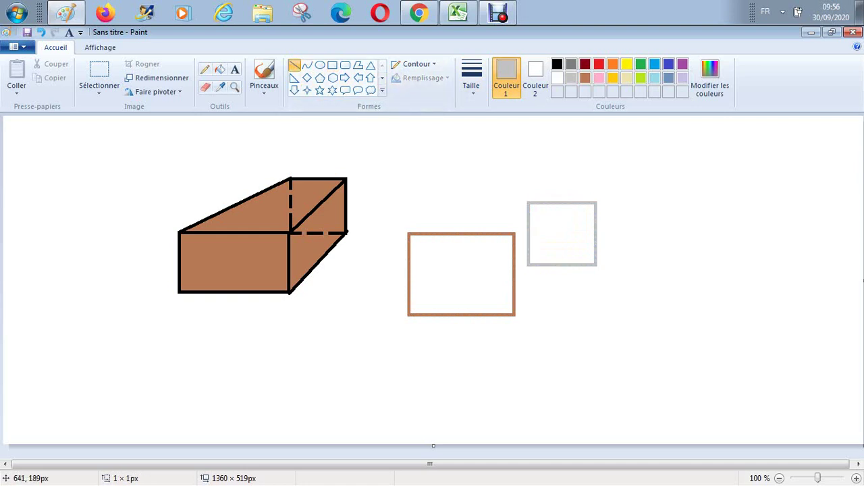
{"action": "left_click_drag", "start_coordinate": [407, 234], "coordinate": [528, 202]}
{"action": "left_click_drag", "start_coordinate": [515, 235], "coordinate": [600, 204]}
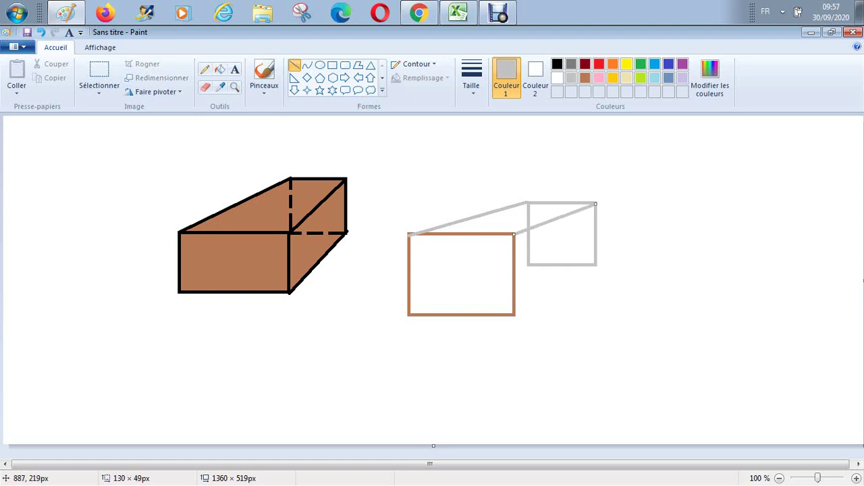
{"action": "left_click_drag", "start_coordinate": [516, 314], "coordinate": [594, 265]}
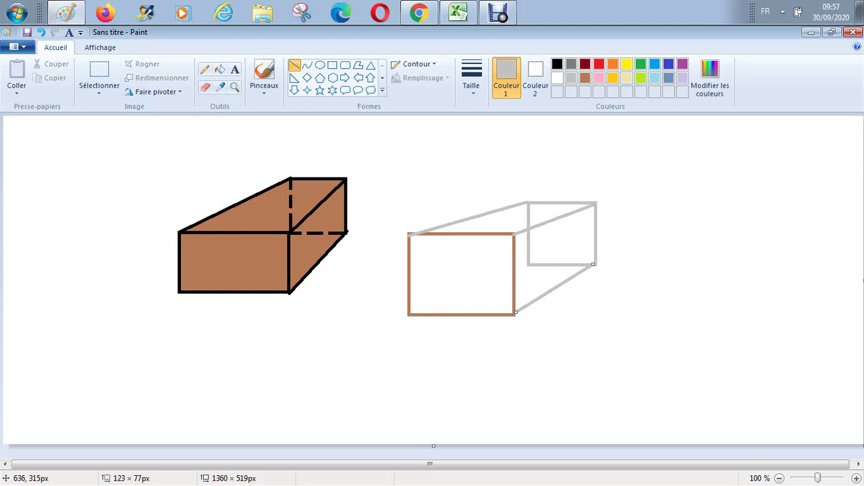
{"action": "left_click_drag", "start_coordinate": [407, 314], "coordinate": [529, 264]}
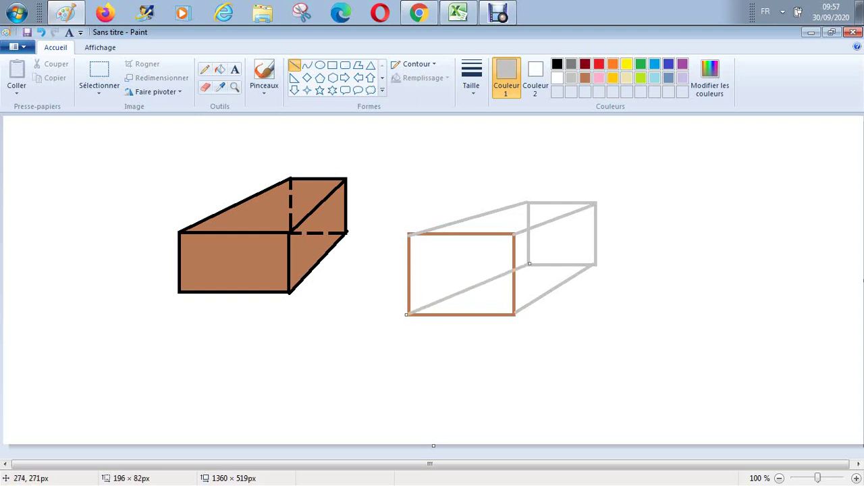
{"action": "left_click_drag", "start_coordinate": [179, 292], "coordinate": [289, 233]}
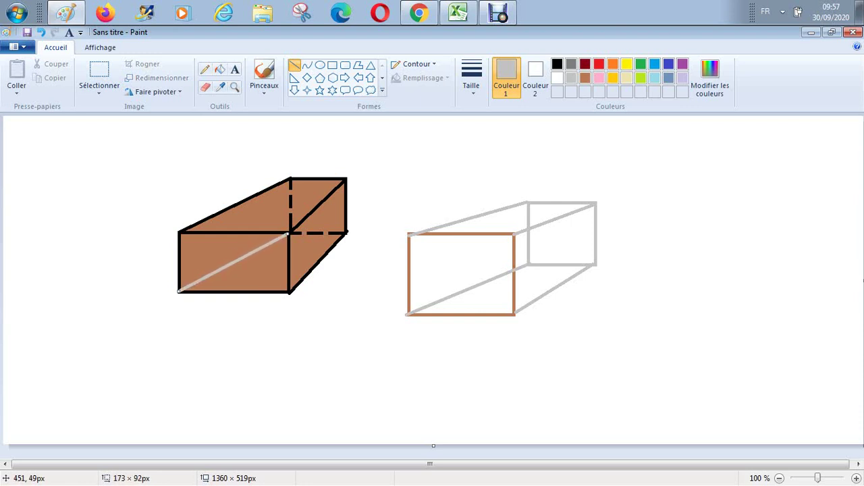
Erase four short gaps along the light grey diagonal hidden edge on the brown block's front face.
{"action": "left_click", "coordinate": [204, 86]}
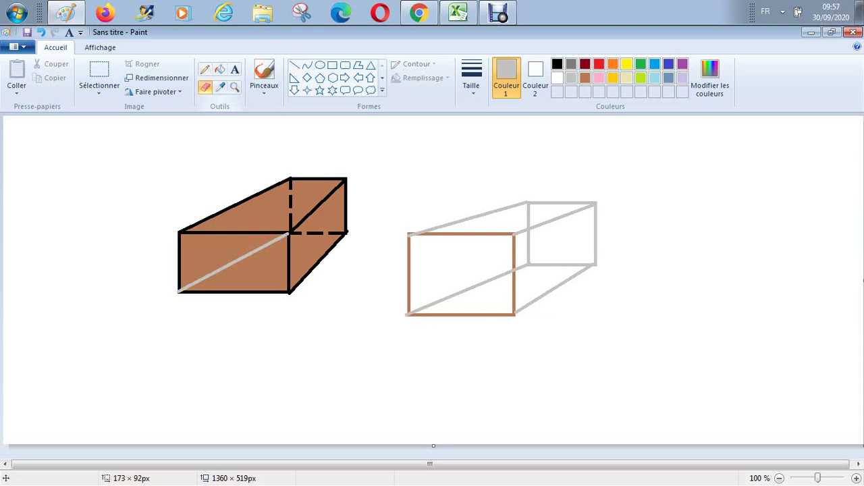
{"action": "left_click_drag", "start_coordinate": [202, 271], "coordinate": [212, 289]}
{"action": "mouse_move", "coordinate": [231, 258]}
{"action": "left_mouse_down"}
{"action": "mouse_move", "coordinate": [238, 269]}
{"action": "mouse_move", "coordinate": [256, 259]}
{"action": "mouse_move", "coordinate": [253, 248]}
{"action": "left_mouse_up"}
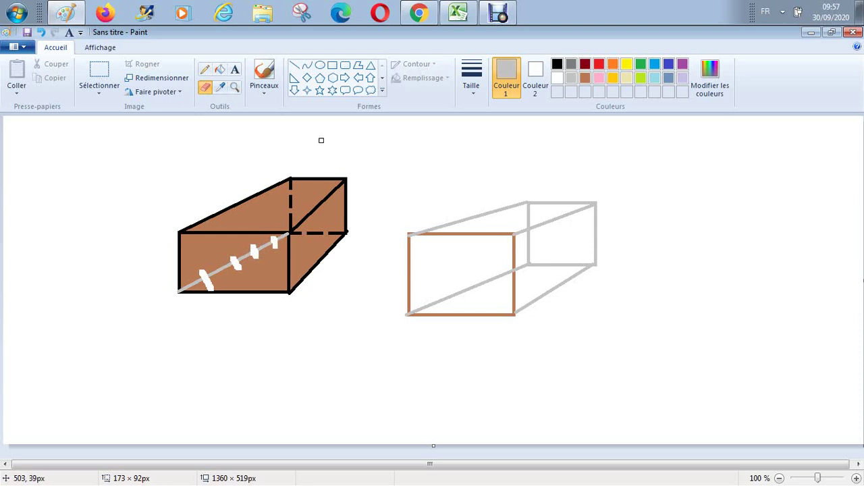
Fill the four erased gaps along the brown block's diagonal hidden edge with brown.
{"action": "left_click", "coordinate": [584, 78]}
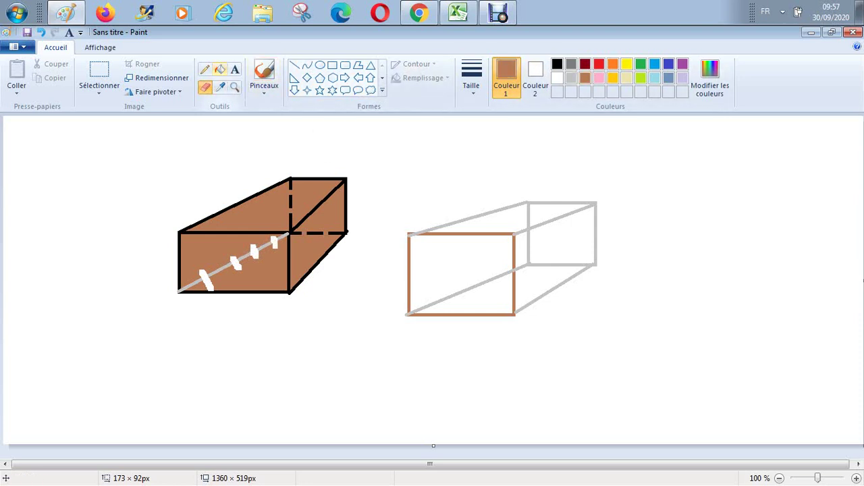
{"action": "left_click", "coordinate": [220, 69]}
{"action": "left_click", "coordinate": [236, 263]}
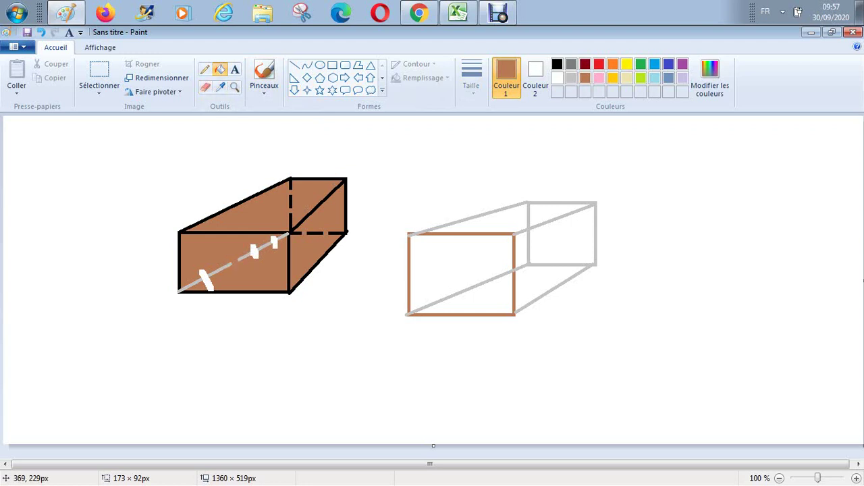
{"action": "left_click", "coordinate": [255, 251]}
{"action": "left_click", "coordinate": [274, 243]}
{"action": "left_click", "coordinate": [206, 283]}
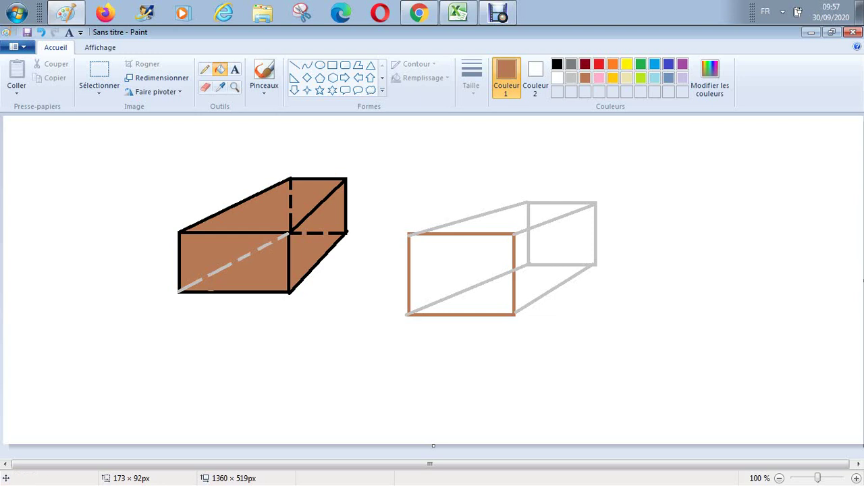
Erase small gaps in the second block's diagonal, vertical and horizontal hidden edges to make them dashed.
{"action": "left_click", "coordinate": [205, 87]}
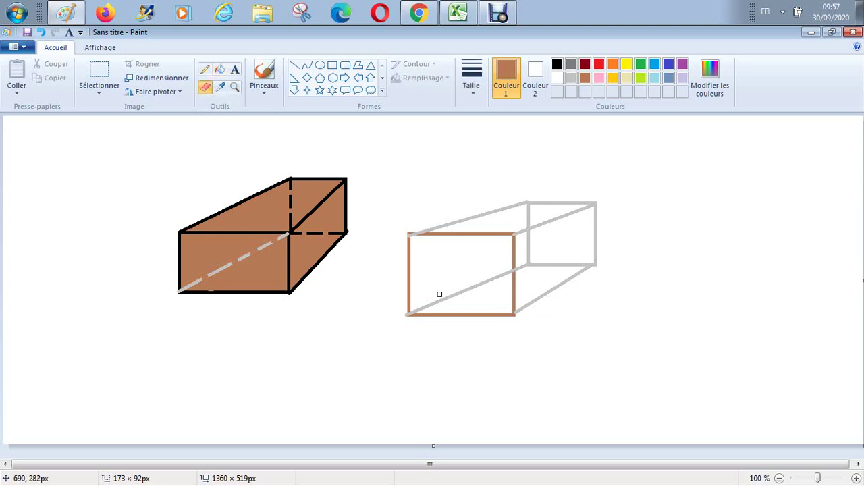
{"action": "mouse_move", "coordinate": [440, 295]}
{"action": "left_mouse_down"}
{"action": "mouse_move", "coordinate": [448, 305]}
{"action": "mouse_move", "coordinate": [480, 290]}
{"action": "mouse_move", "coordinate": [536, 250]}
{"action": "left_mouse_up"}
{"action": "left_click_drag", "start_coordinate": [523, 216], "coordinate": [533, 216]}
{"action": "left_click_drag", "start_coordinate": [544, 265], "coordinate": [563, 261]}
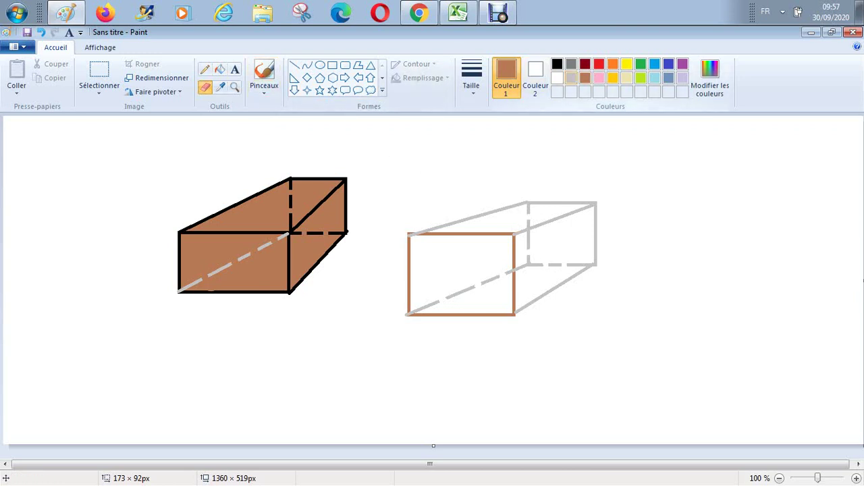
Fill the second block's front face with light grey.
{"action": "left_click", "coordinate": [571, 77]}
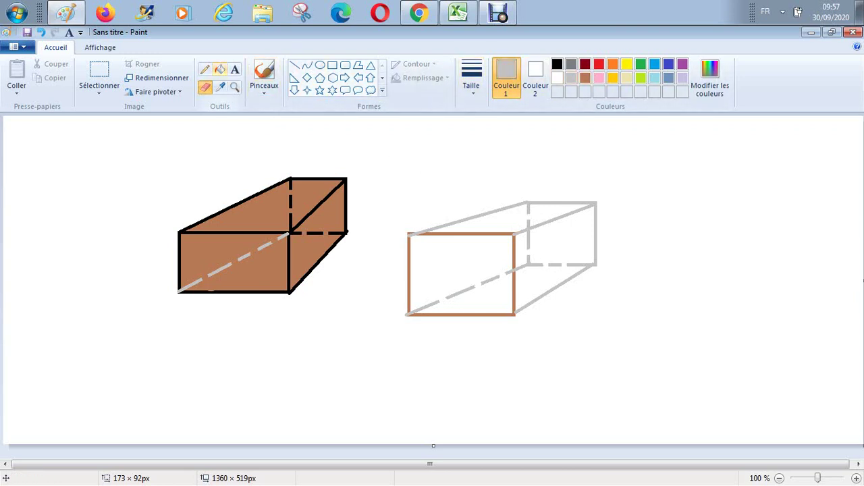
{"action": "left_click", "coordinate": [219, 69]}
{"action": "left_click", "coordinate": [491, 277]}
{"action": "left_click", "coordinate": [526, 226]}
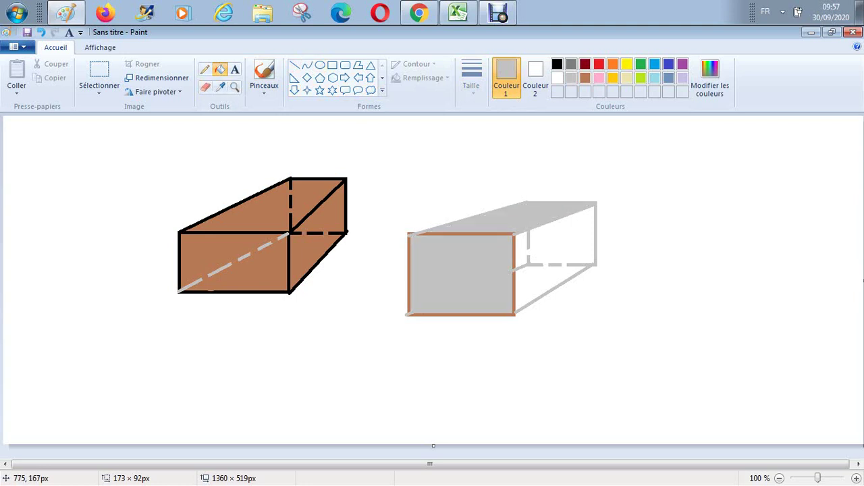
{"action": "left_click", "coordinate": [570, 247]}
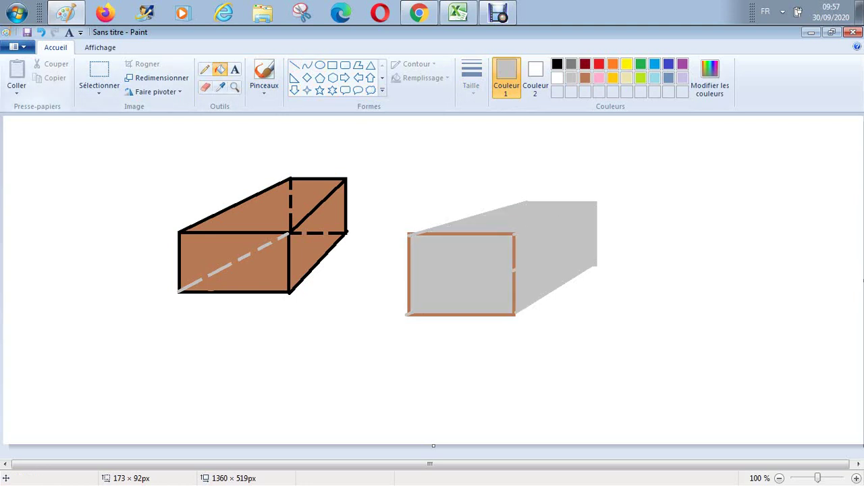
{"action": "left_click", "coordinate": [41, 32]}
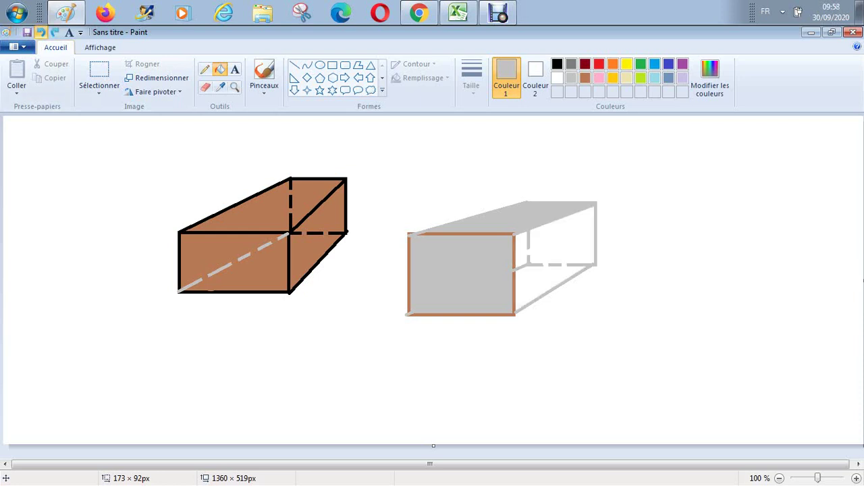
{"action": "left_click", "coordinate": [40, 31]}
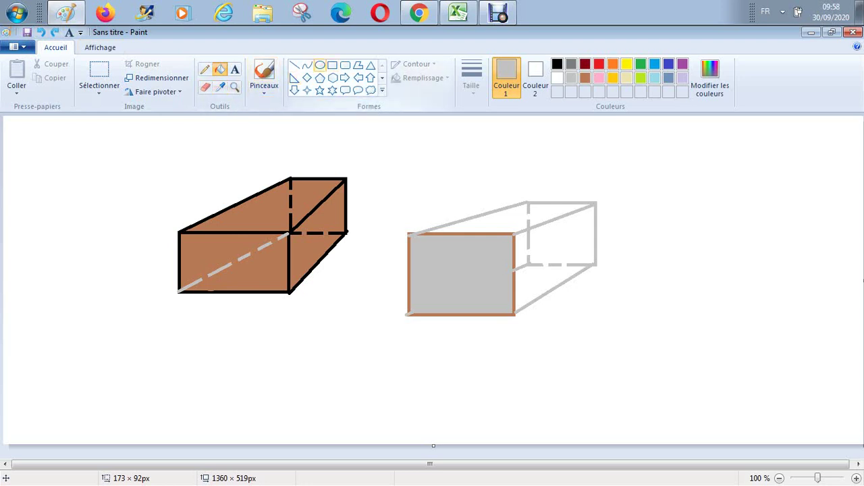
Try to label the brown block "Fe" underneath it, switching the text colour to black.
{"action": "left_click", "coordinate": [235, 68]}
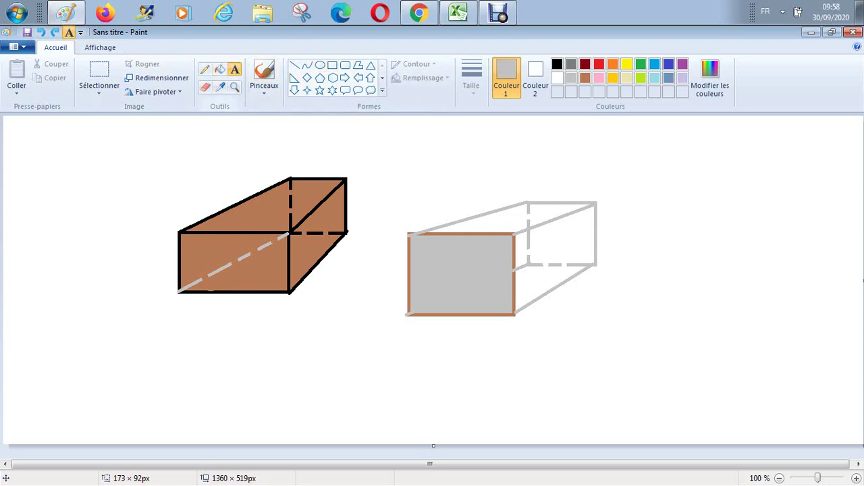
{"action": "left_click", "coordinate": [197, 342]}
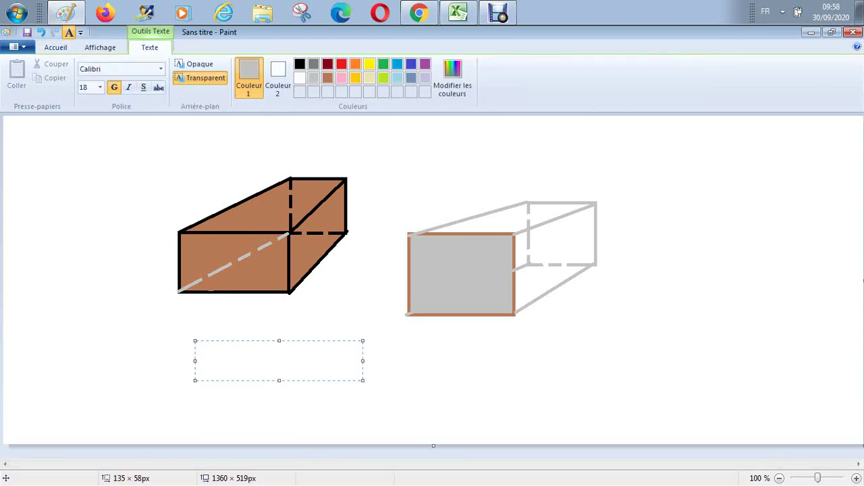
{"action": "type", "text": "Fe"}
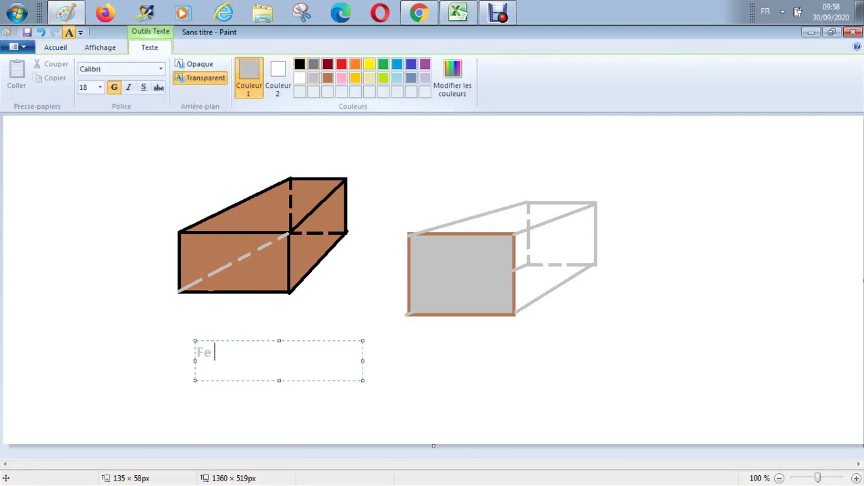
{"action": "left_click", "coordinate": [299, 64]}
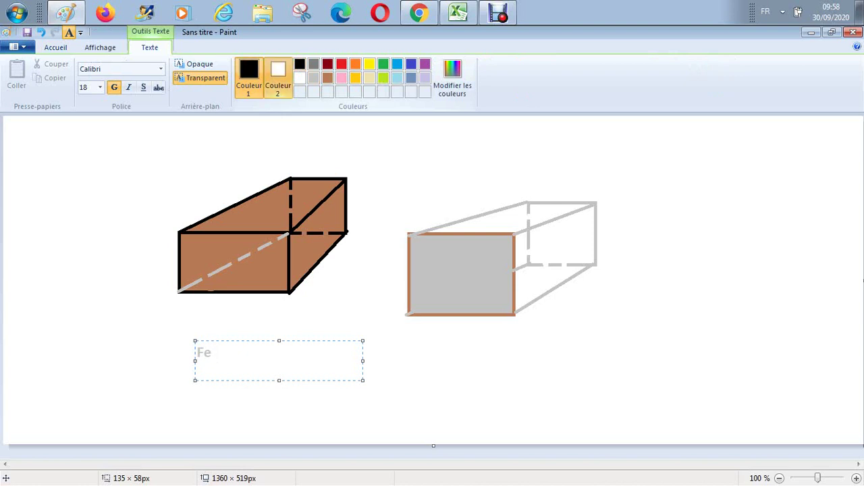
{"action": "left_click", "coordinate": [278, 78]}
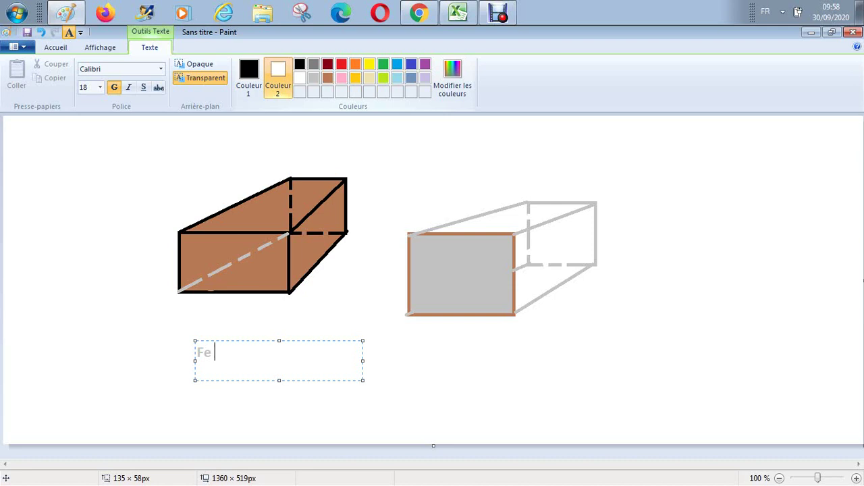
{"action": "key", "text": "BackSpace"}
{"action": "key", "text": "BackSpace"}
{"action": "key", "text": "BackSpace"}
{"action": "type", "text": "F"}
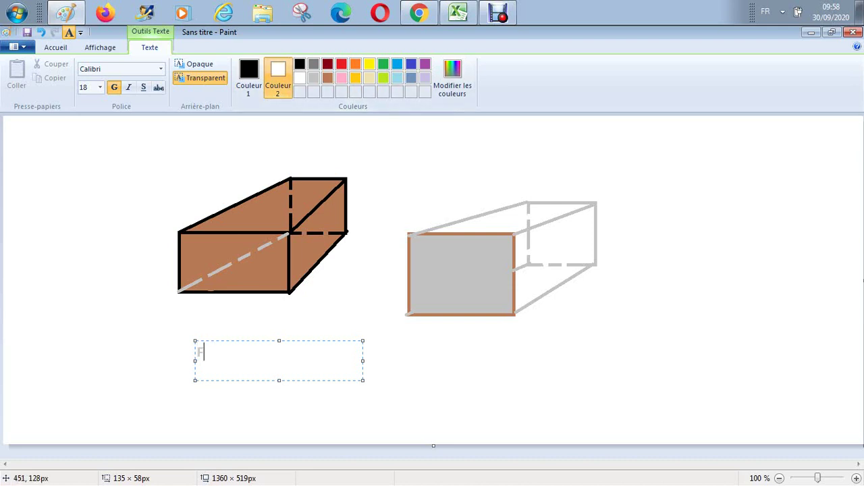
{"action": "left_click", "coordinate": [328, 291]}
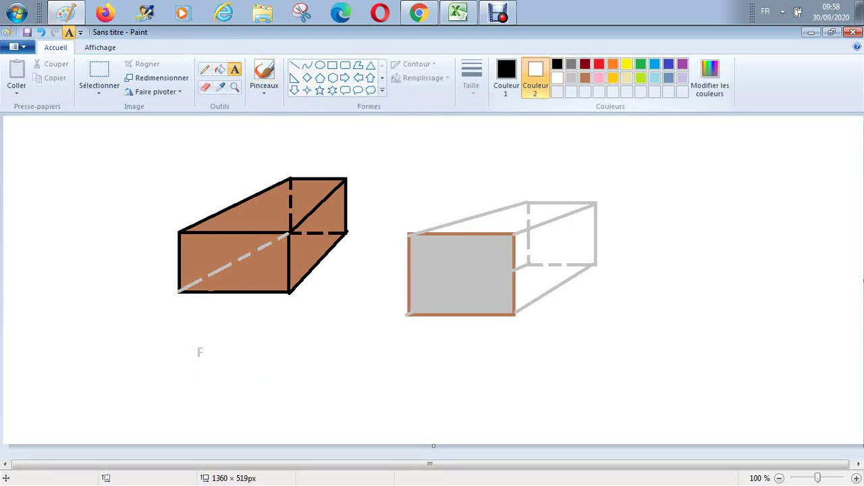
Add black text labels above the blocks, "Fe" for the brown block and "Zn" for the grey one.
{"action": "left_click", "coordinate": [556, 64]}
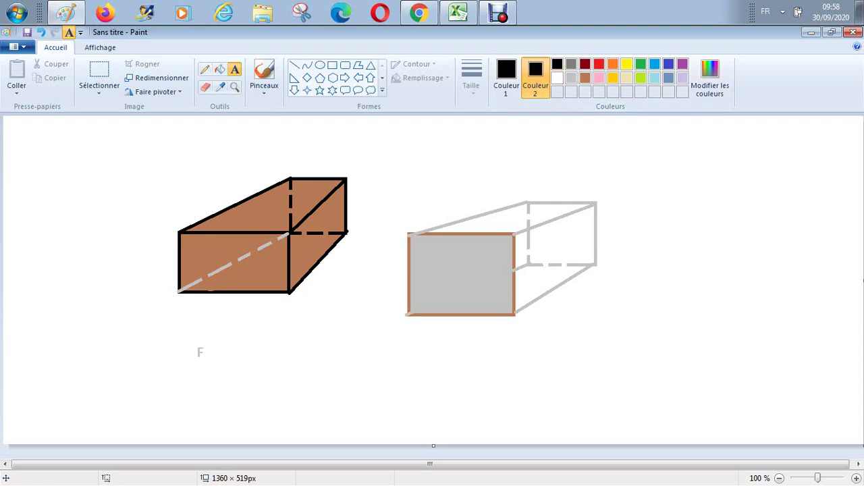
{"action": "left_click_drag", "start_coordinate": [150, 170], "coordinate": [195, 194]}
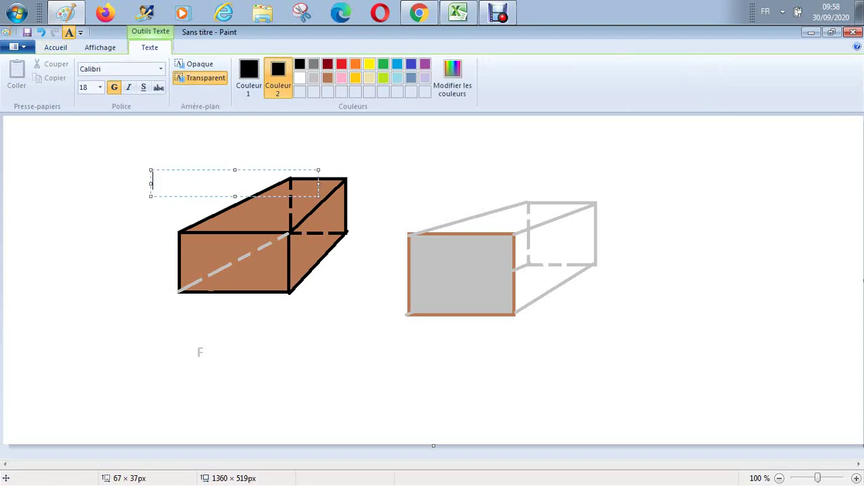
{"action": "type", "text": "Fe"}
{"action": "left_click_drag", "start_coordinate": [416, 180], "coordinate": [450, 201]}
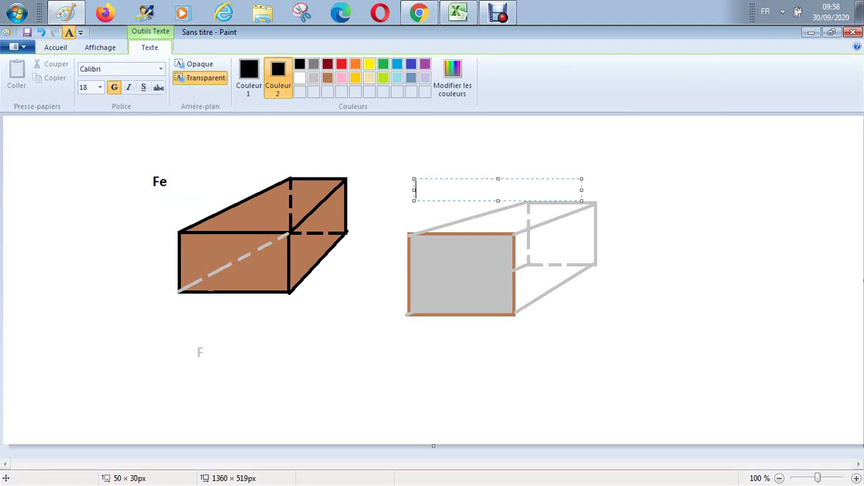
{"action": "type", "text": "Zn"}
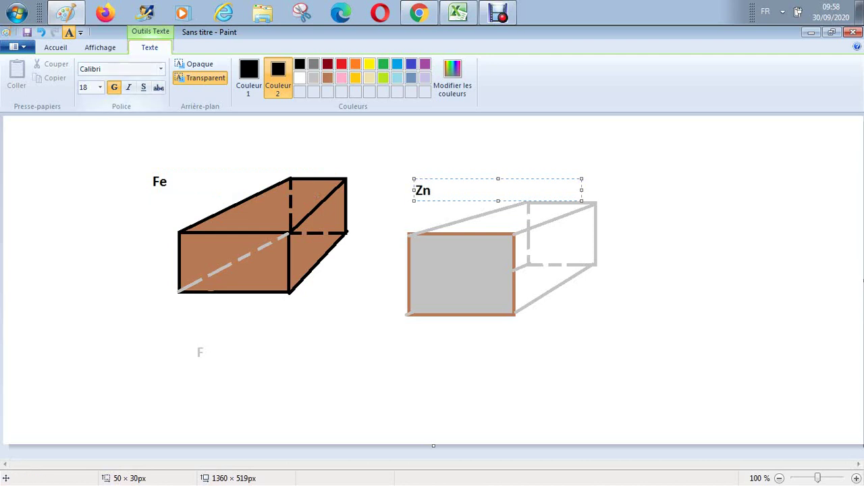
Erase the stray grey letter F below the brown block, using white as the background colour.
{"action": "left_click", "coordinate": [56, 47]}
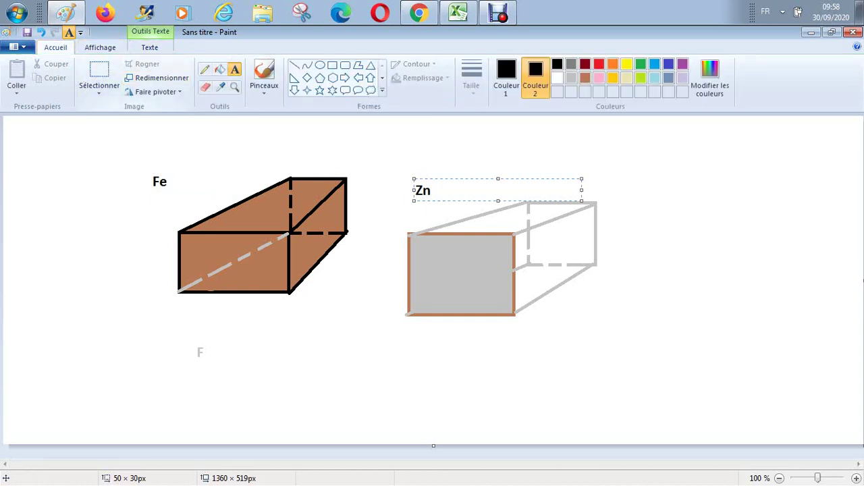
{"action": "left_click", "coordinate": [205, 86]}
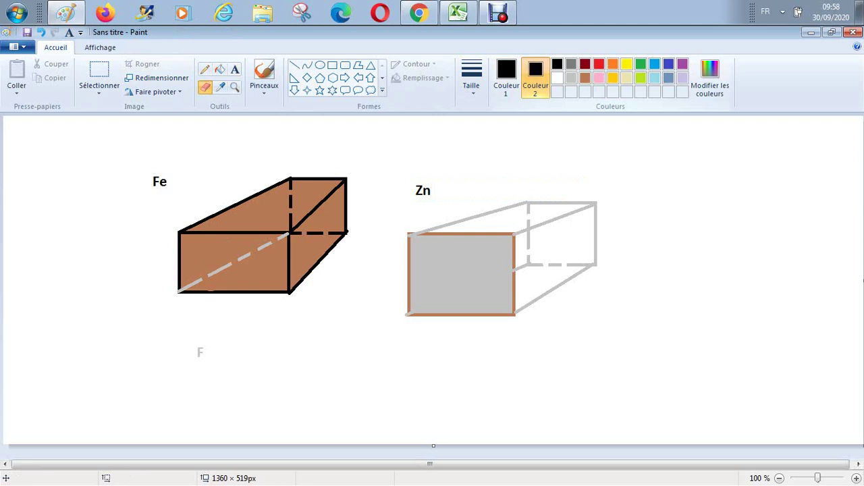
{"action": "left_click", "coordinate": [557, 77]}
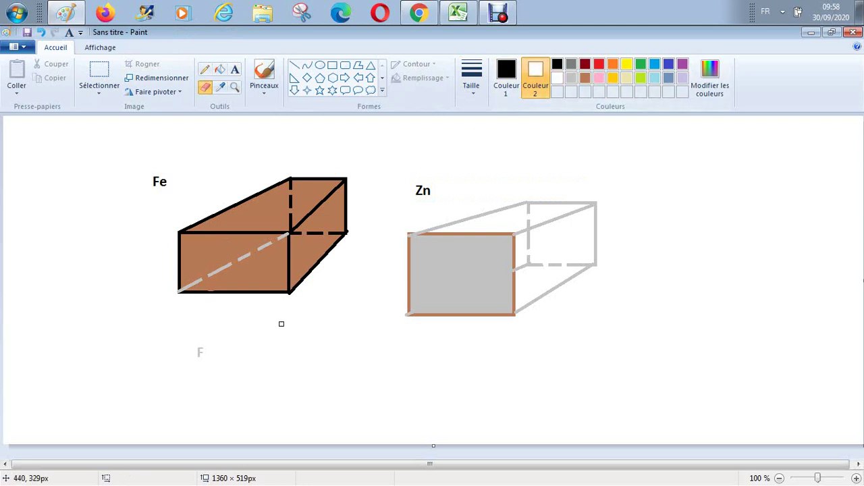
{"action": "mouse_move", "coordinate": [209, 352]}
{"action": "left_mouse_down"}
{"action": "mouse_move", "coordinate": [198, 349]}
{"action": "mouse_move", "coordinate": [209, 361]}
{"action": "left_mouse_up"}
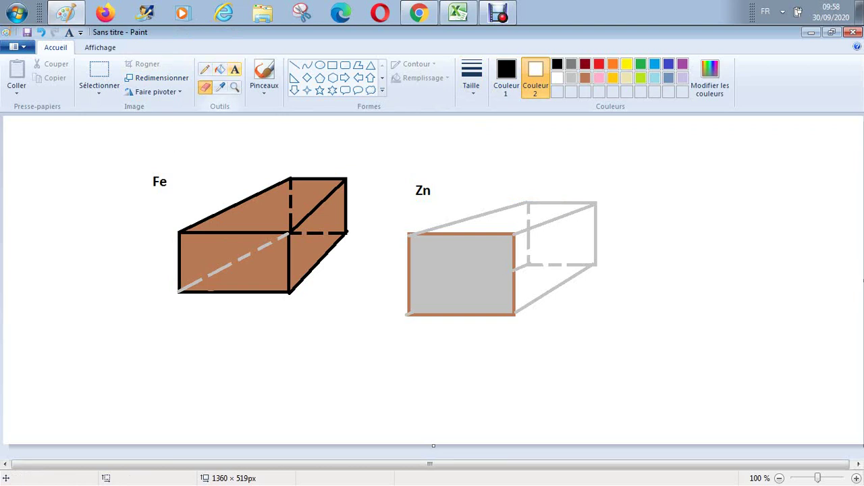
Draw two black-outlined rectangles, about 60 × 125 px below the Fe block and about 50 × 95 px below the Zn block.
{"action": "left_click", "coordinate": [332, 64]}
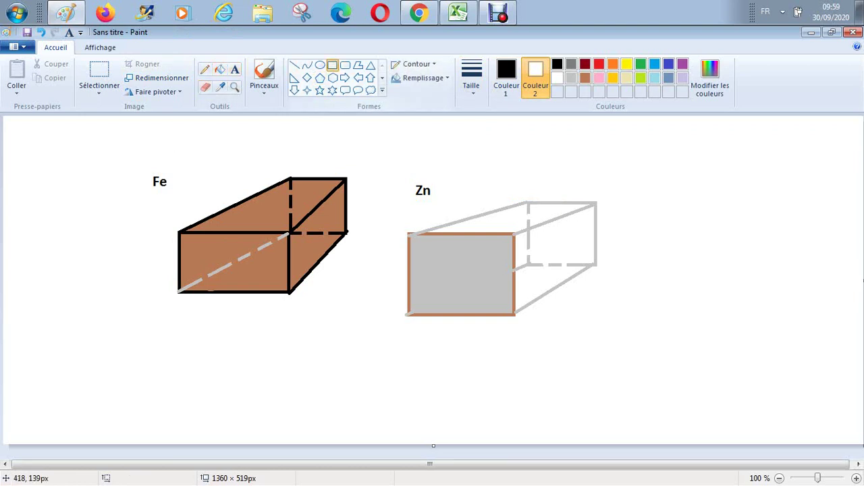
{"action": "mouse_move", "coordinate": [213, 314]}
{"action": "left_mouse_down"}
{"action": "mouse_move", "coordinate": [253, 349]}
{"action": "mouse_move", "coordinate": [253, 393]}
{"action": "left_mouse_up"}
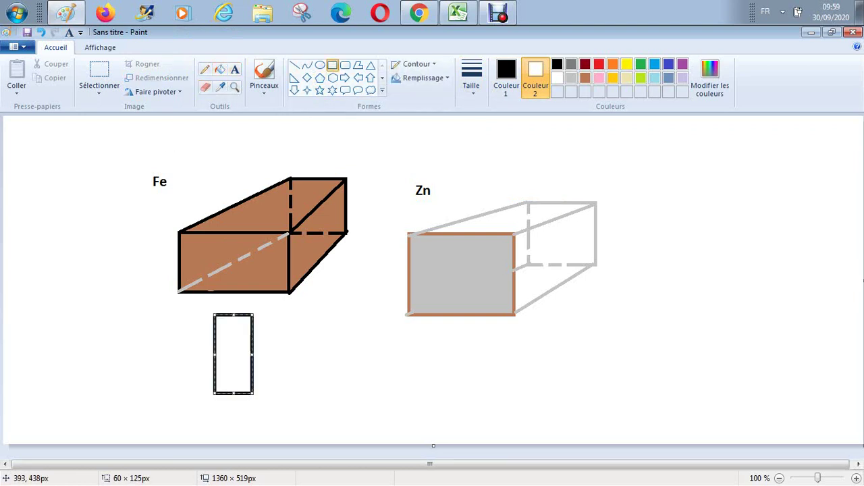
{"action": "left_click", "coordinate": [284, 346]}
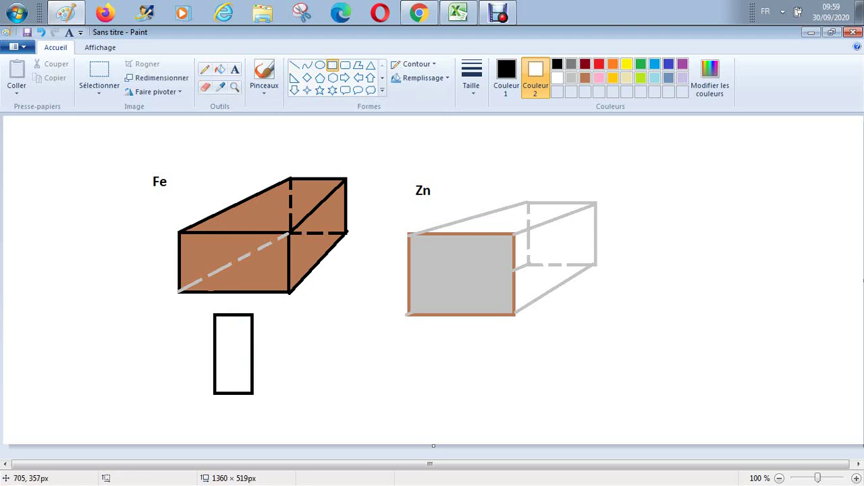
{"action": "left_click_drag", "start_coordinate": [450, 336], "coordinate": [483, 398]}
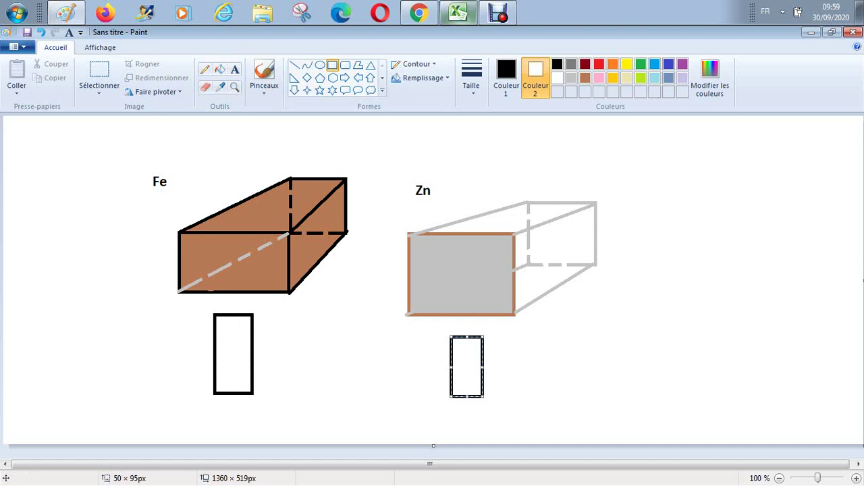
Switch to the Excel worksheet and examine the masses and specific heat capacities given for the iron and zinc blocks.
{"action": "left_click", "coordinate": [459, 13]}
{"action": "left_click", "coordinate": [391, 249]}
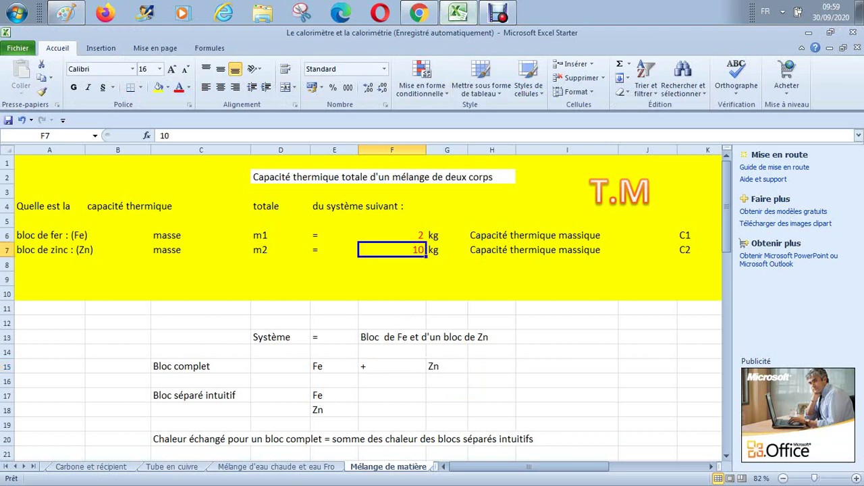
{"action": "key", "text": "Down"}
{"action": "key", "text": "Down"}
{"action": "key", "text": "Down"}
{"action": "key", "text": "Down"}
{"action": "key", "text": "Down"}
{"action": "key", "text": "Down"}
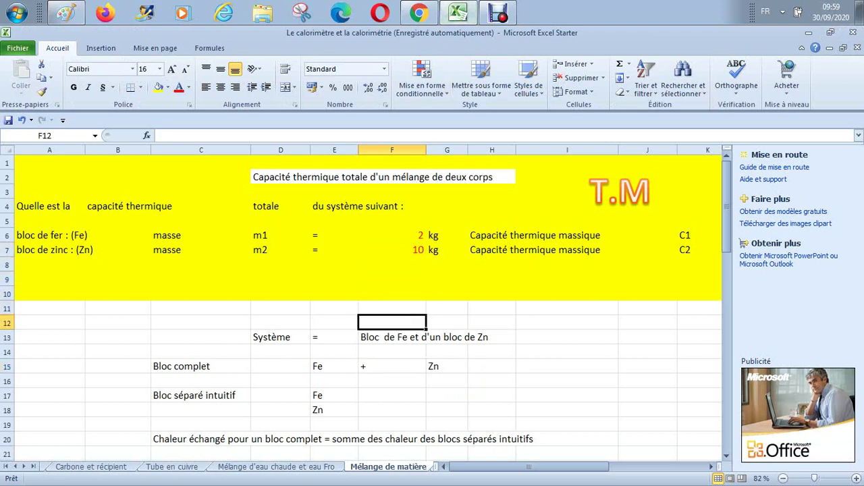
{"action": "key", "text": "Up"}
{"action": "key", "text": "Up"}
{"action": "key", "text": "Up"}
{"action": "key", "text": "Up"}
{"action": "key", "text": "Up"}
{"action": "key", "text": "Up"}
{"action": "key", "text": "Up"}
{"action": "key", "text": "Up"}
{"action": "key", "text": "Down"}
{"action": "key", "text": "Right"}
{"action": "key", "text": "Right"}
{"action": "key", "text": "Right"}
{"action": "key", "text": "Right"}
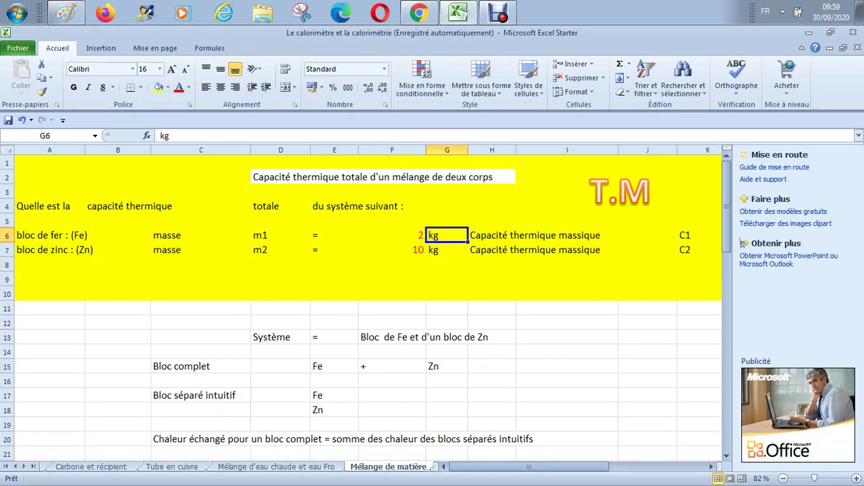
{"action": "key", "text": "Right"}
{"action": "key", "text": "Right"}
{"action": "key", "text": "Right"}
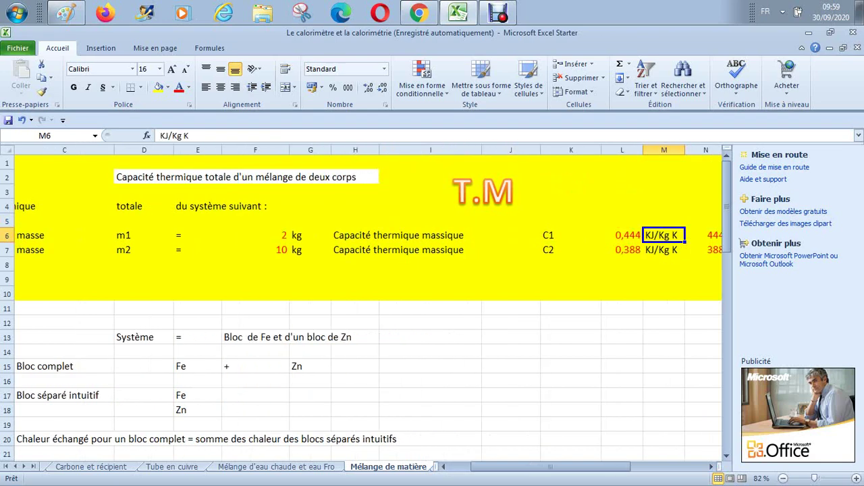
Examine the iron and zinc specific heat capacities converted to J/kg °C in column N and their conversion formulas.
{"action": "key", "text": "Right"}
{"action": "key", "text": "Right"}
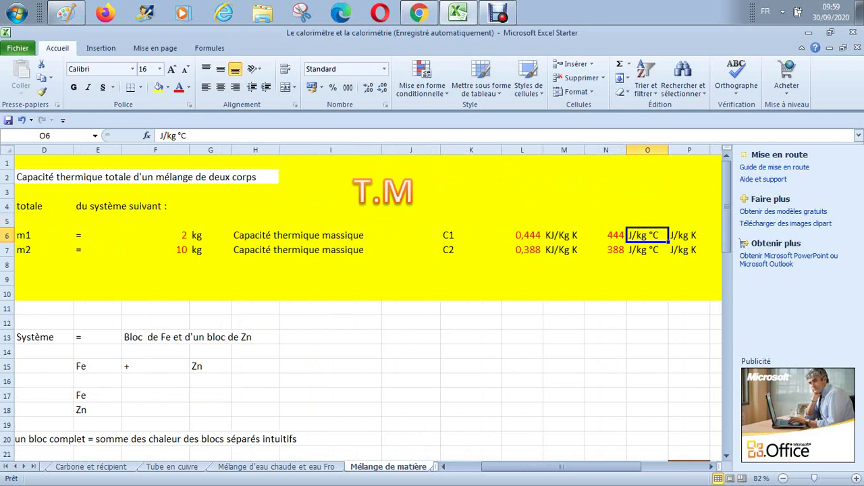
{"action": "left_click", "coordinate": [606, 235]}
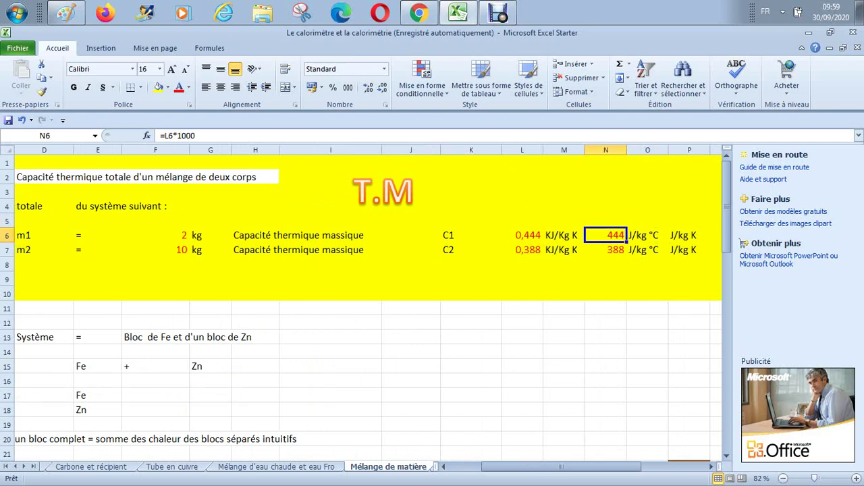
{"action": "left_click", "coordinate": [606, 249]}
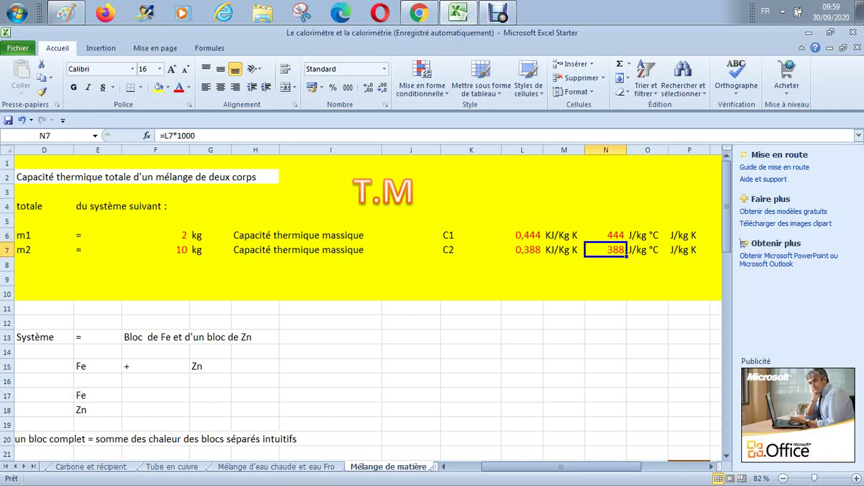
{"action": "left_click", "coordinate": [605, 235]}
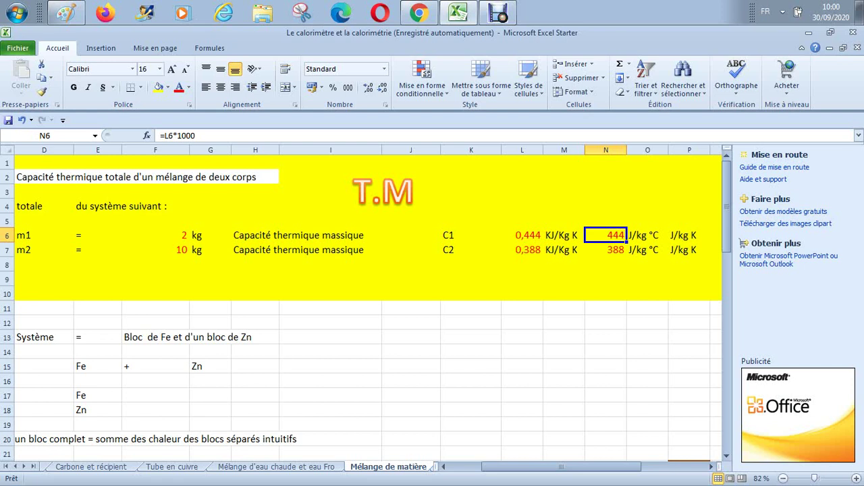
Switch to the Paint drawing and sketch freehand flames with the Pencil at the upper ends of the two rectangles.
{"action": "left_click", "coordinate": [66, 13]}
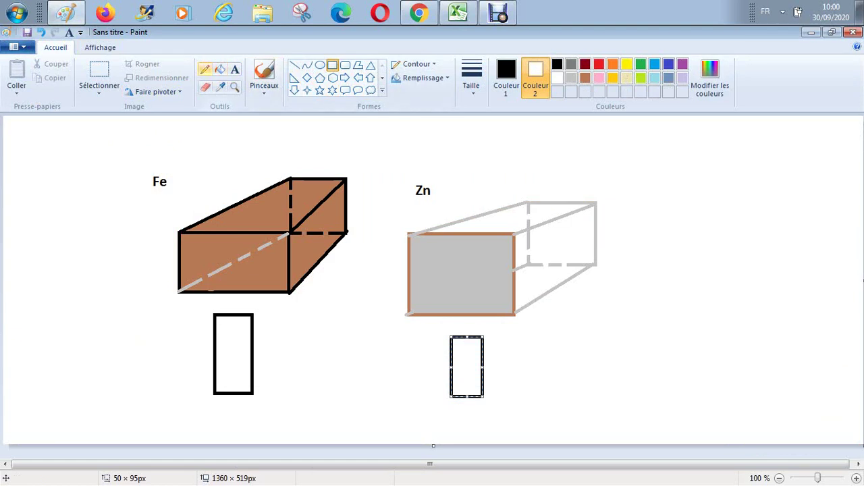
{"action": "left_click", "coordinate": [204, 69]}
{"action": "mouse_move", "coordinate": [229, 309]}
{"action": "left_mouse_down"}
{"action": "mouse_move", "coordinate": [232, 297]}
{"action": "mouse_move", "coordinate": [229, 332]}
{"action": "mouse_move", "coordinate": [227, 296]}
{"action": "mouse_move", "coordinate": [239, 313]}
{"action": "left_mouse_up"}
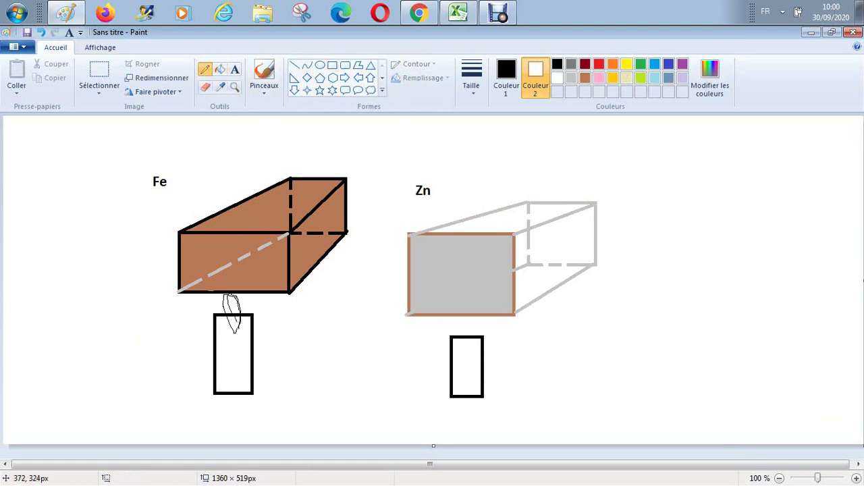
{"action": "mouse_move", "coordinate": [465, 350]}
{"action": "left_mouse_down"}
{"action": "mouse_move", "coordinate": [462, 322]}
{"action": "mouse_move", "coordinate": [467, 362]}
{"action": "left_mouse_up"}
Try a black fill on the flame under the Fe block, undo it, and choose gold as the background colour.
{"action": "left_click", "coordinate": [219, 69]}
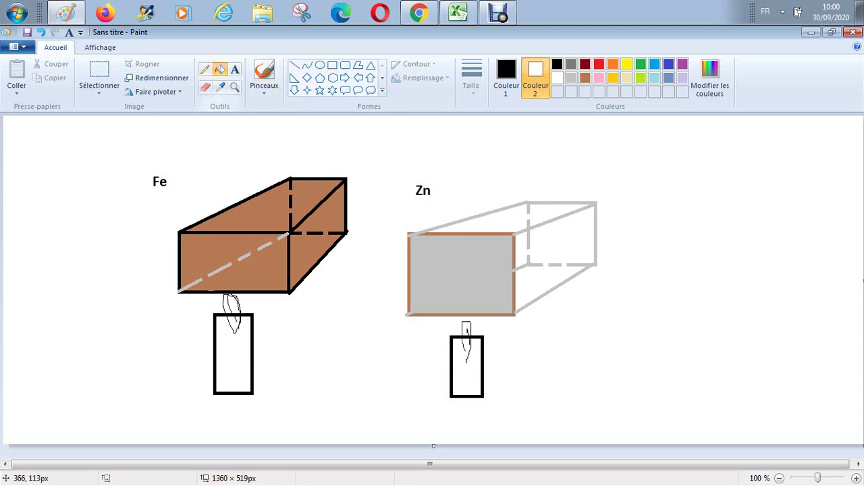
{"action": "left_click", "coordinate": [231, 307]}
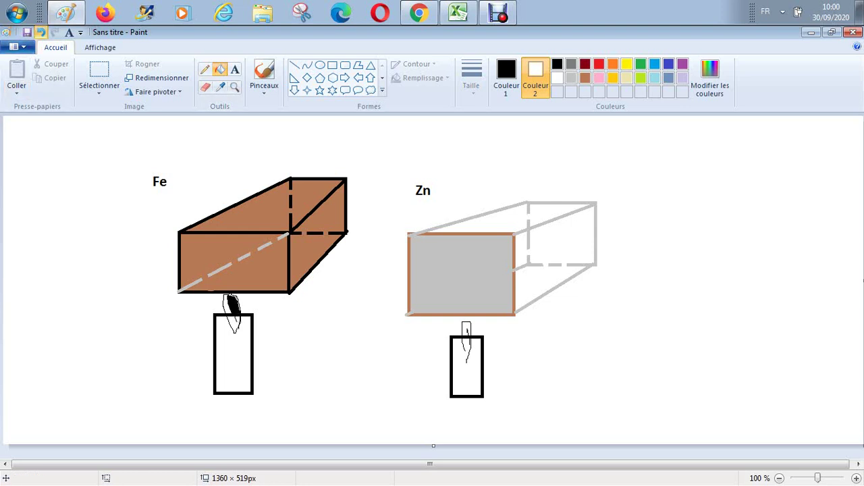
{"action": "left_click", "coordinate": [40, 31]}
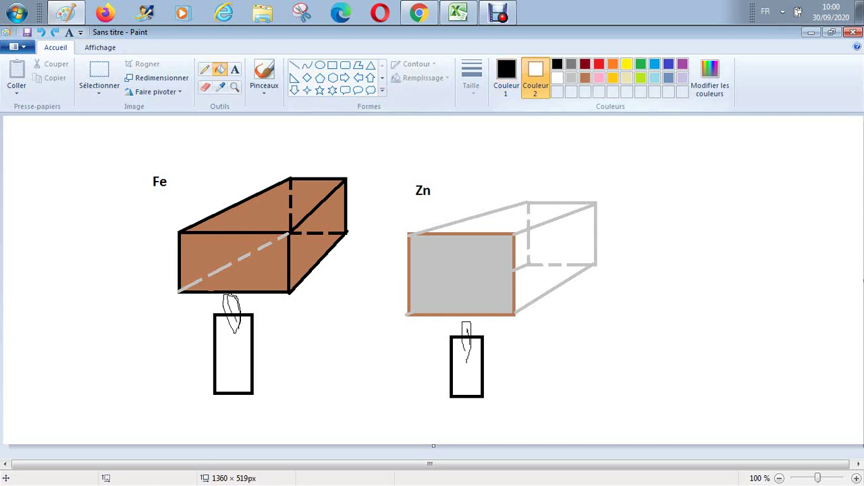
{"action": "left_click", "coordinate": [612, 78]}
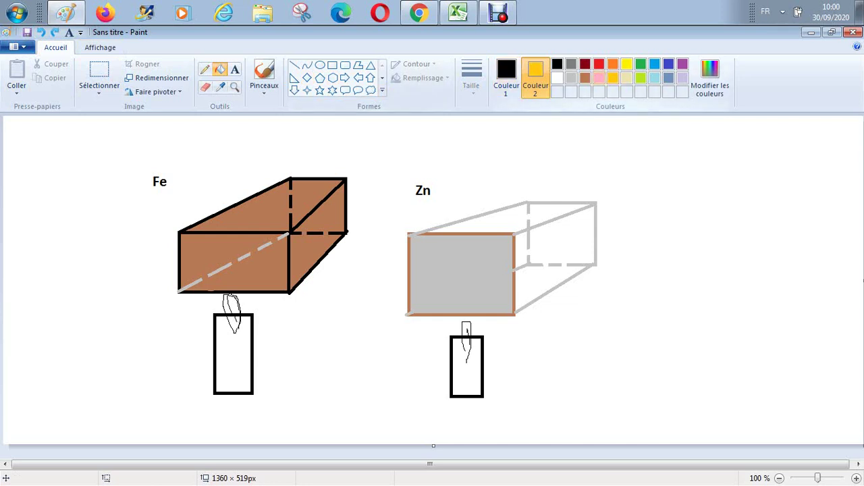
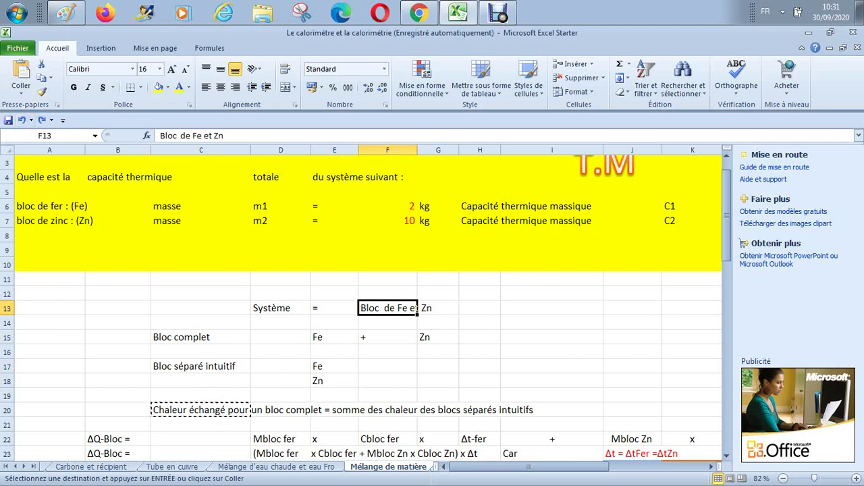
Cancel the pending copy in the Excel worksheet and shorten the label in C17 to "Bloc séparé".
{"action": "left_click", "coordinate": [49, 293]}
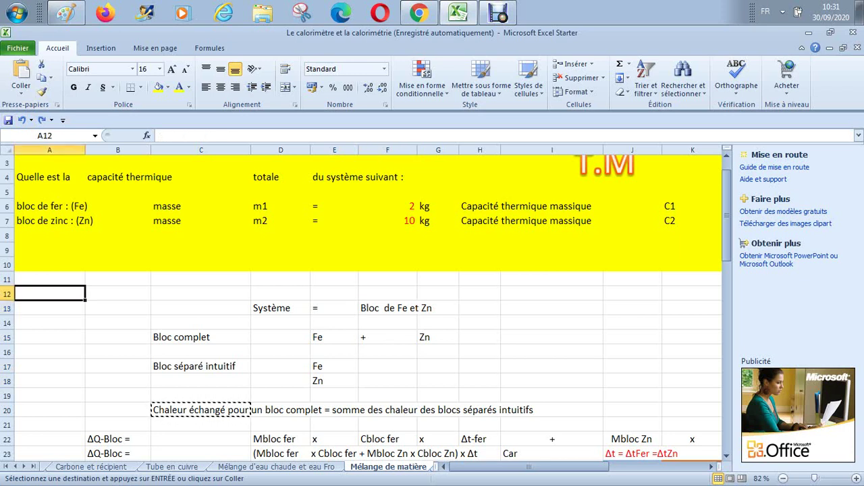
{"action": "key", "text": "Escape"}
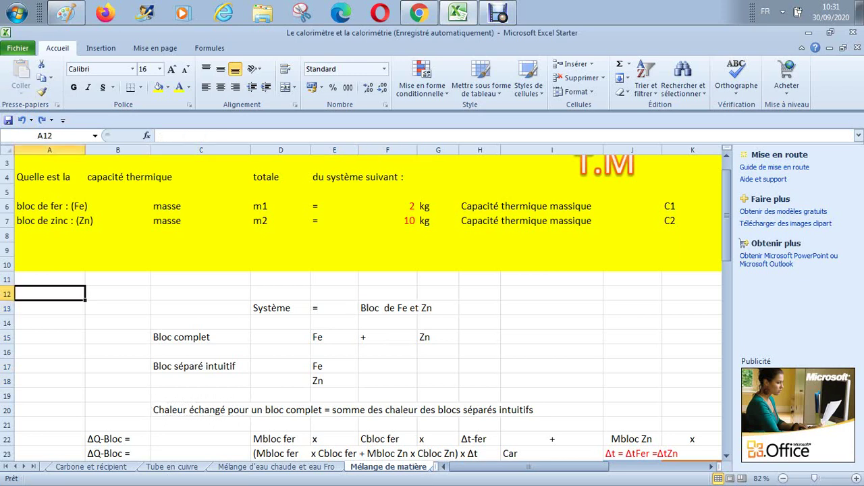
{"action": "left_click", "coordinate": [200, 366]}
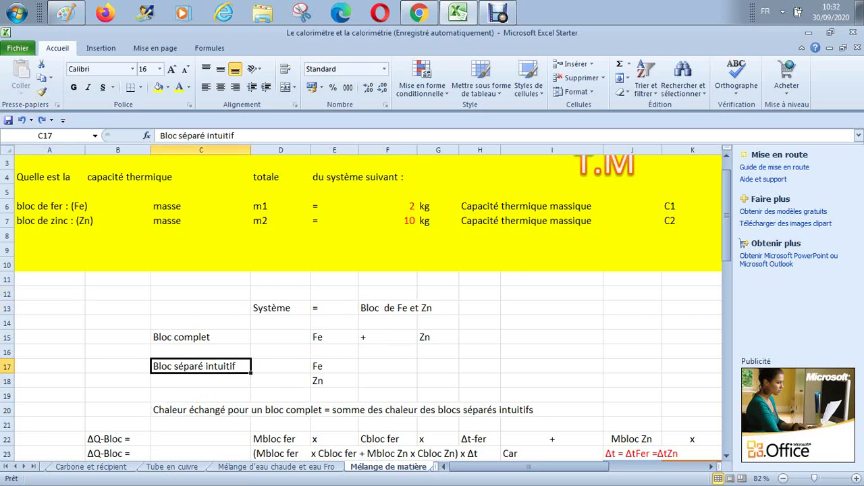
{"action": "left_click", "coordinate": [234, 135]}
{"action": "key", "text": "BackSpace"}
{"action": "key", "text": "BackSpace"}
{"action": "key", "text": "BackSpace"}
{"action": "key", "text": "BackSpace"}
{"action": "key", "text": "BackSpace"}
{"action": "key", "text": "BackSpace"}
{"action": "key", "text": "BackSpace"}
{"action": "key", "text": "BackSpace"}
{"action": "key", "text": "BackSpace"}
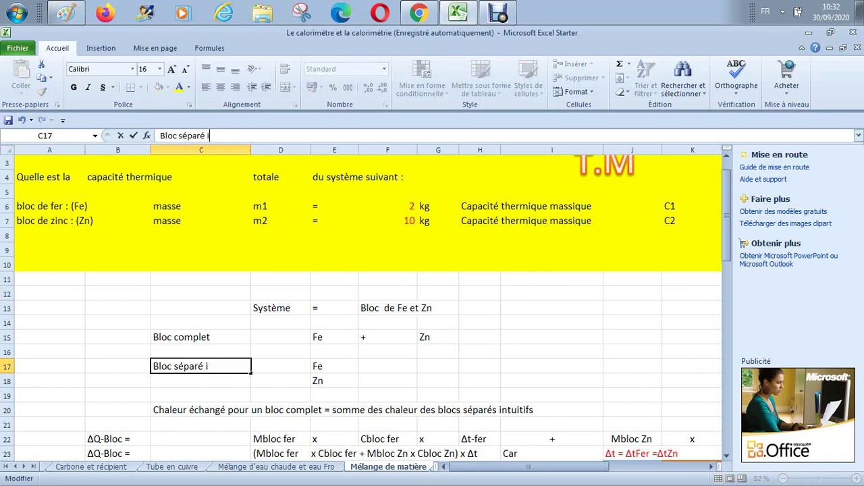
{"action": "key", "text": "Return"}
{"action": "key", "text": "Up"}
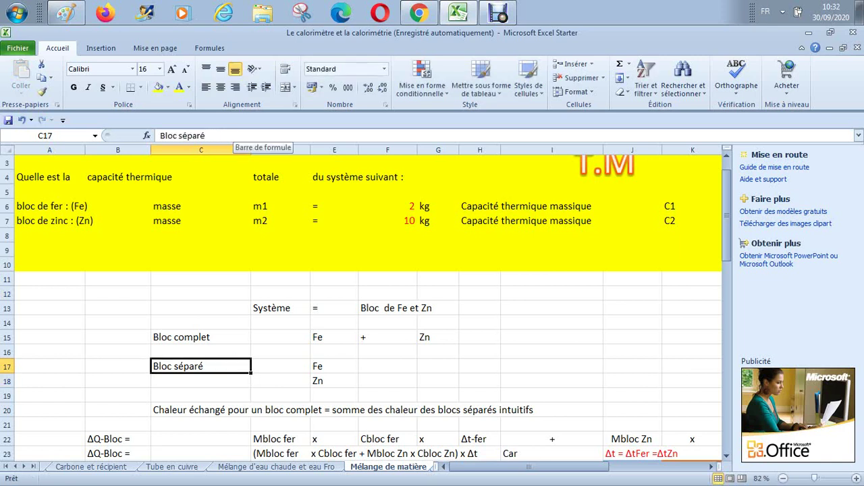
Examine the separate Fe and Zn entries, the formulas from row 23 on, and the heat-exchange sentence in row 20.
{"action": "key", "text": "Right"}
{"action": "key", "text": "Right"}
{"action": "key", "text": "Down"}
{"action": "key", "text": "Down"}
{"action": "key", "text": "Down"}
{"action": "key", "text": "Down"}
{"action": "key", "text": "Down"}
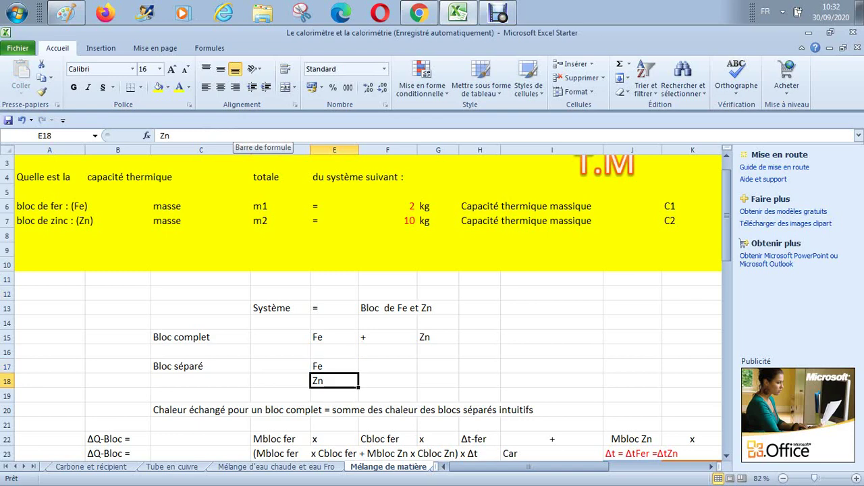
{"action": "key", "text": "Up"}
{"action": "key", "text": "Down"}
{"action": "key", "text": "Down"}
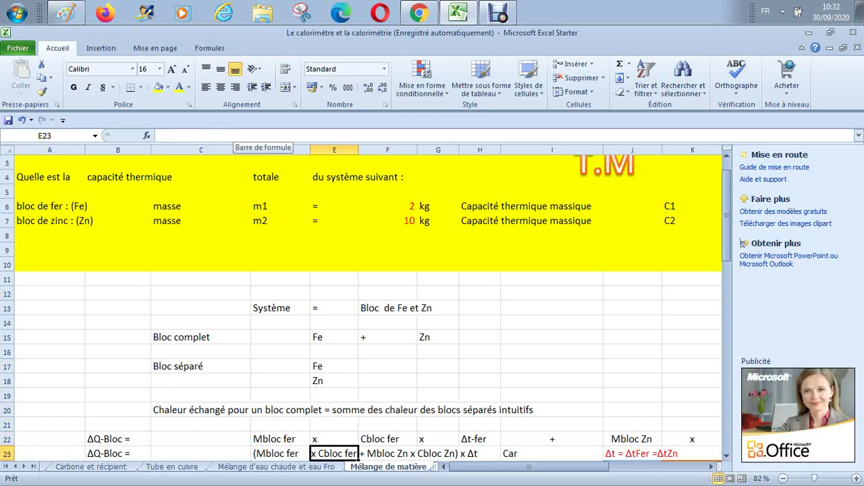
{"action": "key", "text": "Down"}
{"action": "key", "text": "Down"}
{"action": "key", "text": "Up"}
{"action": "key", "text": "Up"}
{"action": "key", "text": "Up"}
{"action": "key", "text": "Up"}
{"action": "key", "text": "Up"}
{"action": "key", "text": "Right"}
{"action": "key", "text": "Right"}
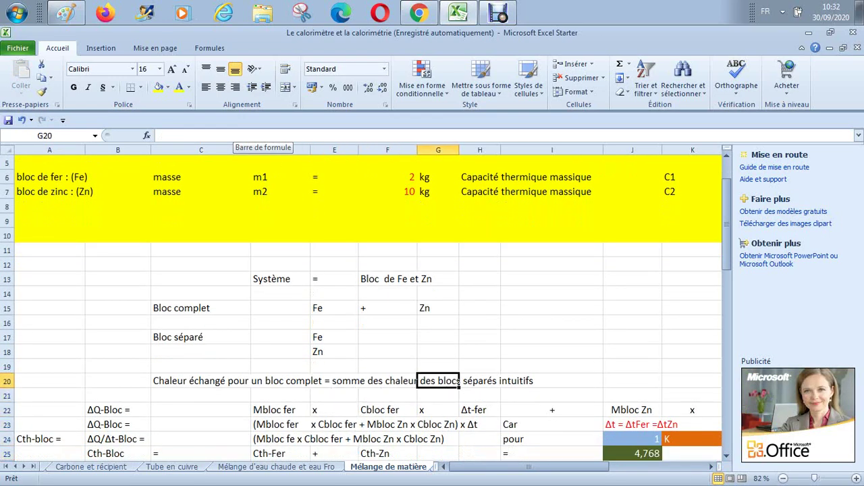
{"action": "key", "text": "Right"}
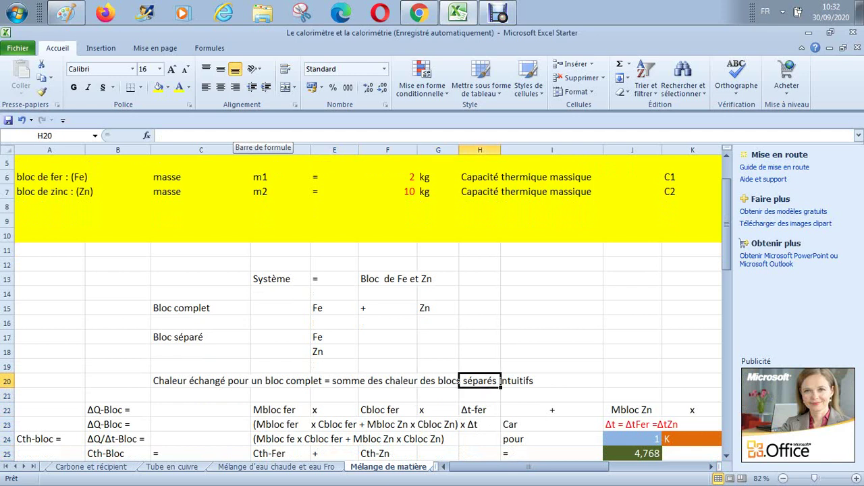
Remove the word "intuitifs" from the end of the heat-exchange sentence in C20.
{"action": "key", "text": "Left"}
{"action": "key", "text": "Left"}
{"action": "key", "text": "Left"}
{"action": "key", "text": "Left"}
{"action": "key", "text": "Left"}
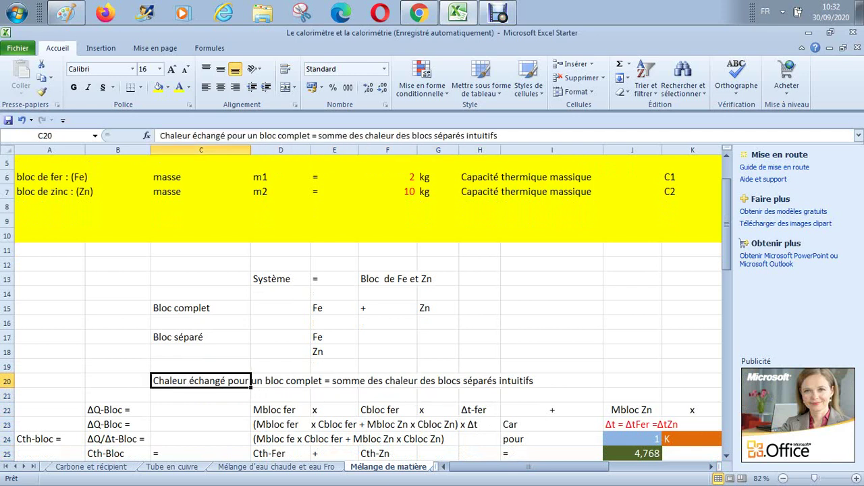
{"action": "left_click", "coordinate": [503, 135]}
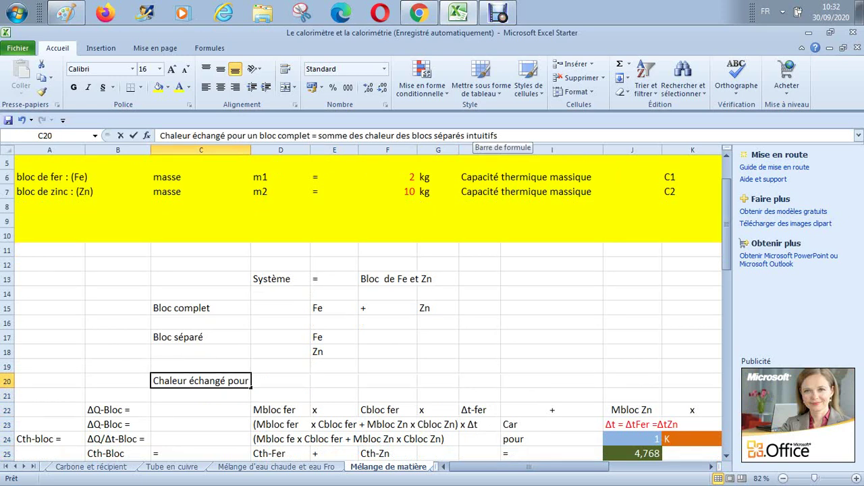
{"action": "double_click", "coordinate": [483, 136]}
{"action": "key", "text": "BackSpace"}
{"action": "key", "text": "Return"}
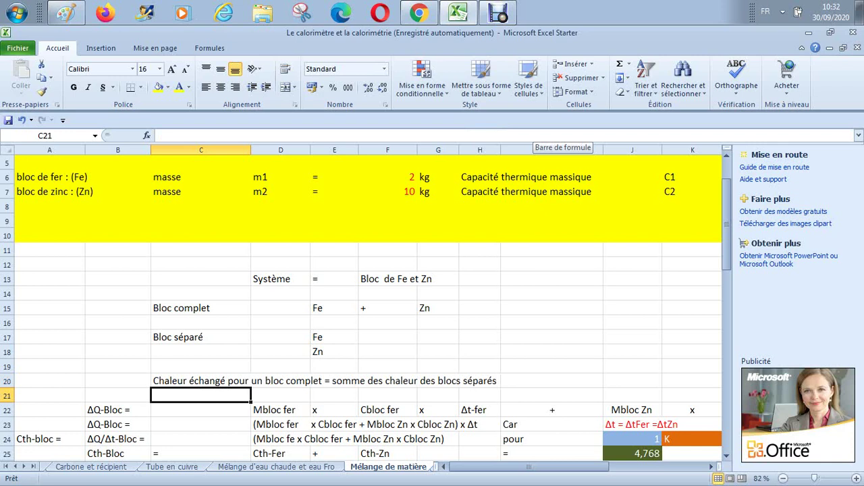
Examine the ΔQ-Bloc expression in row 22 term by term, from the iron block's mass to the zinc block's terms.
{"action": "key", "text": "Up"}
{"action": "key", "text": "Up"}
{"action": "key", "text": "Down"}
{"action": "key", "text": "Down"}
{"action": "key", "text": "Down"}
{"action": "key", "text": "Left"}
{"action": "key", "text": "Right"}
{"action": "key", "text": "Right"}
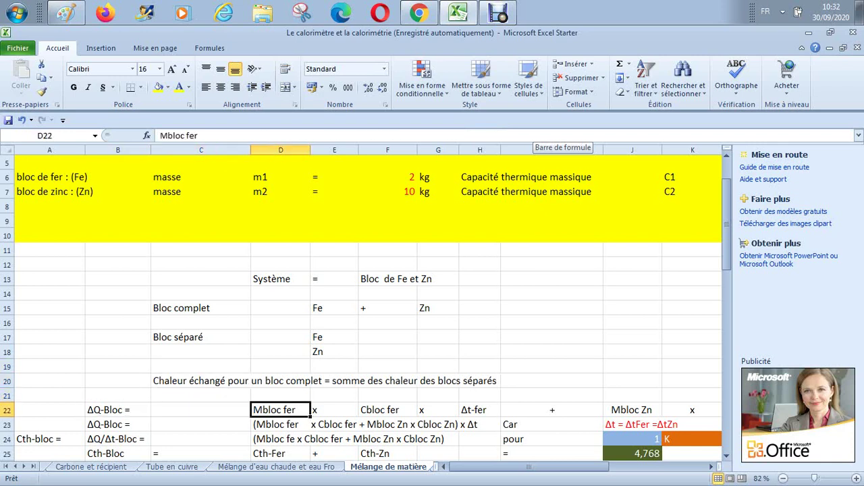
{"action": "key", "text": "Right"}
{"action": "key", "text": "Right"}
{"action": "key", "text": "Right"}
{"action": "key", "text": "Right"}
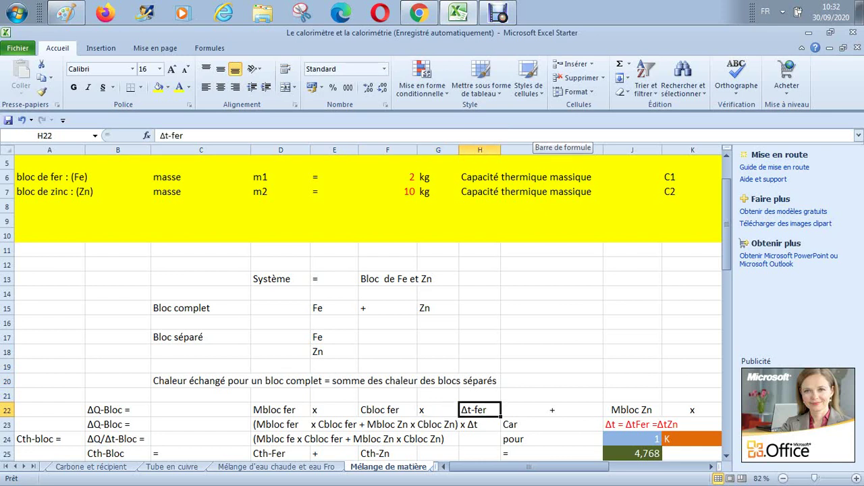
{"action": "key", "text": "Right"}
{"action": "key", "text": "Right"}
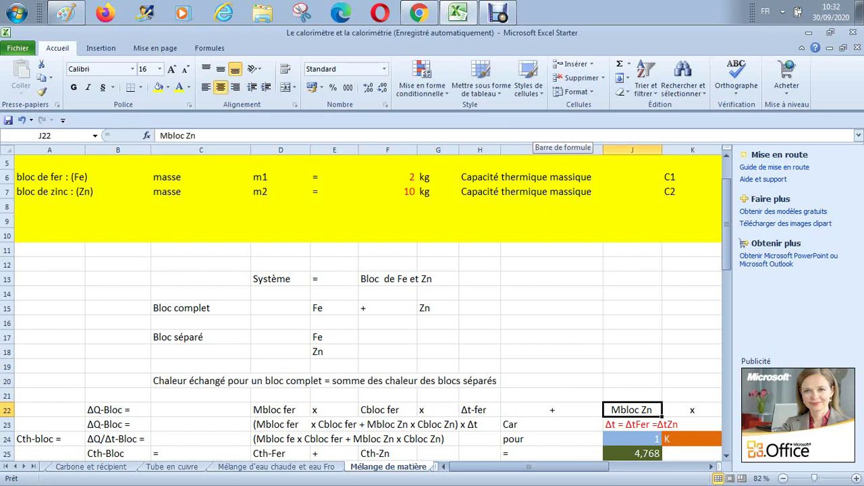
{"action": "key", "text": "Right"}
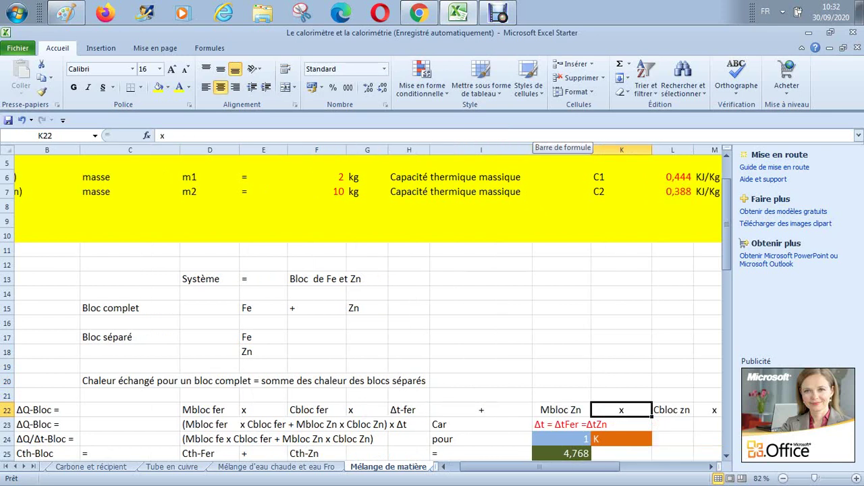
Compare the iron and zinc heat terms in row 22 with the complete-block heat sentence in row 20.
{"action": "key", "text": "Left"}
{"action": "key", "text": "Left"}
{"action": "key", "text": "Left"}
{"action": "key", "text": "Left"}
{"action": "key", "text": "Left"}
{"action": "key", "text": "Left"}
{"action": "key", "text": "Left"}
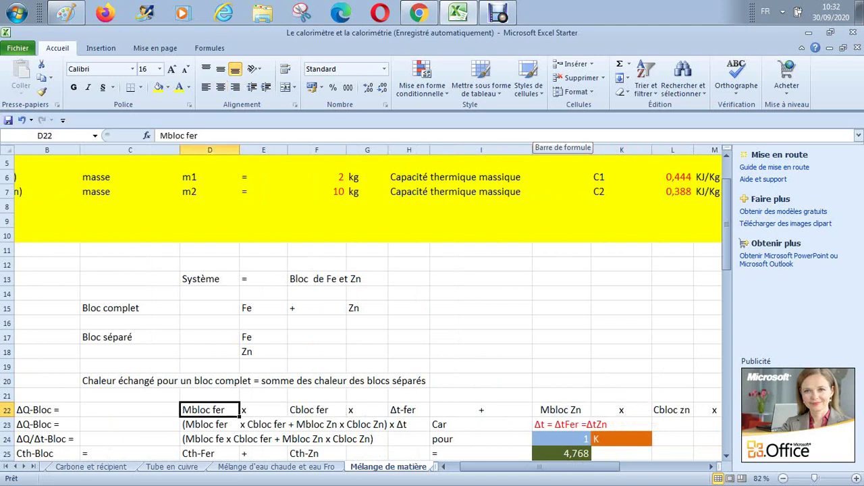
{"action": "key", "text": "Right"}
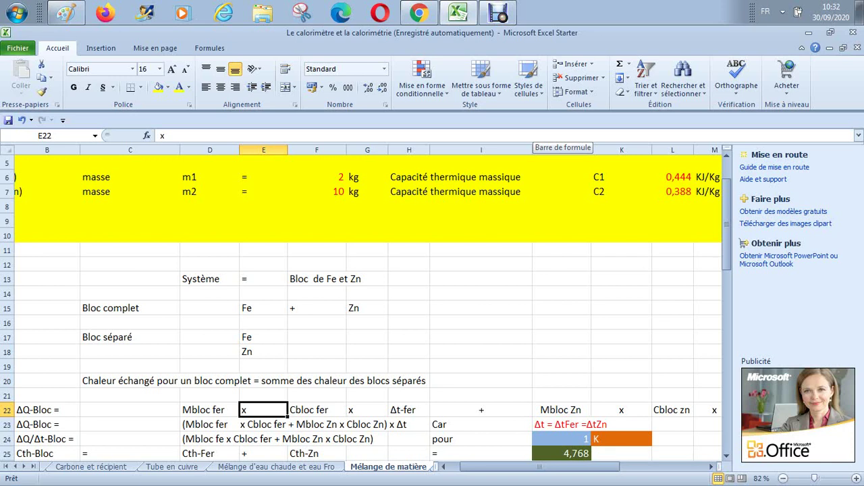
{"action": "key", "text": "Up"}
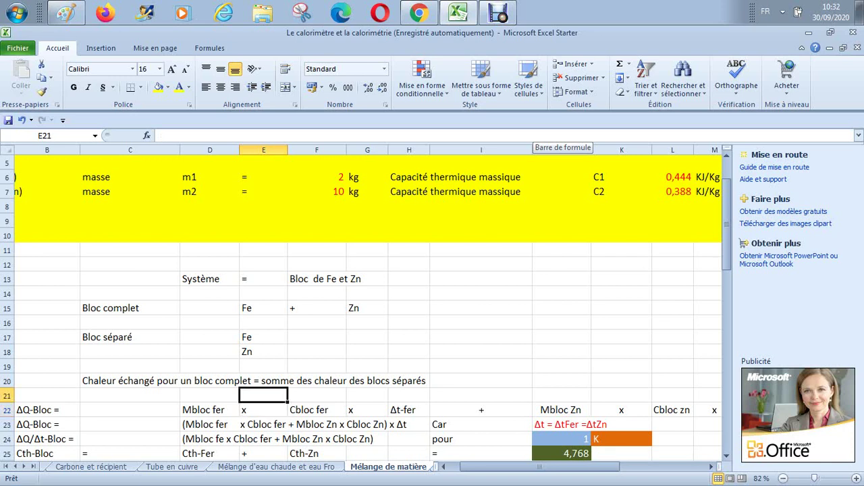
{"action": "key", "text": "Up"}
{"action": "key", "text": "Down"}
{"action": "key", "text": "Down"}
{"action": "key", "text": "Right"}
{"action": "key", "text": "Right"}
{"action": "key", "text": "Right"}
{"action": "key", "text": "Right"}
{"action": "key", "text": "Right"}
{"action": "key", "text": "Right"}
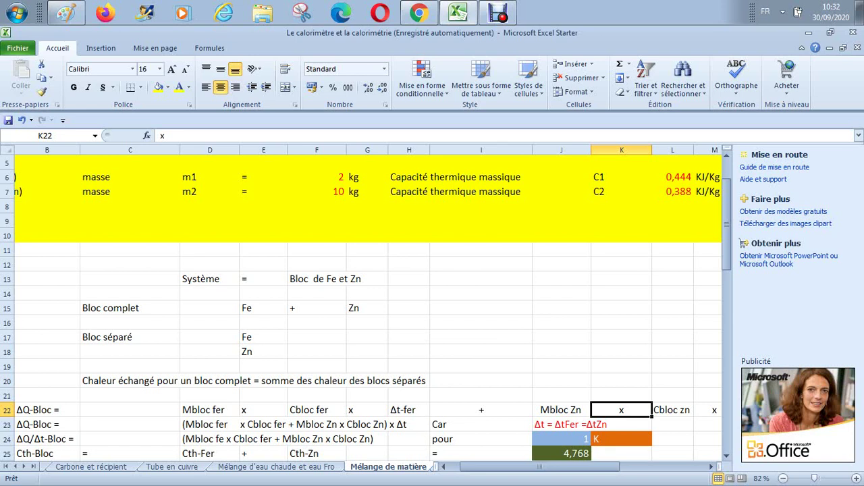
Examine the temperature-change unit in row 24 and the factored ΔQ-Bloc expression with its common Δt in row 23.
{"action": "key", "text": "Down"}
{"action": "key", "text": "Down"}
{"action": "key", "text": "Down"}
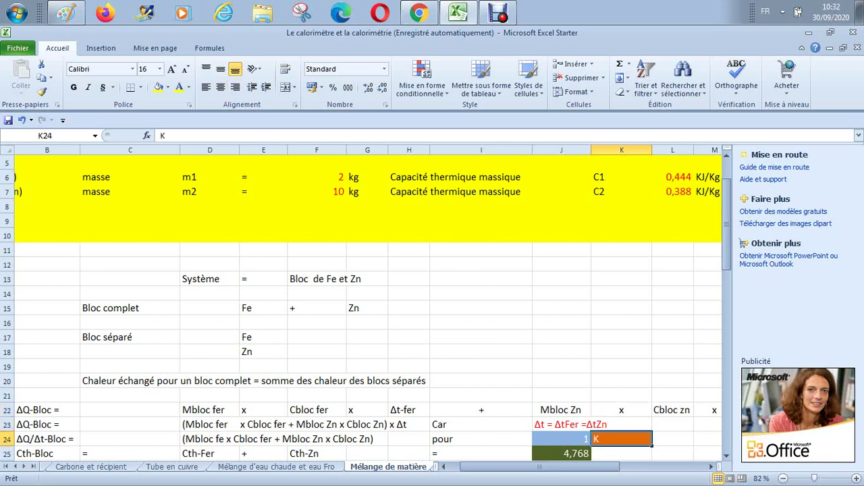
{"action": "key", "text": "Up"}
{"action": "key", "text": "Up"}
{"action": "key", "text": "Up"}
{"action": "key", "text": "Down"}
{"action": "key", "text": "Left"}
{"action": "key", "text": "Left"}
{"action": "key", "text": "Left"}
{"action": "key", "text": "Left"}
{"action": "key", "text": "Left"}
{"action": "key", "text": "Left"}
{"action": "key", "text": "Left"}
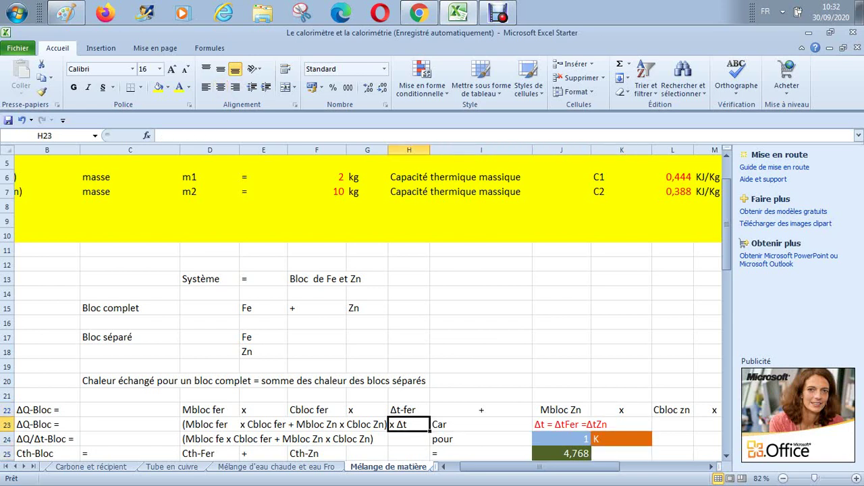
{"action": "key", "text": "Up"}
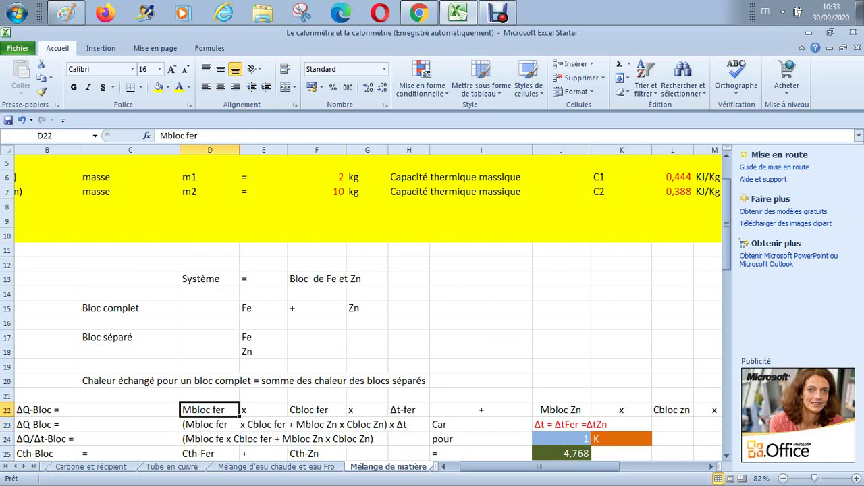
Review the iron block's mass, specific heat and Δt factors in row 22 again, up to the zinc block's mass.
{"action": "key", "text": "Right"}
{"action": "key", "text": "Right"}
{"action": "key", "text": "Right"}
{"action": "key", "text": "Right"}
{"action": "key", "text": "Right"}
{"action": "key", "text": "Right"}
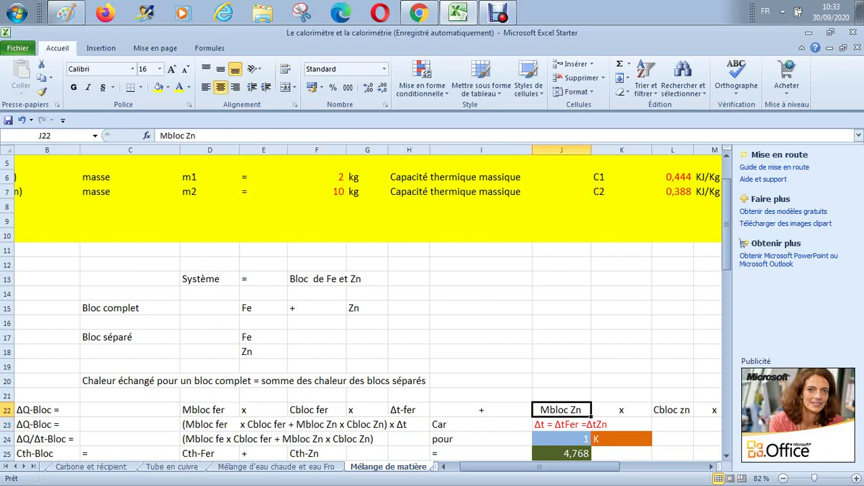
Change the heat label at the start of row 22 to "ΔQ-Bloc complet =".
{"action": "key", "text": "Left"}
{"action": "key", "text": "Left"}
{"action": "key", "text": "Left"}
{"action": "key", "text": "Left"}
{"action": "key", "text": "Left"}
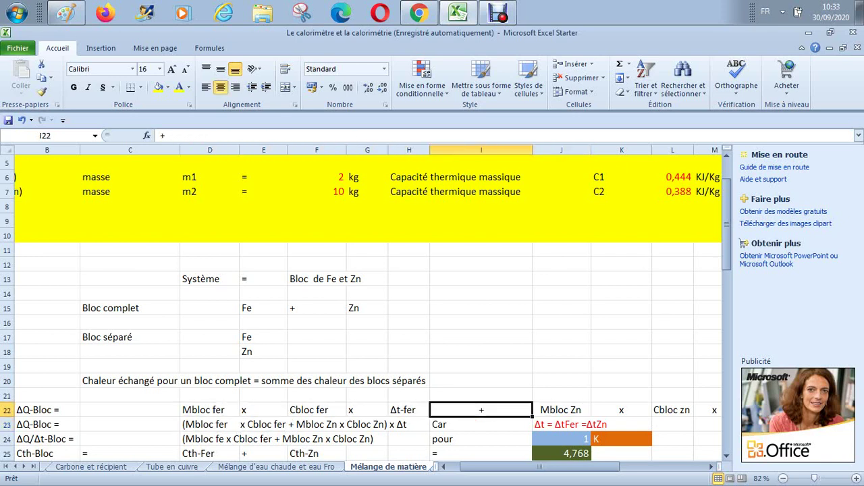
{"action": "key", "text": "Left"}
{"action": "key", "text": "Left"}
{"action": "key", "text": "Left"}
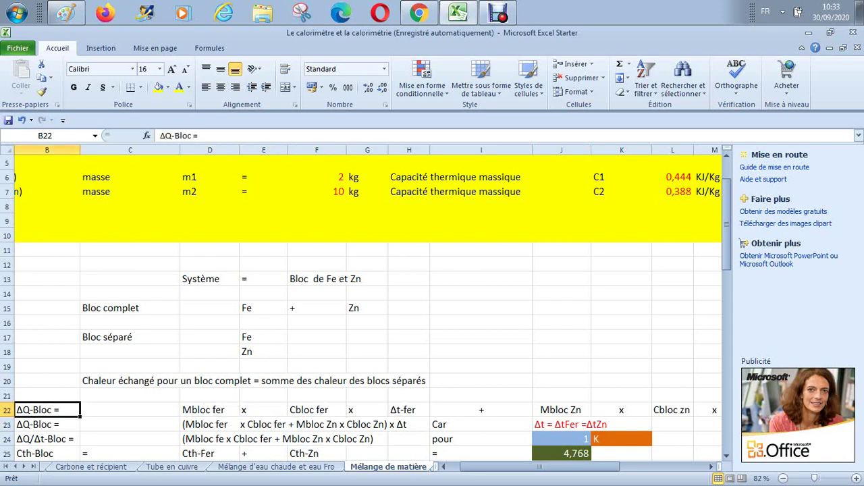
{"action": "left_click", "coordinate": [194, 136]}
{"action": "type", "text": "comp"}
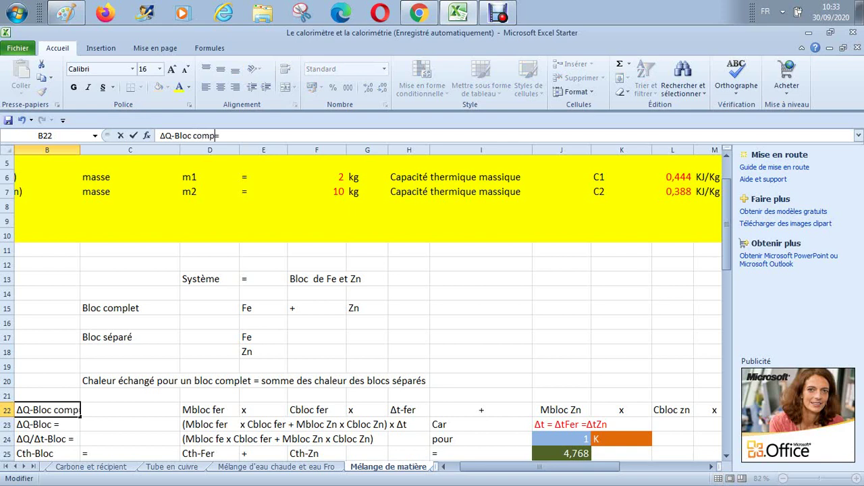
{"action": "type", "text": "let"}
{"action": "key", "text": "Return"}
{"action": "key", "text": "Up"}
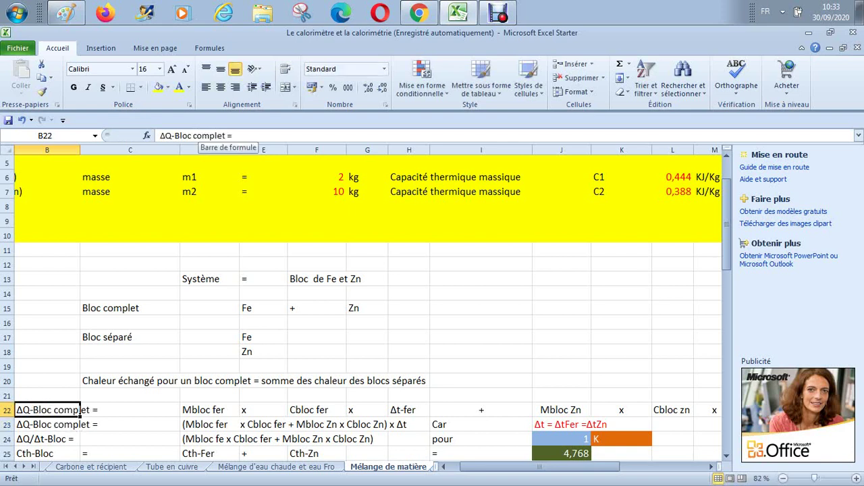
Examine the complete block's heat expression in row 22, from the iron block's mass through the zinc block's Δt Zn.
{"action": "key", "text": "Right"}
{"action": "key", "text": "Right"}
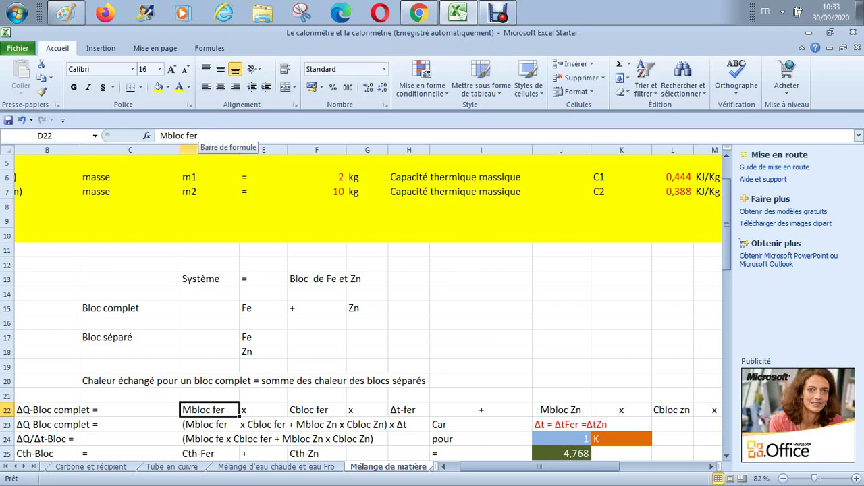
{"action": "key", "text": "Right"}
{"action": "key", "text": "Right"}
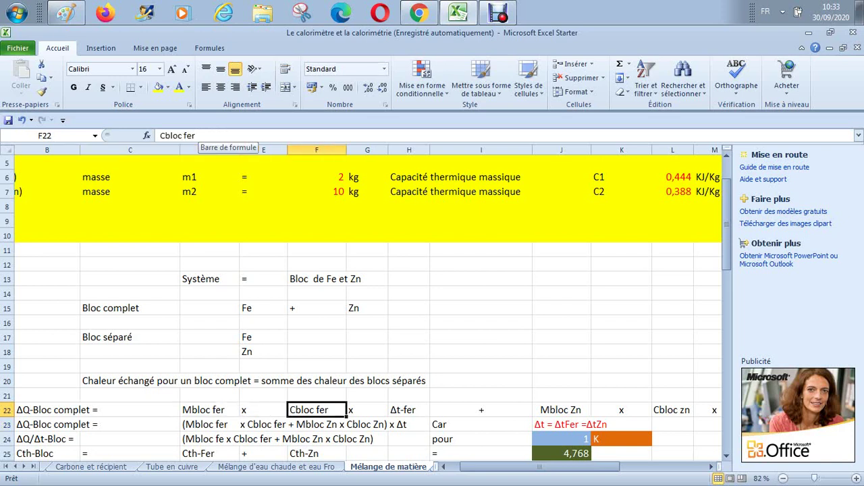
{"action": "key", "text": "Right"}
{"action": "key", "text": "Right"}
{"action": "key", "text": "Right"}
{"action": "key", "text": "Right"}
{"action": "key", "text": "Right"}
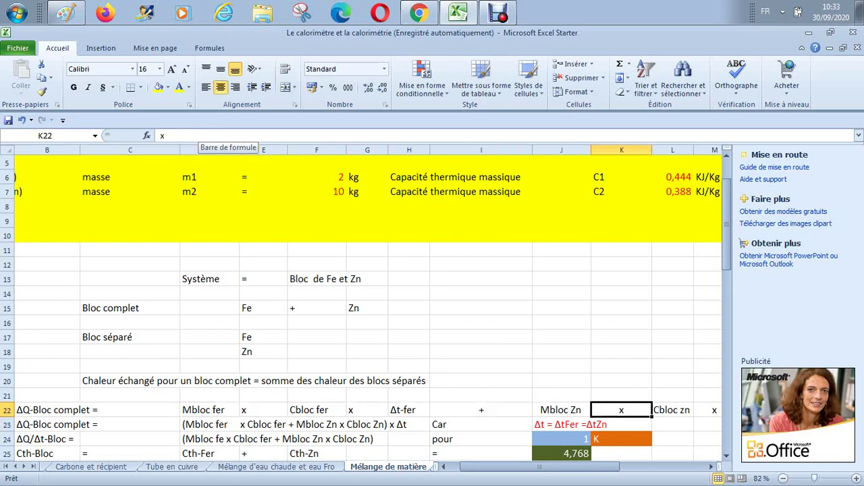
{"action": "key", "text": "Right"}
{"action": "key", "text": "Left"}
{"action": "key", "text": "Left"}
{"action": "key", "text": "Right"}
{"action": "key", "text": "Right"}
{"action": "key", "text": "Right"}
{"action": "key", "text": "Right"}
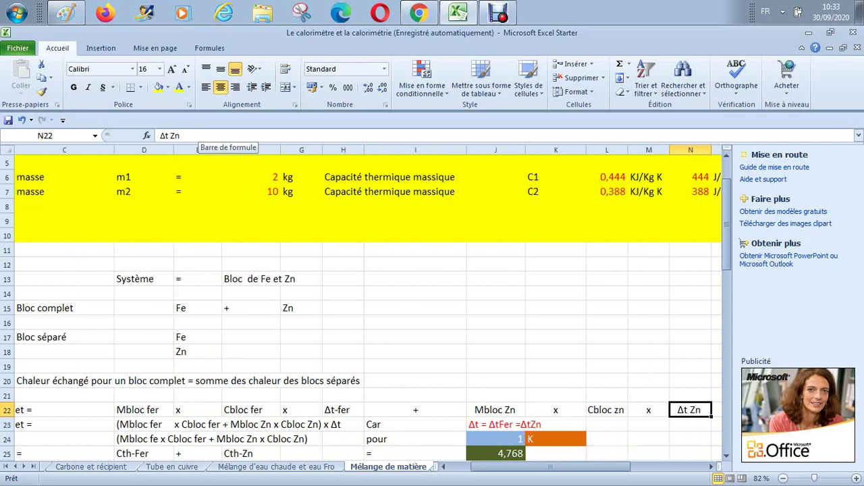
{"action": "key", "text": "Left"}
{"action": "key", "text": "Left"}
{"action": "key", "text": "Left"}
{"action": "key", "text": "Home"}
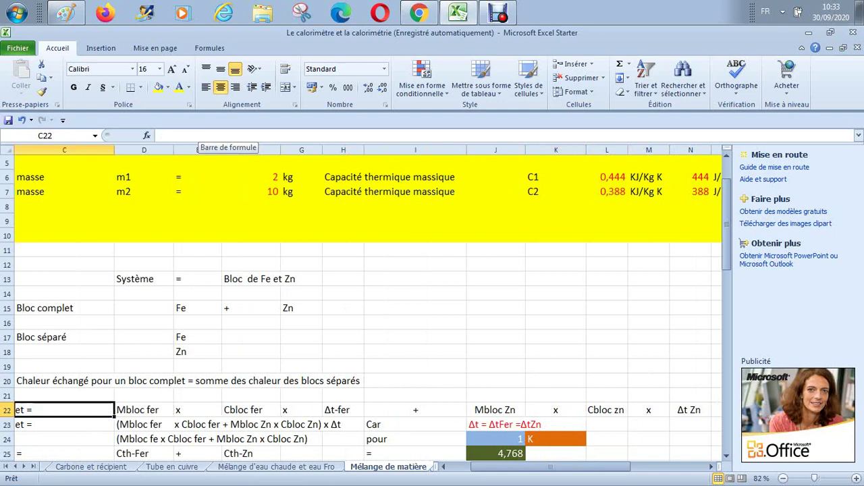
{"action": "key", "text": "Left"}
{"action": "key", "text": "Left"}
Examine the factored heat expression in row 23 up to the equal temperature-change note for iron and zinc.
{"action": "key", "text": "Down"}
{"action": "key", "text": "Right"}
{"action": "key", "text": "Right"}
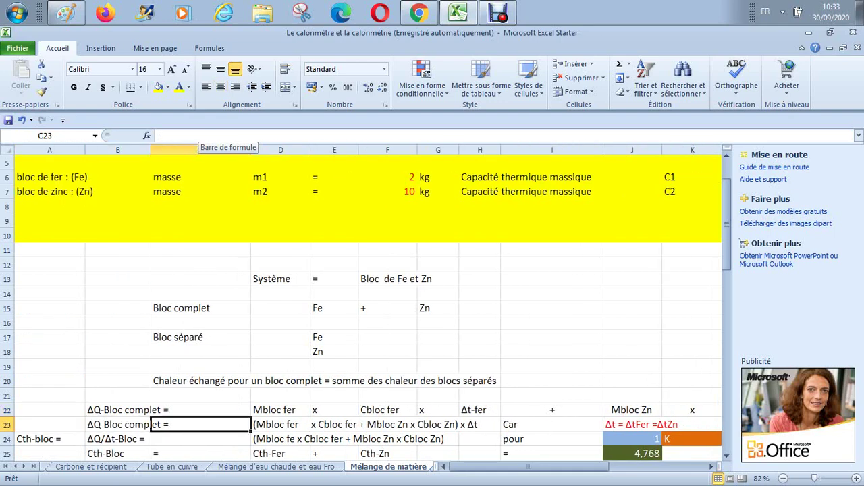
{"action": "key", "text": "Right"}
{"action": "key", "text": "Right"}
{"action": "key", "text": "Right"}
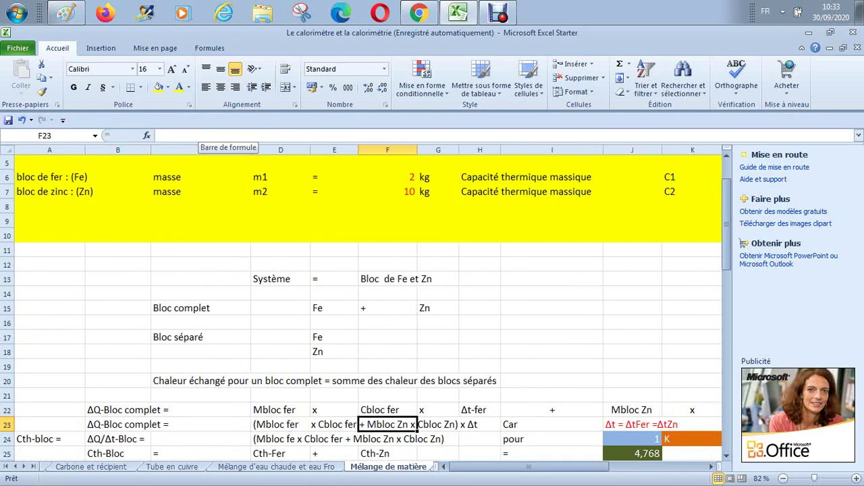
{"action": "key", "text": "Right"}
{"action": "key", "text": "Right"}
{"action": "key", "text": "Right"}
{"action": "key", "text": "Right"}
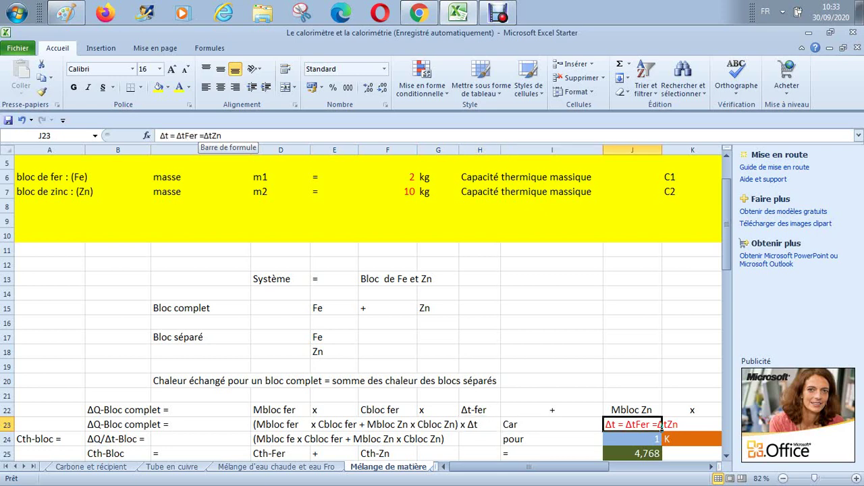
Compare the complete-block heat label and factored expression in row 23 with the ΔQ/Δt-Bloc ratio in row 24.
{"action": "key", "text": "Left"}
{"action": "key", "text": "Left"}
{"action": "key", "text": "Left"}
{"action": "key", "text": "Left"}
{"action": "key", "text": "Left"}
{"action": "key", "text": "Left"}
{"action": "key", "text": "Left"}
{"action": "key", "text": "Left"}
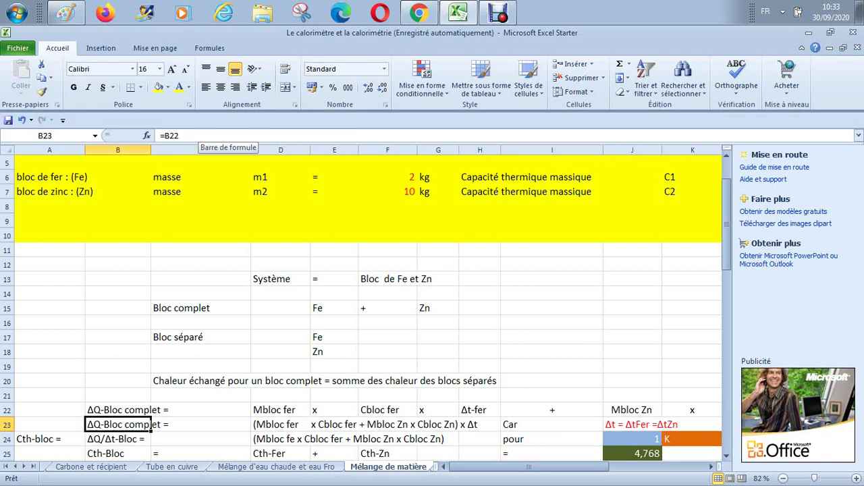
{"action": "key", "text": "Down"}
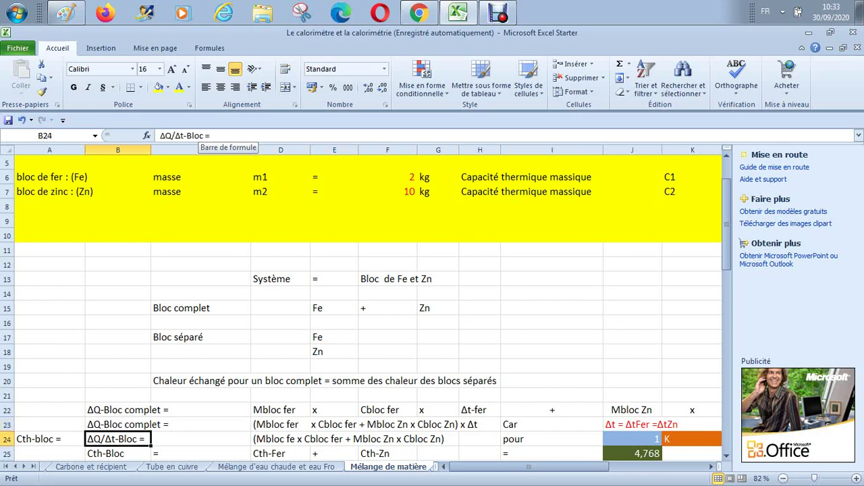
{"action": "key", "text": "Up"}
{"action": "key", "text": "Right"}
{"action": "key", "text": "Right"}
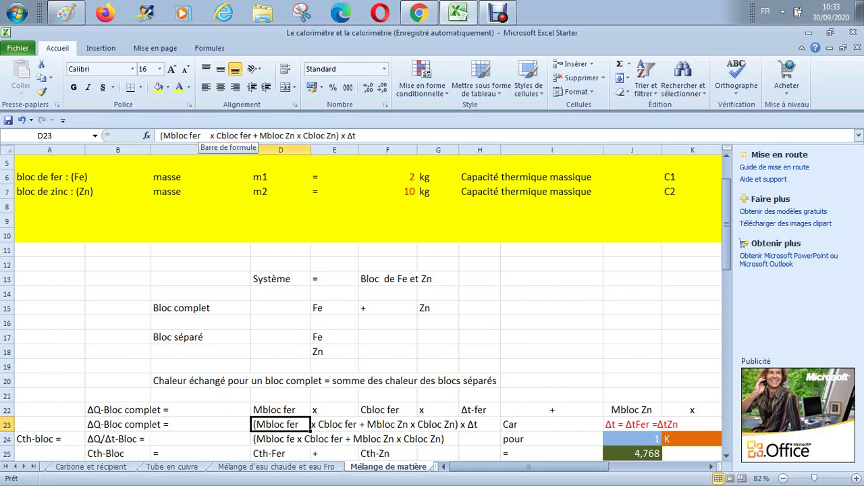
{"action": "key", "text": "Right"}
{"action": "key", "text": "Left"}
{"action": "key", "text": "Left"}
{"action": "key", "text": "Left"}
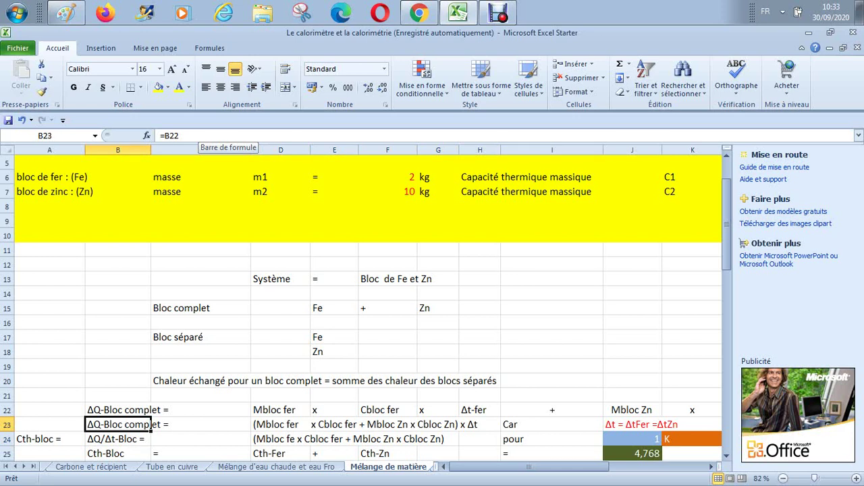
Extend the "Bloc complet" label in C15 to read "Bloc complet intuitif".
{"action": "key", "text": "Up"}
{"action": "key", "text": "Up"}
{"action": "key", "text": "Up"}
{"action": "key", "text": "Up"}
{"action": "key", "text": "Up"}
{"action": "key", "text": "Up"}
{"action": "key", "text": "Up"}
{"action": "key", "text": "Up"}
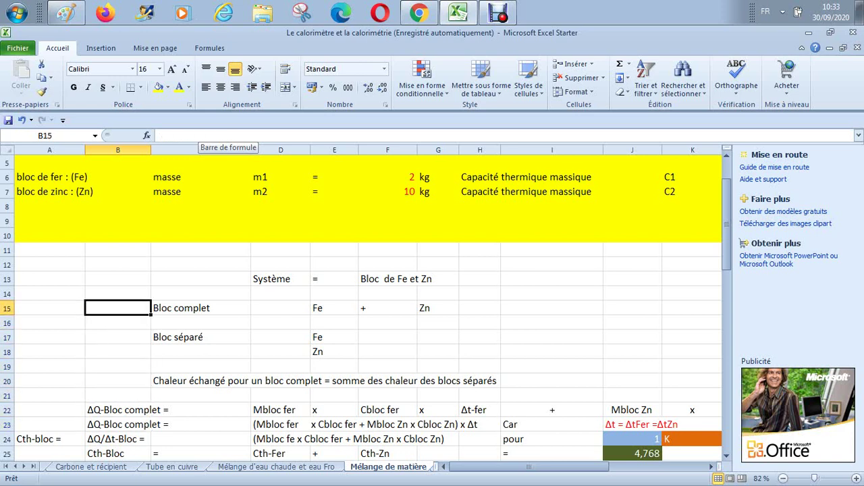
{"action": "key", "text": "Right"}
{"action": "key", "text": "F2"}
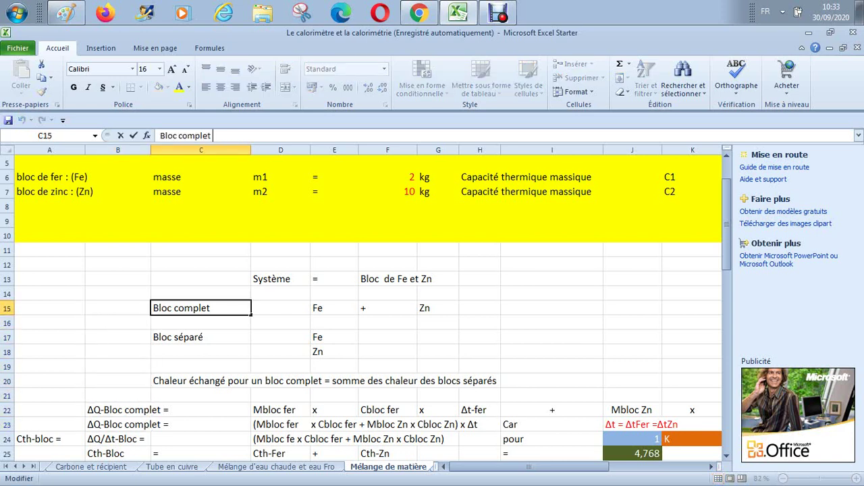
{"action": "type", "text": "intuitif"}
{"action": "key", "text": "Return"}
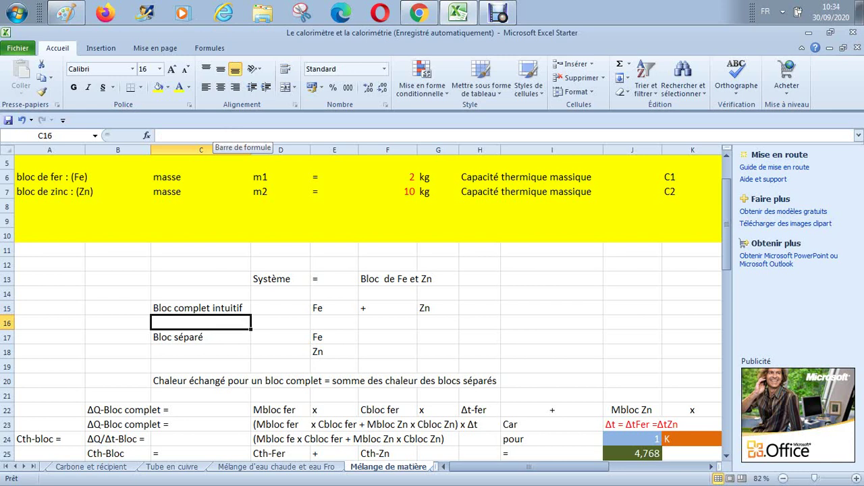
{"action": "key", "text": "Up"}
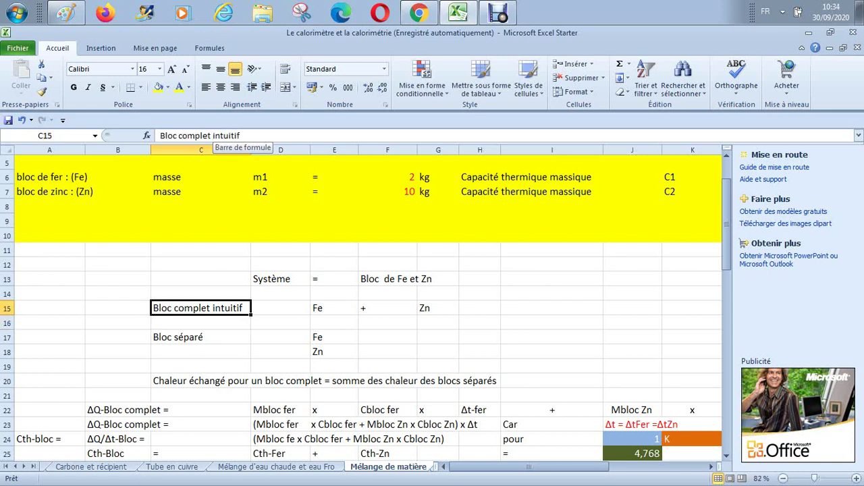
Relate the separated blocks in row 17 to the factored expression in row 23 and its common Δt factor.
{"action": "key", "text": "Down"}
{"action": "key", "text": "Down"}
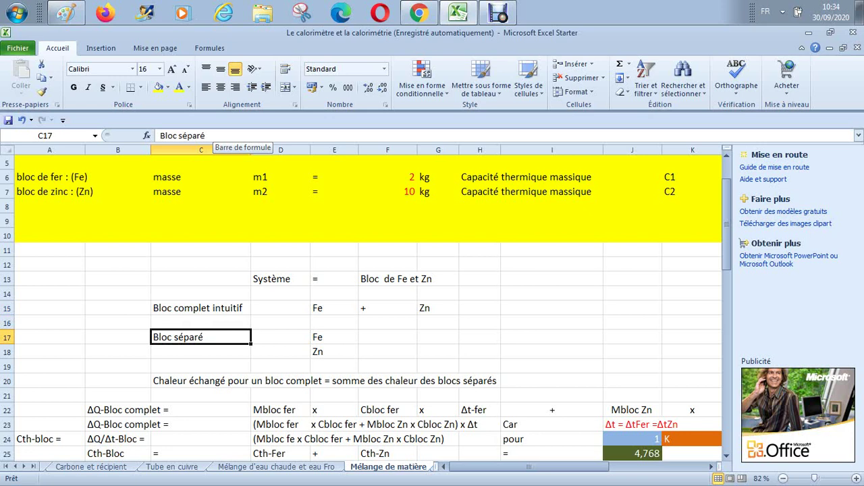
{"action": "key", "text": "Down"}
{"action": "key", "text": "Down"}
{"action": "key", "text": "Down"}
{"action": "key", "text": "Down"}
{"action": "key", "text": "Down"}
{"action": "key", "text": "Down"}
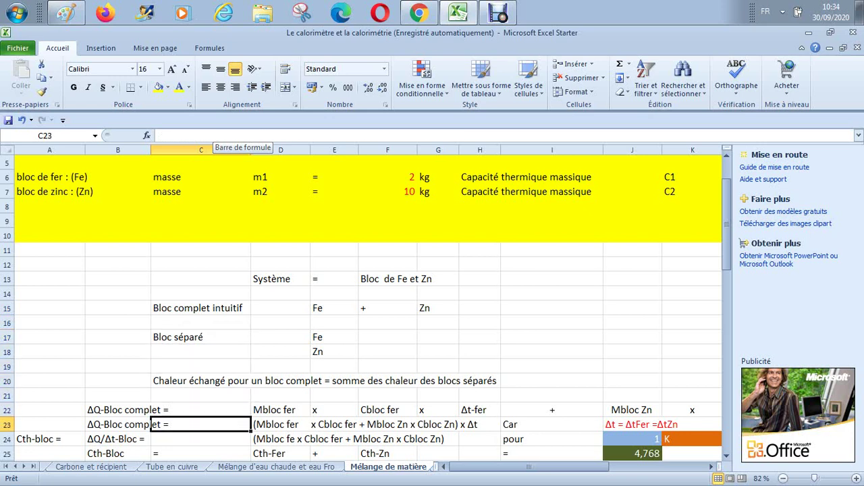
{"action": "key", "text": "Right"}
{"action": "key", "text": "Right"}
{"action": "key", "text": "Right"}
{"action": "key", "text": "Right"}
{"action": "key", "text": "Right"}
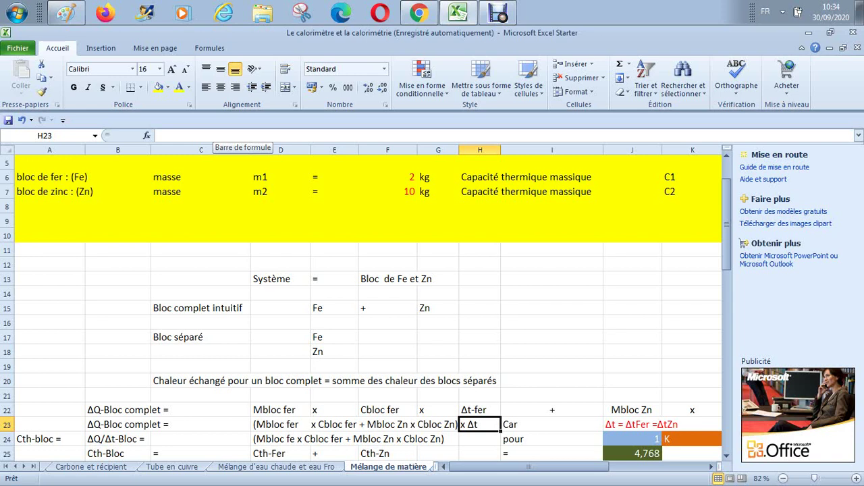
{"action": "key", "text": "Down"}
{"action": "key", "text": "Up"}
{"action": "left_click", "coordinate": [660, 424]}
Examine the Cth-bloc label in row 24 and the ΔQ/Δt-Bloc ratio it equals.
{"action": "key", "text": "Left"}
{"action": "key", "text": "Left"}
{"action": "key", "text": "Left"}
{"action": "key", "text": "Left"}
{"action": "key", "text": "Left"}
{"action": "key", "text": "Left"}
{"action": "key", "text": "Left"}
{"action": "key", "text": "Left"}
{"action": "key", "text": "Left"}
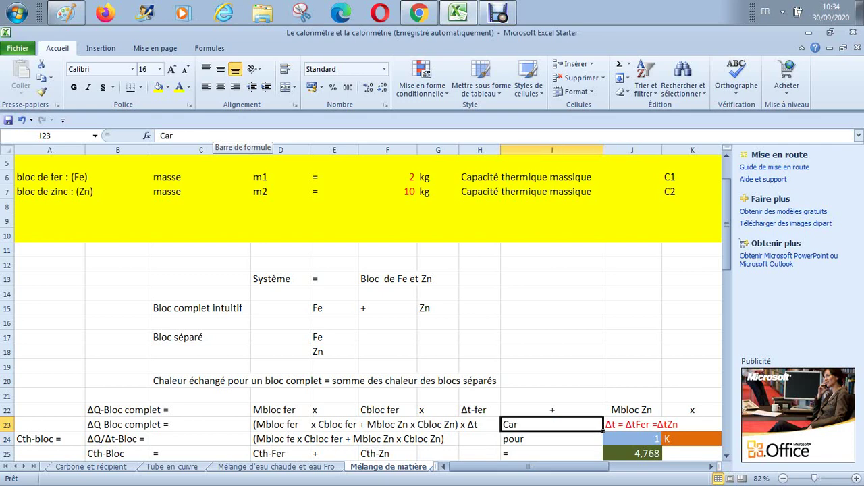
{"action": "key", "text": "Down"}
{"action": "key", "text": "Down"}
{"action": "key", "text": "Down"}
{"action": "key", "text": "Down"}
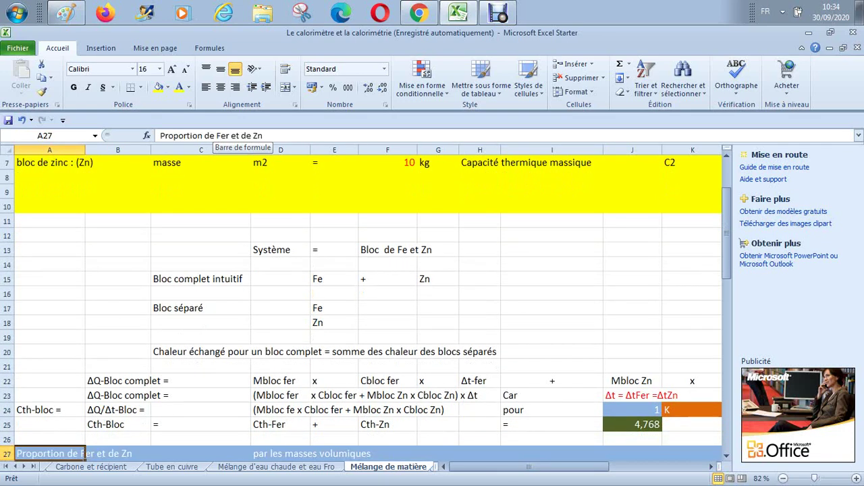
{"action": "key", "text": "Up"}
{"action": "key", "text": "Up"}
{"action": "key", "text": "Up"}
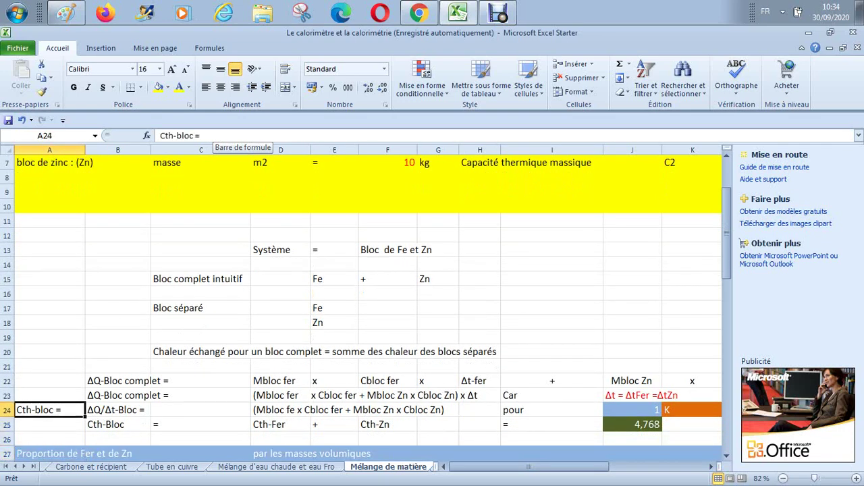
{"action": "key", "text": "Right"}
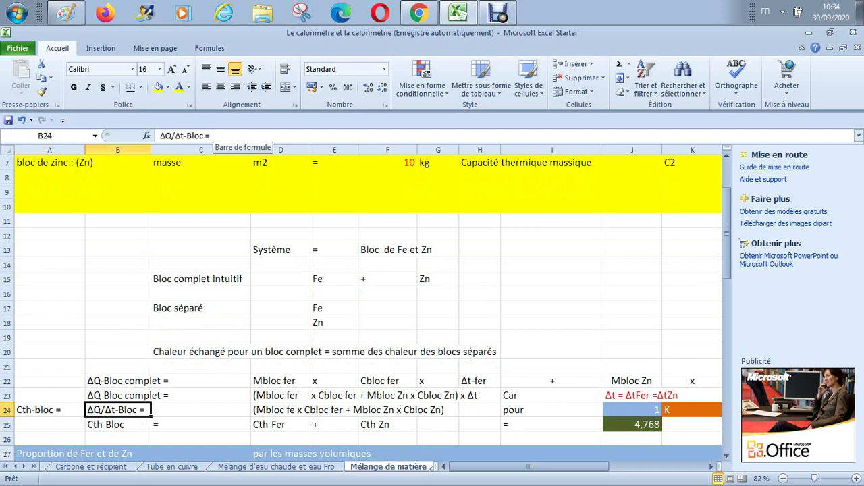
{"action": "left_click", "coordinate": [49, 409]}
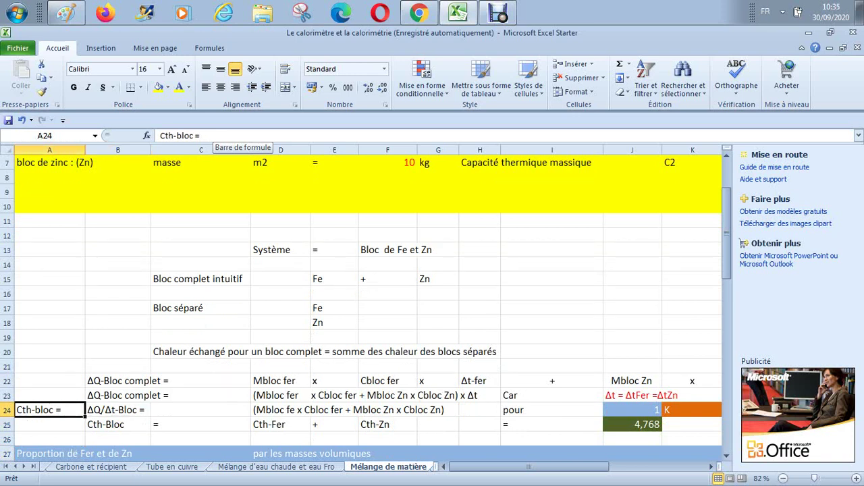
Review row 23's mass and specific-heat terms again, up to the Δt multiplying the parentheses.
{"action": "key", "text": "Up"}
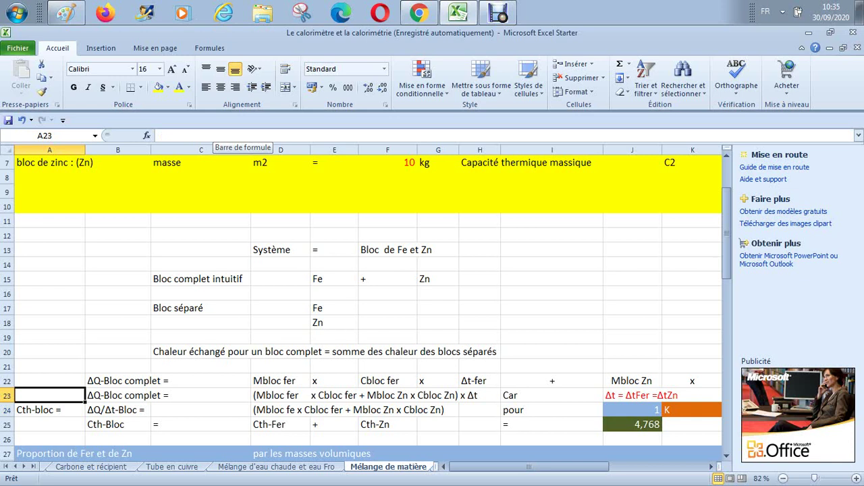
{"action": "key", "text": "Down"}
{"action": "key", "text": "Up"}
{"action": "key", "text": "Right"}
{"action": "key", "text": "Right"}
{"action": "key", "text": "Right"}
{"action": "key", "text": "Right"}
{"action": "key", "text": "Right"}
{"action": "key", "text": "Right"}
{"action": "key", "text": "Right"}
{"action": "key", "text": "Right"}
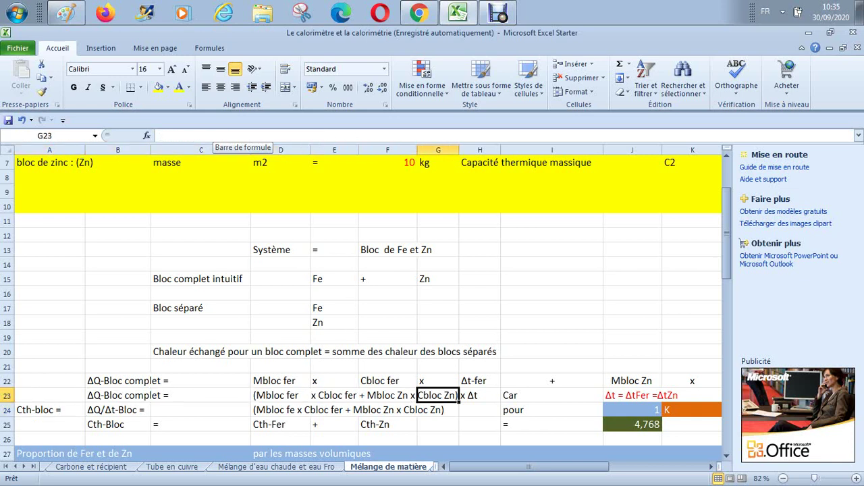
{"action": "key", "text": "Left"}
{"action": "key", "text": "Left"}
{"action": "key", "text": "Right"}
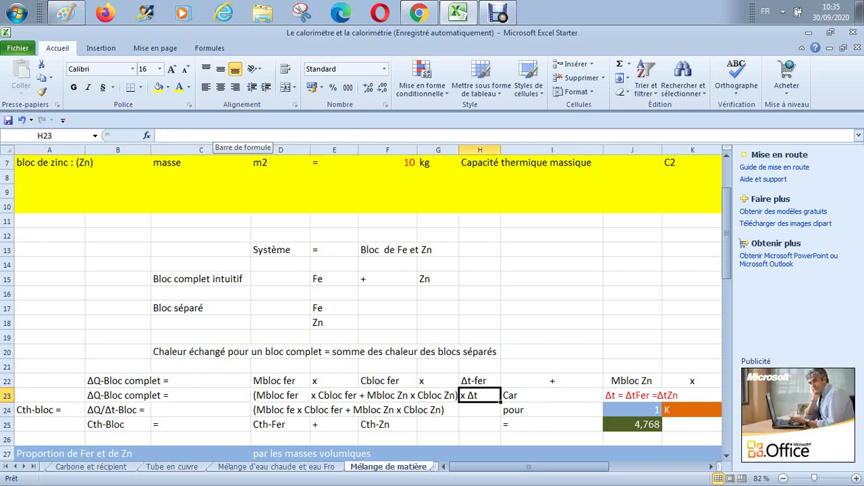
Compare the block's thermal capacity label in A24 with the heat-to-temperature-change ratio in B24.
{"action": "key", "text": "Down"}
{"action": "key", "text": "Left"}
{"action": "key", "text": "Left"}
{"action": "key", "text": "Left"}
{"action": "key", "text": "Left"}
{"action": "key", "text": "Left"}
{"action": "key", "text": "Left"}
{"action": "key", "text": "Left"}
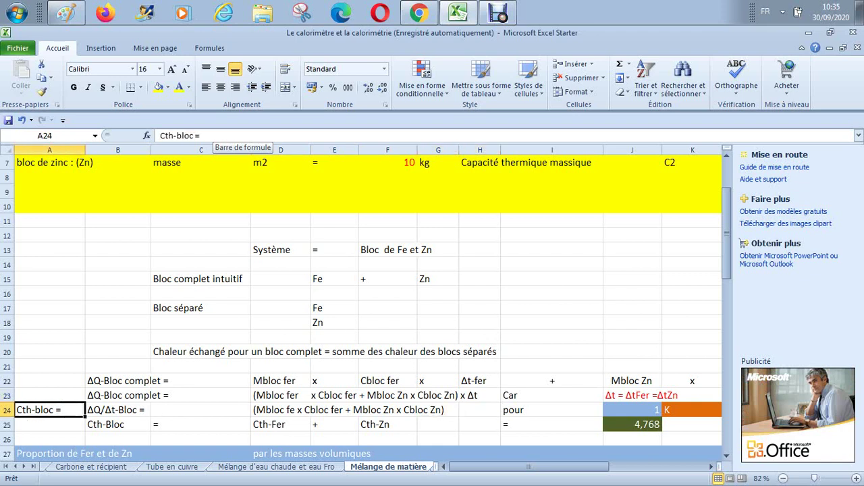
{"action": "key", "text": "Down"}
{"action": "key", "text": "Up"}
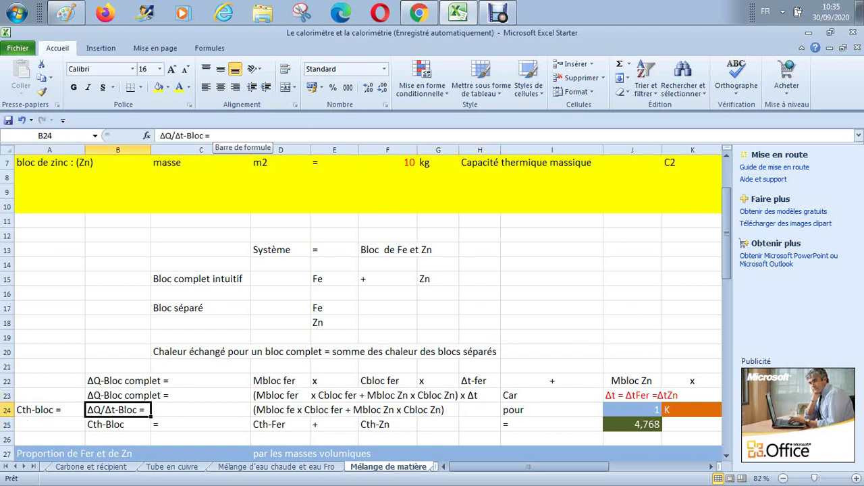
{"action": "left_click", "coordinate": [49, 410]}
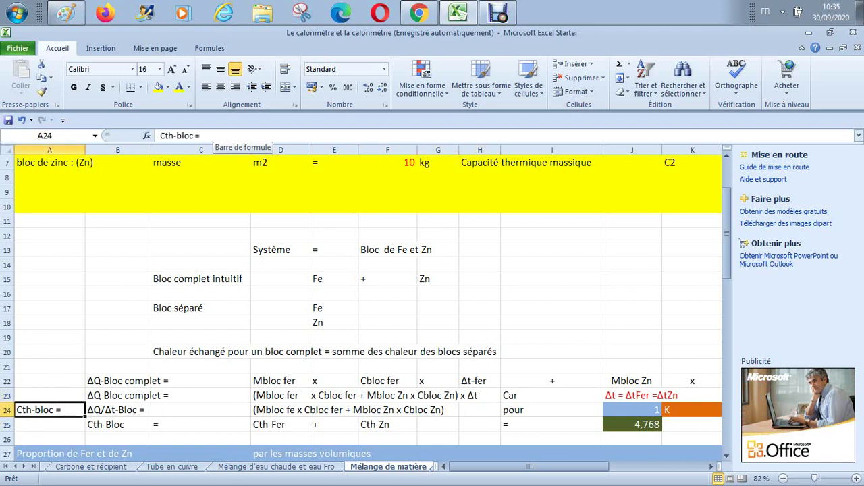
{"action": "left_click", "coordinate": [117, 410]}
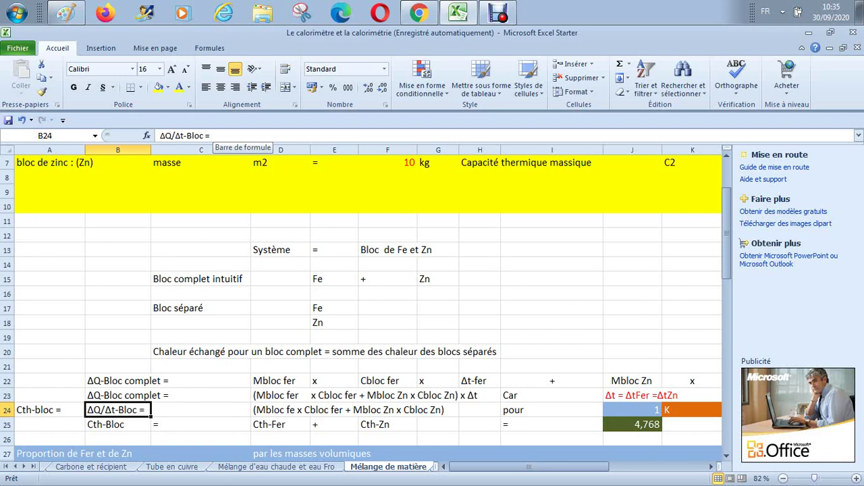
Recheck the Cth-bloc label and its ΔQ/Δt-Bloc ratio in row 24, glancing down to the density rows.
{"action": "left_click", "coordinate": [50, 410]}
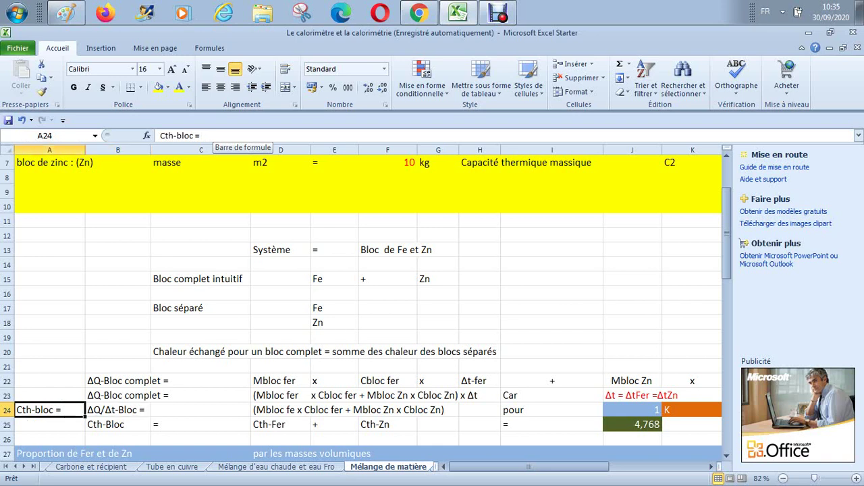
{"action": "left_click", "coordinate": [118, 410]}
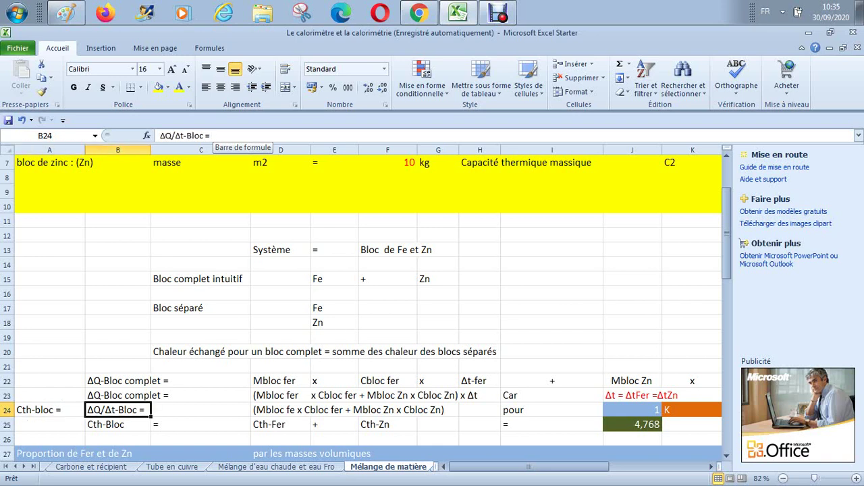
{"action": "left_click", "coordinate": [49, 410]}
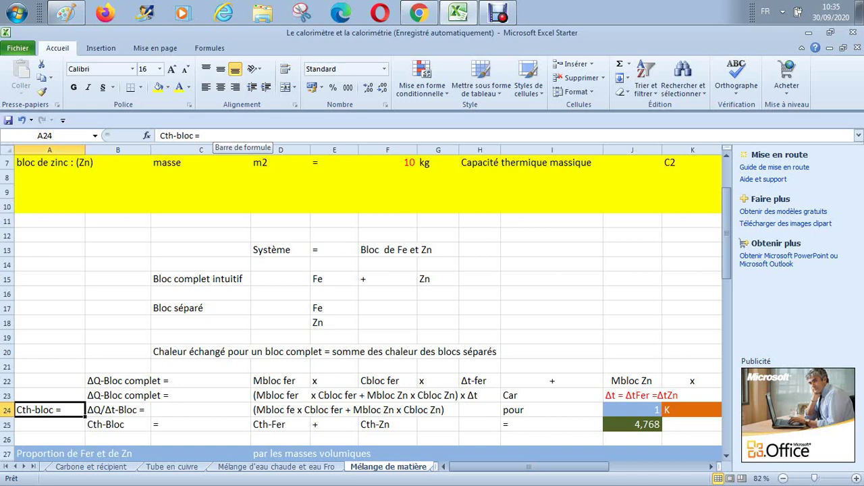
{"action": "key", "text": "Down"}
{"action": "key", "text": "Down"}
{"action": "key", "text": "Down"}
{"action": "key", "text": "Down"}
{"action": "key", "text": "Down"}
{"action": "key", "text": "Down"}
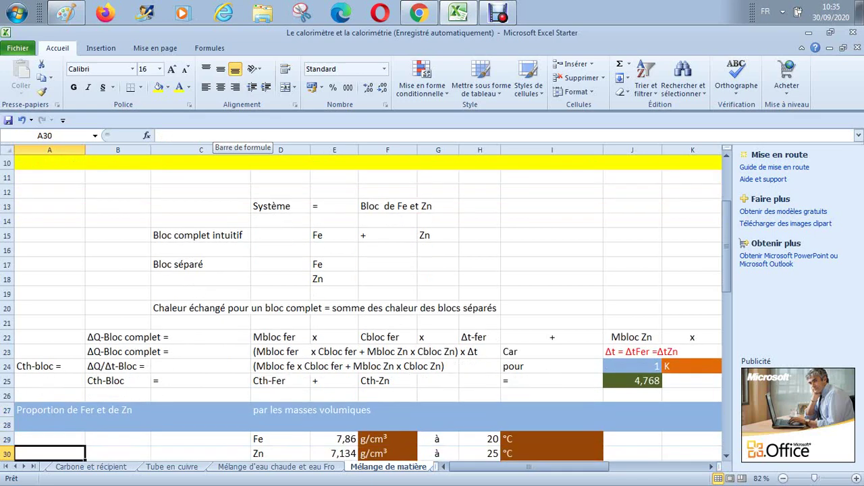
{"action": "key", "text": "Up"}
{"action": "key", "text": "Up"}
{"action": "key", "text": "Up"}
{"action": "key", "text": "Up"}
{"action": "key", "text": "Up"}
{"action": "key", "text": "Up"}
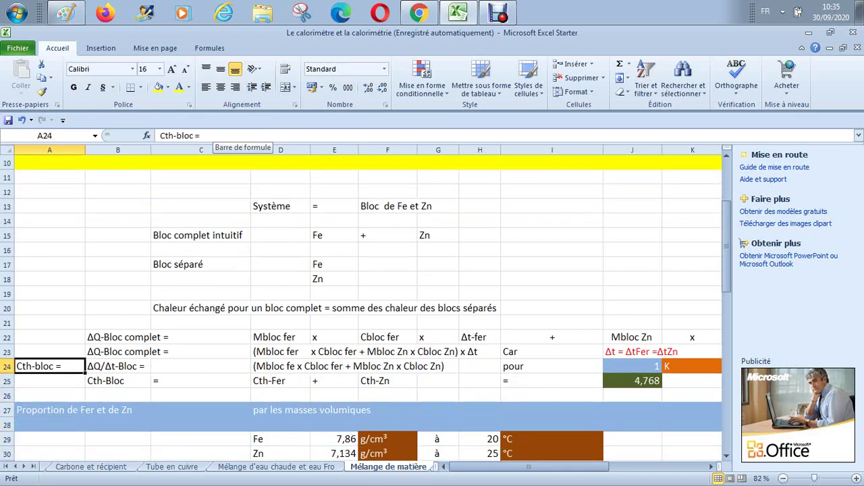
Change the label in A24 to "Cth-bloc complet=" and widen column A so the whole label fits.
{"action": "key", "text": "F2"}
{"action": "key", "text": "Left"}
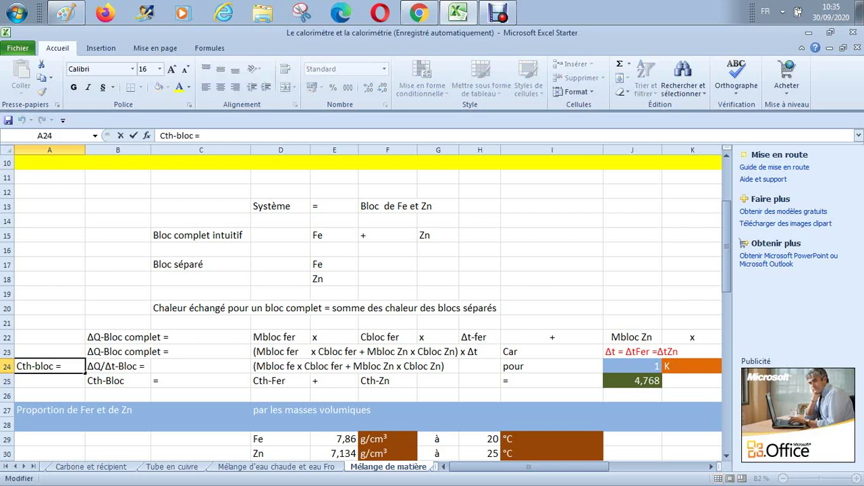
{"action": "type", "text": "complet"}
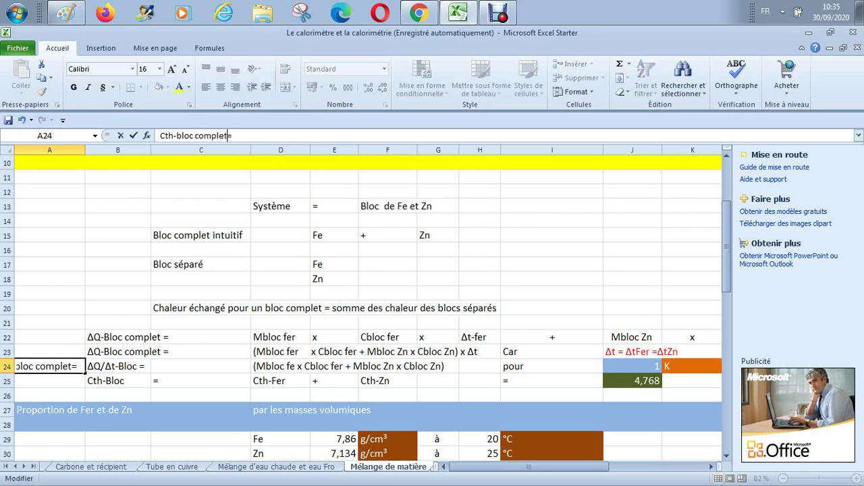
{"action": "key", "text": "Return"}
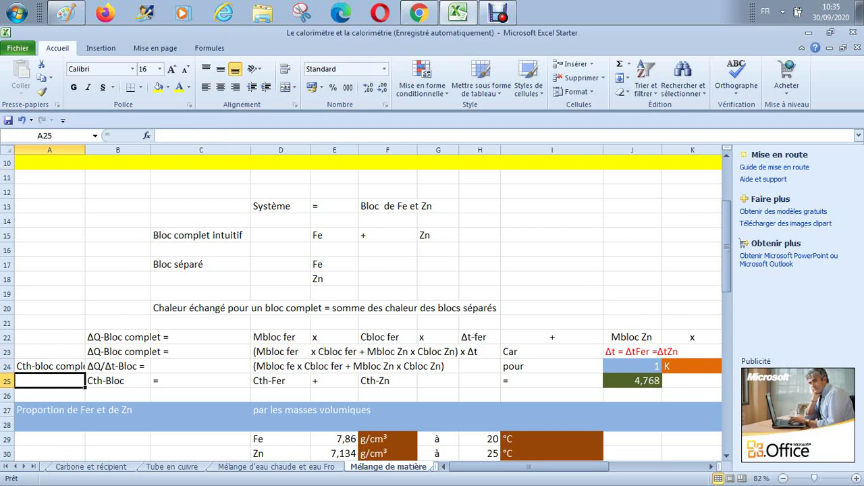
{"action": "left_click_drag", "start_coordinate": [85, 149], "coordinate": [101, 149]}
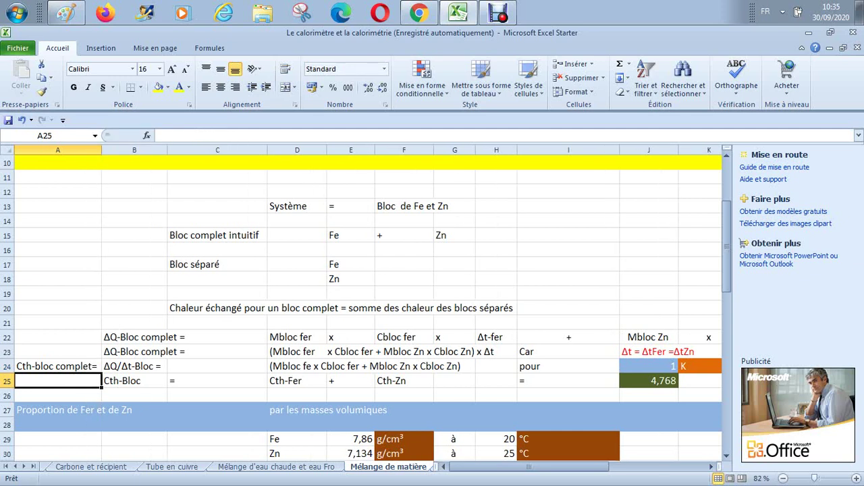
Relate the Δt factor in H23 to the row 24 expression that omits it and the ΔQ-Bloc complet label in B23.
{"action": "left_click", "coordinate": [496, 352]}
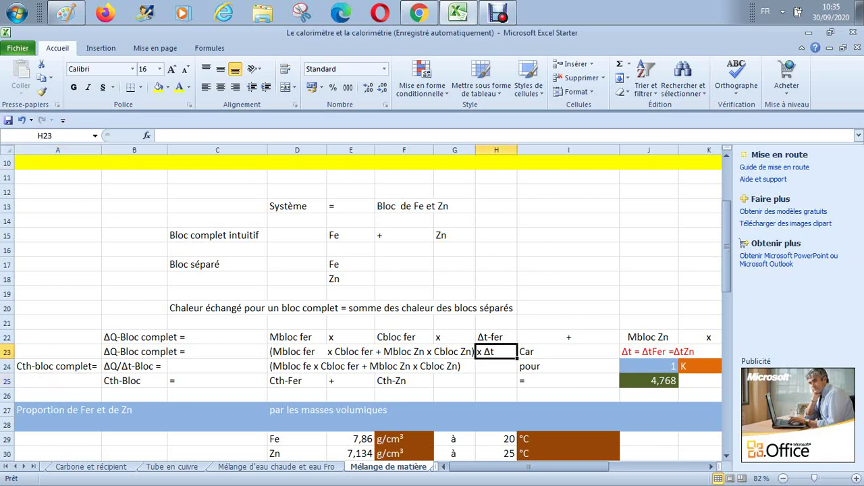
{"action": "key", "text": "Down"}
{"action": "key", "text": "Left"}
{"action": "key", "text": "Left"}
{"action": "key", "text": "Left"}
{"action": "key", "text": "Left"}
{"action": "key", "text": "Left"}
{"action": "key", "text": "Left"}
{"action": "key", "text": "Left"}
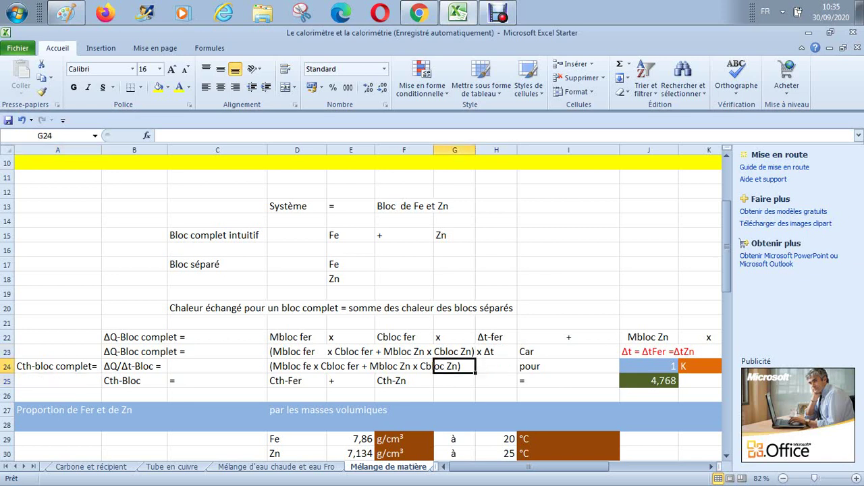
{"action": "key", "text": "Up"}
{"action": "key", "text": "Right"}
{"action": "key", "text": "Down"}
{"action": "key", "text": "Up"}
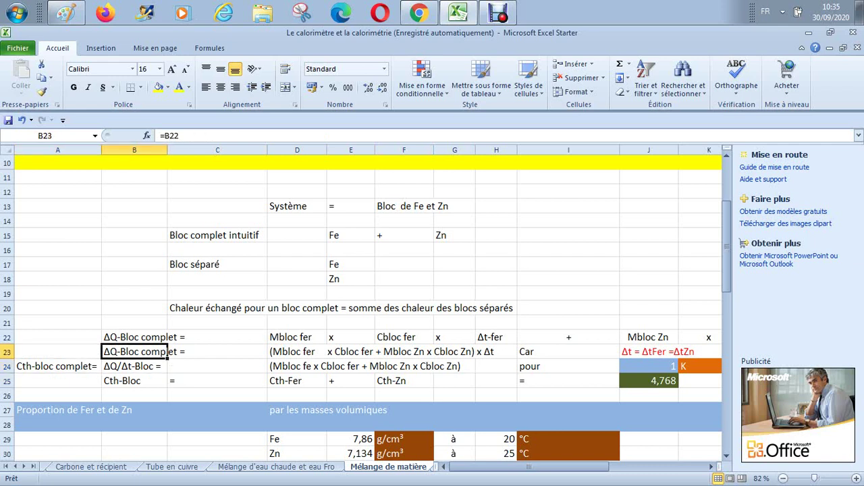
Read the factored heat expression across row 23 and relate it to the ΔQ/Δt-Bloc ratio in B24.
{"action": "key", "text": "Right"}
{"action": "key", "text": "Right"}
{"action": "key", "text": "Right"}
{"action": "key", "text": "Right"}
{"action": "key", "text": "Right"}
{"action": "key", "text": "Right"}
{"action": "key", "text": "Left"}
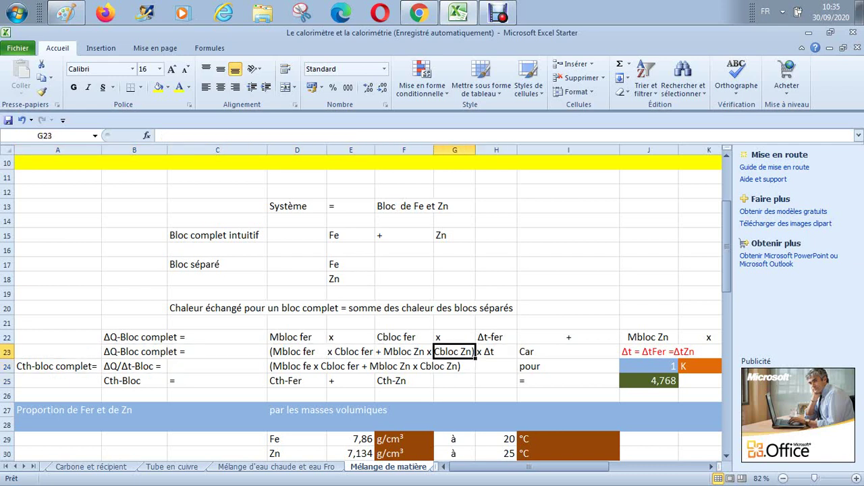
{"action": "key", "text": "Left"}
{"action": "key", "text": "Left"}
{"action": "key", "text": "Left"}
{"action": "key", "text": "Left"}
{"action": "key", "text": "Left"}
{"action": "key", "text": "Down"}
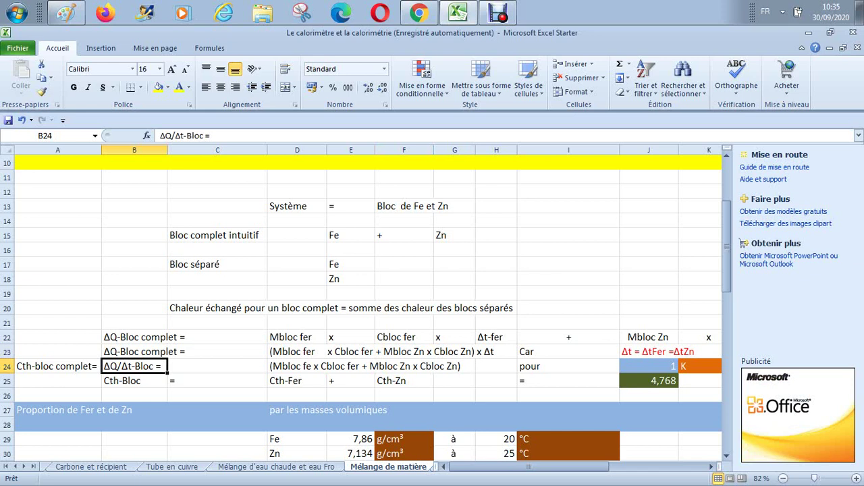
Follow row 23 to its Δt factor again and match the remaining parentheses with the Cth-bloc complet label in A24.
{"action": "key", "text": "Up"}
{"action": "key", "text": "Right"}
{"action": "key", "text": "Right"}
{"action": "key", "text": "Right"}
{"action": "key", "text": "Right"}
{"action": "key", "text": "Right"}
{"action": "key", "text": "Right"}
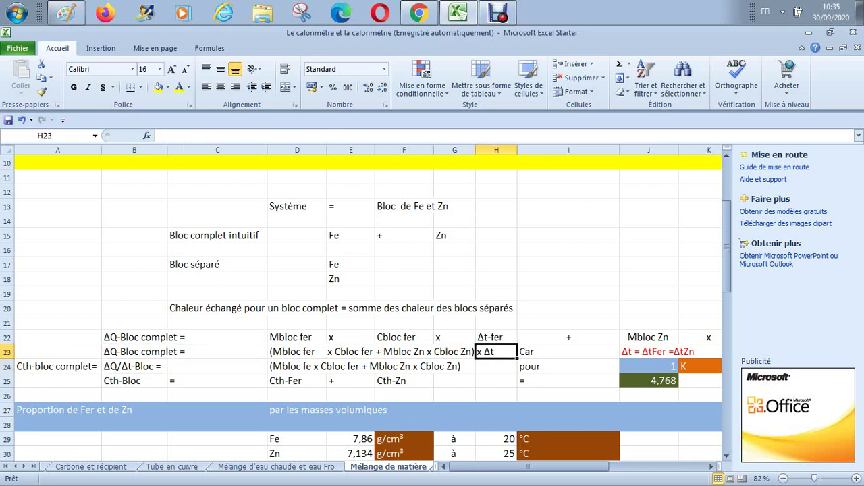
{"action": "key", "text": "Down"}
{"action": "key", "text": "Left"}
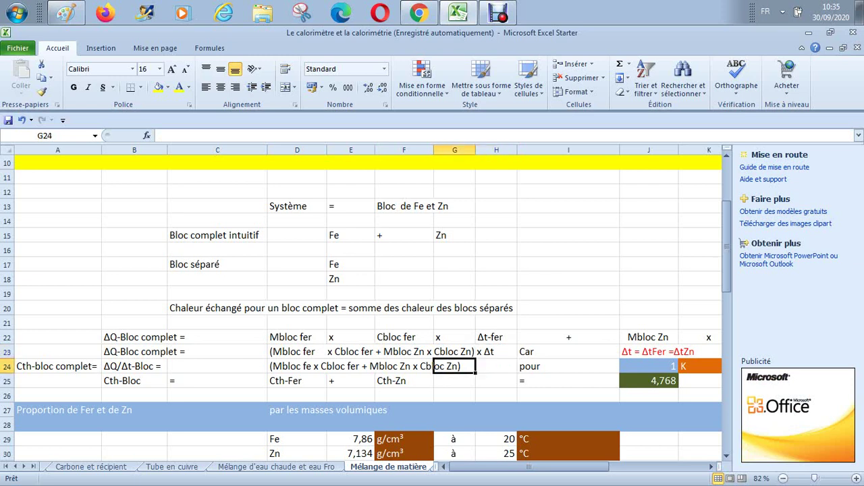
{"action": "key", "text": "Home"}
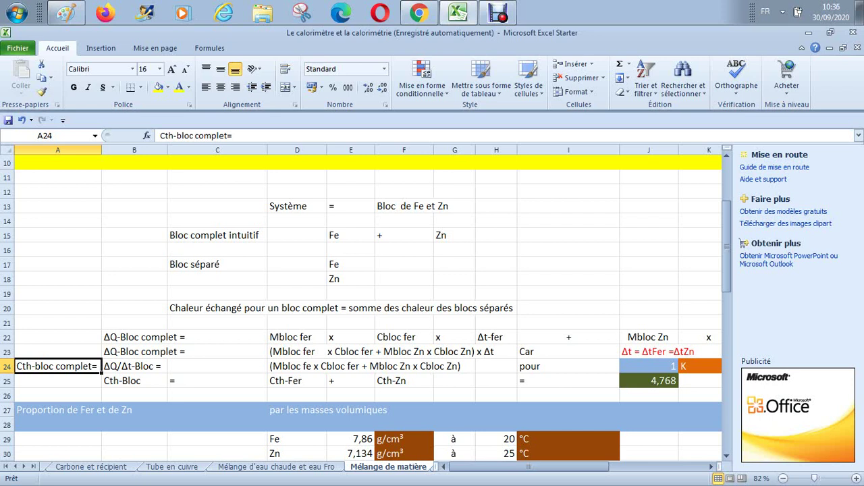
Examine the iron and zinc mass times specific-heat terms in row 24 and their counterpart Cth-Zn in row 25.
{"action": "key", "text": "Right"}
{"action": "key", "text": "Right"}
{"action": "key", "text": "Right"}
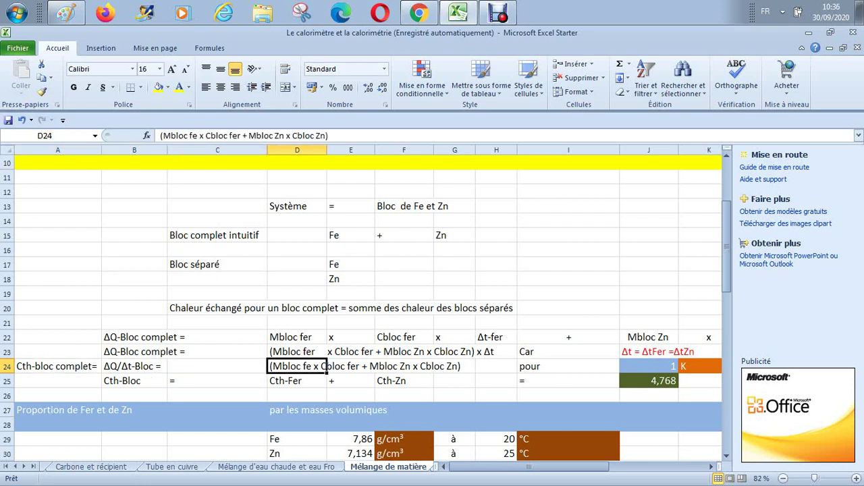
{"action": "key", "text": "Right"}
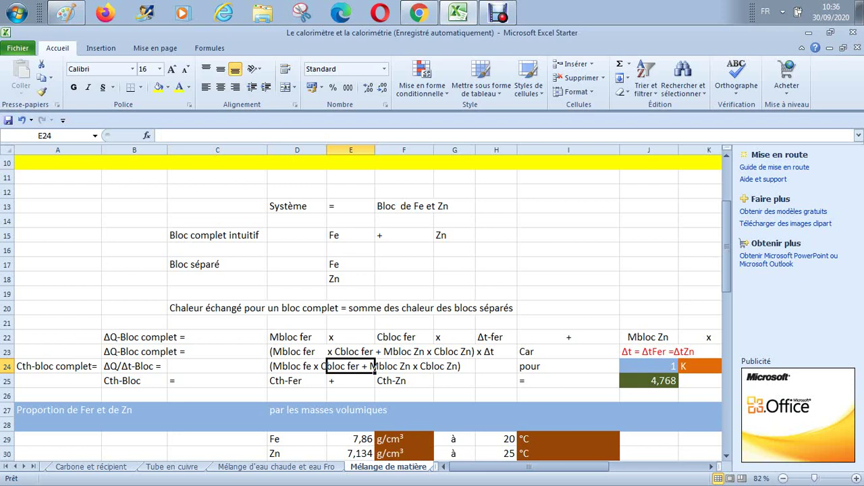
{"action": "key", "text": "Right"}
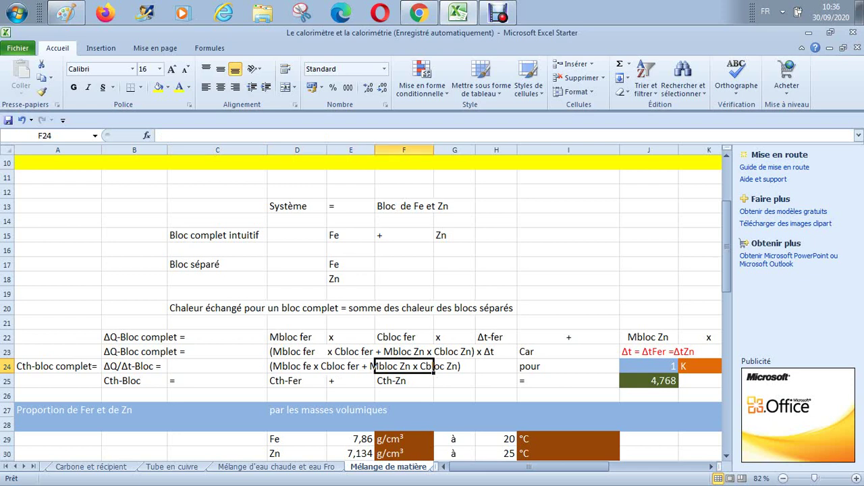
{"action": "key", "text": "Right"}
{"action": "key", "text": "Down"}
{"action": "key", "text": "Left"}
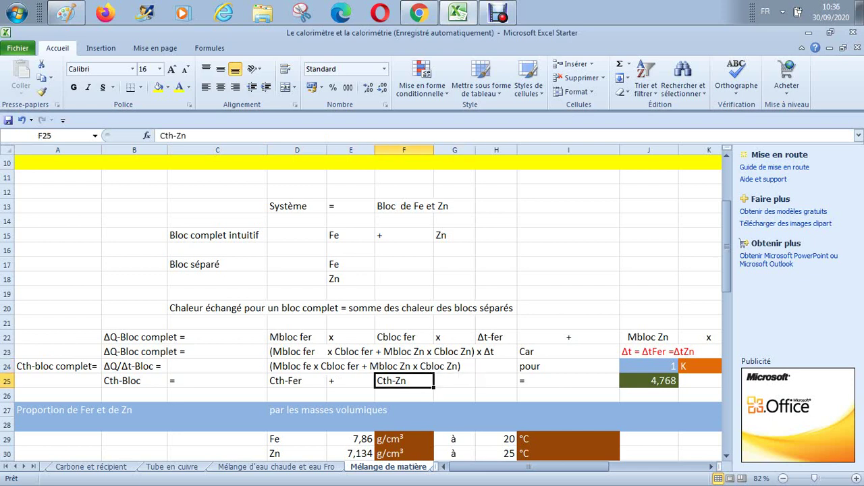
Review the sum of Cth-Fer and Cth-Zn in row 25 against the terms above it.
{"action": "key", "text": "Home"}
{"action": "key", "text": "Right"}
{"action": "key", "text": "Right"}
{"action": "key", "text": "Right"}
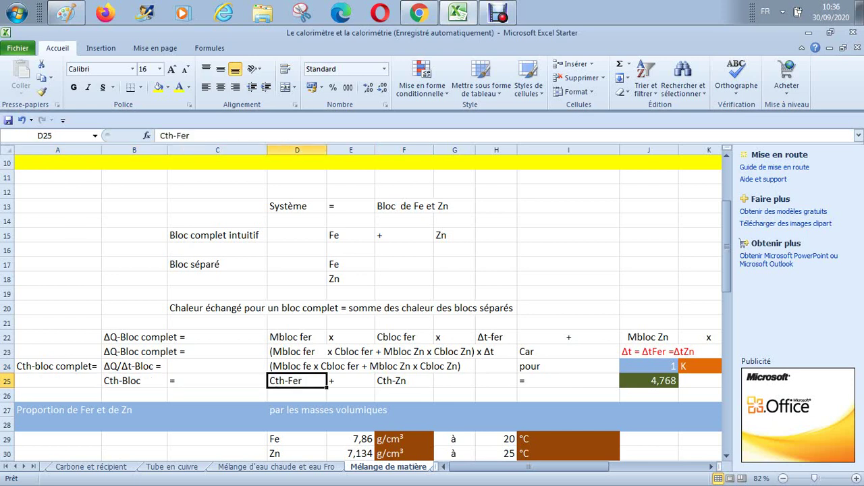
{"action": "key", "text": "Right"}
{"action": "key", "text": "Right"}
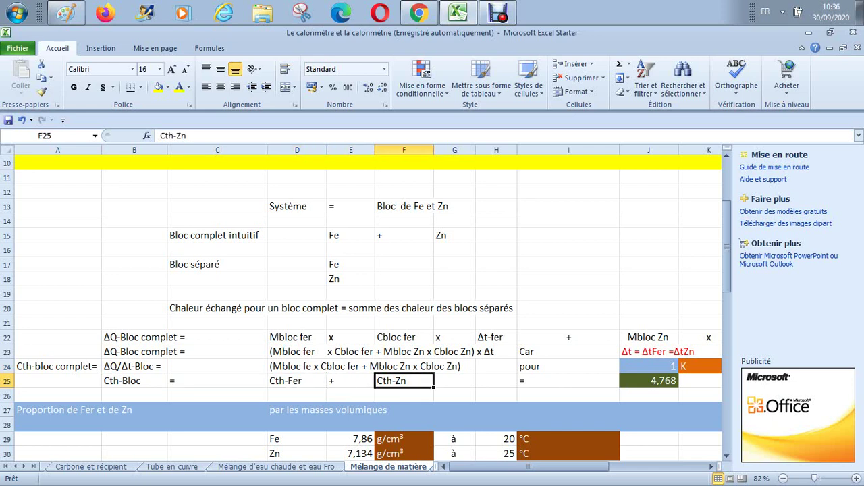
{"action": "key", "text": "Up"}
{"action": "key", "text": "Down"}
Change the label in B25 to "Cth-Bloc complet" and widen column B so the whole label fits.
{"action": "left_click", "coordinate": [134, 381]}
{"action": "key", "text": "F2"}
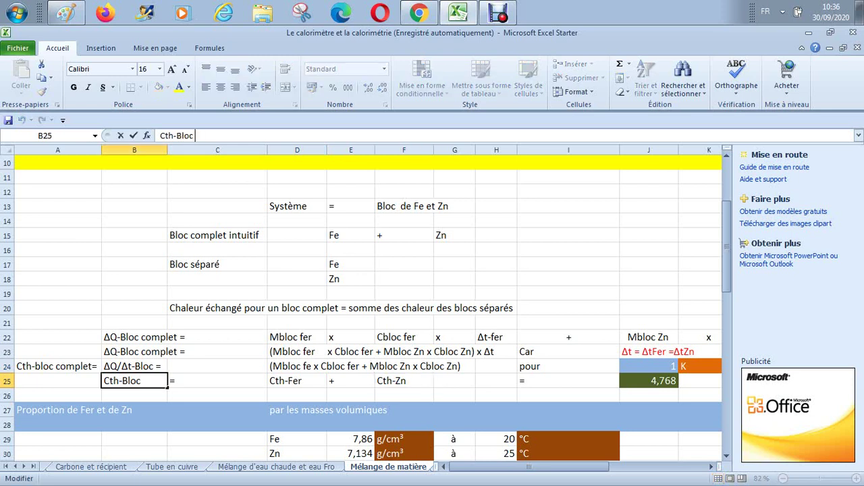
{"action": "type", "text": "complet"}
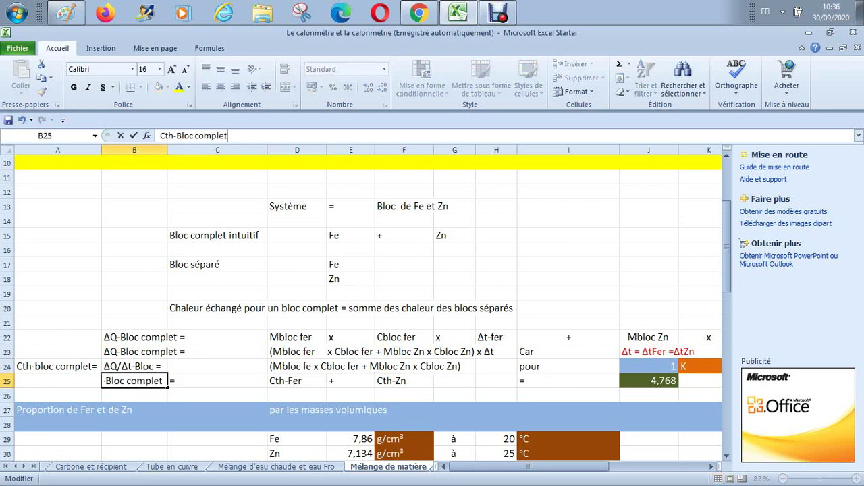
{"action": "key", "text": "Return"}
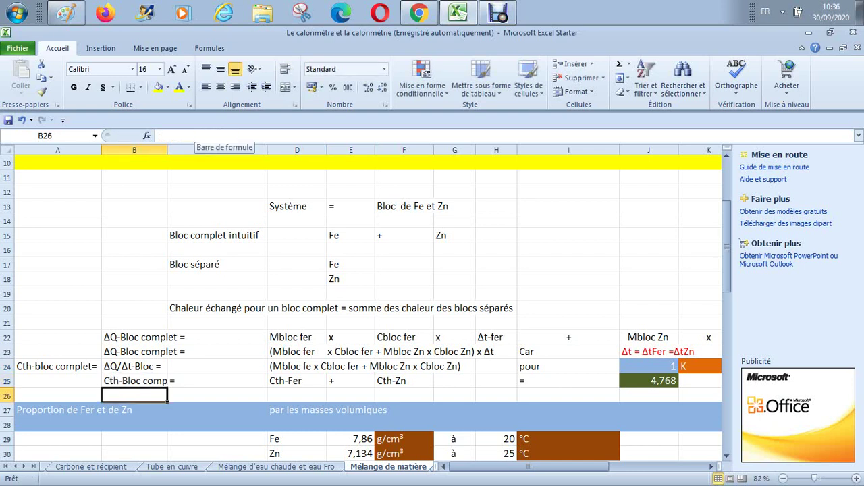
{"action": "left_click_drag", "start_coordinate": [168, 149], "coordinate": [197, 149]}
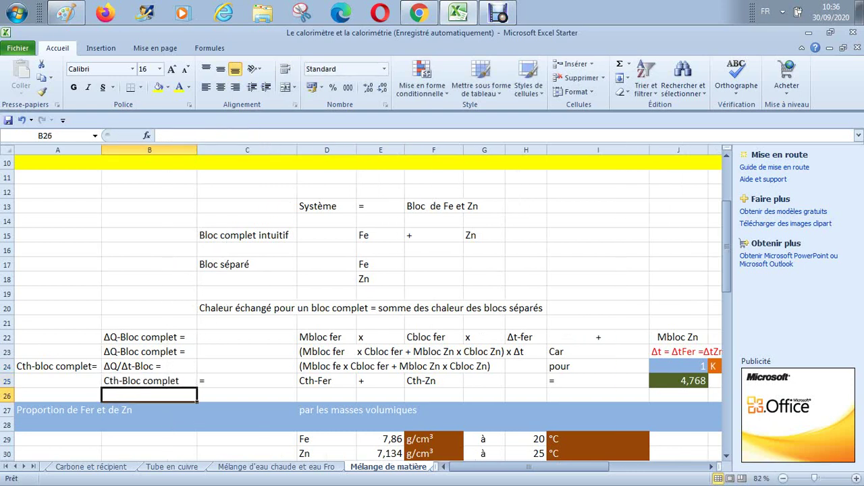
Center the contents of the thermal capacity equation in cells B25 to F25 horizontally.
{"action": "left_click_drag", "start_coordinate": [149, 381], "coordinate": [434, 381]}
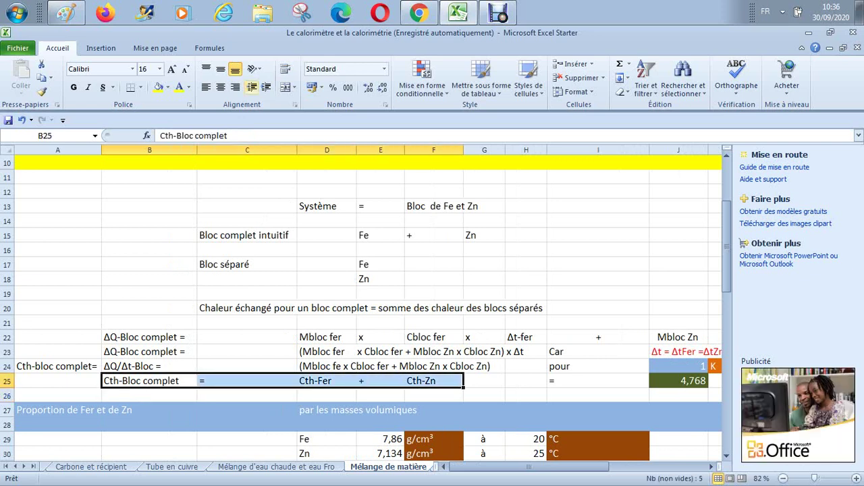
{"action": "left_click", "coordinate": [221, 87]}
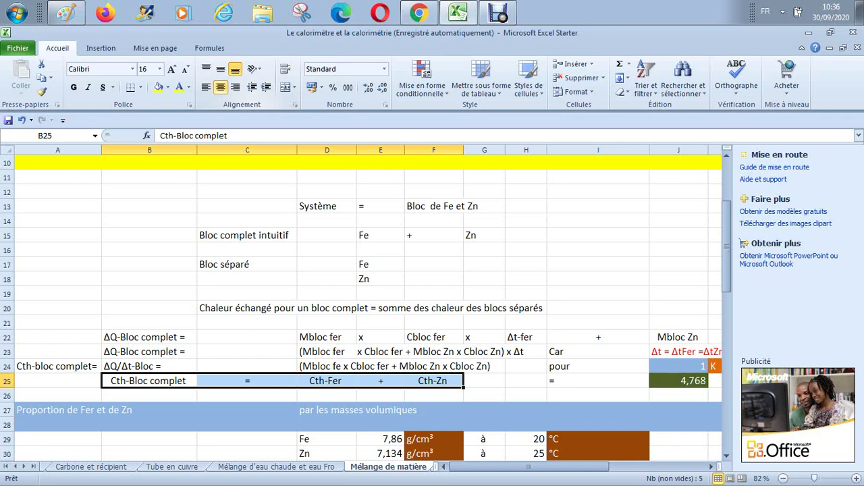
Examine row 24 across to the temperature change in J24, and go back over the Cth-Fer + Cth-Zn sum in row 25.
{"action": "key", "text": "Up"}
{"action": "key", "text": "Up"}
{"action": "key", "text": "Down"}
{"action": "key", "text": "Right"}
{"action": "key", "text": "Right"}
{"action": "key", "text": "Right"}
{"action": "key", "text": "Right"}
{"action": "key", "text": "Right"}
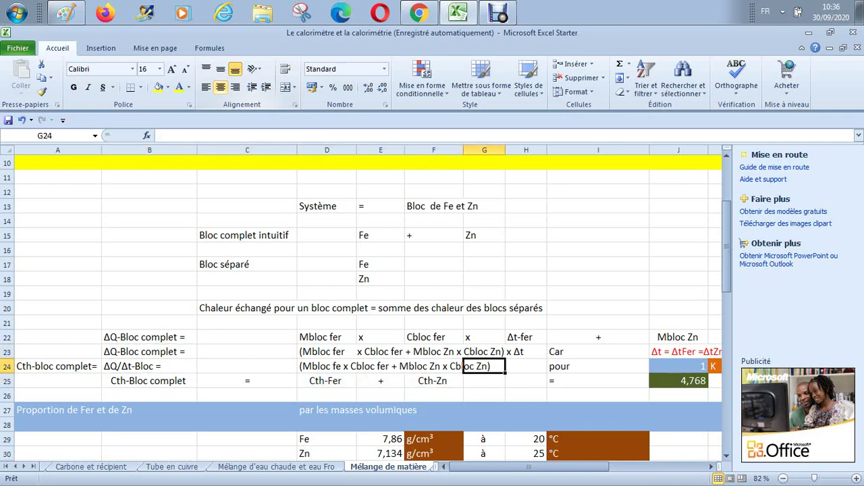
{"action": "key", "text": "Right"}
{"action": "key", "text": "Right"}
{"action": "key", "text": "Right"}
{"action": "key", "text": "Right"}
{"action": "key", "text": "Right"}
{"action": "key", "text": "Left"}
{"action": "key", "text": "Left"}
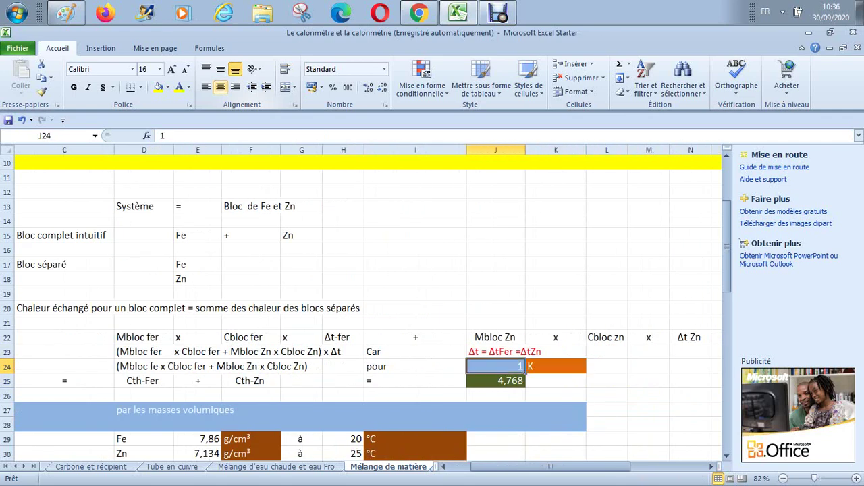
{"action": "key", "text": "Left"}
{"action": "key", "text": "Left"}
{"action": "key", "text": "Down"}
{"action": "key", "text": "Left"}
{"action": "key", "text": "Left"}
{"action": "key", "text": "Left"}
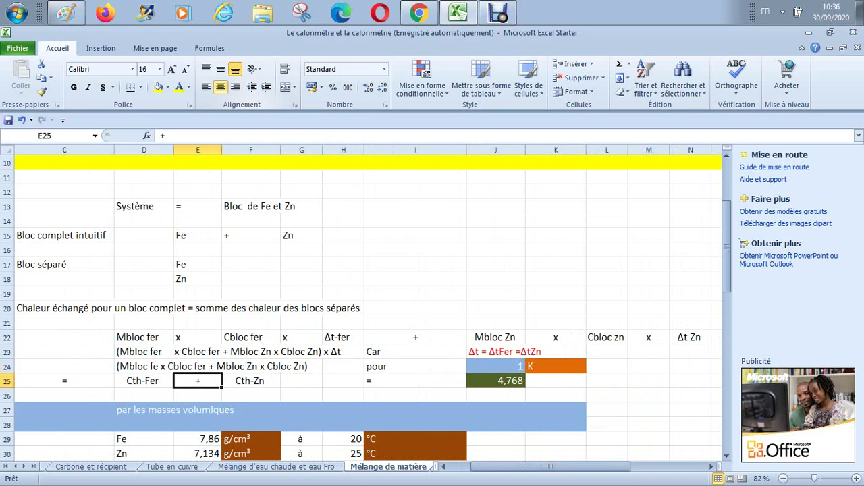
{"action": "key", "text": "Left"}
{"action": "key", "text": "Up"}
{"action": "key", "text": "Up"}
{"action": "key", "text": "Up"}
{"action": "key", "text": "Up"}
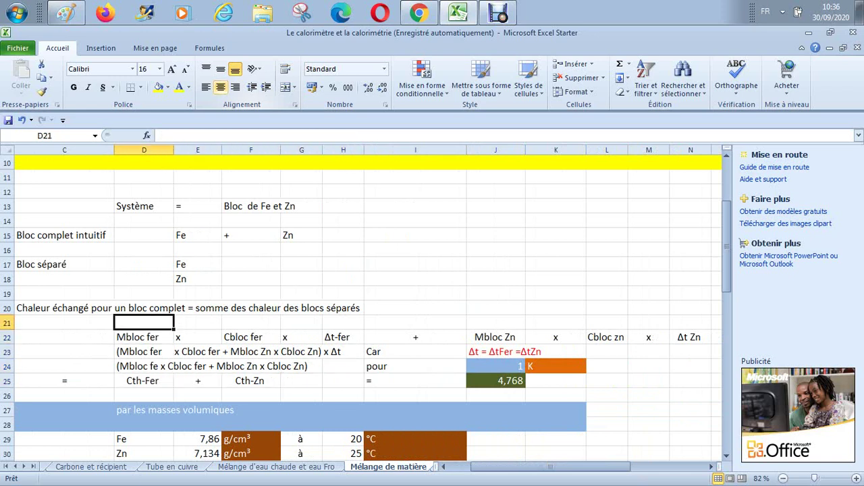
{"action": "key", "text": "Up"}
{"action": "key", "text": "Right"}
{"action": "key", "text": "Right"}
{"action": "key", "text": "Right"}
{"action": "key", "text": "Right"}
{"action": "key", "text": "Right"}
{"action": "key", "text": "Up"}
{"action": "key", "text": "Up"}
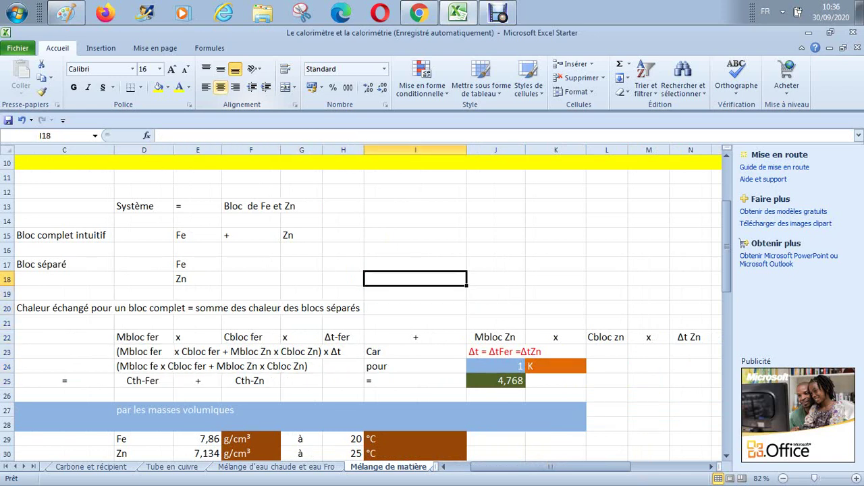
{"action": "type", "text": "2*"}
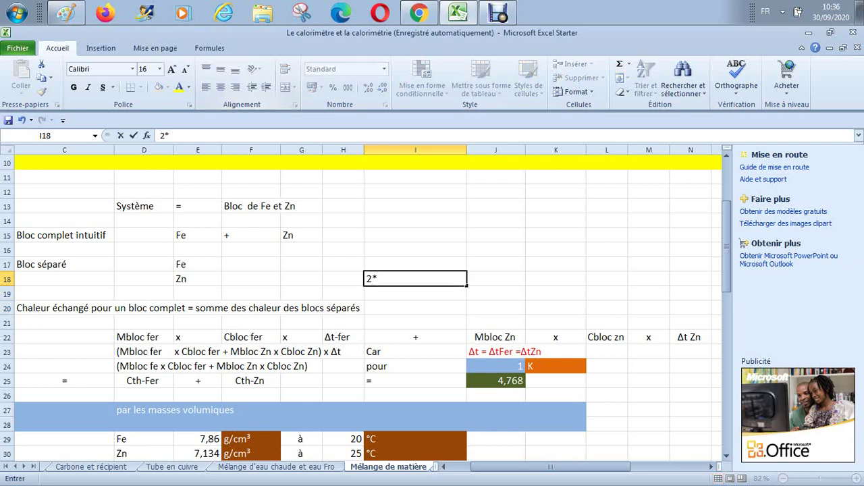
{"action": "scroll", "coordinate": [367, 303], "scroll_direction": "up", "scroll_amount": 3}
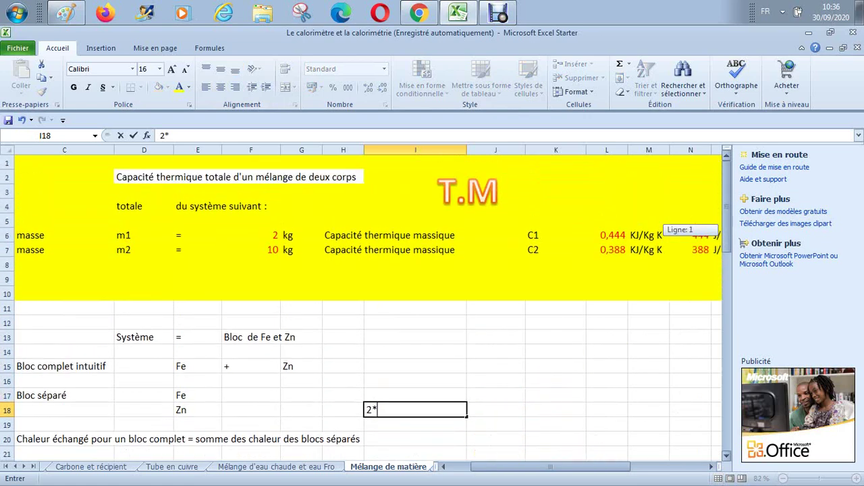
{"action": "left_click", "coordinate": [606, 235]}
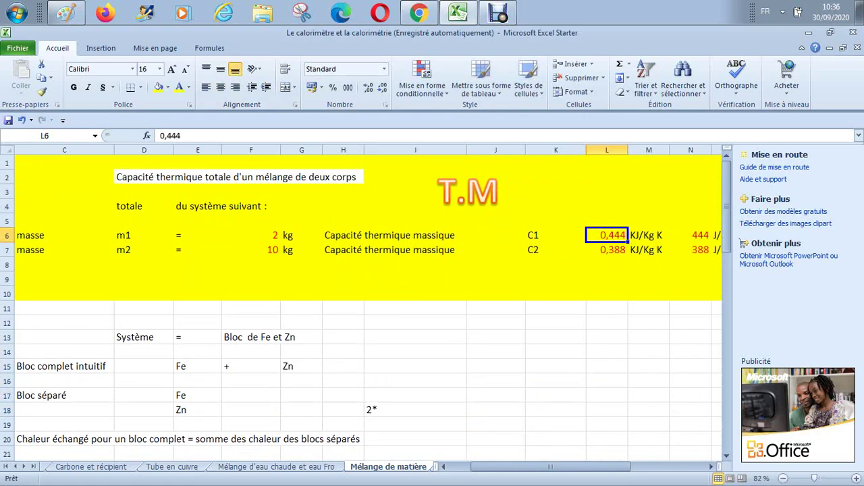
Calculate the iron block's thermal capacity in I18 with =F6*L6 and enter its unit KJ/°C in J18.
{"action": "left_click", "coordinate": [414, 410]}
{"action": "type", "text": "="}
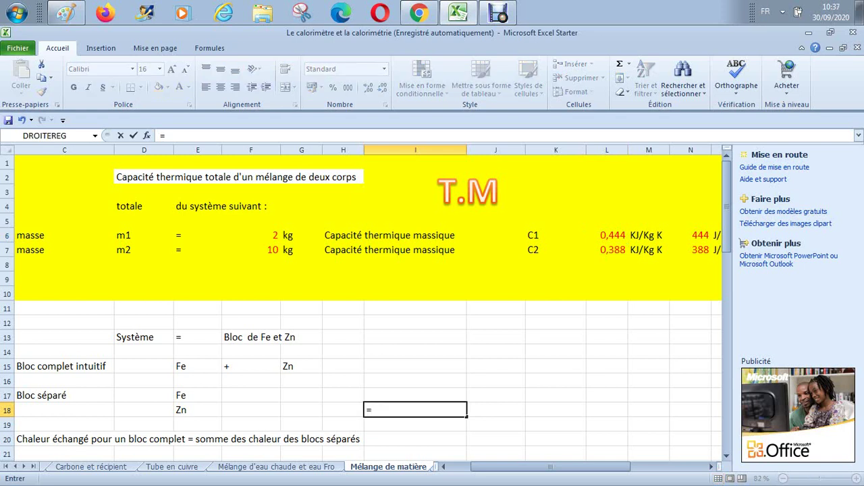
{"action": "left_click", "coordinate": [250, 235]}
{"action": "type", "text": "*"}
{"action": "left_click", "coordinate": [606, 235]}
{"action": "key", "text": "Return"}
{"action": "left_click", "coordinate": [495, 409]}
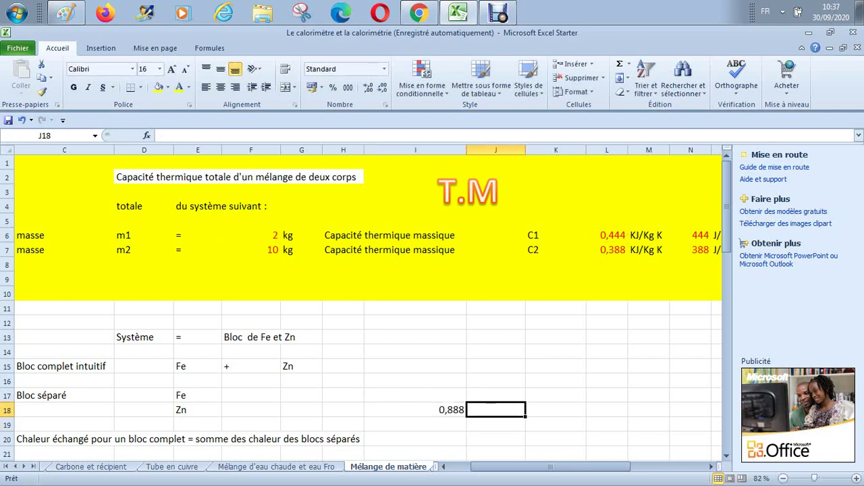
{"action": "type", "text": "K"}
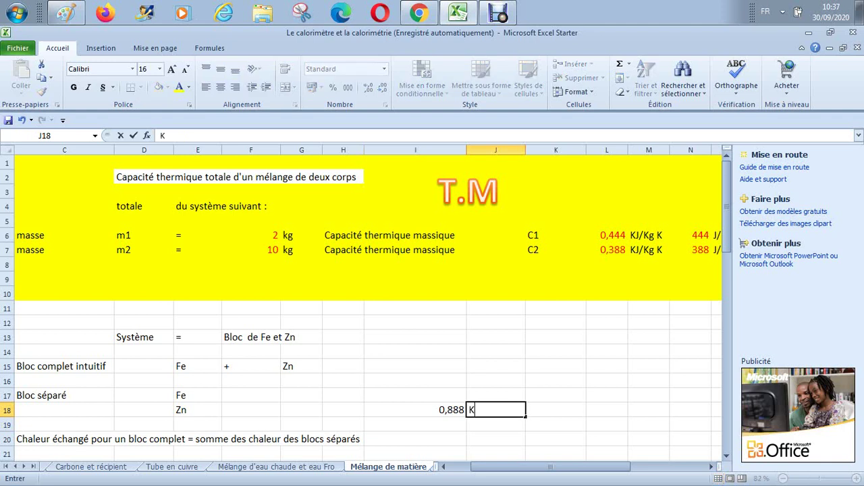
{"action": "type", "text": "J/°C"}
{"action": "key", "text": "Return"}
Calculate the zinc block's thermal capacity in I19 with =F7*L7 and enter its unit KJ/°C in J19.
{"action": "left_click", "coordinate": [415, 424]}
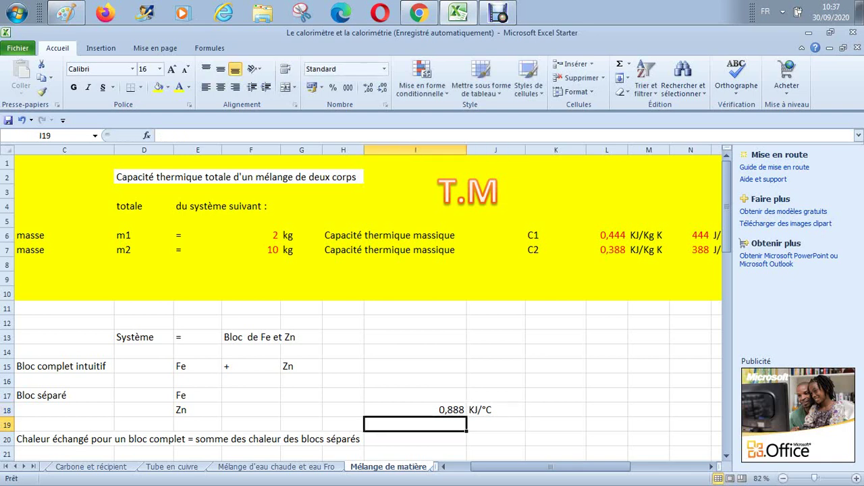
{"action": "type", "text": "="}
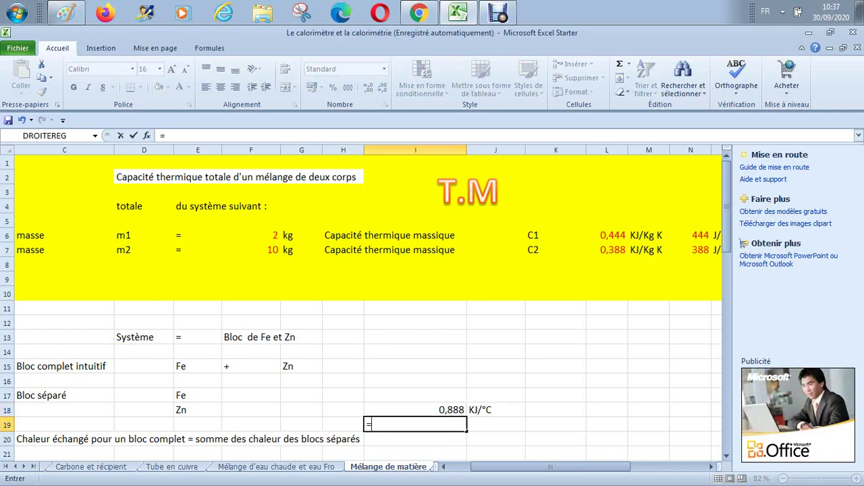
{"action": "left_click", "coordinate": [251, 250]}
{"action": "type", "text": "*"}
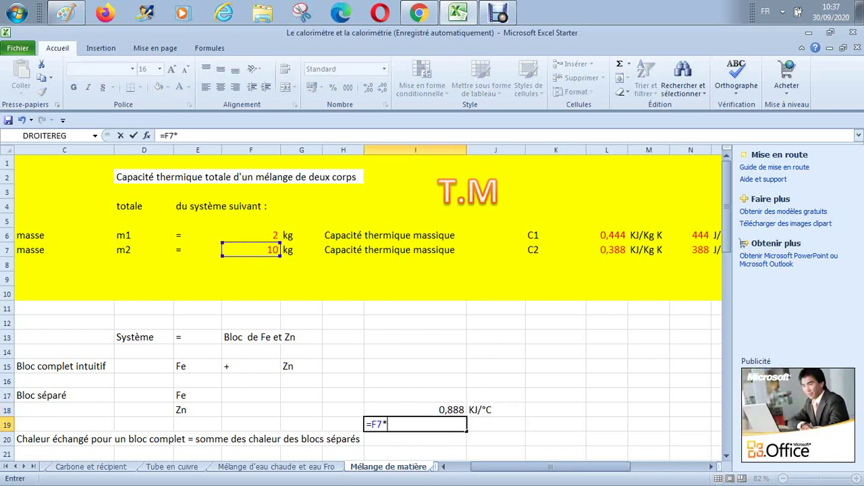
{"action": "left_click", "coordinate": [606, 249]}
{"action": "key", "text": "Return"}
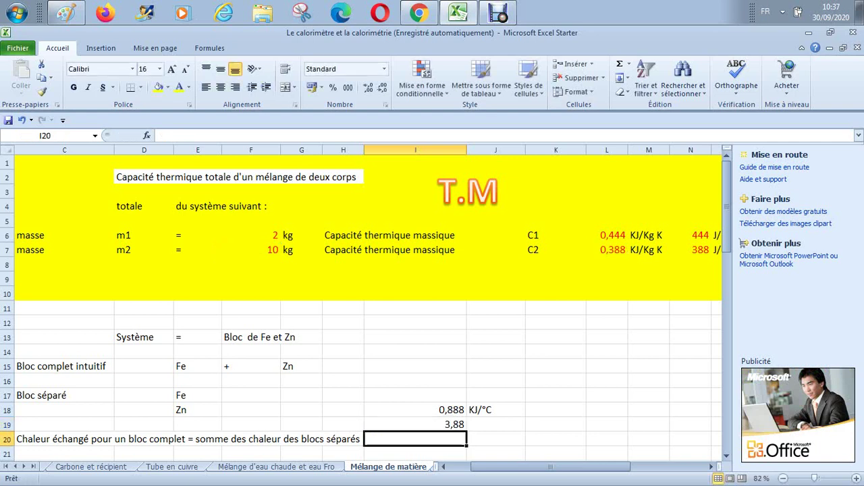
{"action": "left_click", "coordinate": [415, 424]}
{"action": "left_click", "coordinate": [495, 424]}
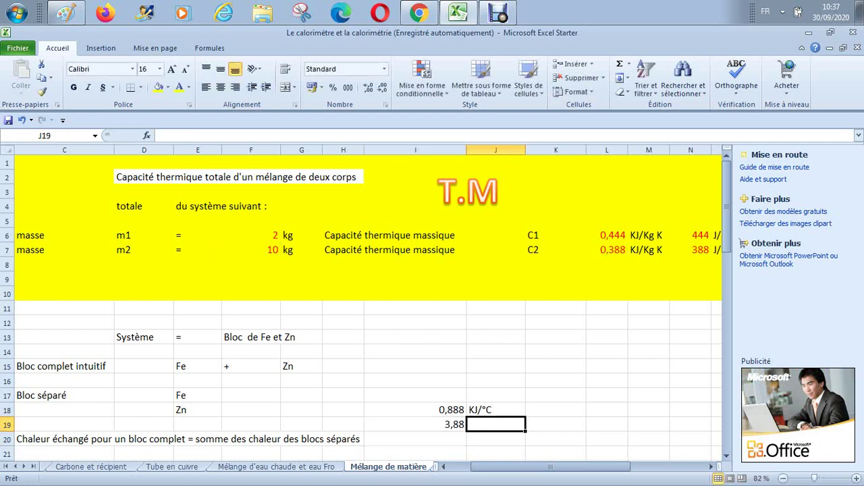
{"action": "type", "text": "KJ/°C"}
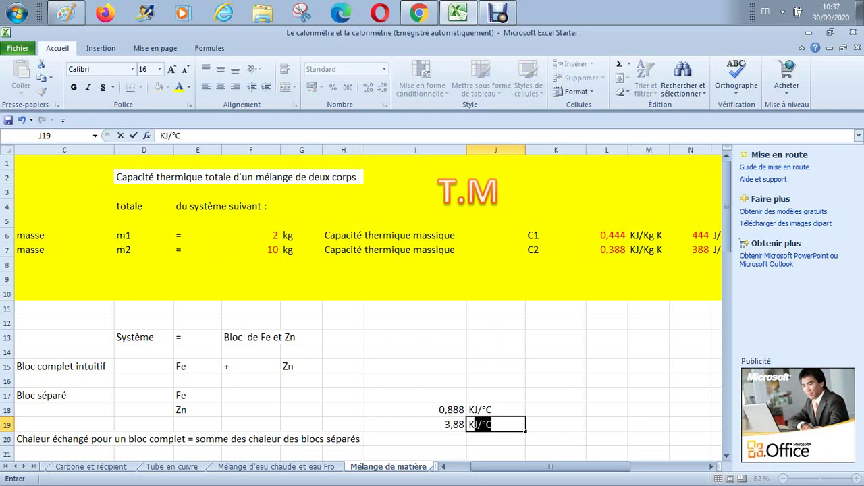
{"action": "key", "text": "ctrl+Return"}
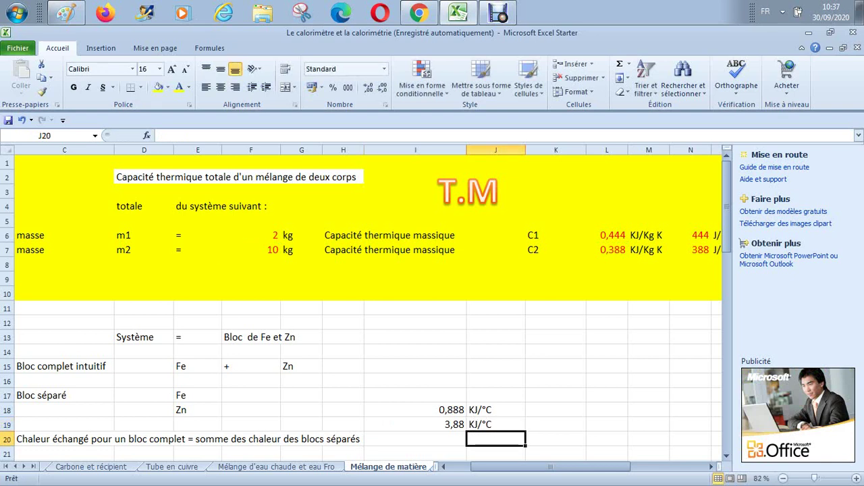
Convert the iron block's thermal capacity to joules in K18 with =I18*1000 and enter "J/" in L18.
{"action": "left_click", "coordinate": [496, 410]}
{"action": "left_click", "coordinate": [555, 410]}
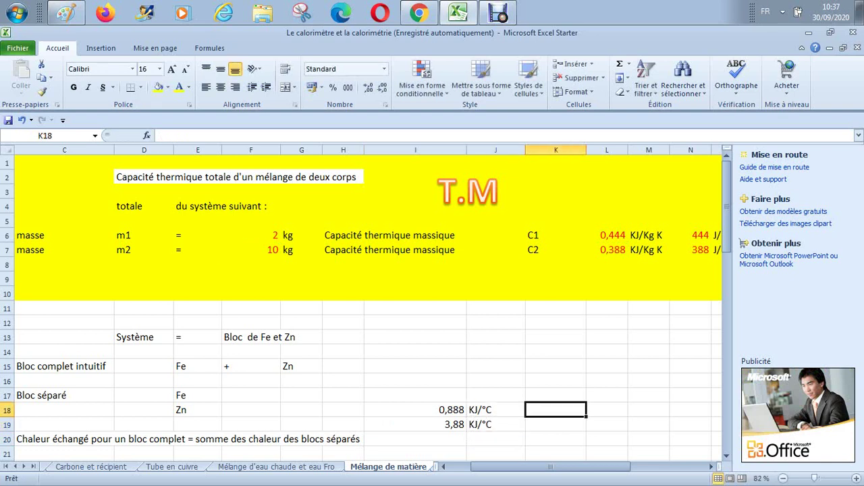
{"action": "type", "text": "888"}
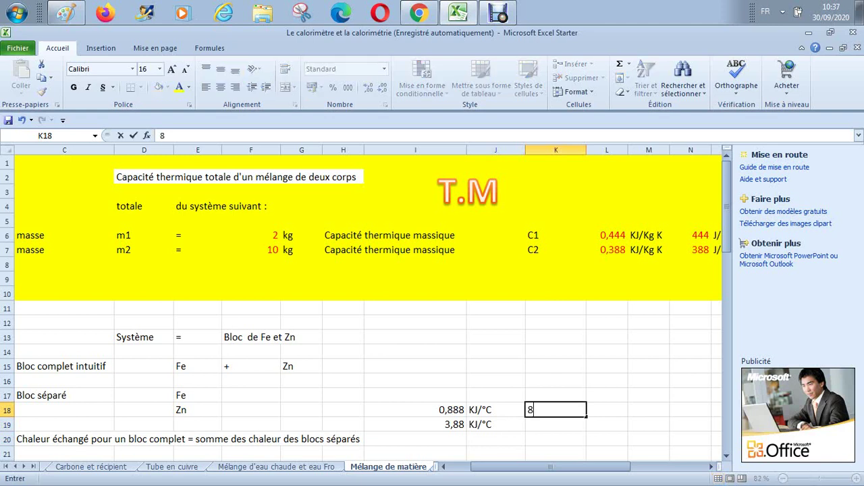
{"action": "key", "text": "BackSpace"}
{"action": "key", "text": "BackSpace"}
{"action": "key", "text": "BackSpace"}
{"action": "type", "text": "="}
{"action": "left_click", "coordinate": [415, 409]}
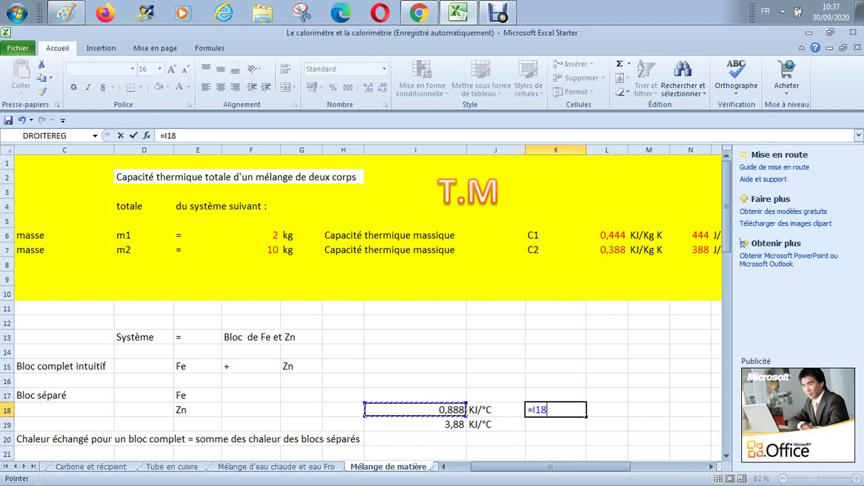
{"action": "type", "text": "*1000"}
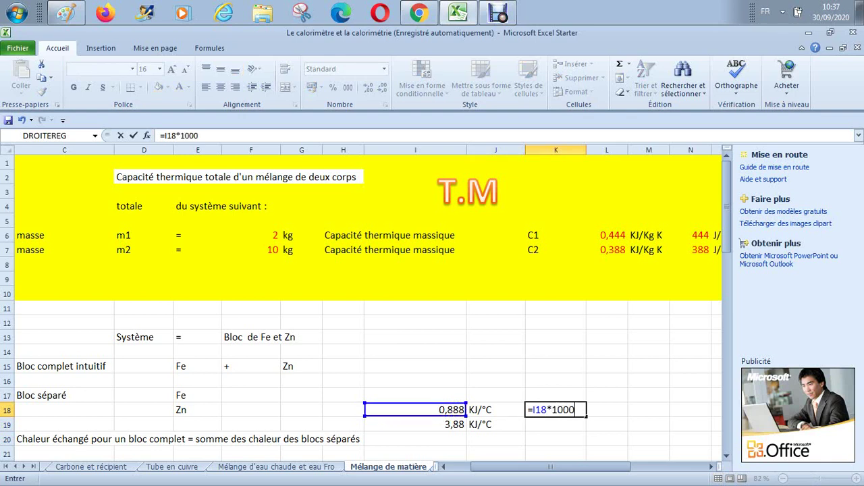
{"action": "key", "text": "Return"}
{"action": "key", "text": "Up"}
{"action": "key", "text": "Right"}
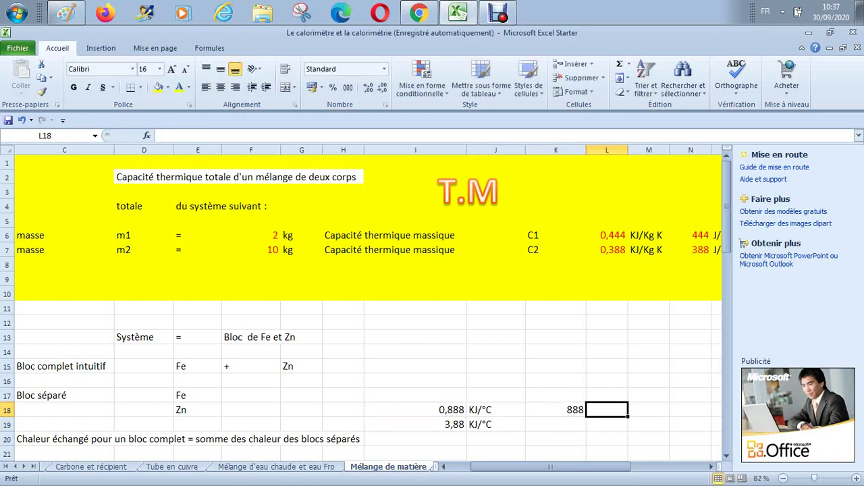
{"action": "type", "text": "J/"}
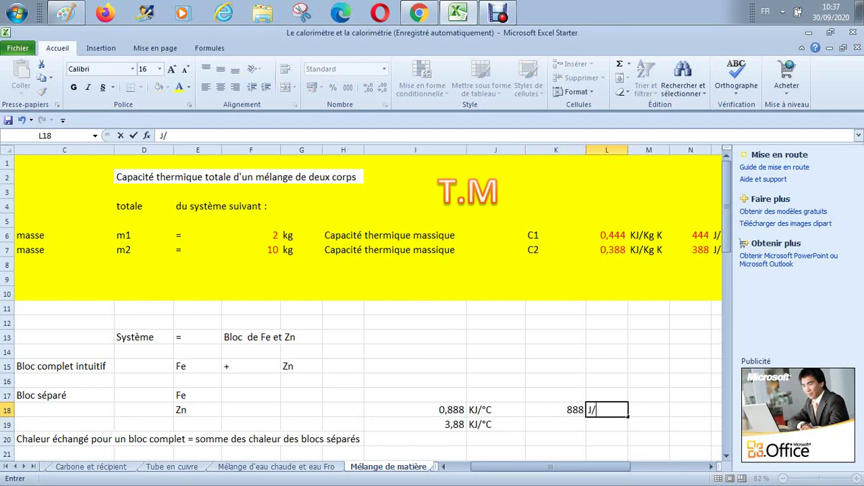
{"action": "key", "text": "Return"}
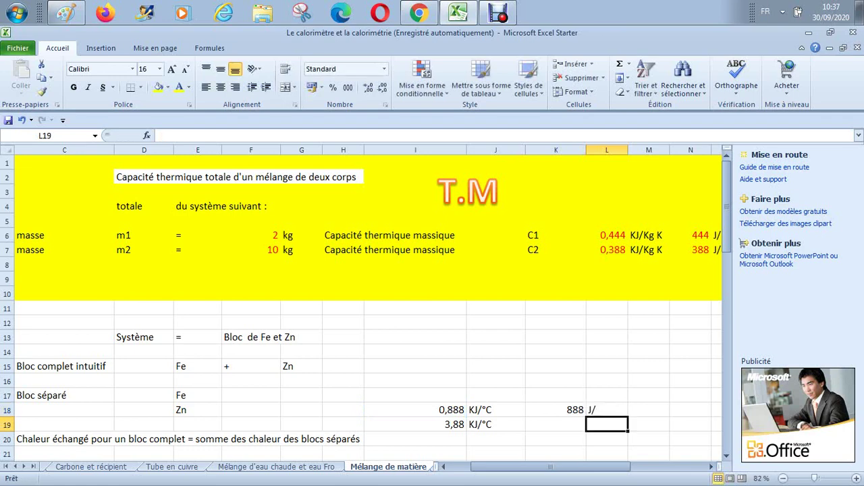
Insert three blank rows at row 26, between the Cth-Bloc complet equation and the "Proportion de Fer et de Zn" section.
{"action": "key", "text": "Down"}
{"action": "key", "text": "Down"}
{"action": "key", "text": "Down"}
{"action": "key", "text": "Down"}
{"action": "key", "text": "Down"}
{"action": "key", "text": "Down"}
{"action": "key", "text": "Down"}
{"action": "key", "text": "Down"}
{"action": "key", "text": "Down"}
{"action": "key", "text": "Down"}
{"action": "key", "text": "Down"}
{"action": "key", "text": "Left"}
{"action": "key", "text": "Left"}
{"action": "key", "text": "Left"}
{"action": "key", "text": "Left"}
{"action": "key", "text": "Left"}
{"action": "key", "text": "Left"}
{"action": "key", "text": "Left"}
{"action": "key", "text": "Left"}
{"action": "key", "text": "Left"}
{"action": "key", "text": "Left"}
{"action": "key", "text": "Left"}
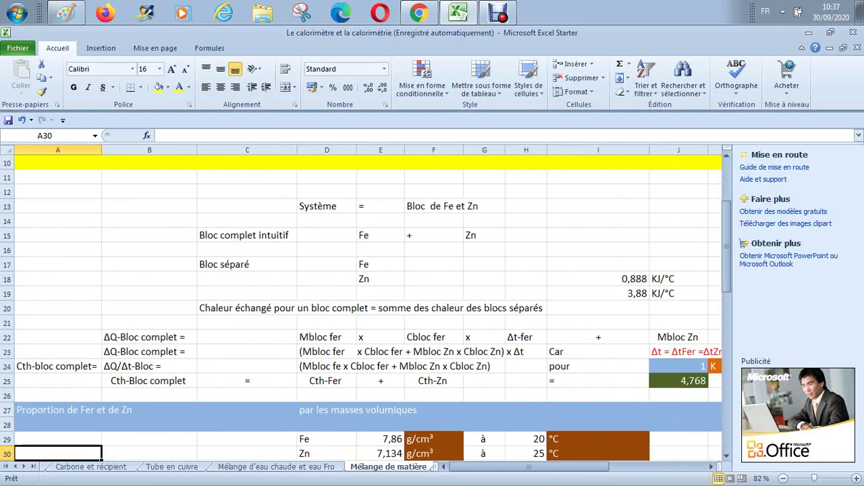
{"action": "key", "text": "Up"}
{"action": "key", "text": "Up"}
{"action": "key", "text": "Up"}
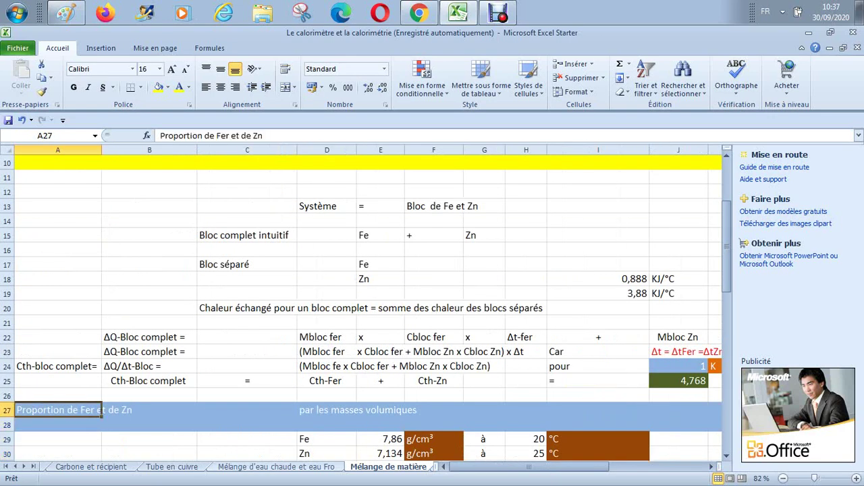
{"action": "right_click", "coordinate": [6, 396]}
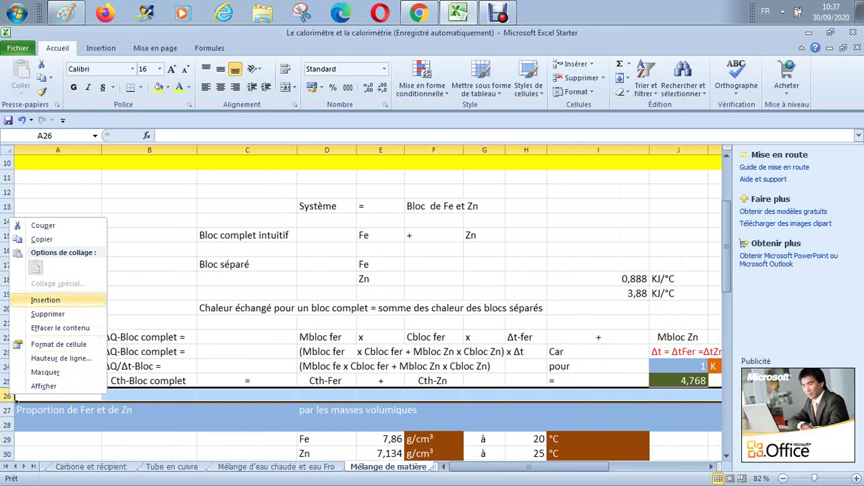
{"action": "left_click", "coordinate": [45, 299]}
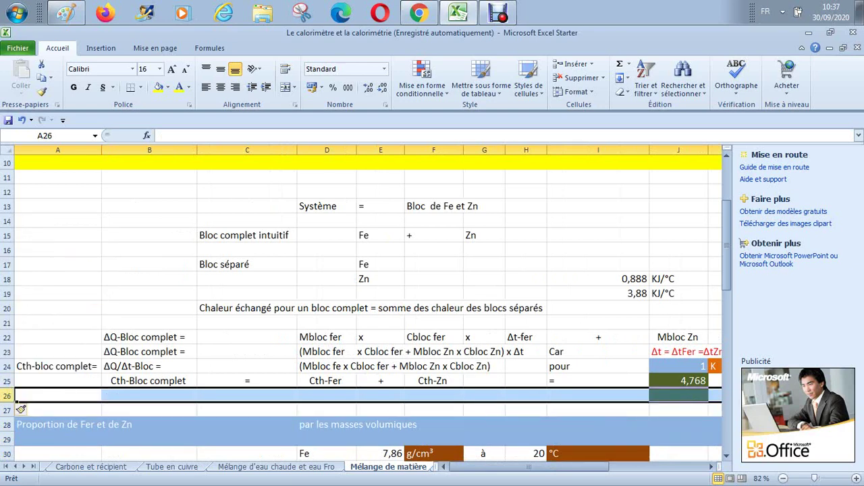
{"action": "right_click", "coordinate": [6, 395]}
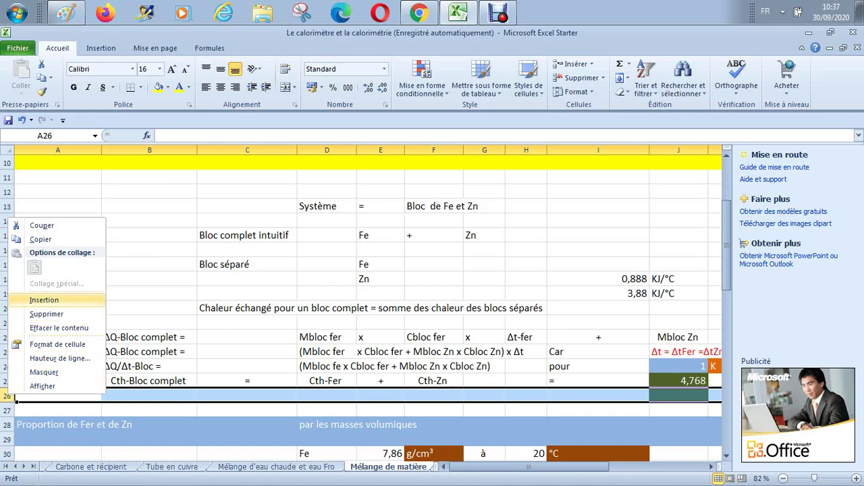
{"action": "left_click", "coordinate": [44, 300]}
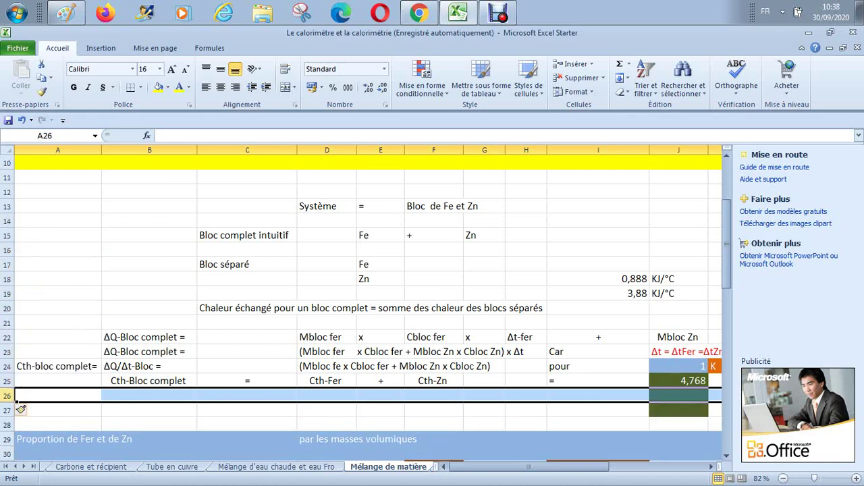
{"action": "right_click", "coordinate": [9, 396]}
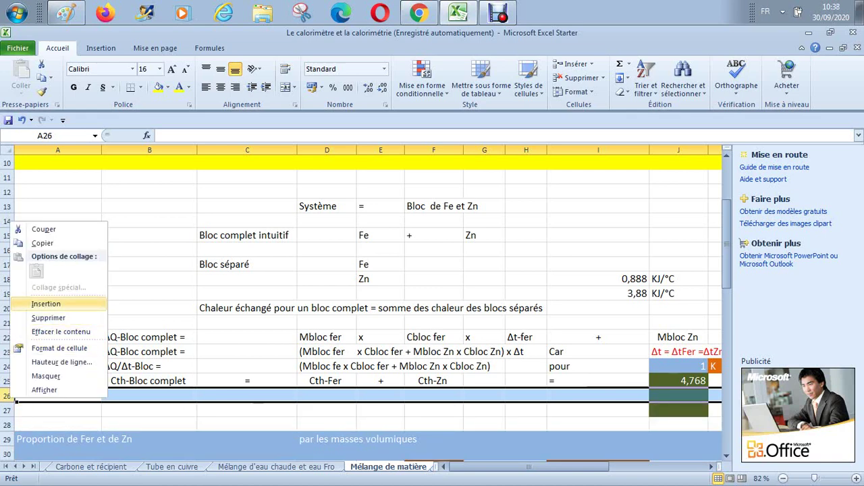
{"action": "left_click", "coordinate": [44, 304]}
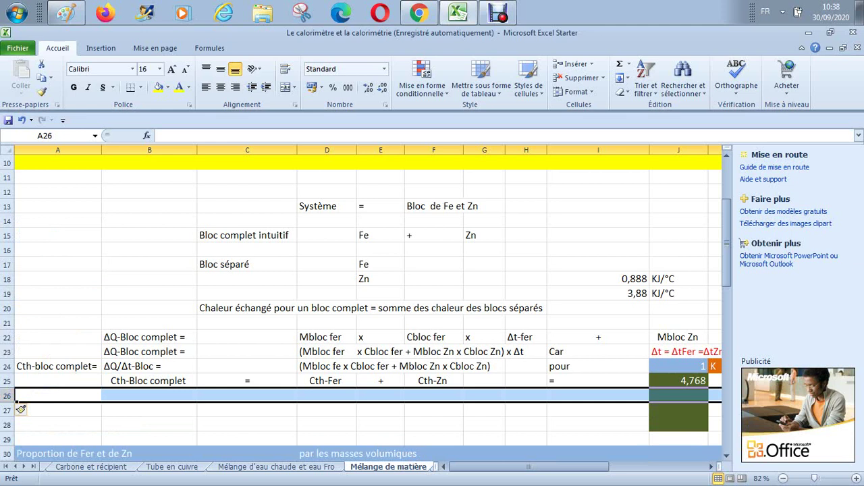
Repeat the Cth-Bloc complet label in B26 with a formula referring to B25.
{"action": "left_click", "coordinate": [149, 396]}
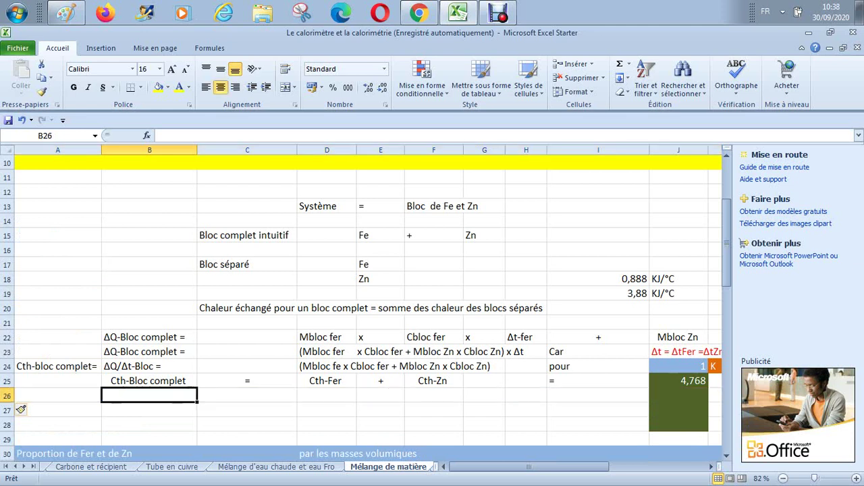
{"action": "type", "text": "="}
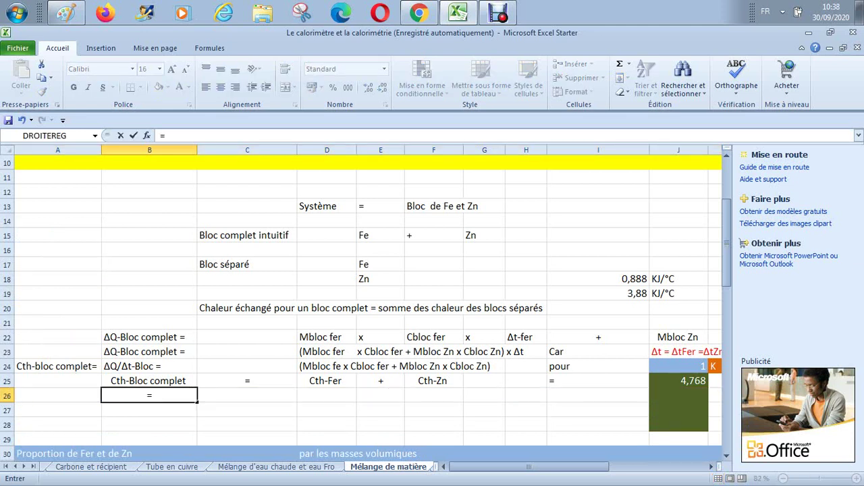
{"action": "key", "text": "Up"}
{"action": "key", "text": "Return"}
Move the iron block's thermal capacity and its unit from I18:J18 to D26:E26, under Cth-Fer.
{"action": "key", "text": "Page_Up"}
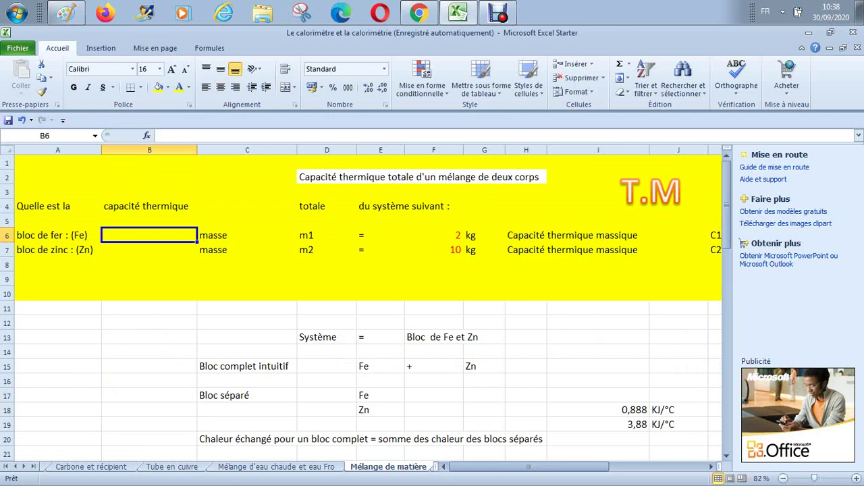
{"action": "left_click_drag", "start_coordinate": [598, 410], "coordinate": [678, 409]}
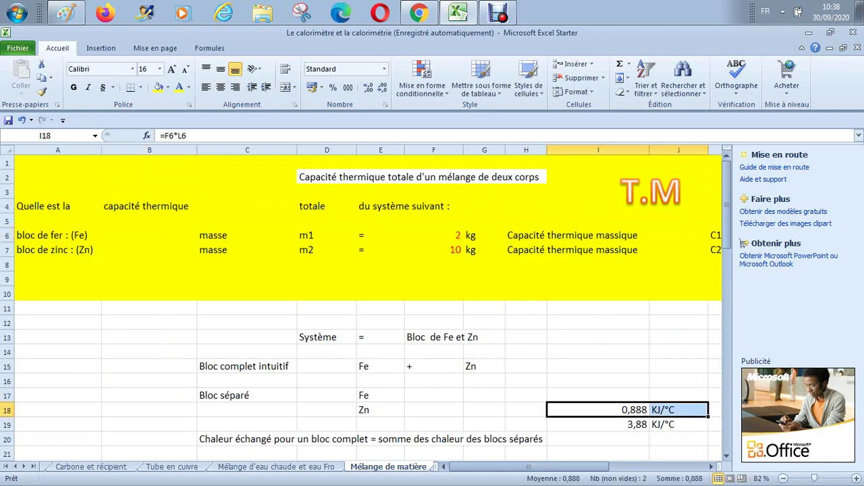
{"action": "key", "text": "ctrl+c"}
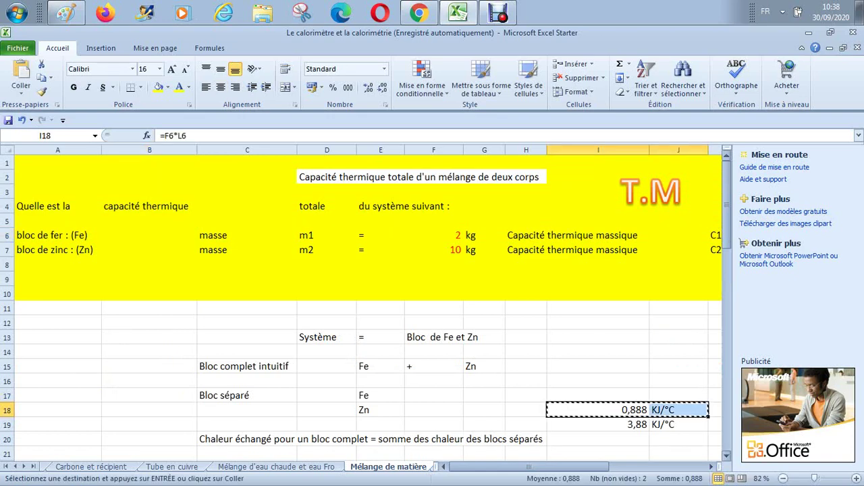
{"action": "scroll", "coordinate": [361, 309], "scroll_direction": "down", "scroll_amount": 5}
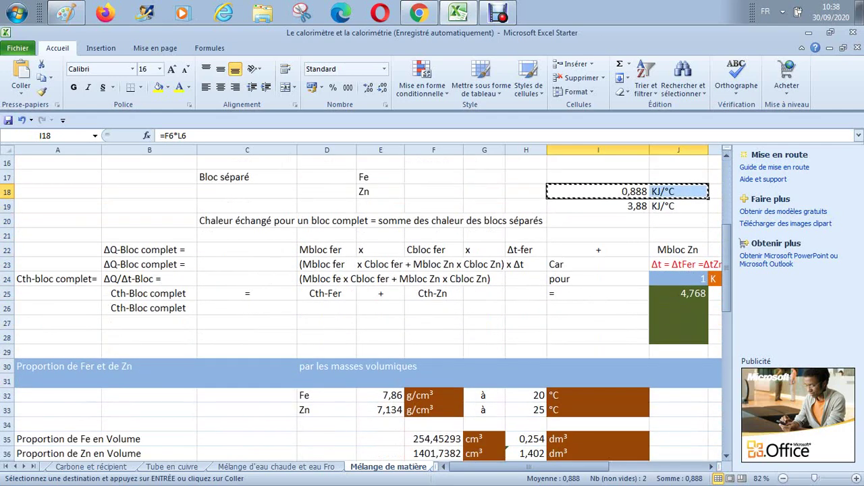
{"action": "left_click", "coordinate": [326, 308]}
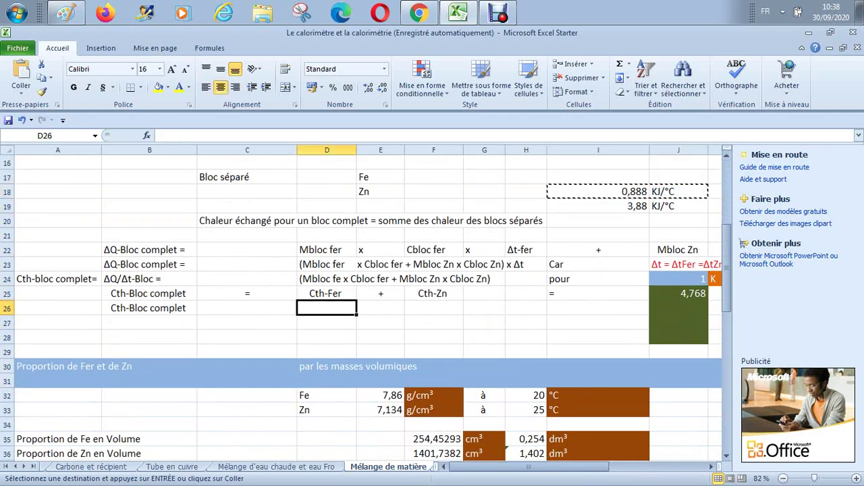
{"action": "key", "text": "ctrl+v"}
{"action": "left_click", "coordinate": [326, 322]}
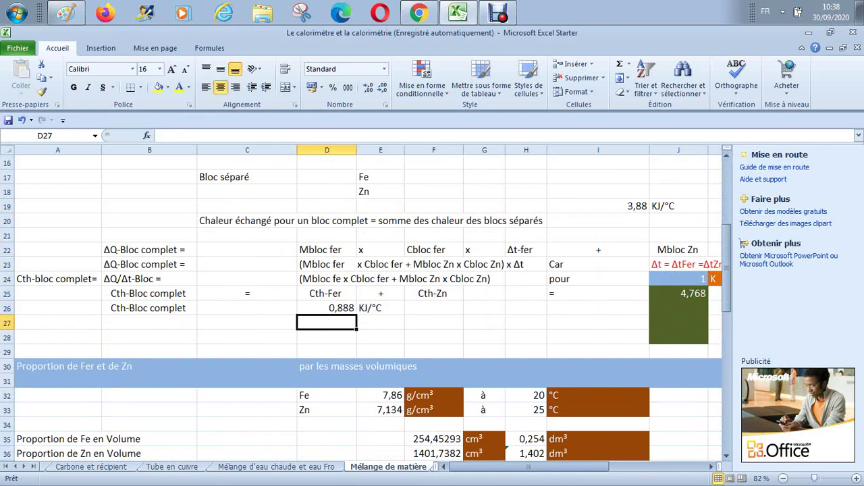
Enter a plus sign in F26, after the iron block's capacity and unit.
{"action": "left_click", "coordinate": [433, 308]}
{"action": "type", "text": "+"}
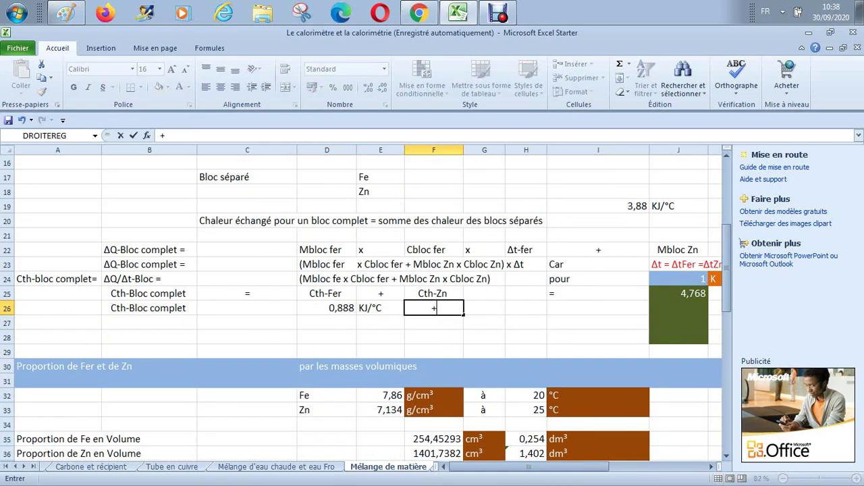
{"action": "left_click", "coordinate": [484, 307]}
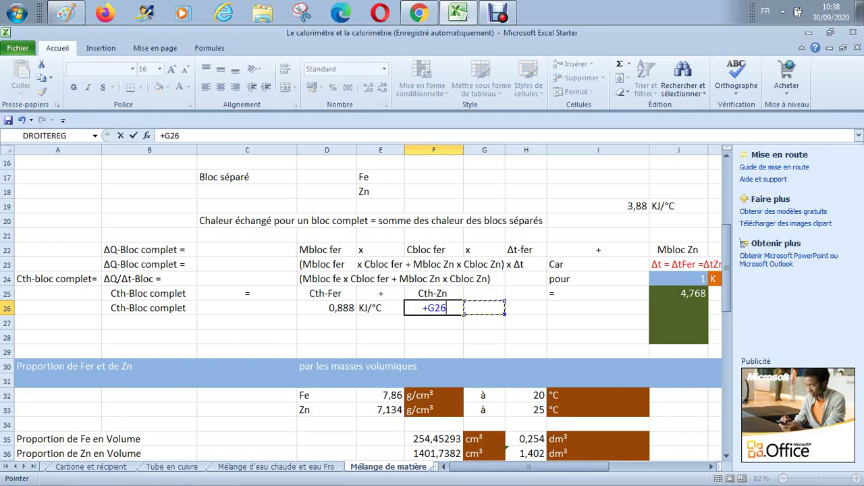
{"action": "key", "text": "BackSpace"}
{"action": "key", "text": "BackSpace"}
{"action": "key", "text": "BackSpace"}
{"action": "key", "text": "Return"}
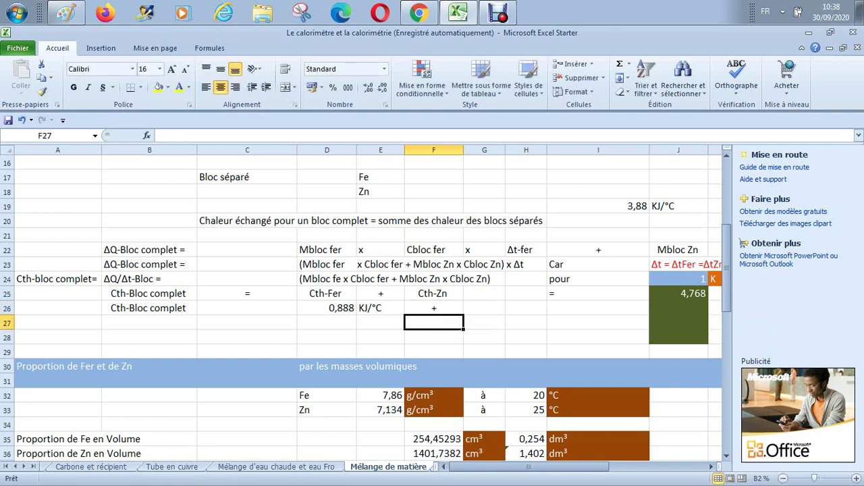
Move the iron block's capacity in joules and its unit from K18:L18 to D27:E27.
{"action": "key", "text": "Up"}
{"action": "key", "text": "Right"}
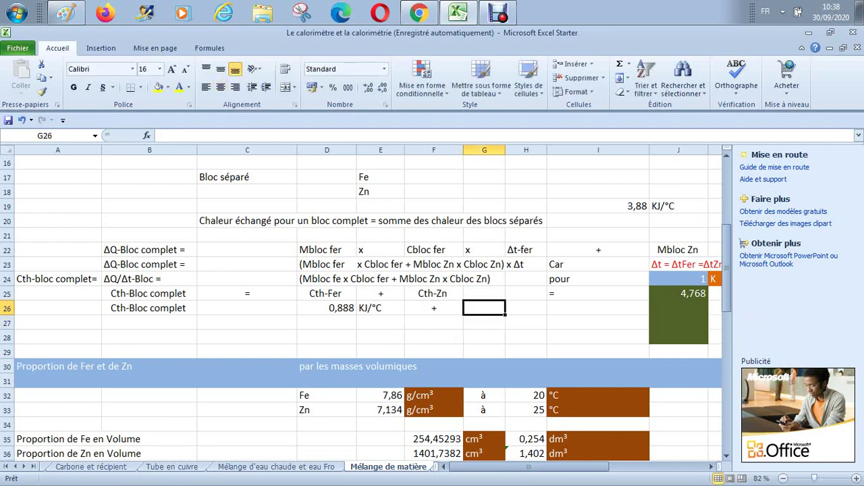
{"action": "key", "text": "Right"}
{"action": "key", "text": "Right"}
{"action": "key", "text": "Right"}
{"action": "key", "text": "Right"}
{"action": "key", "text": "Right"}
{"action": "key", "text": "Up"}
{"action": "key", "text": "Up"}
{"action": "key", "text": "Up"}
{"action": "key", "text": "Up"}
{"action": "key", "text": "Up"}
{"action": "key", "text": "Up"}
{"action": "key", "text": "Up"}
{"action": "key", "text": "Up"}
{"action": "key", "text": "Up"}
{"action": "key", "text": "Up"}
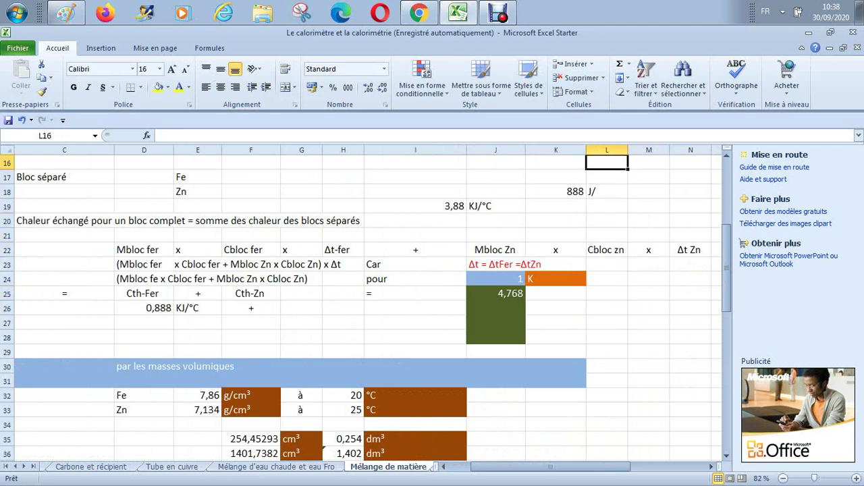
{"action": "left_click", "coordinate": [556, 191]}
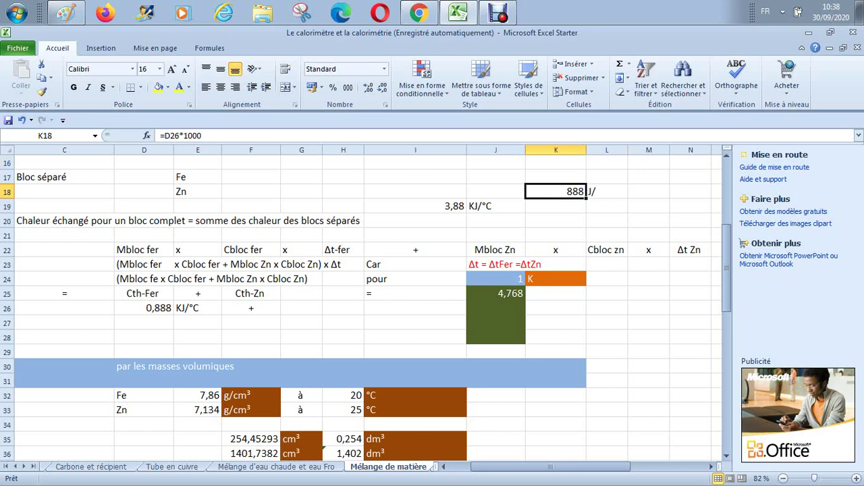
{"action": "key", "text": "shift+Right"}
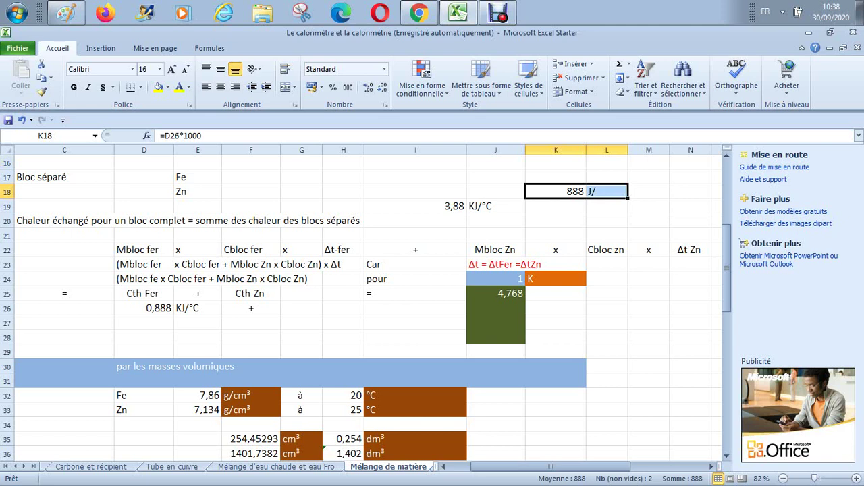
{"action": "key", "text": "ctrl+c"}
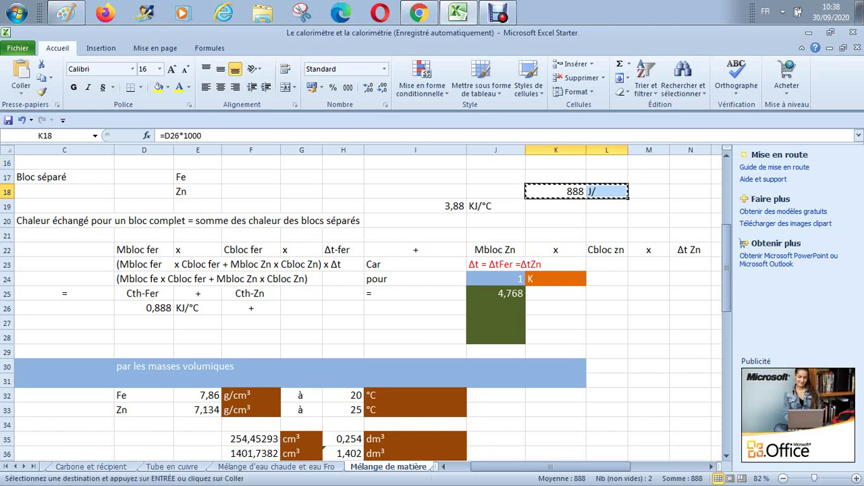
{"action": "left_click", "coordinate": [144, 322]}
{"action": "key", "text": "ctrl+v"}
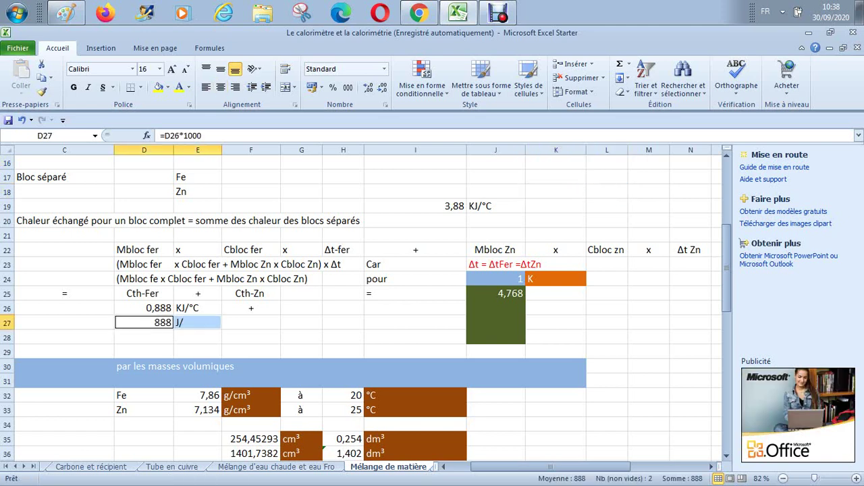
Complete the unit in E27 so that it reads J/°C.
{"action": "left_click", "coordinate": [197, 322]}
{"action": "key", "text": "F2"}
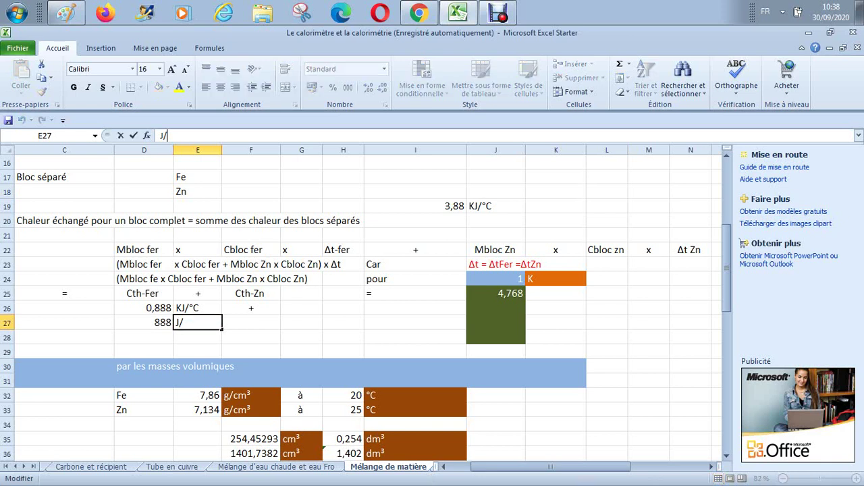
{"action": "type", "text": "°C"}
{"action": "key", "text": "Return"}
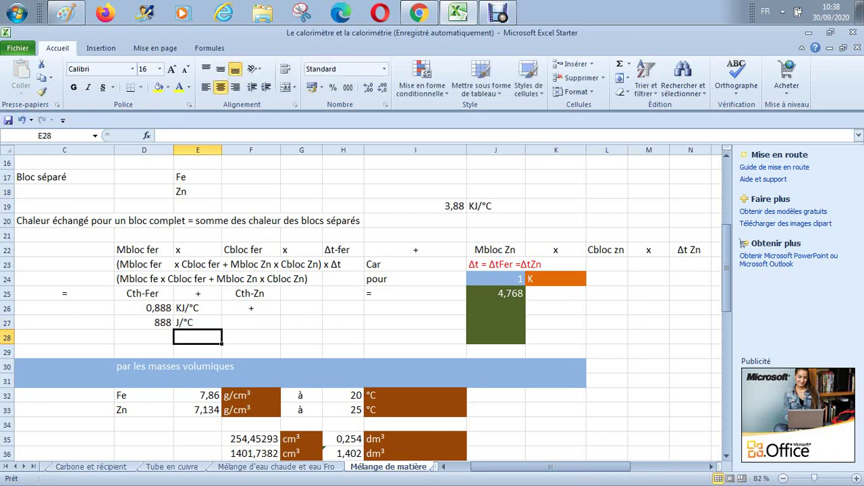
Give the unit cells E26:E27 a dark brown fill and white text.
{"action": "left_click_drag", "start_coordinate": [197, 308], "coordinate": [198, 322]}
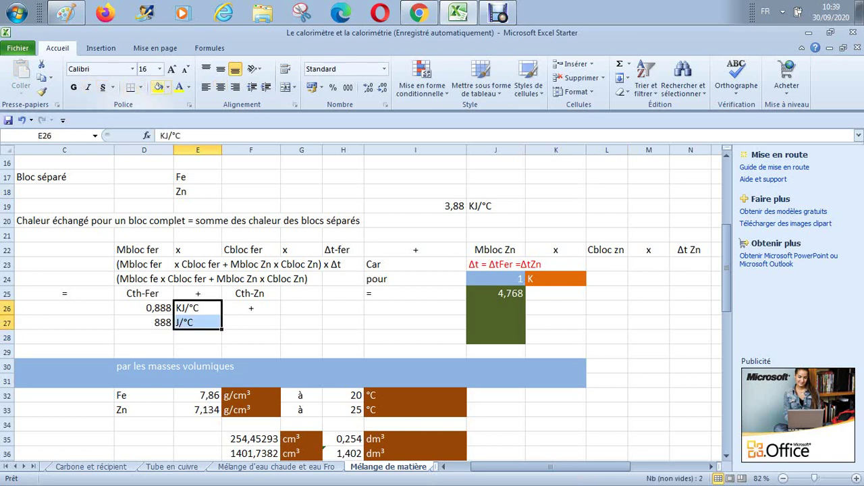
{"action": "left_click", "coordinate": [166, 87]}
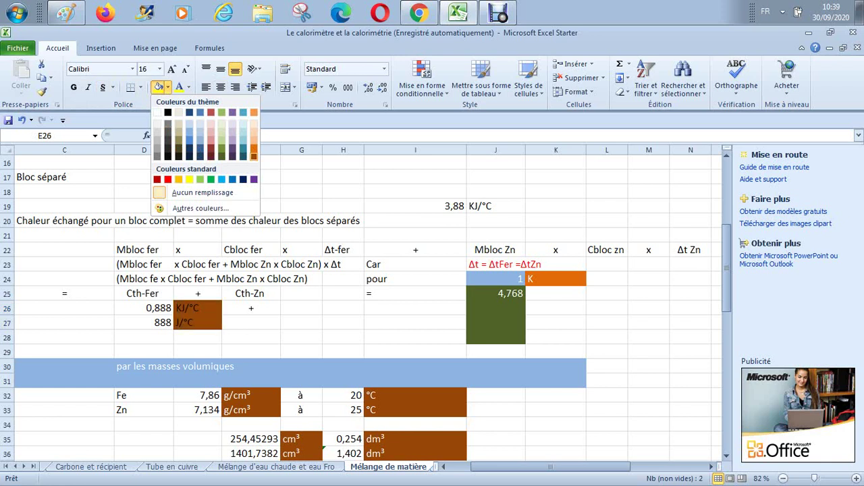
{"action": "left_click", "coordinate": [254, 156]}
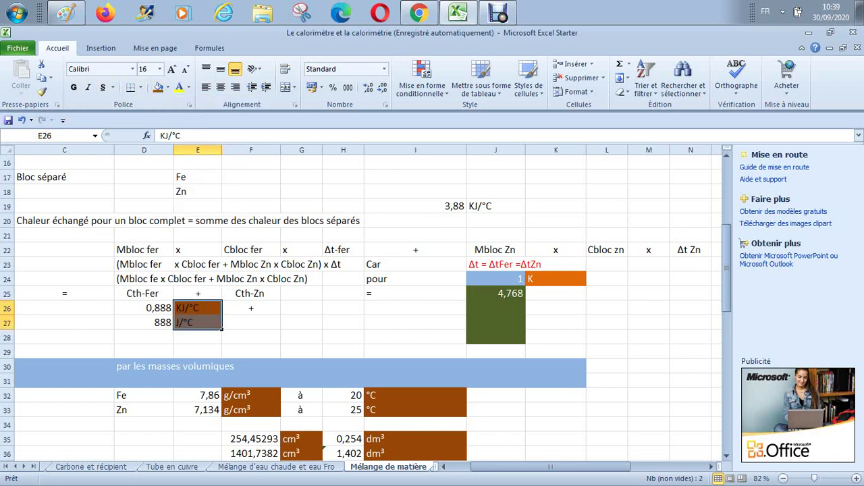
{"action": "left_click", "coordinate": [189, 87]}
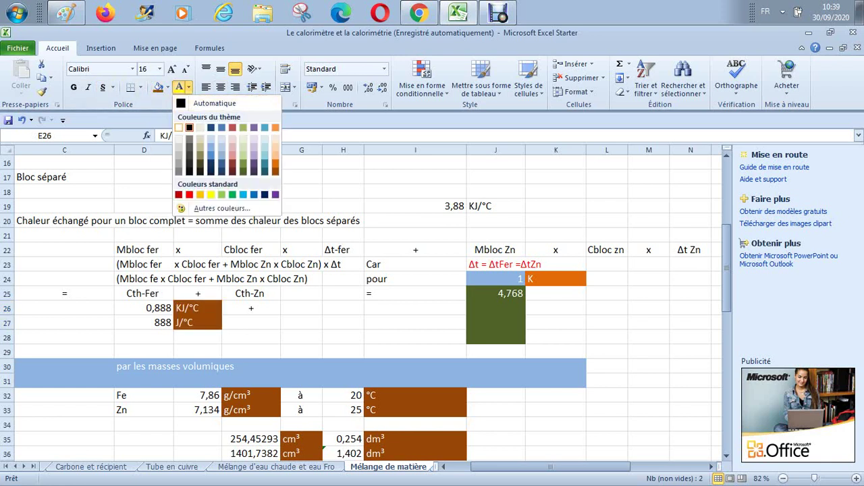
{"action": "left_click", "coordinate": [178, 127]}
Enter a plus sign in F27, after the iron block's capacity in joules.
{"action": "left_click", "coordinate": [251, 322]}
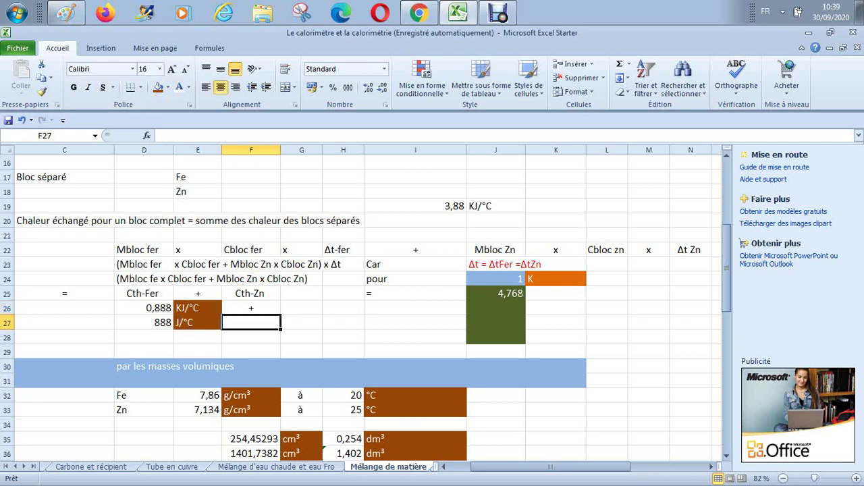
{"action": "type", "text": "+"}
{"action": "key", "text": "Return"}
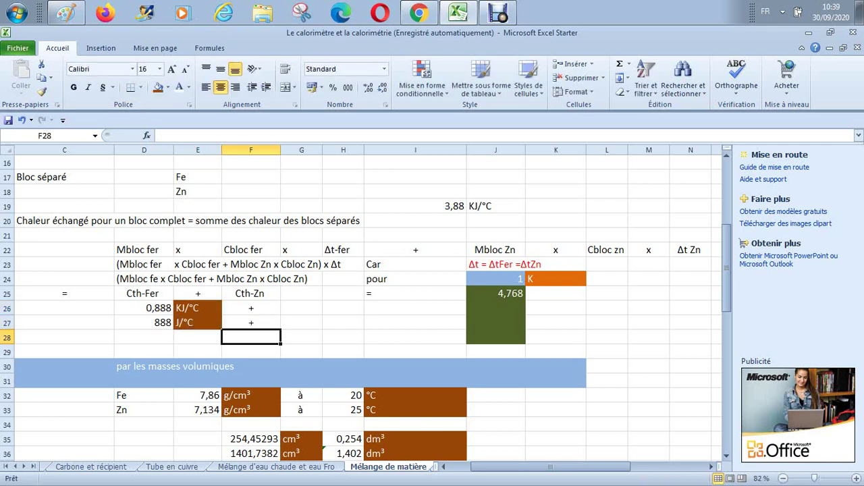
Move the zinc block's thermal capacity and its unit from I19:J19 to G26:H26.
{"action": "key", "text": "Up"}
{"action": "key", "text": "Right"}
{"action": "key", "text": "Up"}
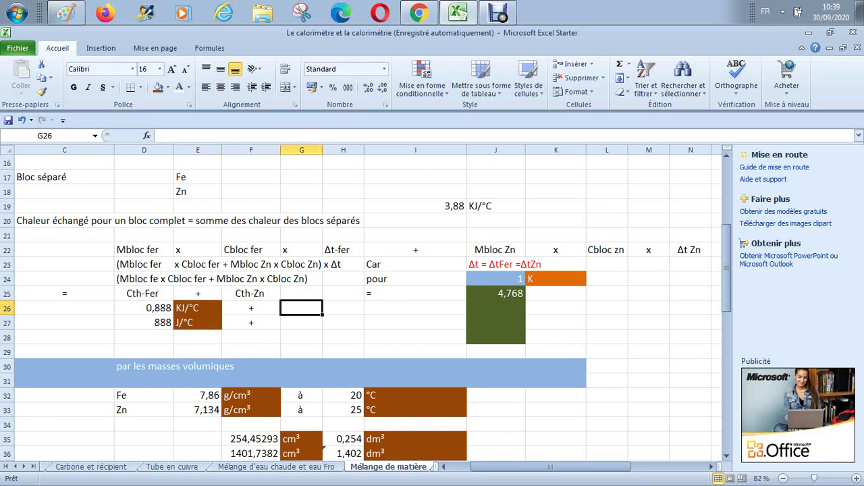
{"action": "left_click_drag", "start_coordinate": [415, 206], "coordinate": [495, 206]}
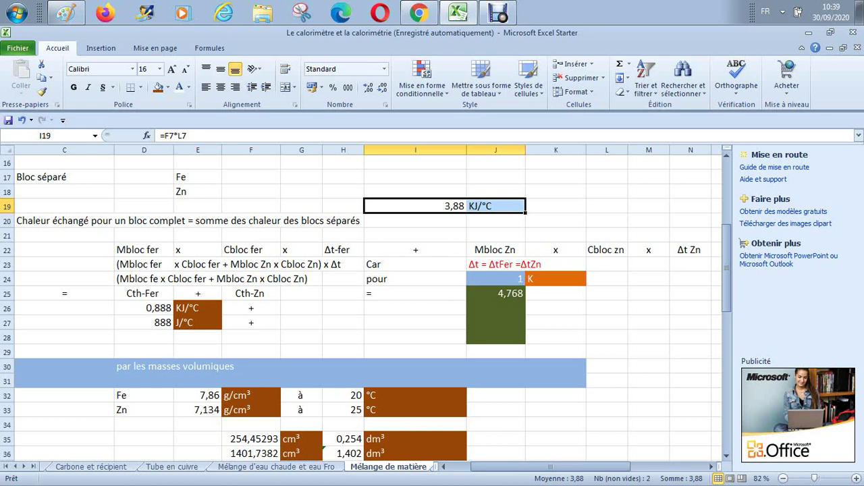
{"action": "key", "text": "ctrl+c"}
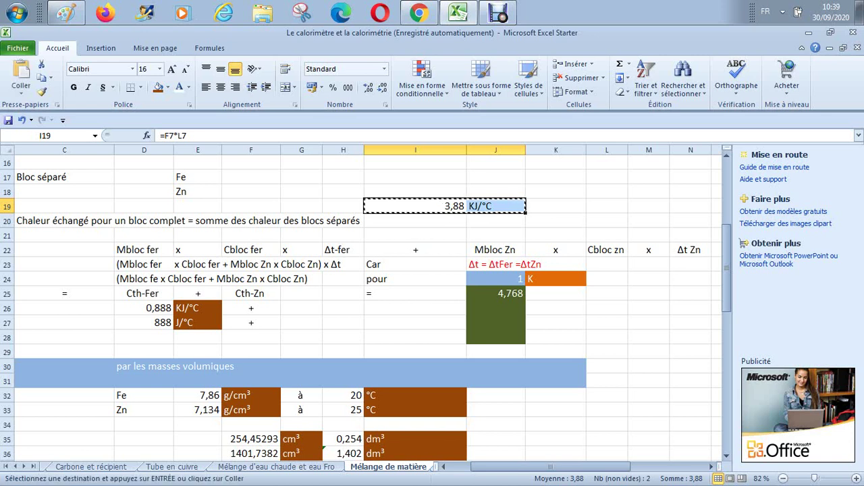
{"action": "left_click", "coordinate": [301, 308]}
{"action": "key", "text": "ctrl+v"}
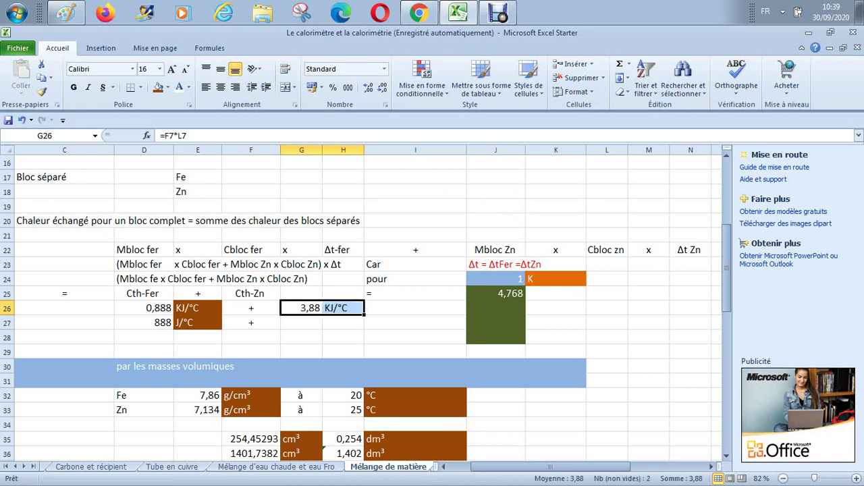
Convert the zinc block's thermal capacity to joules in G27 with =G26*1000.
{"action": "left_click_drag", "start_coordinate": [301, 336], "coordinate": [301, 322]}
{"action": "left_click", "coordinate": [301, 322]}
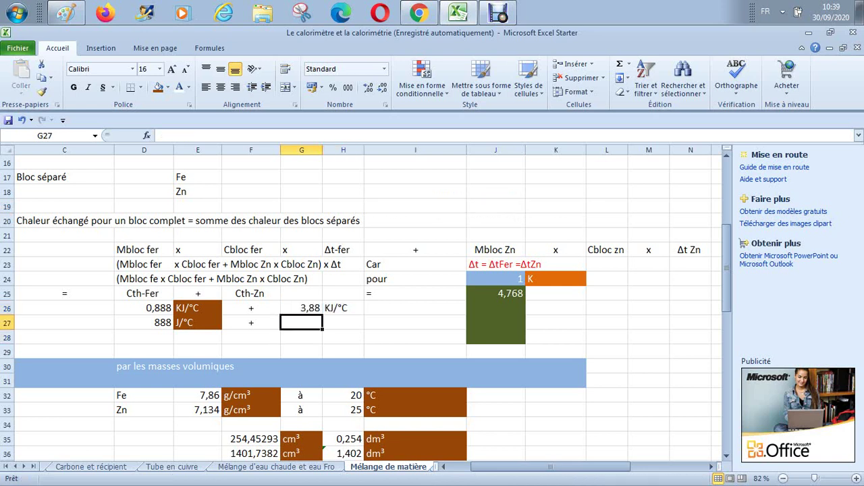
{"action": "type", "text": "*"}
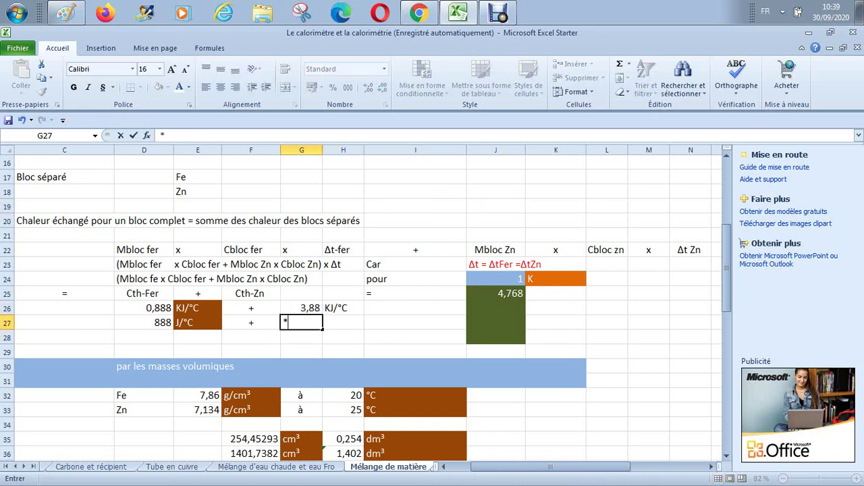
{"action": "key", "text": "BackSpace"}
{"action": "type", "text": "="}
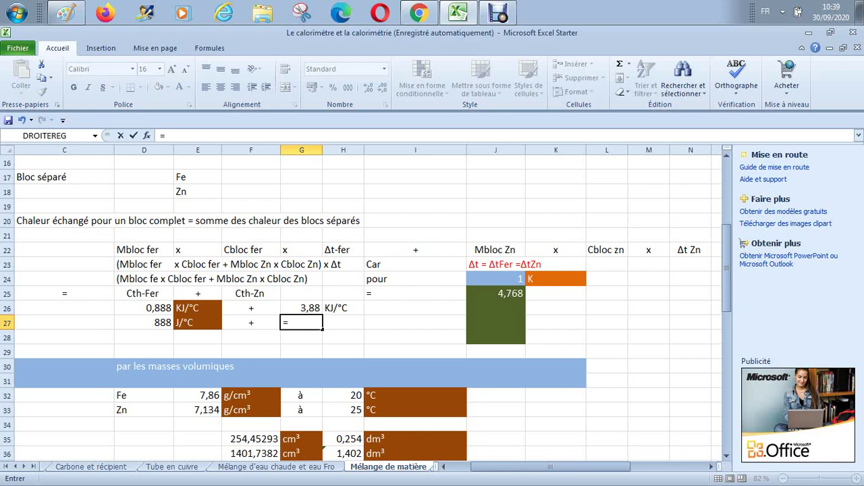
{"action": "key", "text": "Up"}
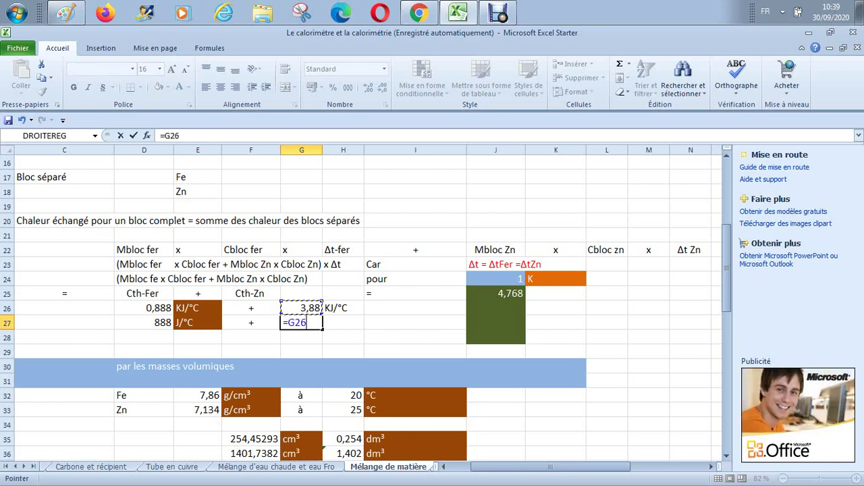
{"action": "type", "text": "*1000"}
{"action": "key", "text": "Return"}
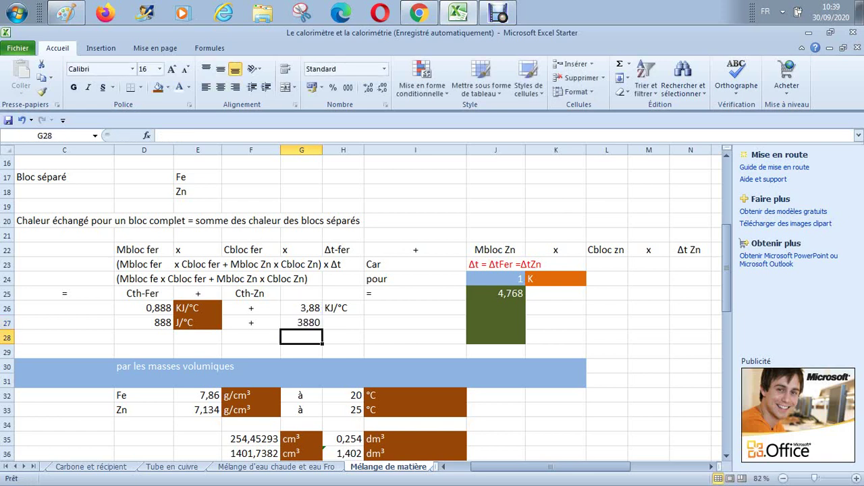
Enter the unit J/°C in H27 and an equals sign in I27.
{"action": "key", "text": "Up"}
{"action": "key", "text": "Right"}
{"action": "type", "text": "J"}
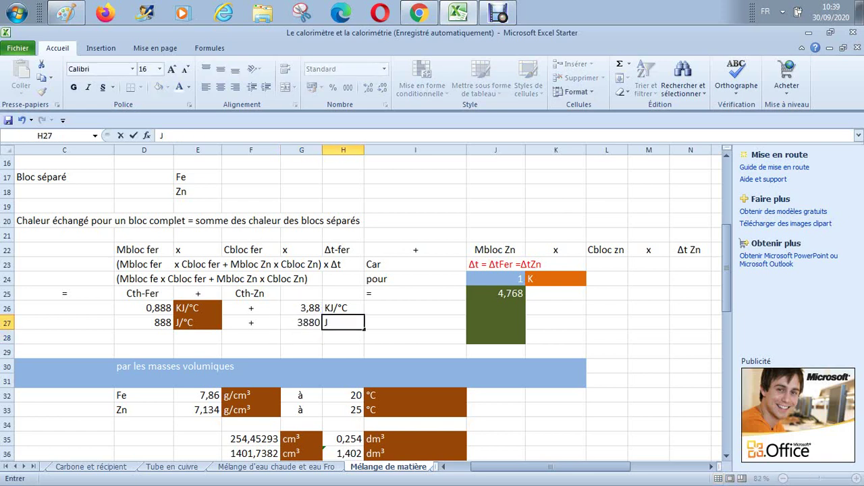
{"action": "type", "text": "/°C"}
{"action": "key", "text": "Return"}
{"action": "key", "text": "Up"}
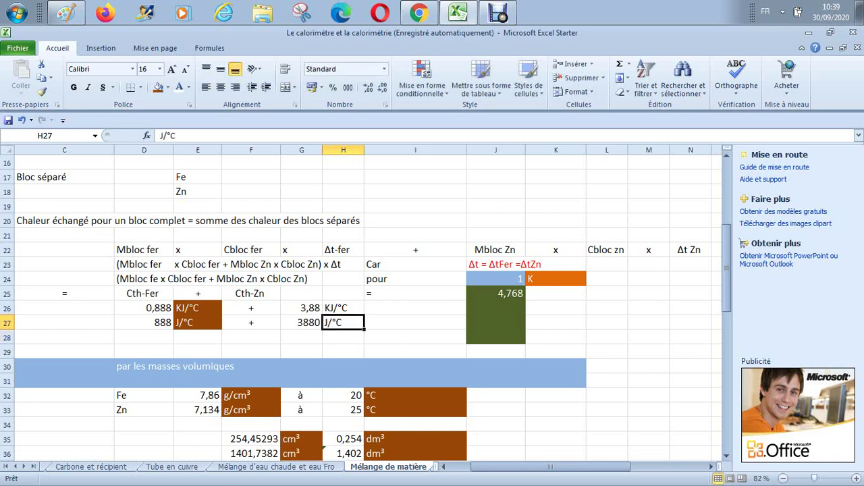
{"action": "key", "text": "Right"}
{"action": "type", "text": "="}
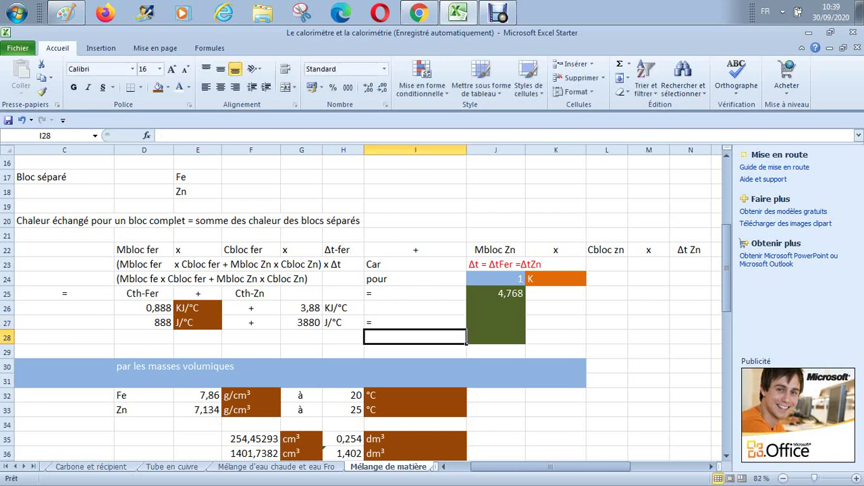
Add the iron and zinc blocks' thermal capacities in joules in J27 with =D27+G27.
{"action": "key", "text": "Right"}
{"action": "type", "text": "="}
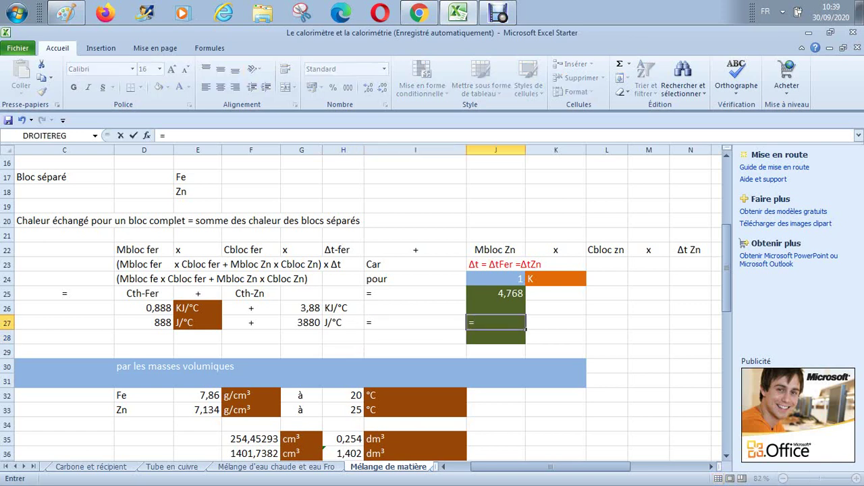
{"action": "left_click", "coordinate": [144, 322]}
{"action": "type", "text": "+"}
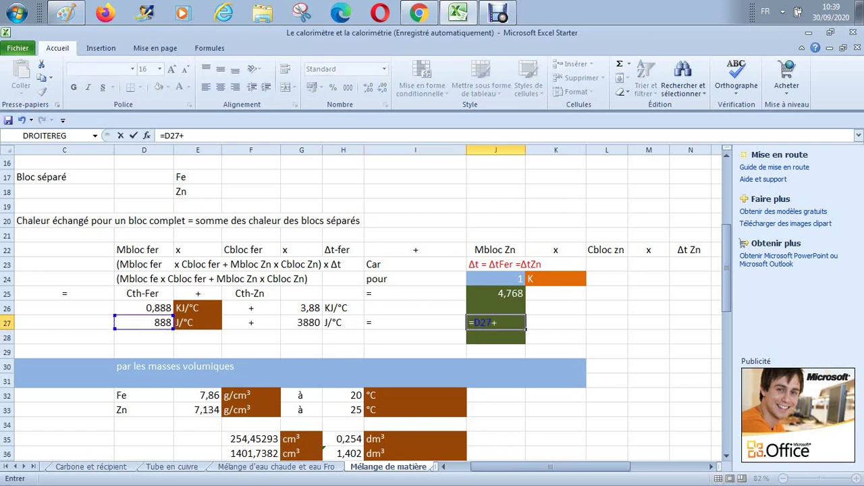
{"action": "left_click", "coordinate": [301, 322]}
{"action": "key", "text": "Return"}
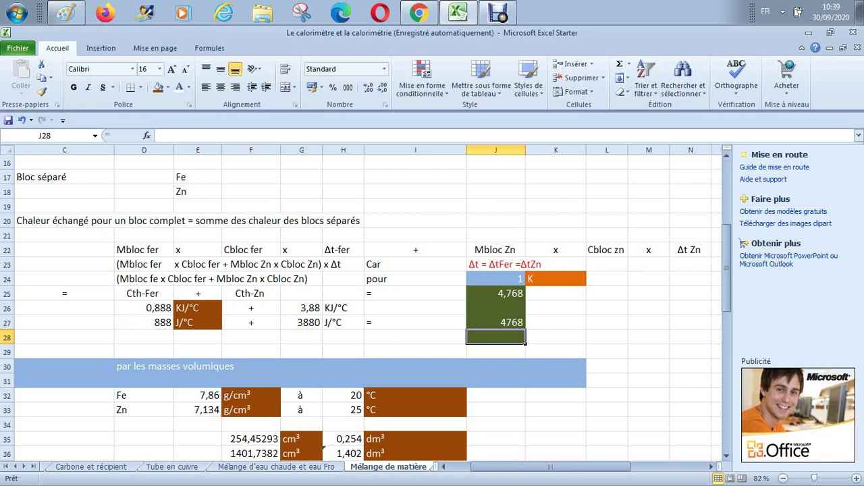
Enter J beside the joule total in K27.
{"action": "key", "text": "Up"}
{"action": "key", "text": "Up"}
{"action": "key", "text": "Up"}
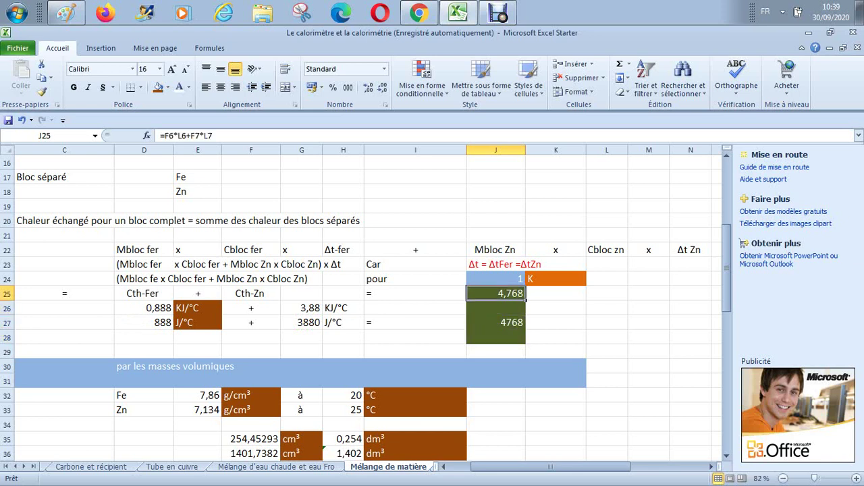
{"action": "key", "text": "Right"}
{"action": "key", "text": "Down"}
{"action": "key", "text": "Down"}
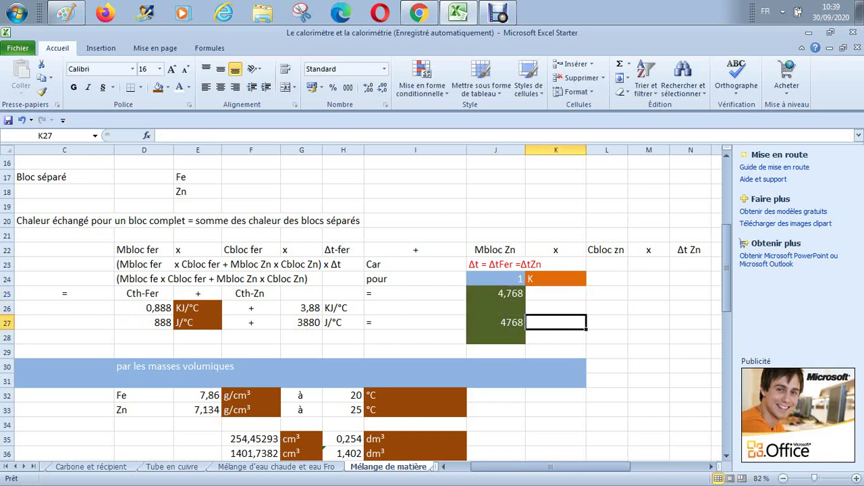
{"action": "type", "text": "J"}
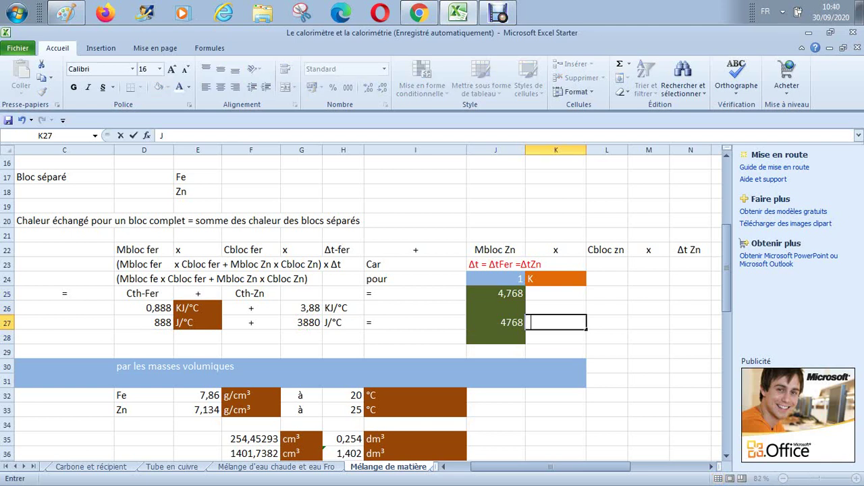
{"action": "key", "text": "Return"}
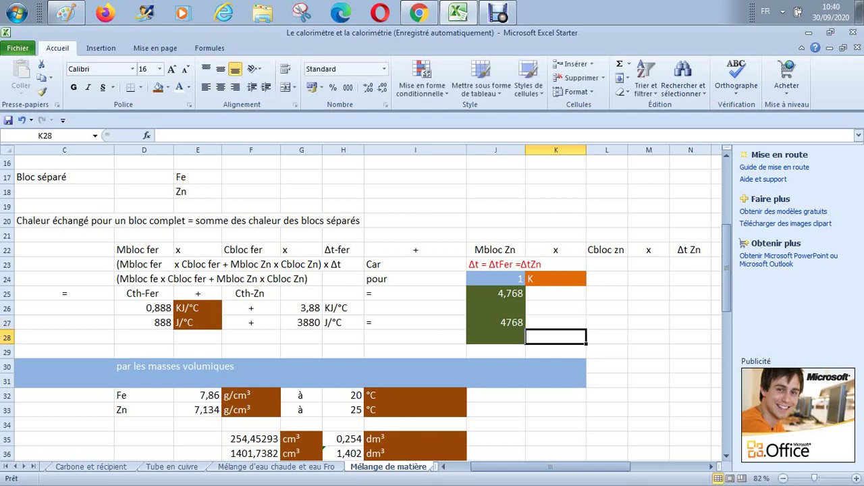
Set the font colour of K25:K28 to automatic.
{"action": "left_click_drag", "start_coordinate": [556, 293], "coordinate": [556, 337]}
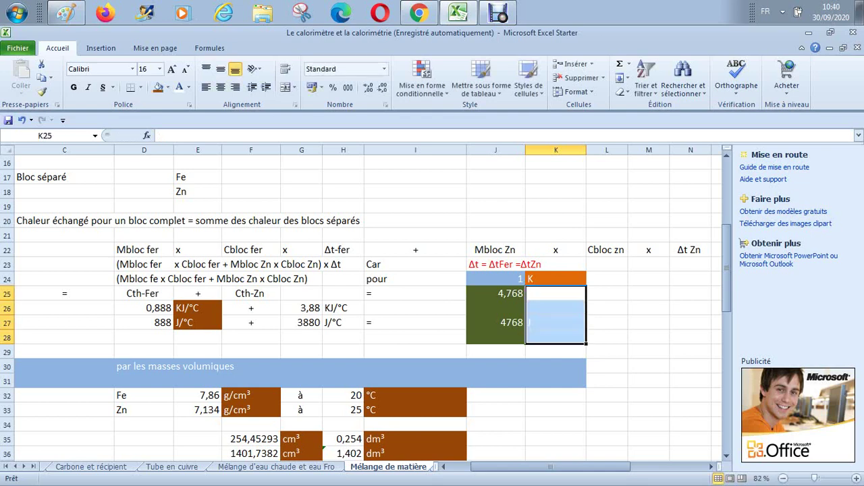
{"action": "left_click", "coordinate": [189, 87]}
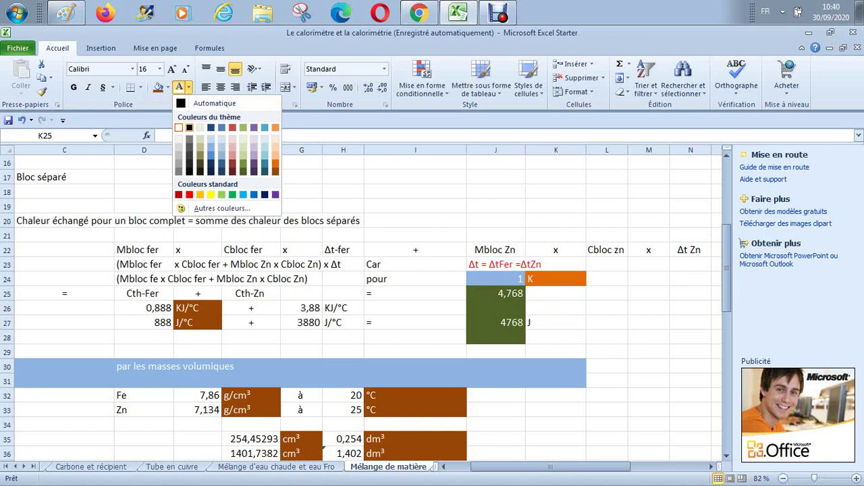
{"action": "left_click", "coordinate": [214, 103]}
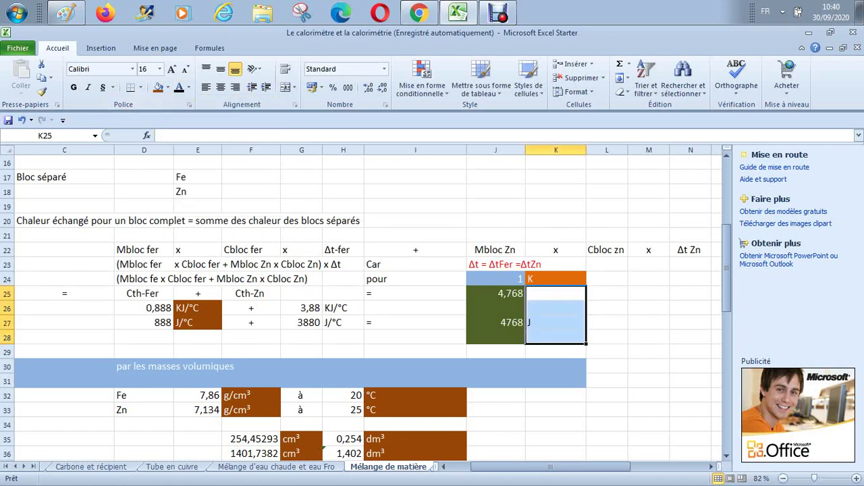
Complete the unit in K27 so it reads J/°C.
{"action": "left_click", "coordinate": [556, 322]}
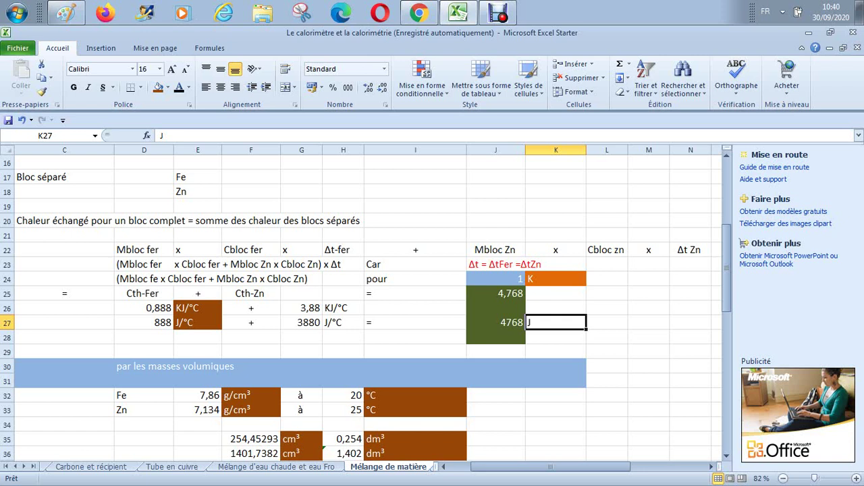
{"action": "left_click", "coordinate": [555, 351]}
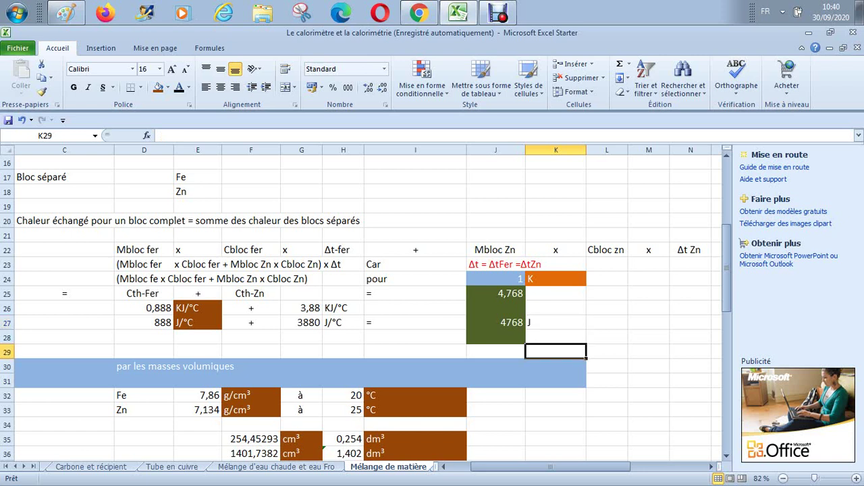
{"action": "left_click", "coordinate": [556, 322]}
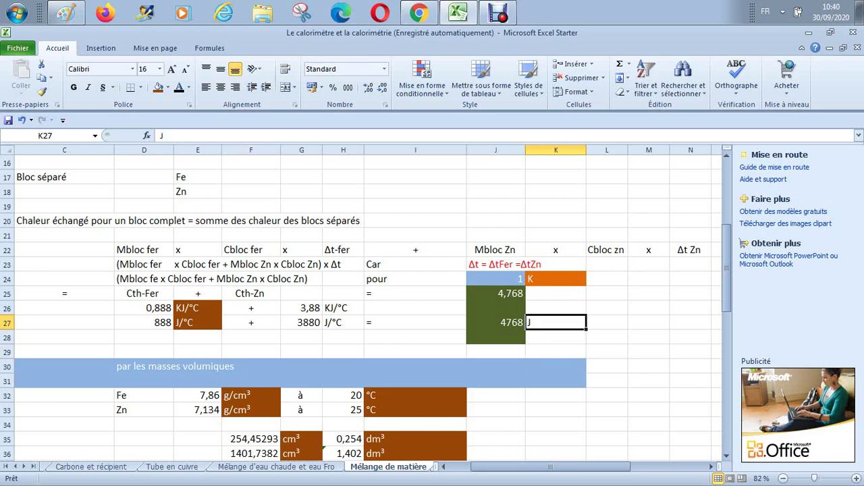
{"action": "key", "text": "F2"}
{"action": "type", "text": "/"}
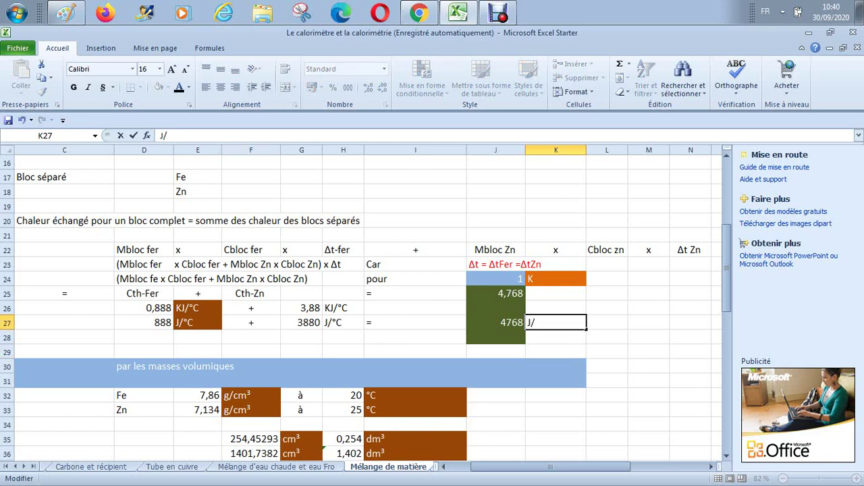
{"action": "type", "text": "°C"}
{"action": "key", "text": "Return"}
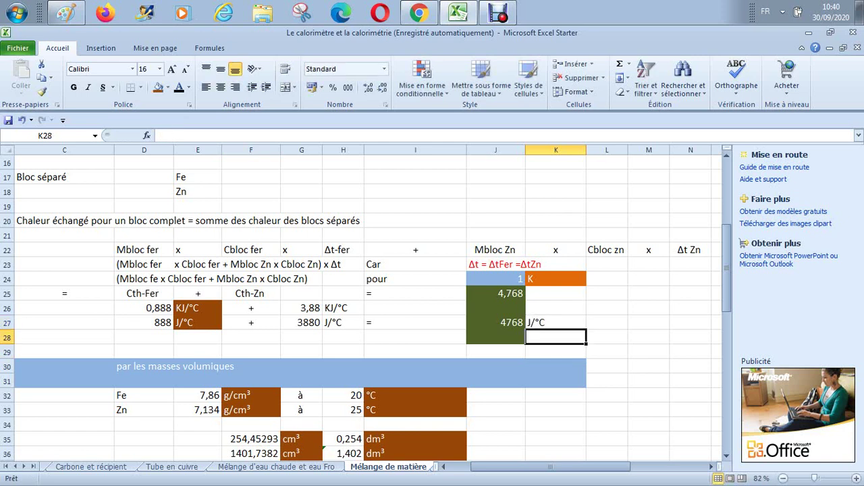
Move the total thermal capacity from J25 to J26, in line with the kilojoule sum.
{"action": "key", "text": "Up"}
{"action": "key", "text": "Up"}
{"action": "key", "text": "Up"}
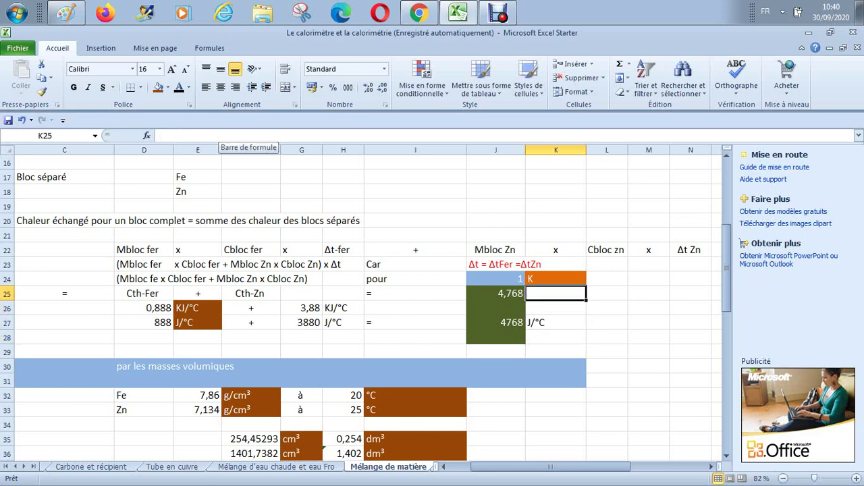
{"action": "key", "text": "Down"}
{"action": "key", "text": "Left"}
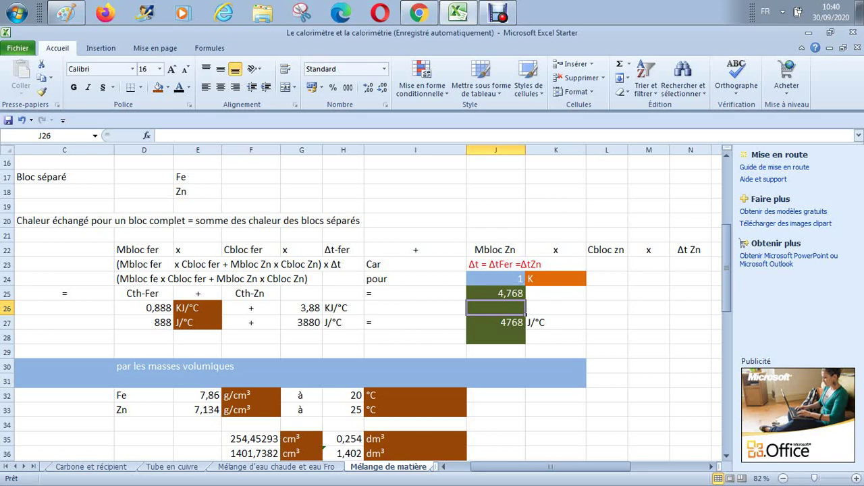
{"action": "left_click", "coordinate": [495, 293]}
{"action": "key", "text": "ctrl+c"}
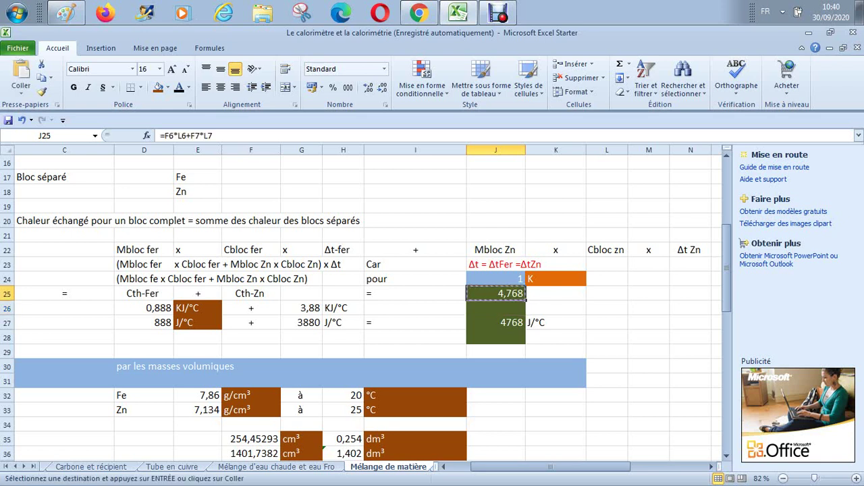
{"action": "left_click_drag", "start_coordinate": [495, 322], "coordinate": [496, 308]}
{"action": "left_click", "coordinate": [495, 308]}
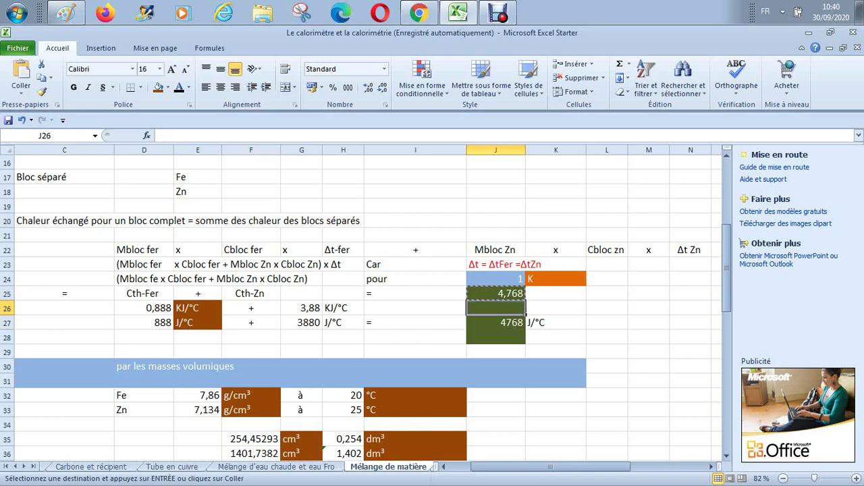
{"action": "key", "text": "Return"}
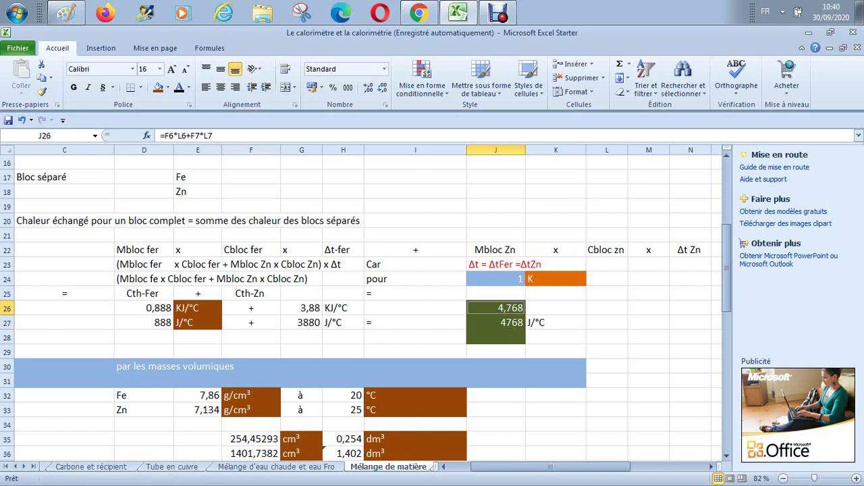
Enter the unit KJ/°C in K26, beside the total thermal capacity.
{"action": "left_click", "coordinate": [556, 308]}
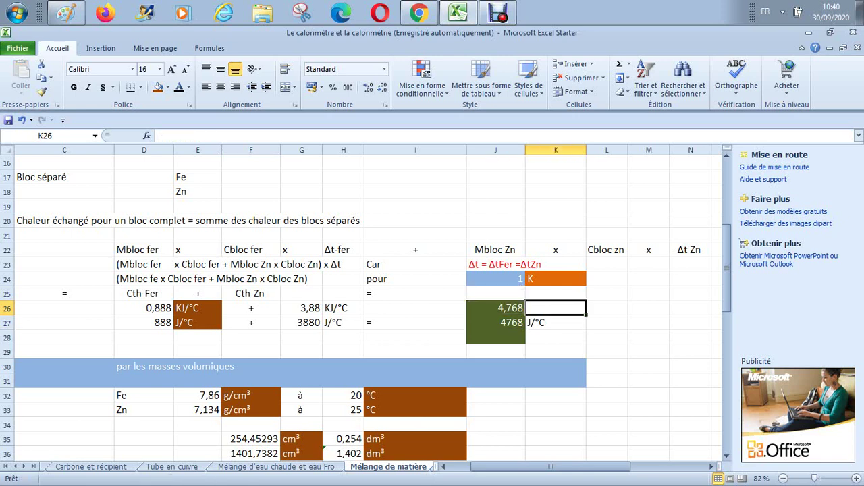
{"action": "type", "text": "KJ"}
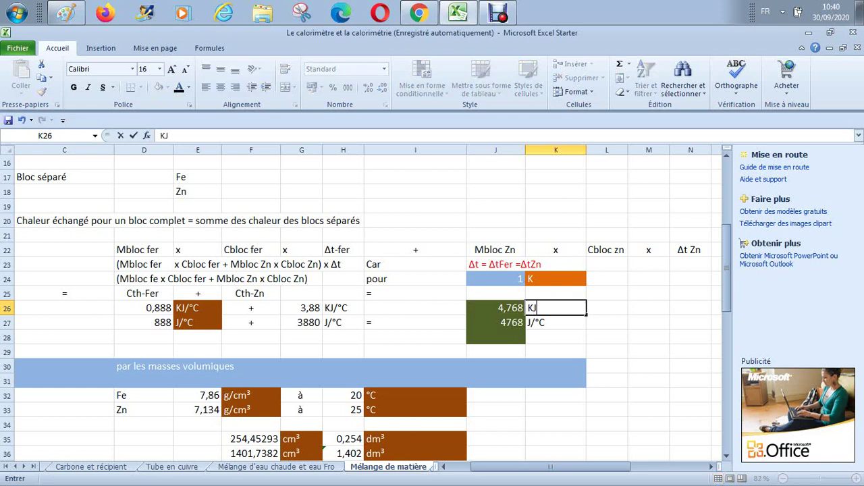
{"action": "type", "text": "/°C"}
{"action": "key", "text": "Return"}
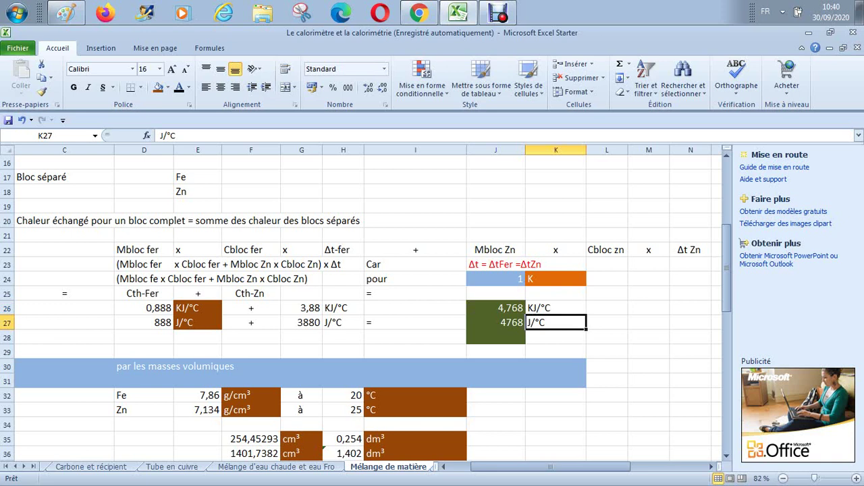
Format the joule total in J27 as a number with two decimals and a thousands separator.
{"action": "key", "text": "Return"}
{"action": "key", "text": "Left"}
{"action": "key", "text": "Left"}
{"action": "key", "text": "Up"}
{"action": "key", "text": "Right"}
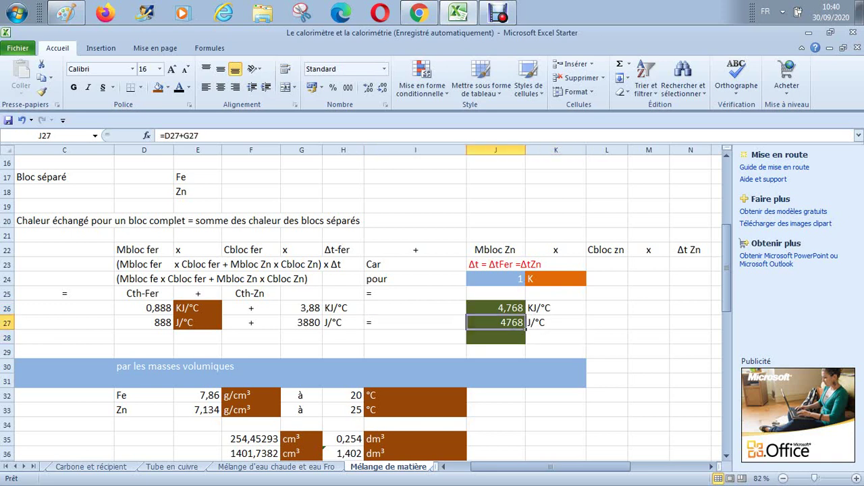
{"action": "right_click", "coordinate": [511, 325]}
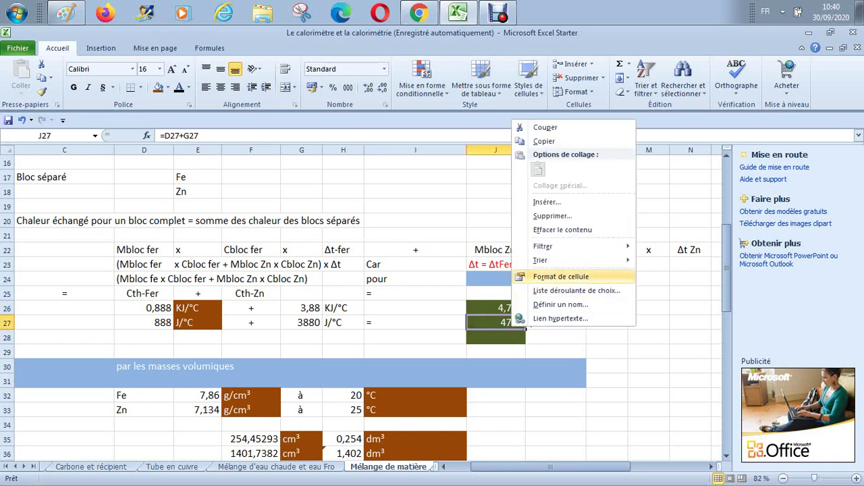
{"action": "left_click", "coordinate": [560, 277]}
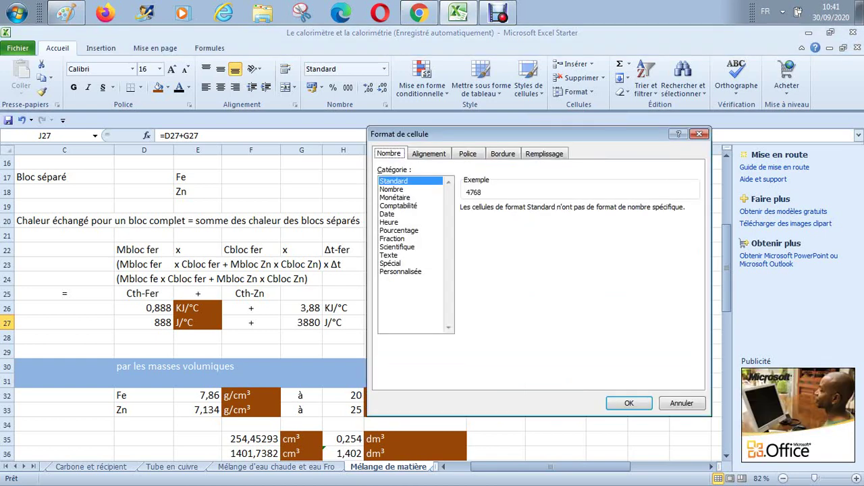
{"action": "left_click", "coordinate": [392, 189]}
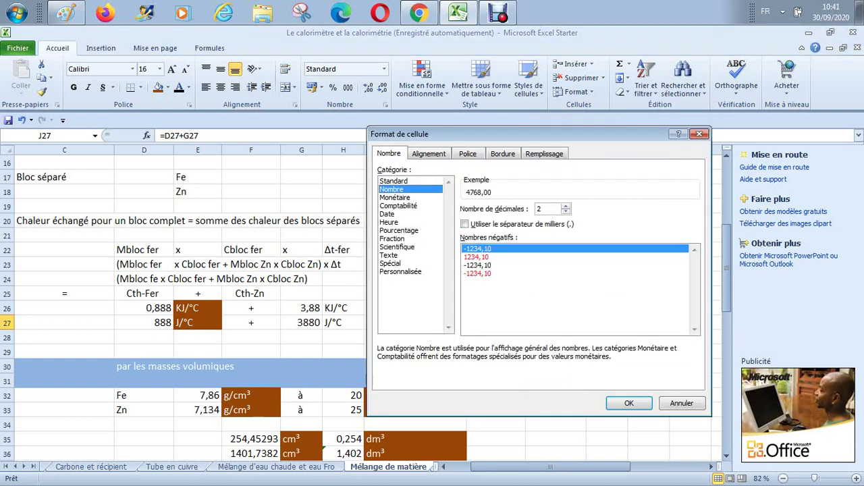
{"action": "left_click", "coordinate": [471, 224]}
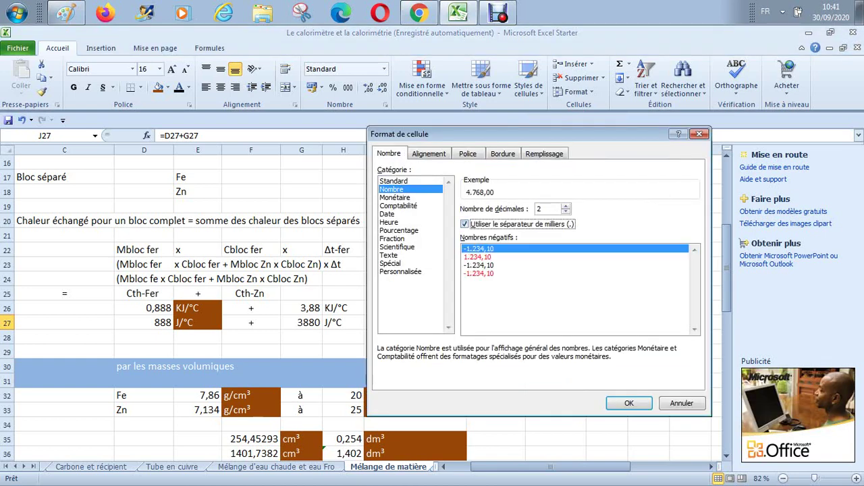
{"action": "left_click", "coordinate": [628, 403]}
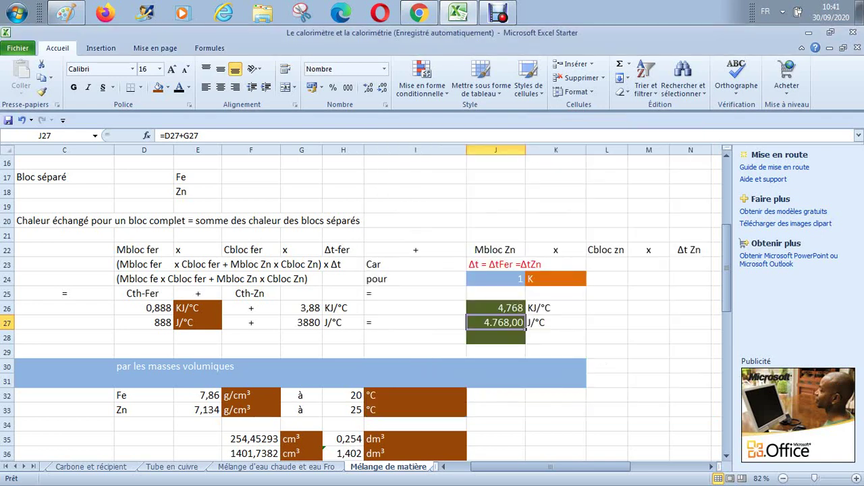
Switch to the Paint drawing and draw a horizontal black line about 86 px long under the iron block's Cth = 888 J/°C.
{"action": "left_click", "coordinate": [66, 13]}
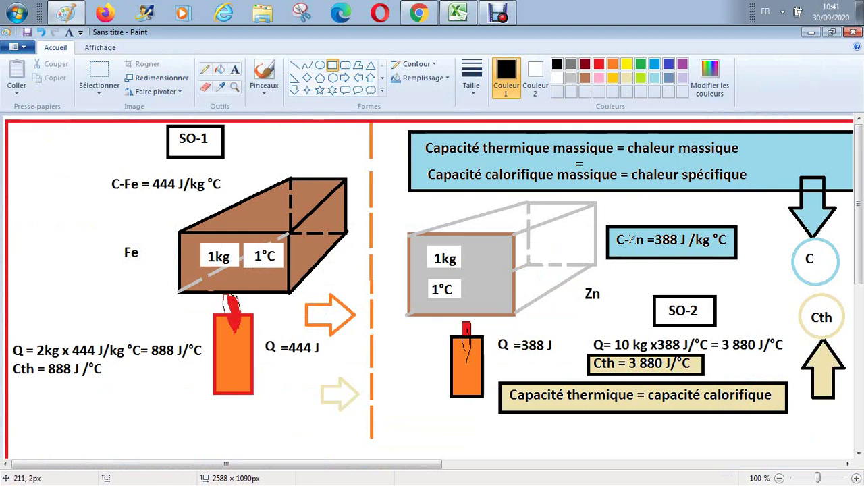
{"action": "left_click", "coordinate": [294, 65]}
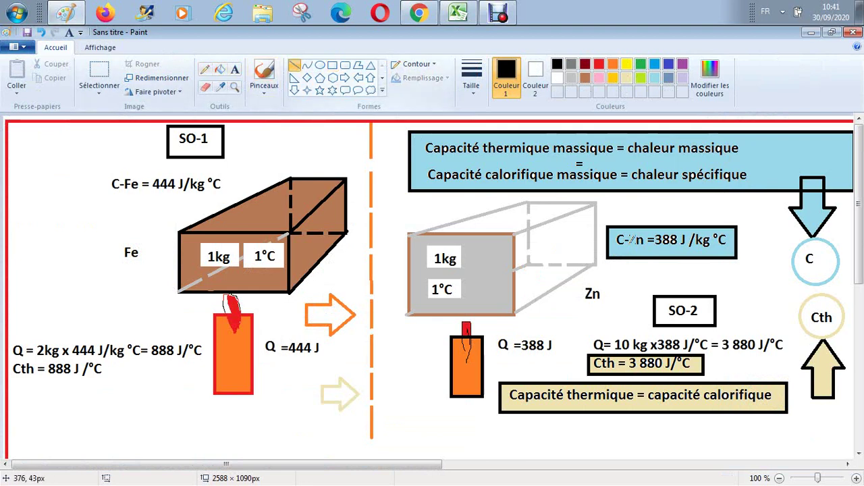
{"action": "left_click_drag", "start_coordinate": [39, 387], "coordinate": [96, 386]}
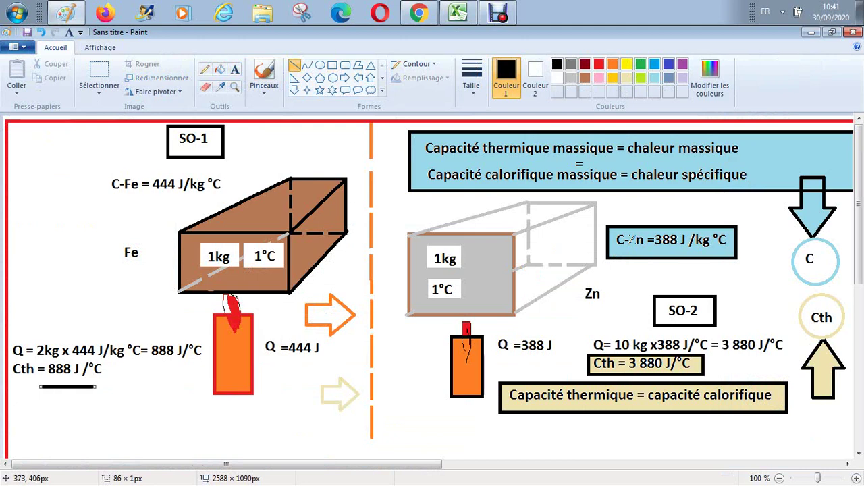